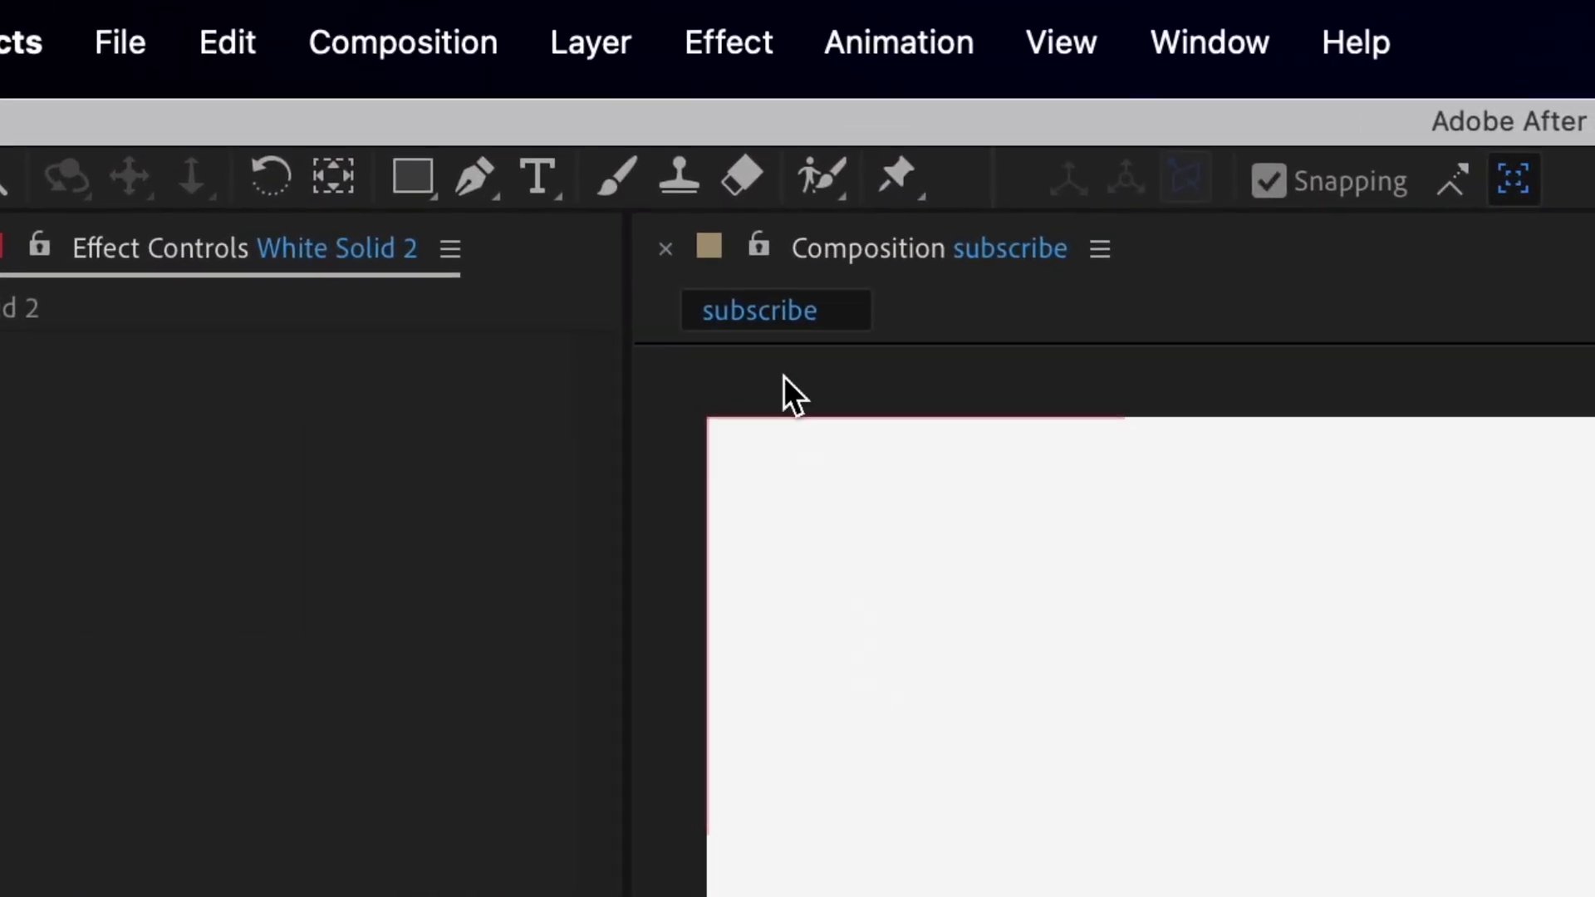
Add a new shape layer to the subscribe composition
click(577, 37)
mouse_move(729, 135)
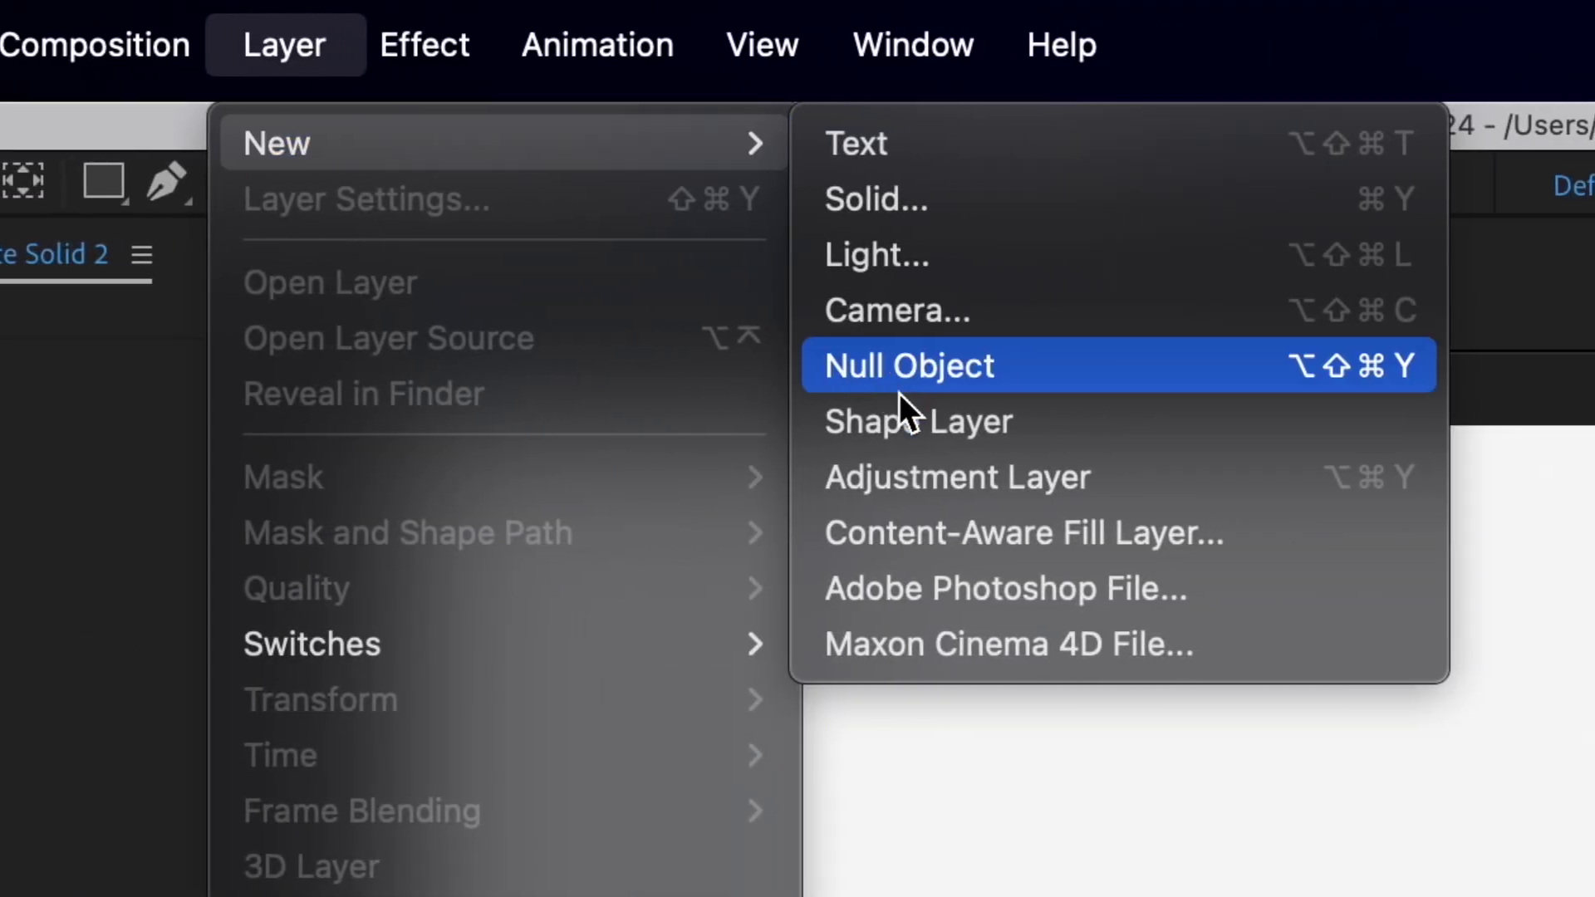
click(942, 422)
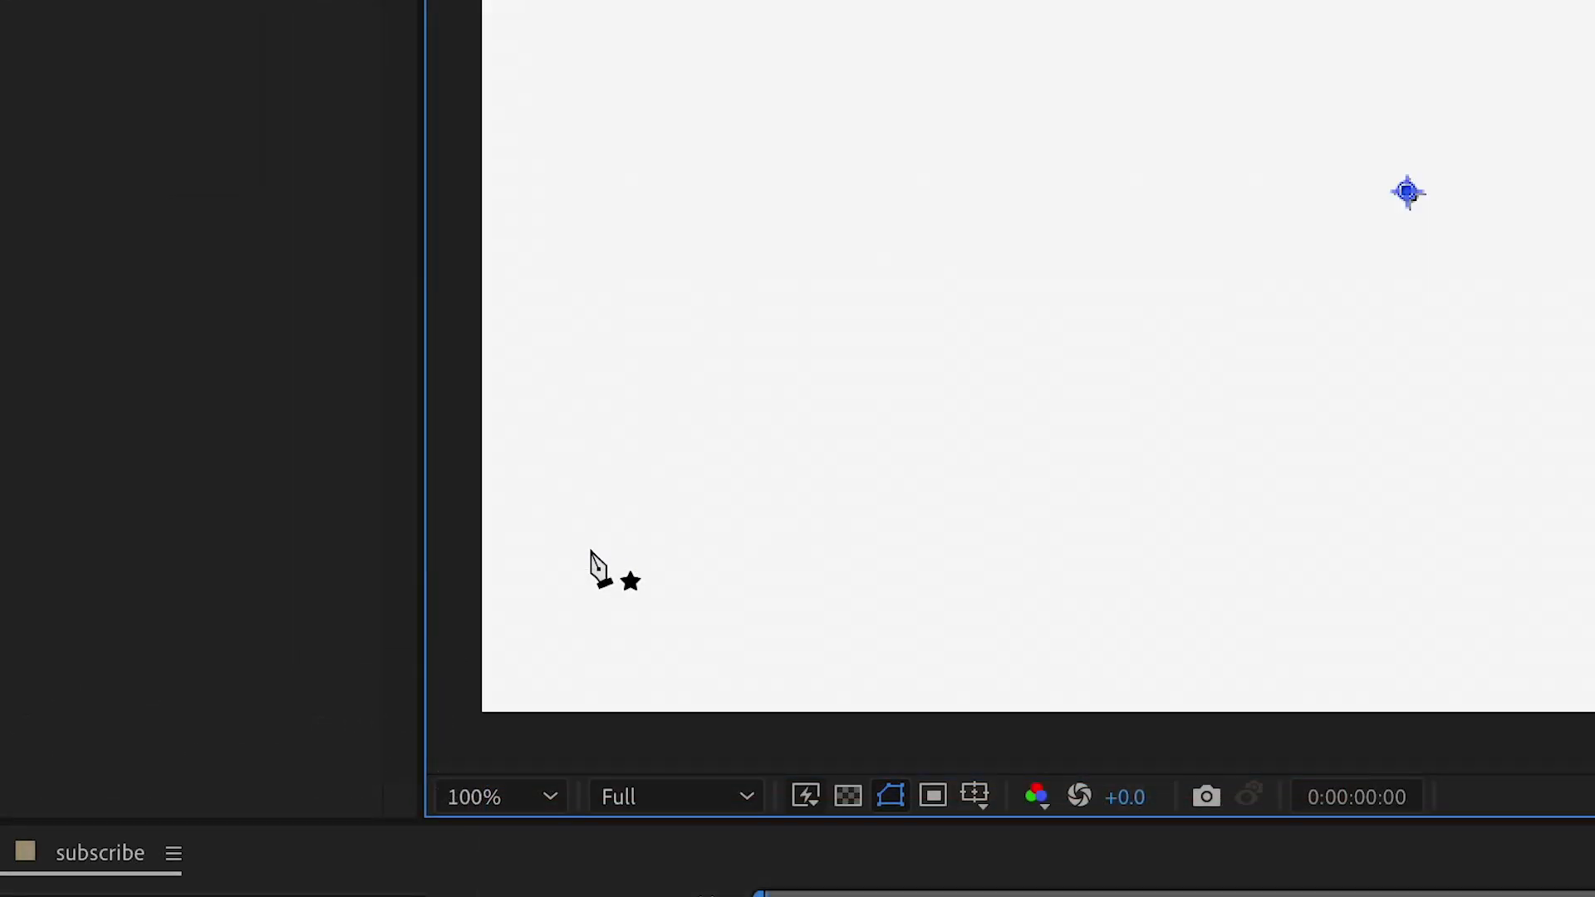
Draw a diagonal line across the canvas, extending past its edges, with no fill and a 28 px black stroke
scroll(597, 567, down, 4)
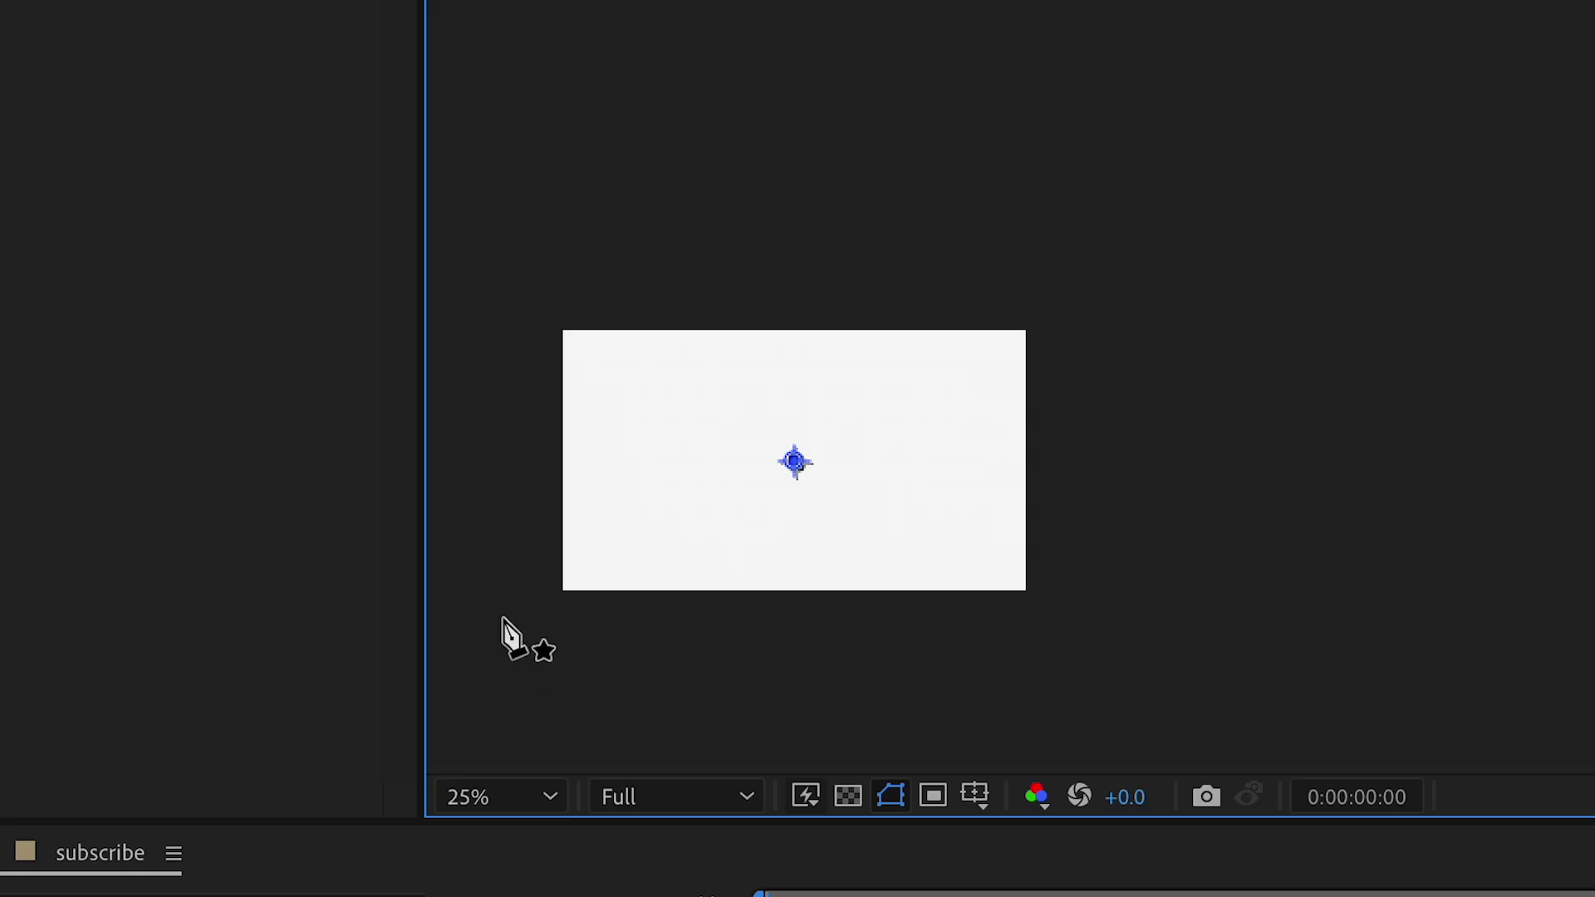
scroll(504, 622, up, 4)
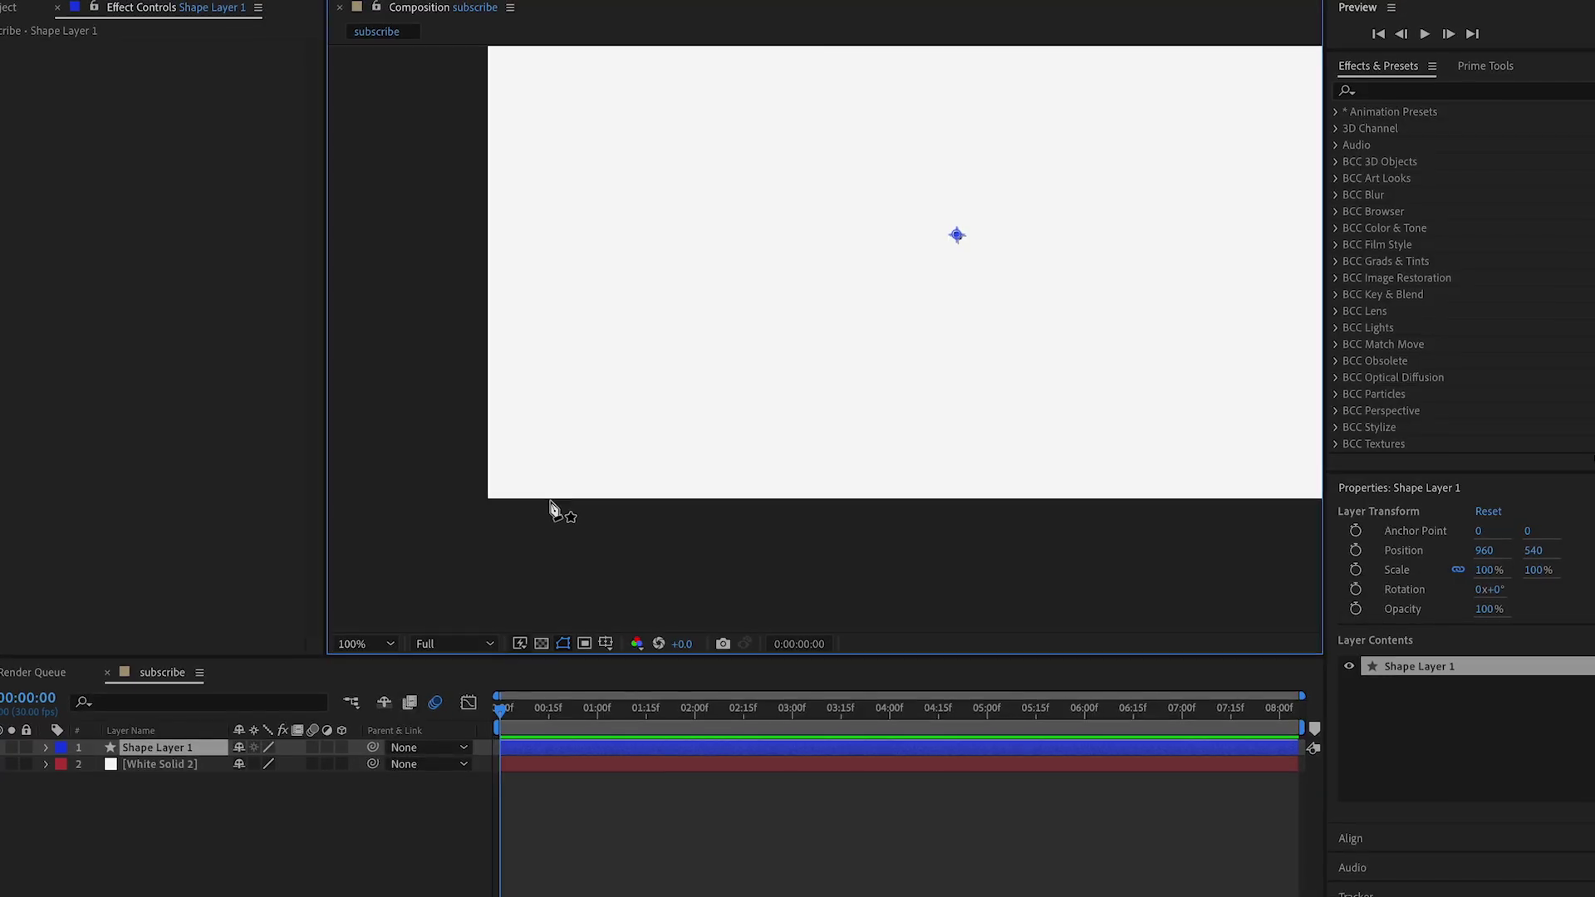
key(h)
drag(1160, 150, 929, 398)
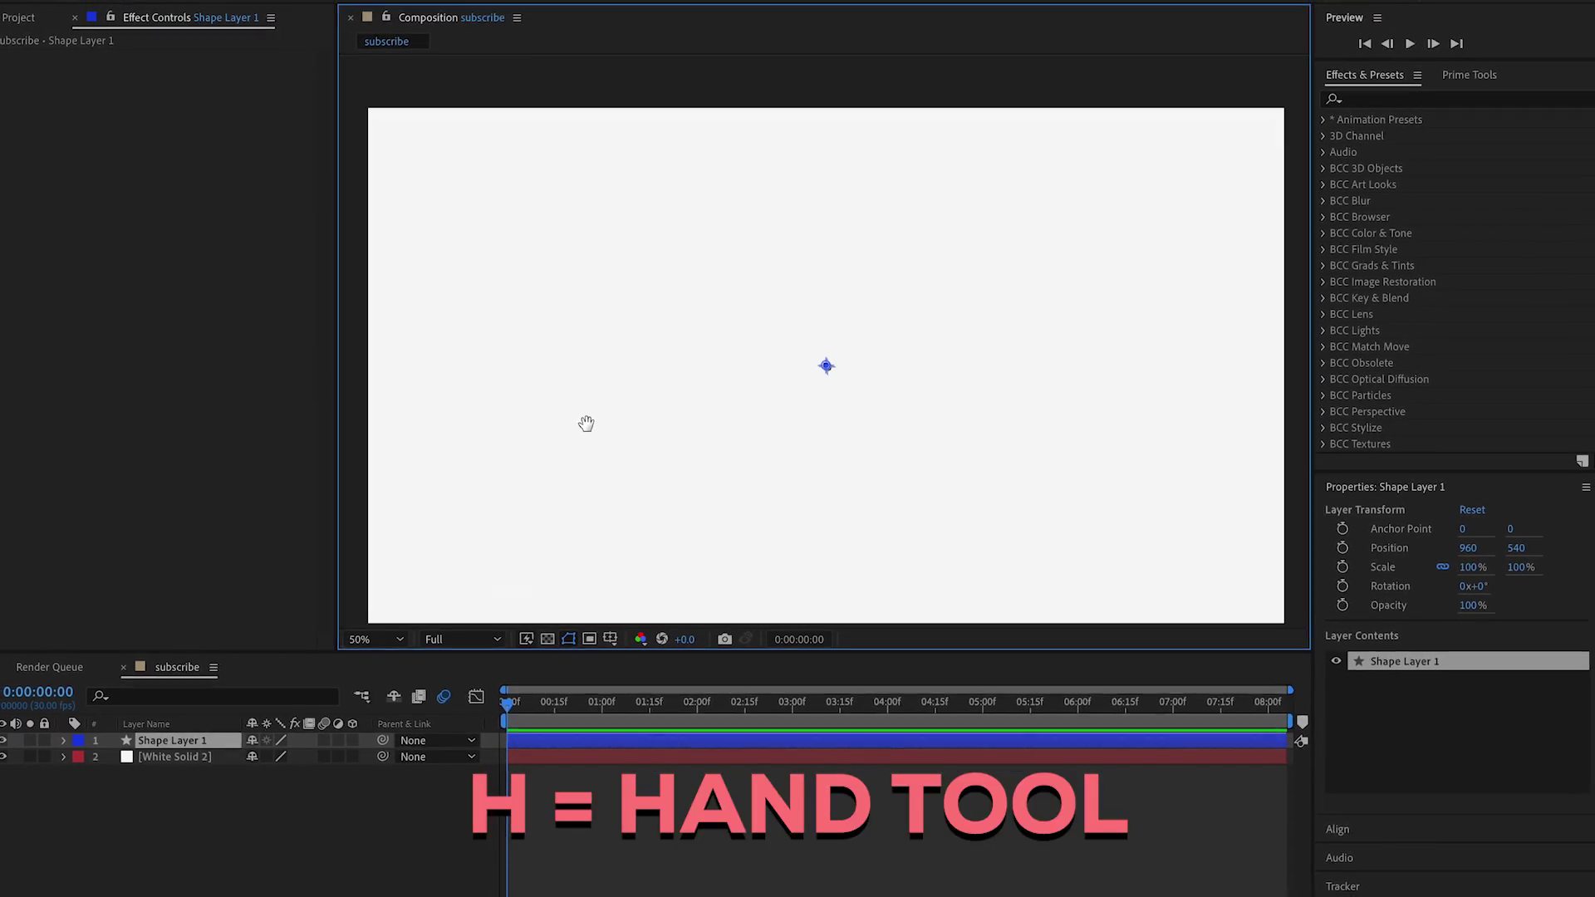
scroll(575, 442, down, 2)
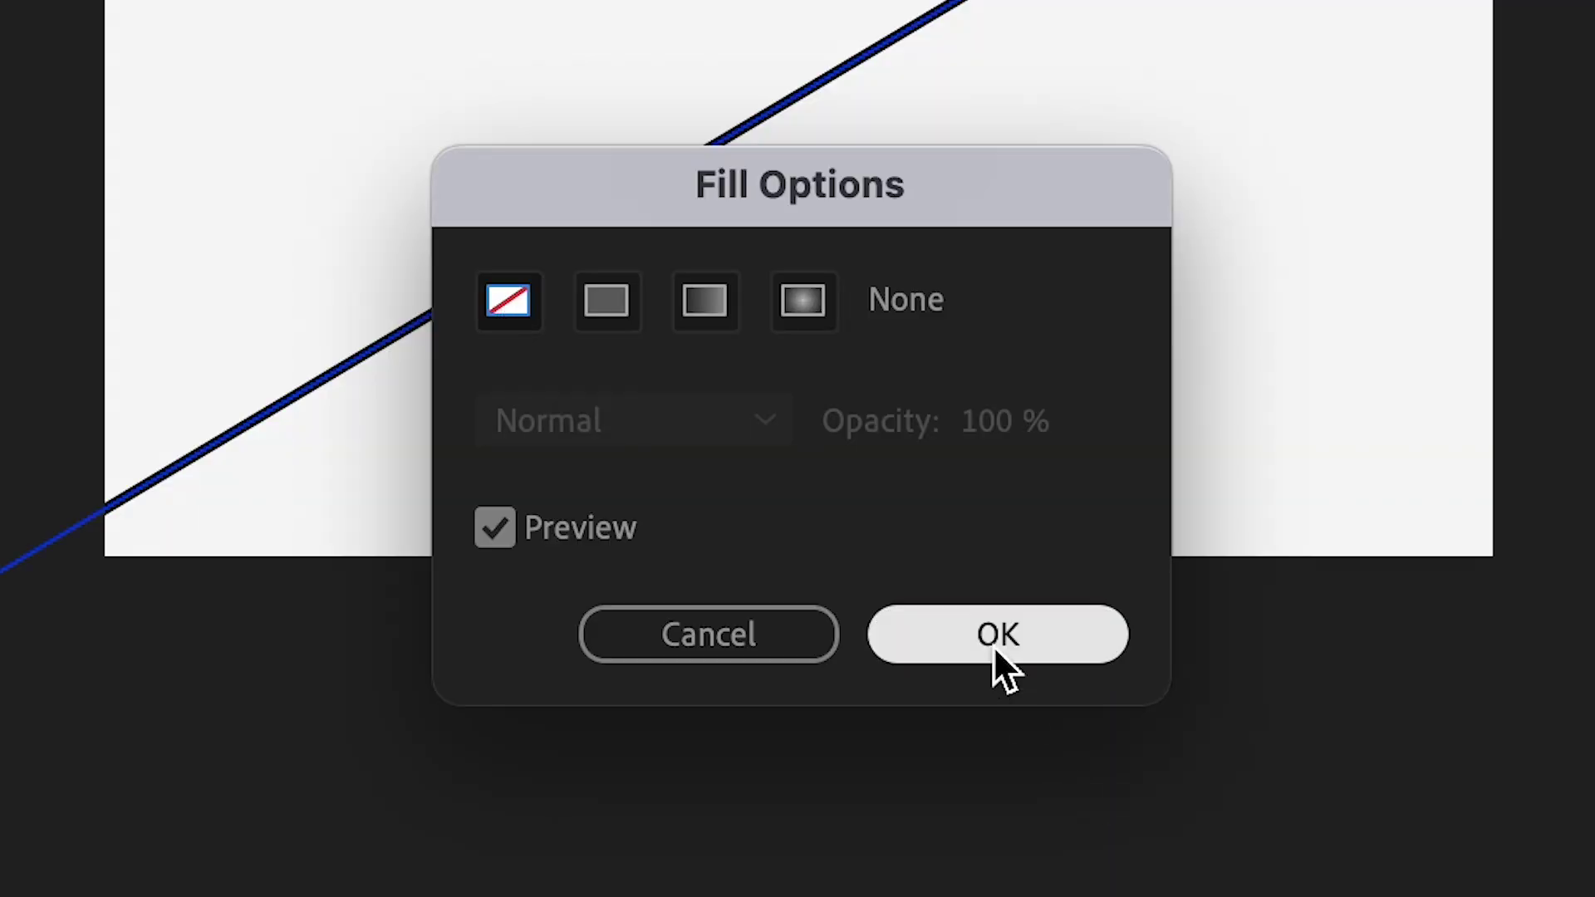
click(995, 634)
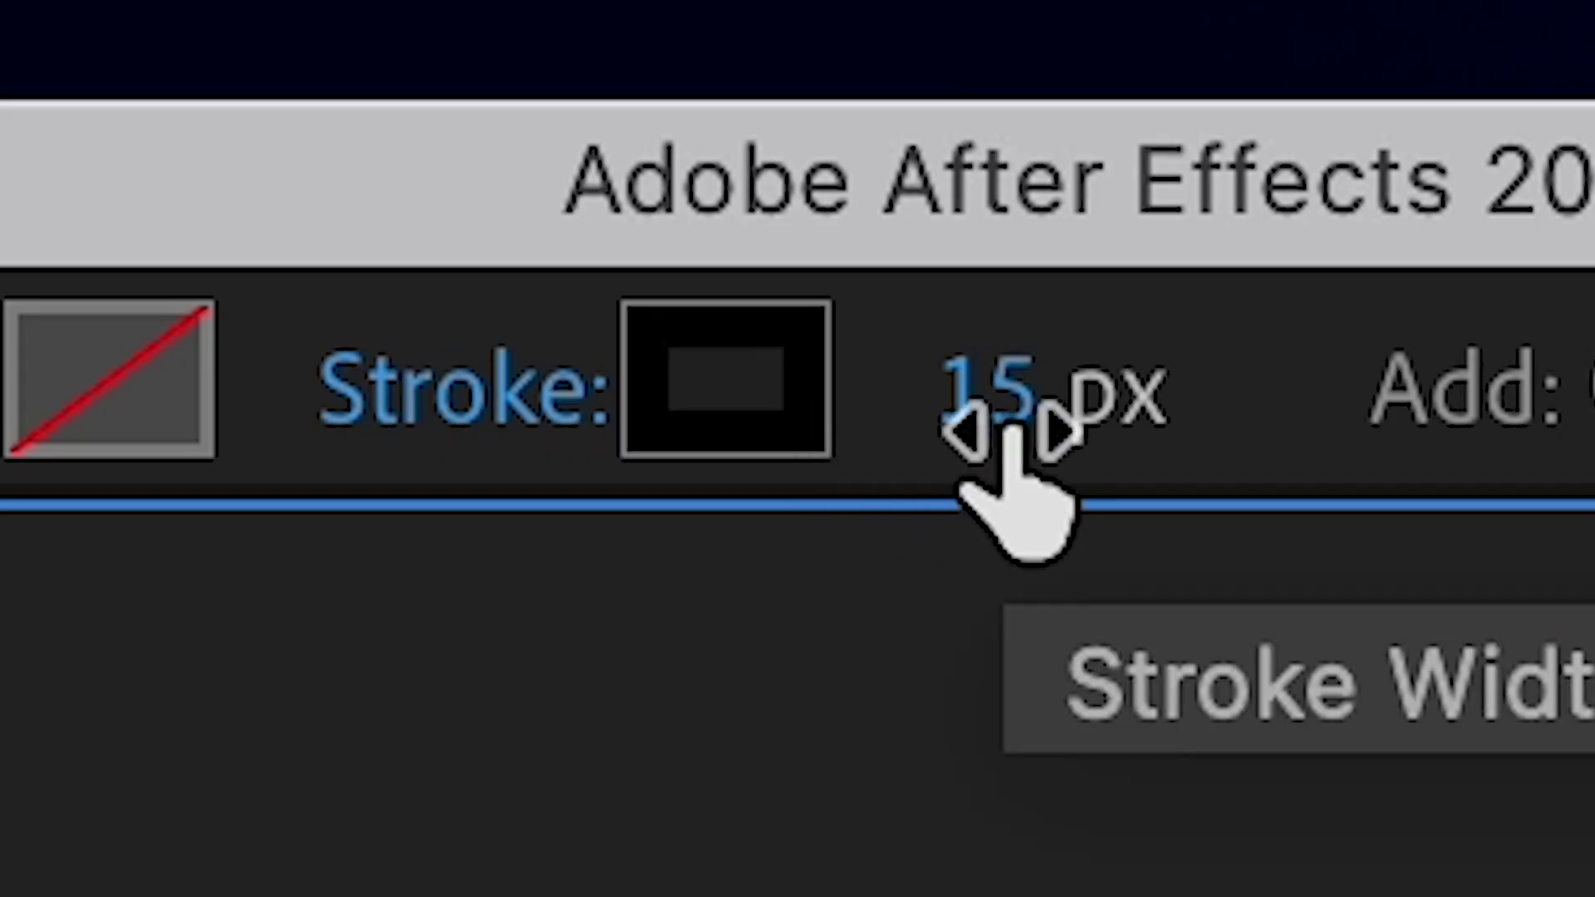
click(1009, 431)
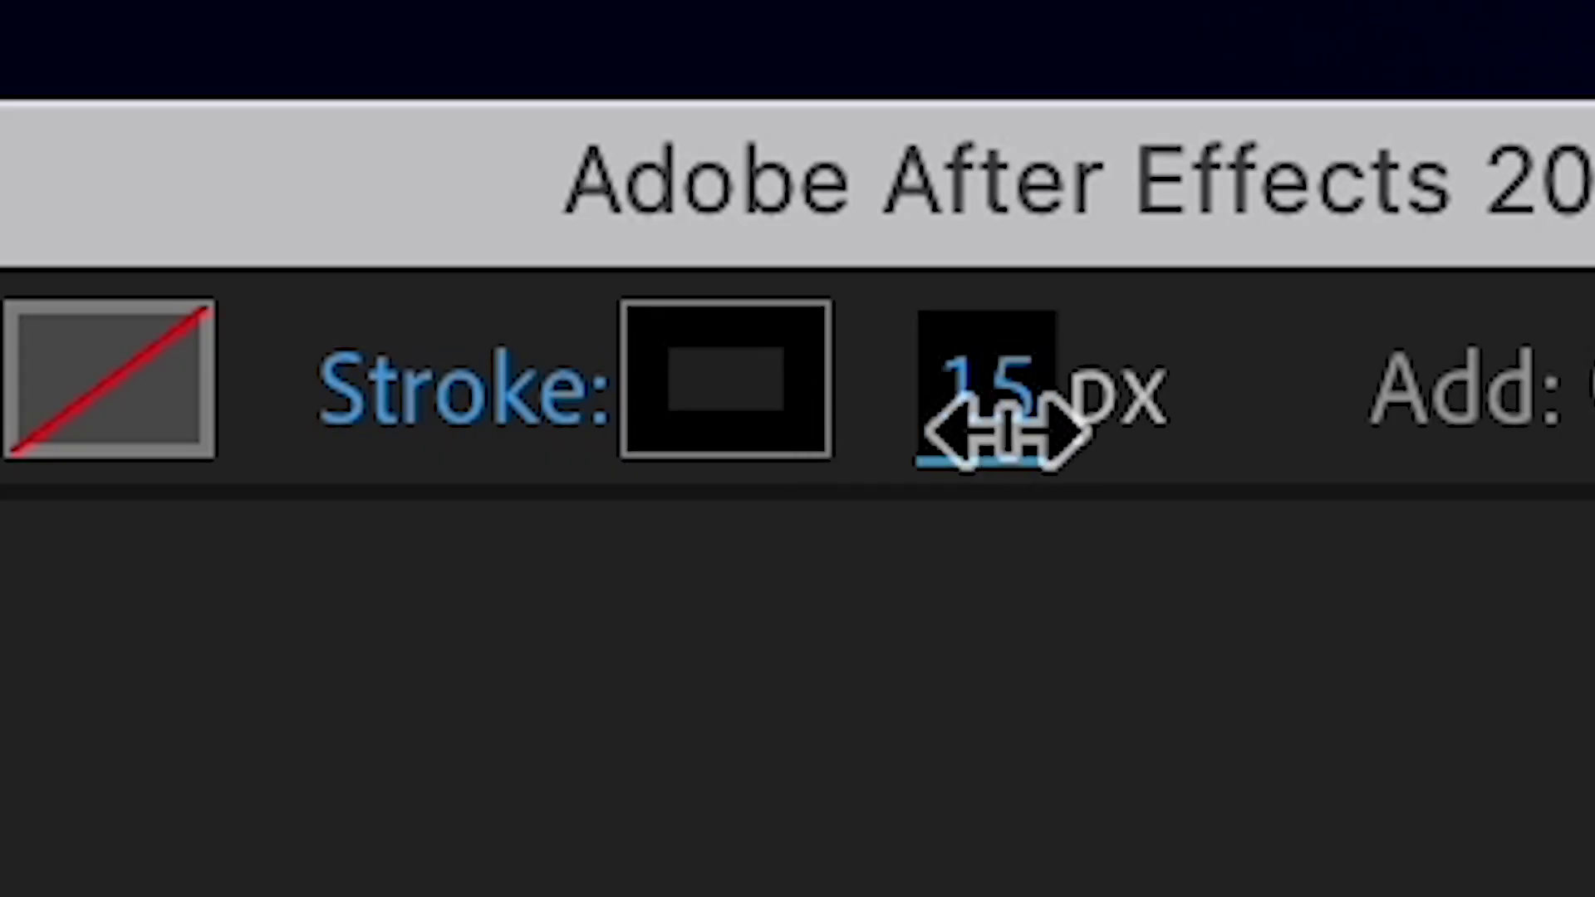
drag(1160, 431, 1188, 430)
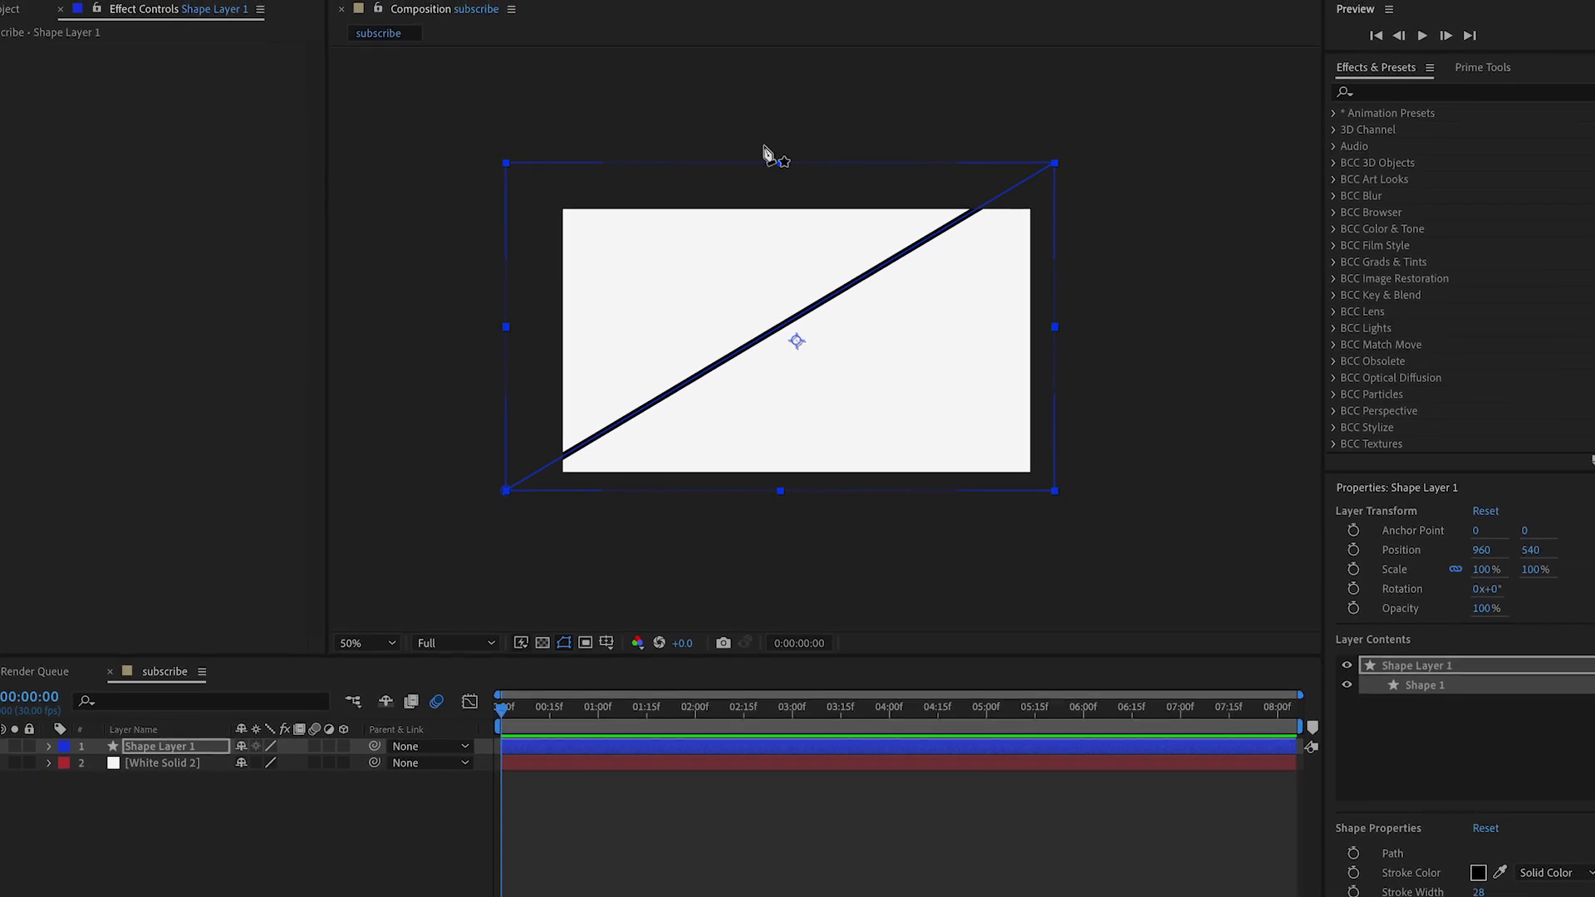
Fit the canvas to the view, rename the shape layer as Line and duplicate it four times
click(377, 638)
click(381, 306)
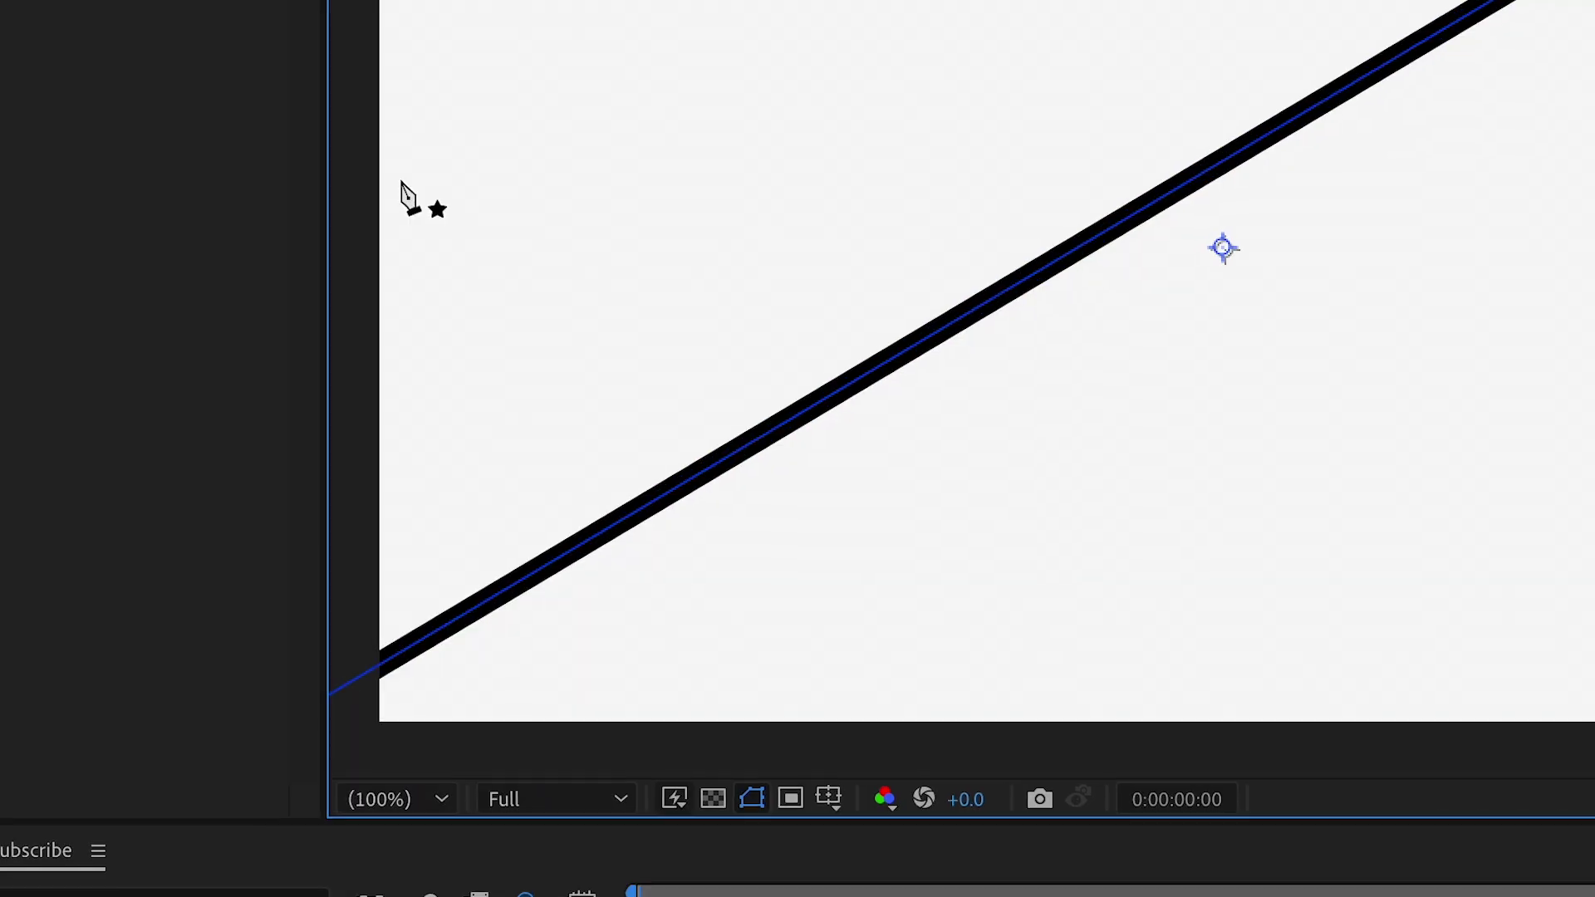
click(746, 846)
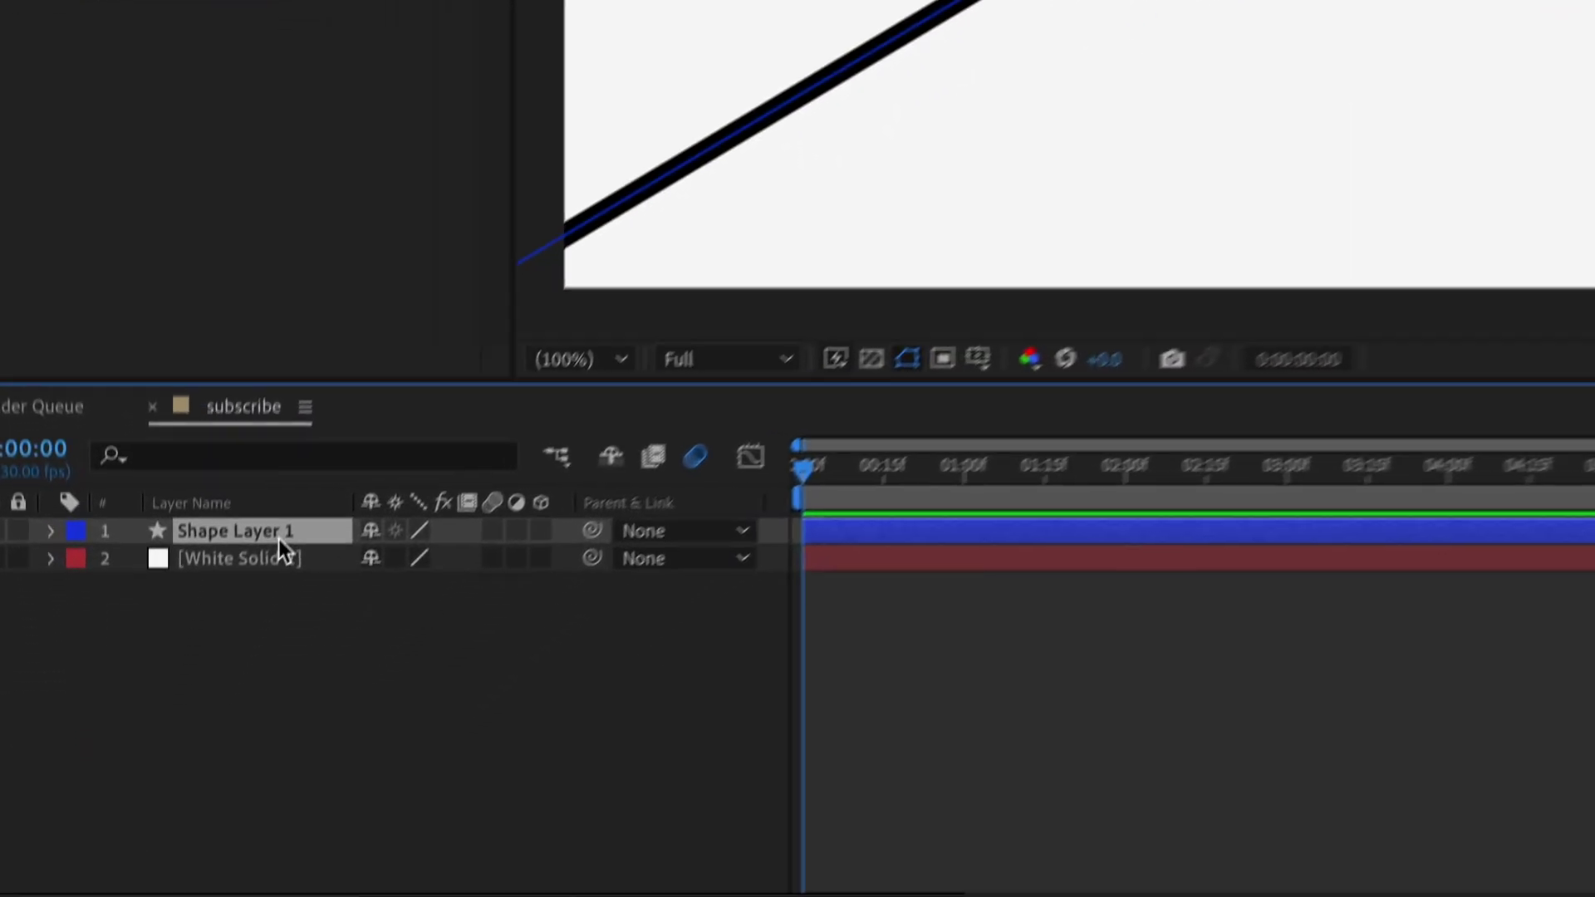
right_click(558, 559)
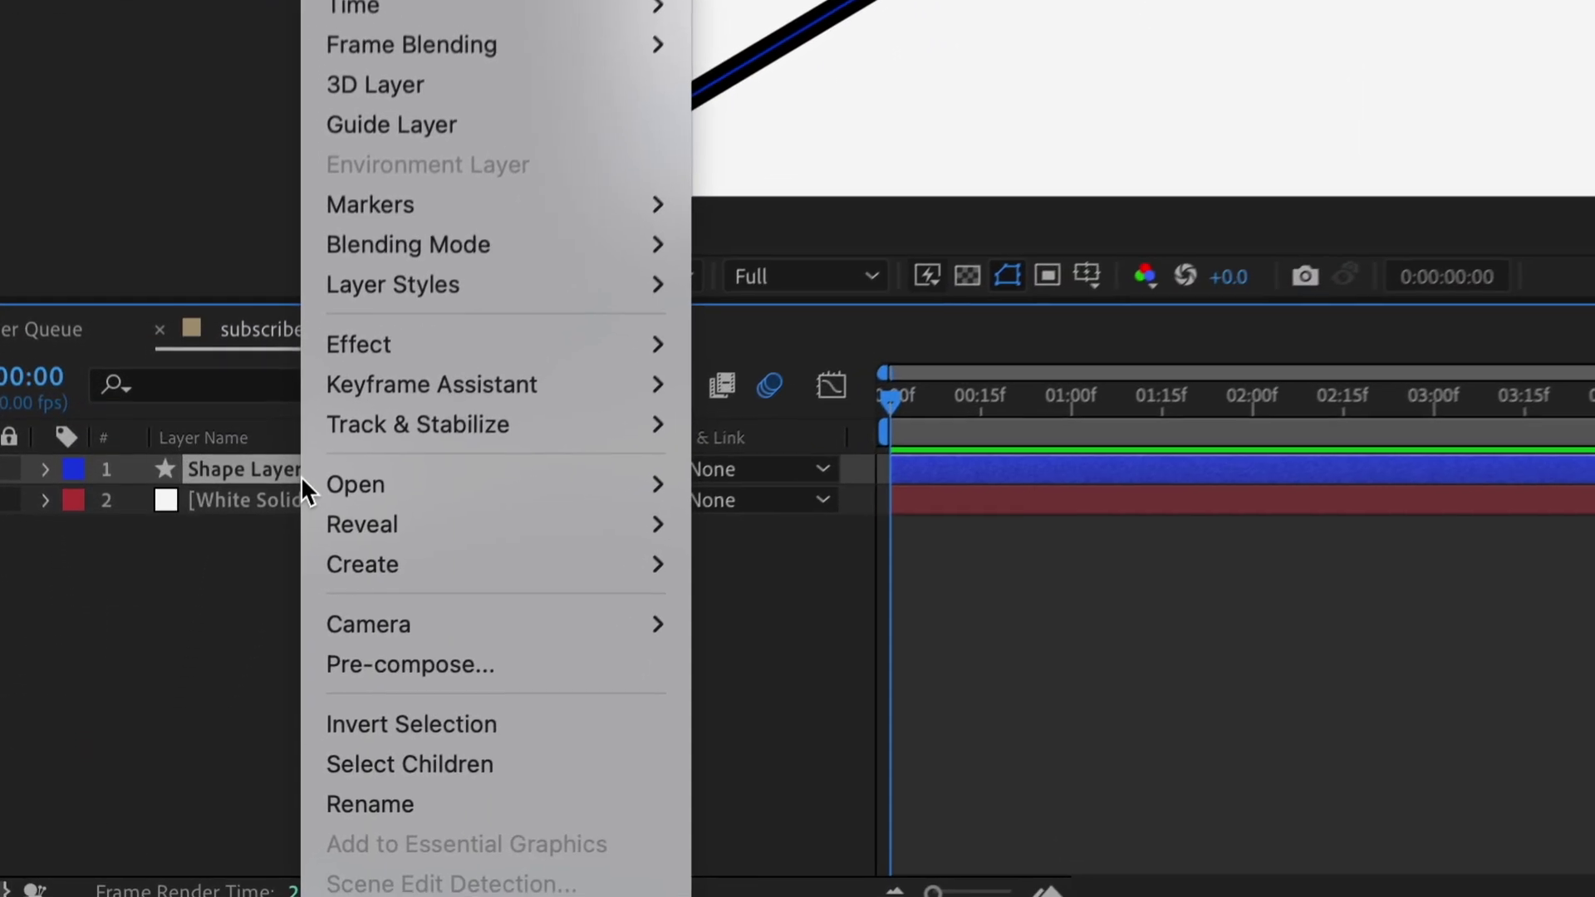
click(471, 805)
text(Line)
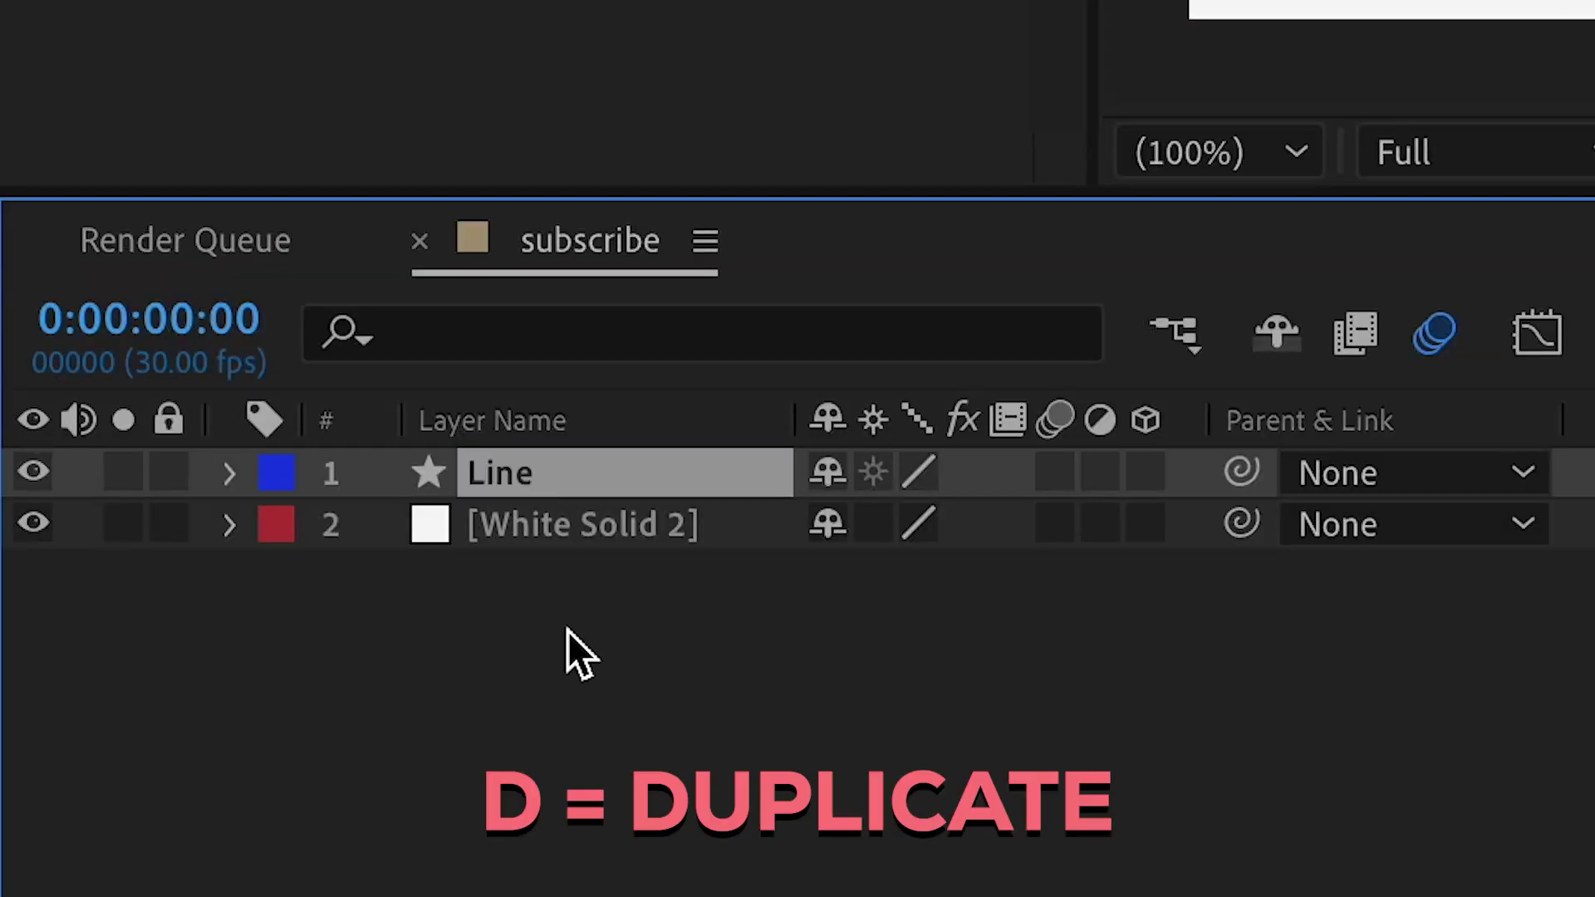
key(ctrl+d)
key(ctrl+d)
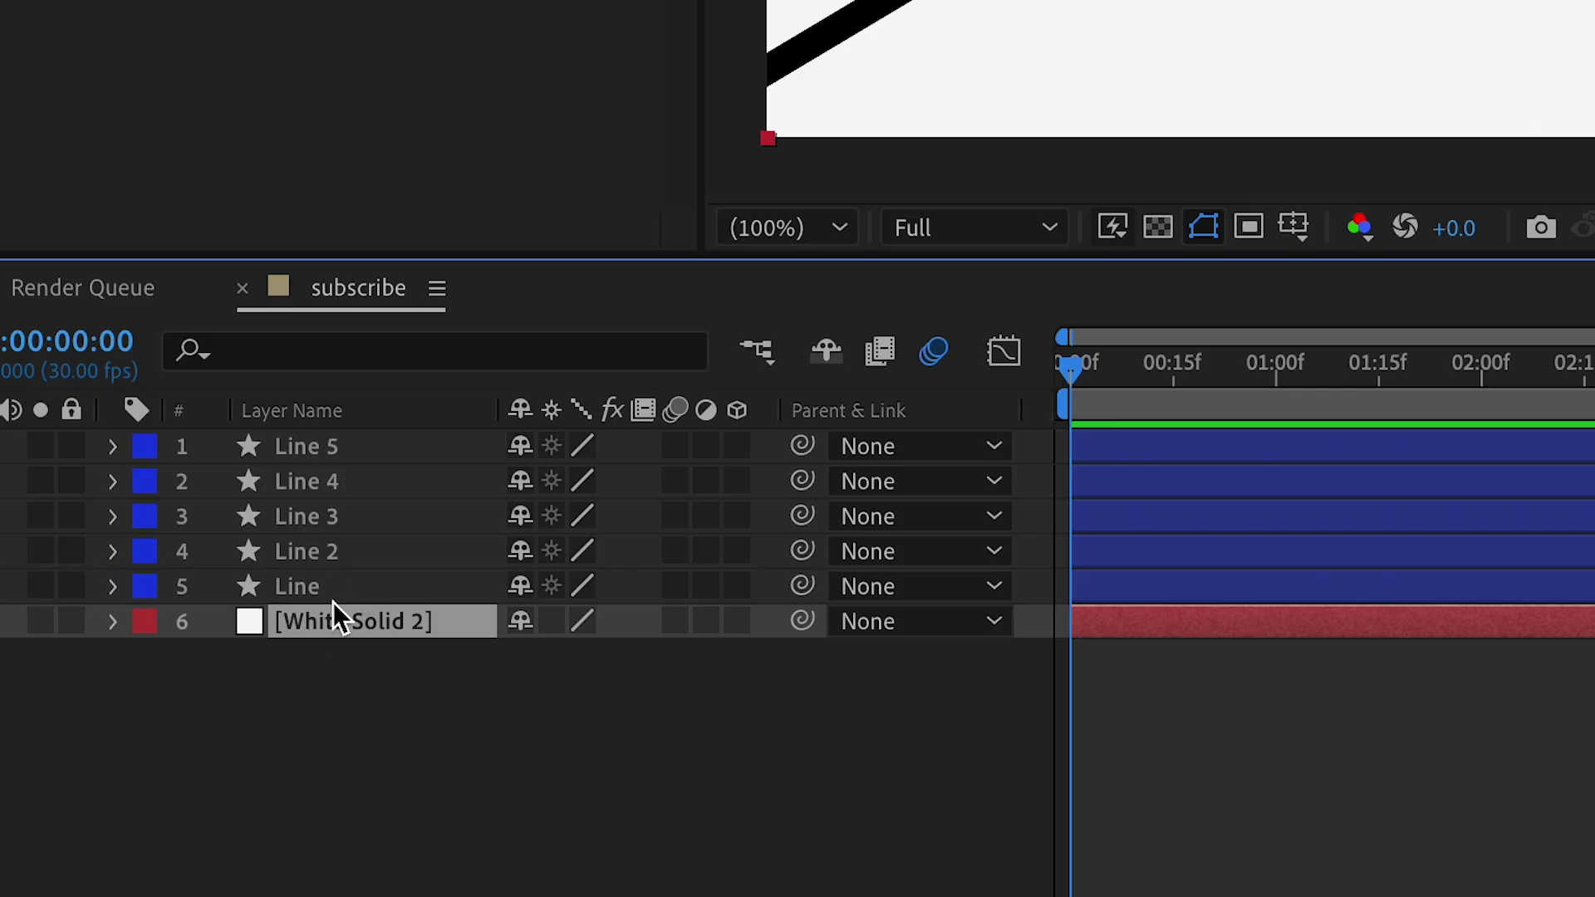
Set the rotation of the Line 2 layer to 83°
click(339, 585)
click(337, 553)
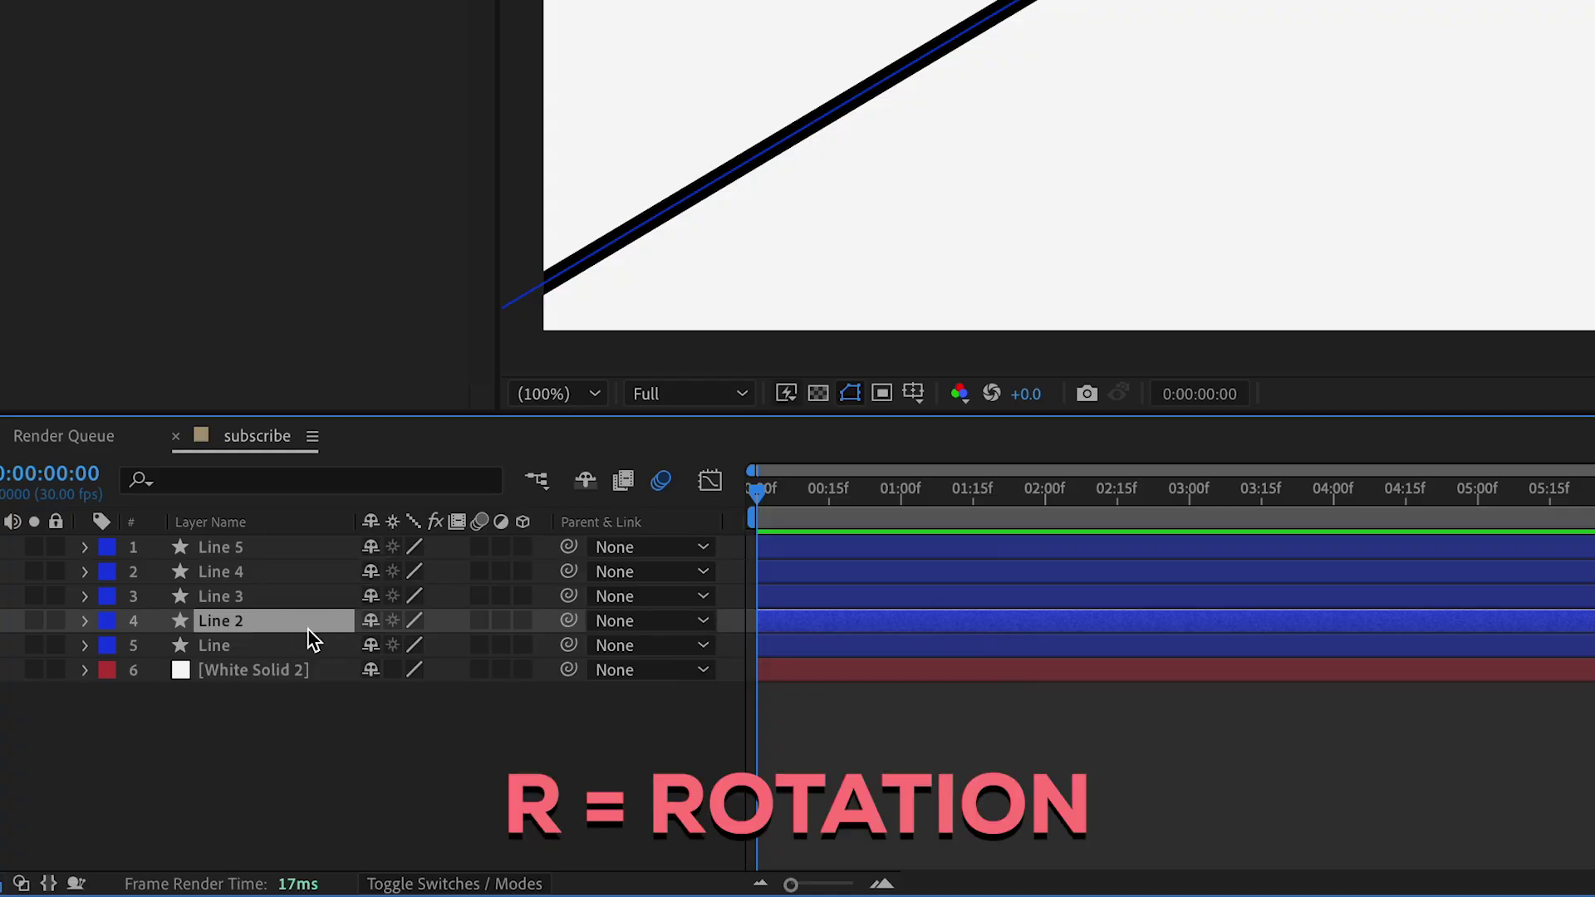
key(r)
drag(403, 646, 472, 638)
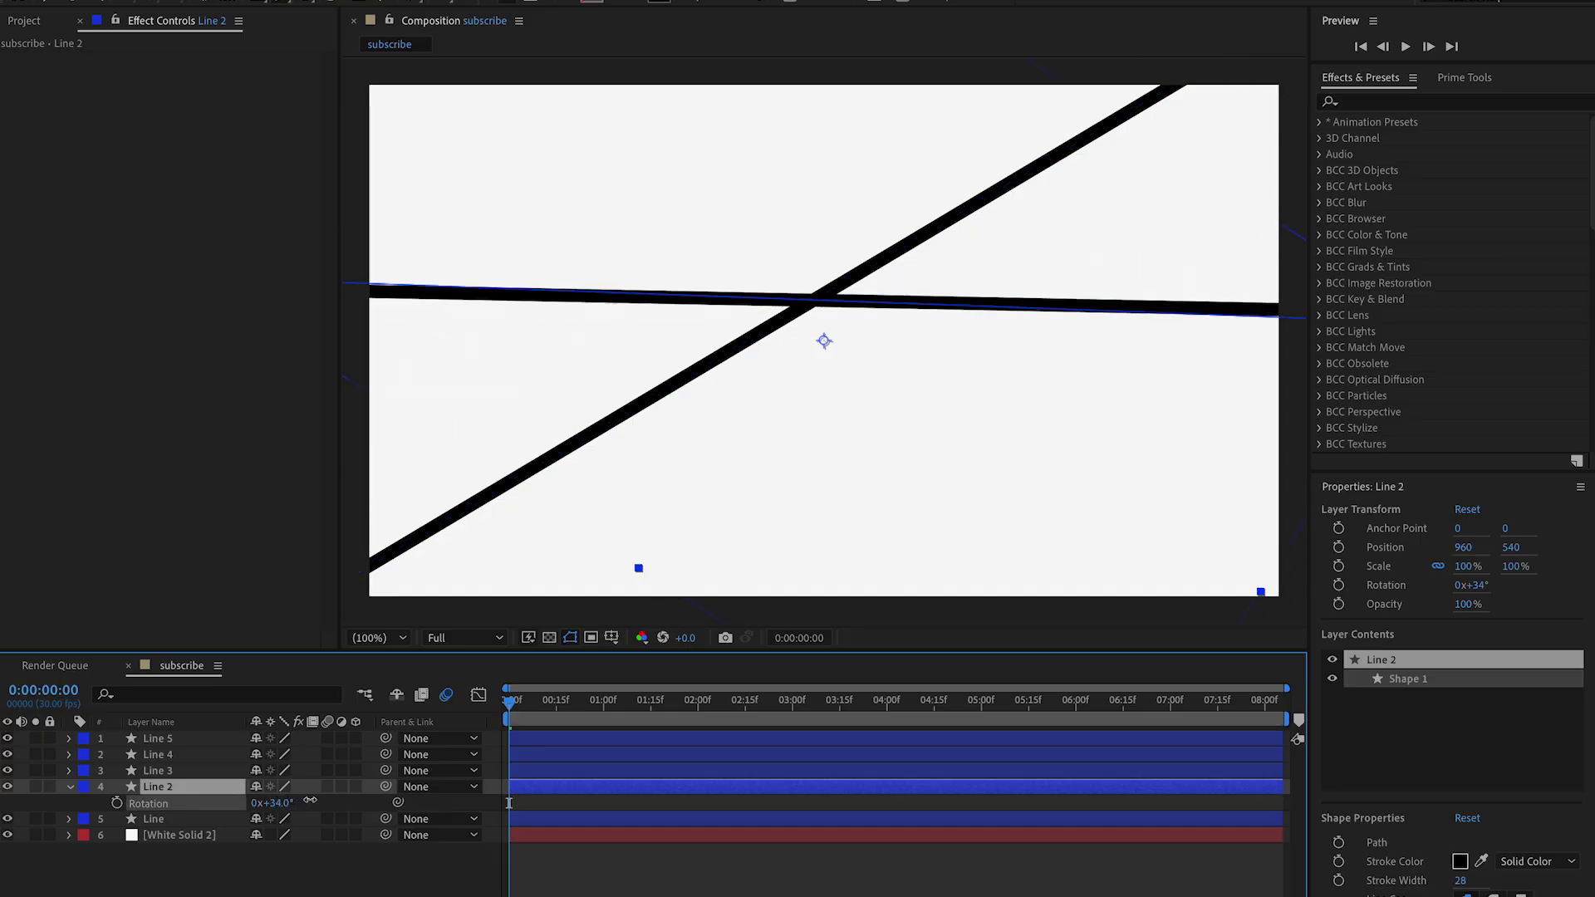
drag(321, 799, 351, 798)
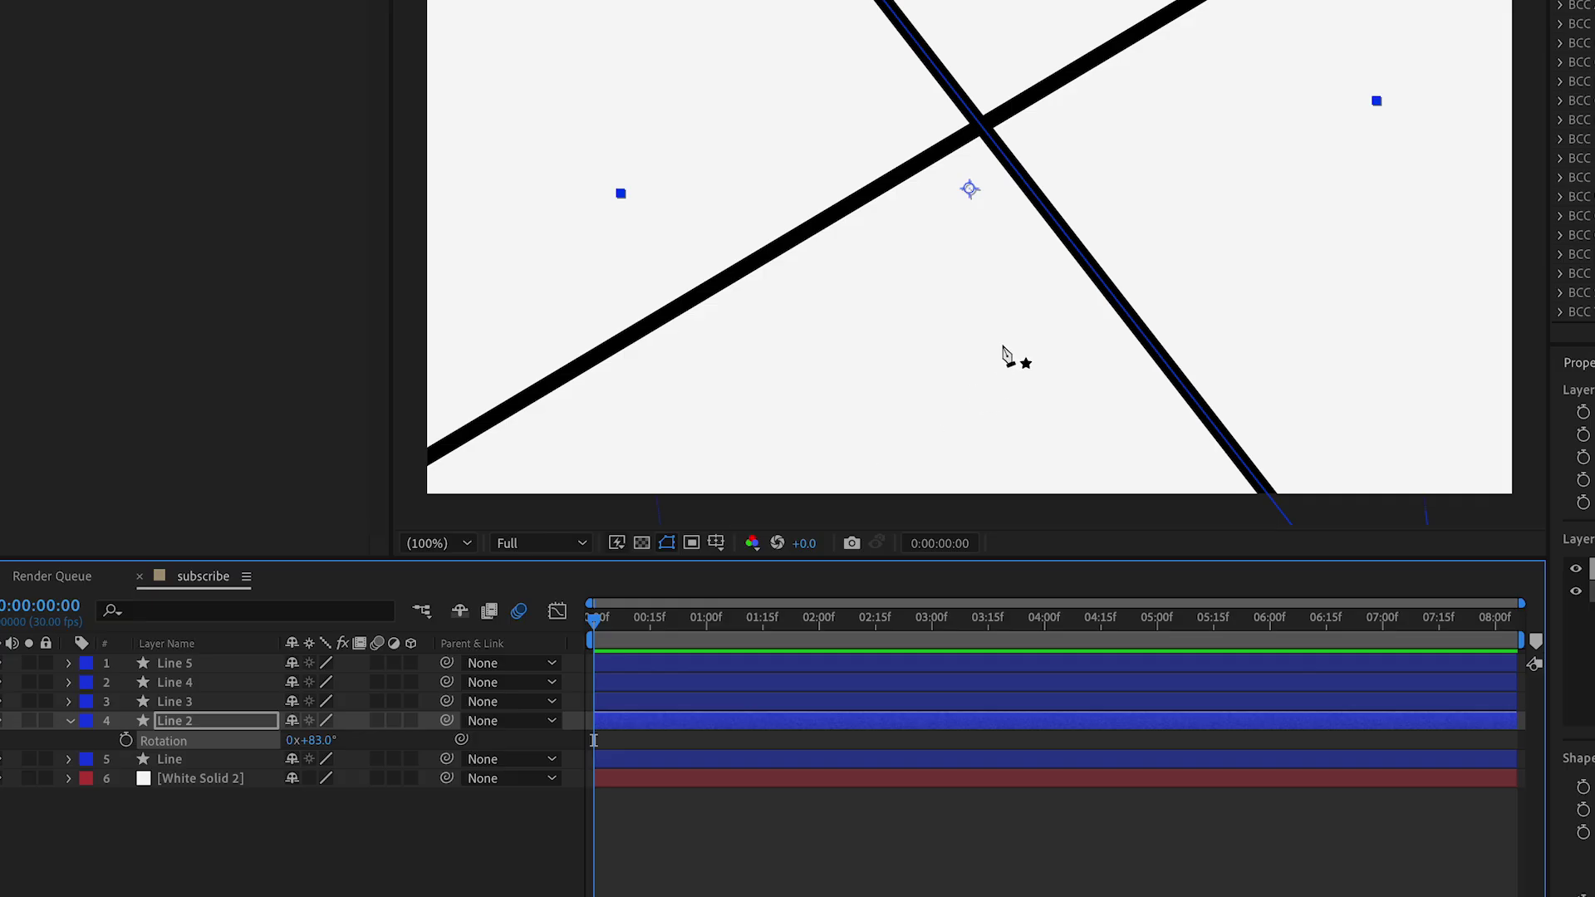
Move Line 2 to position 1210, 540 and the Line layer to position 960, 462
key(p)
drag(305, 747, 524, 747)
drag(291, 837, 224, 839)
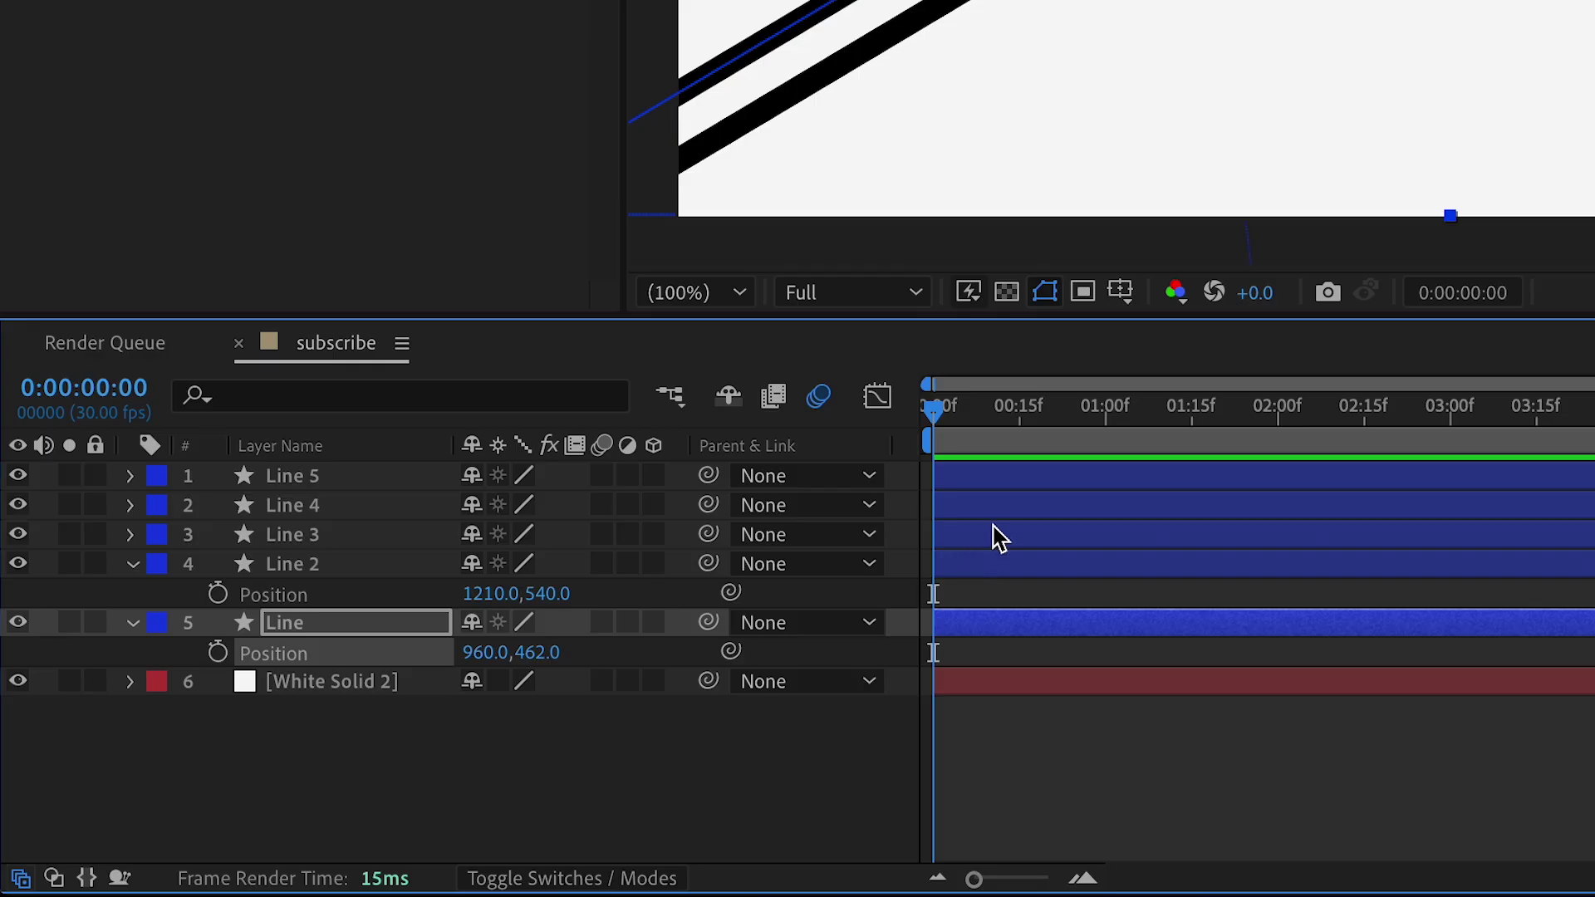
Move Line 3 to position 960, 921 and set its rotation to -24°
click(547, 770)
key(p)
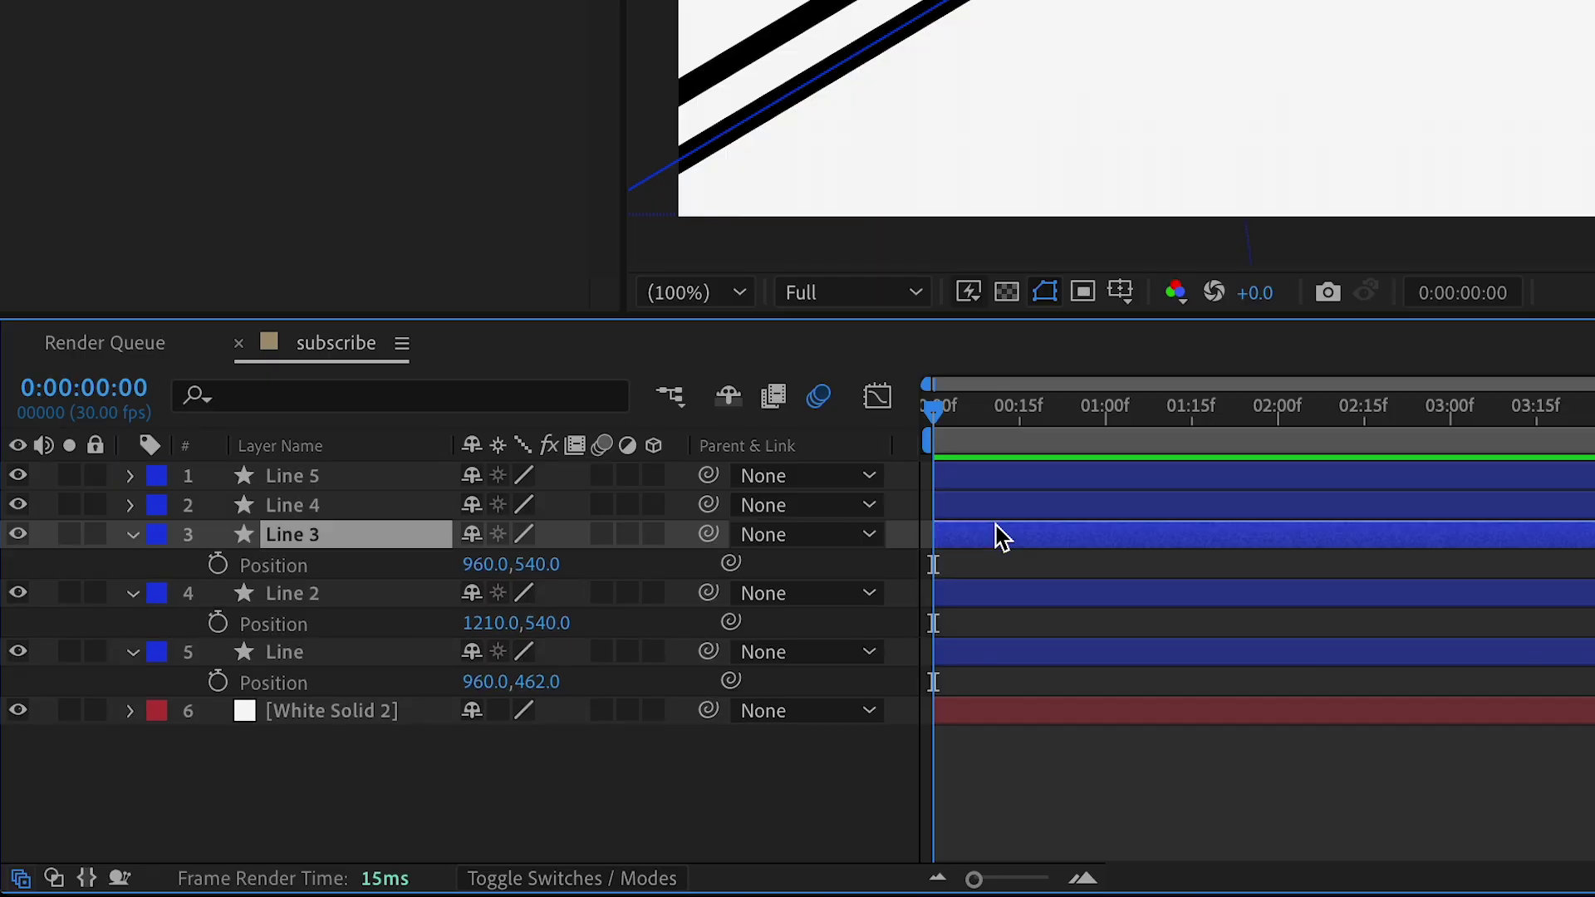
drag(540, 565, 1169, 601)
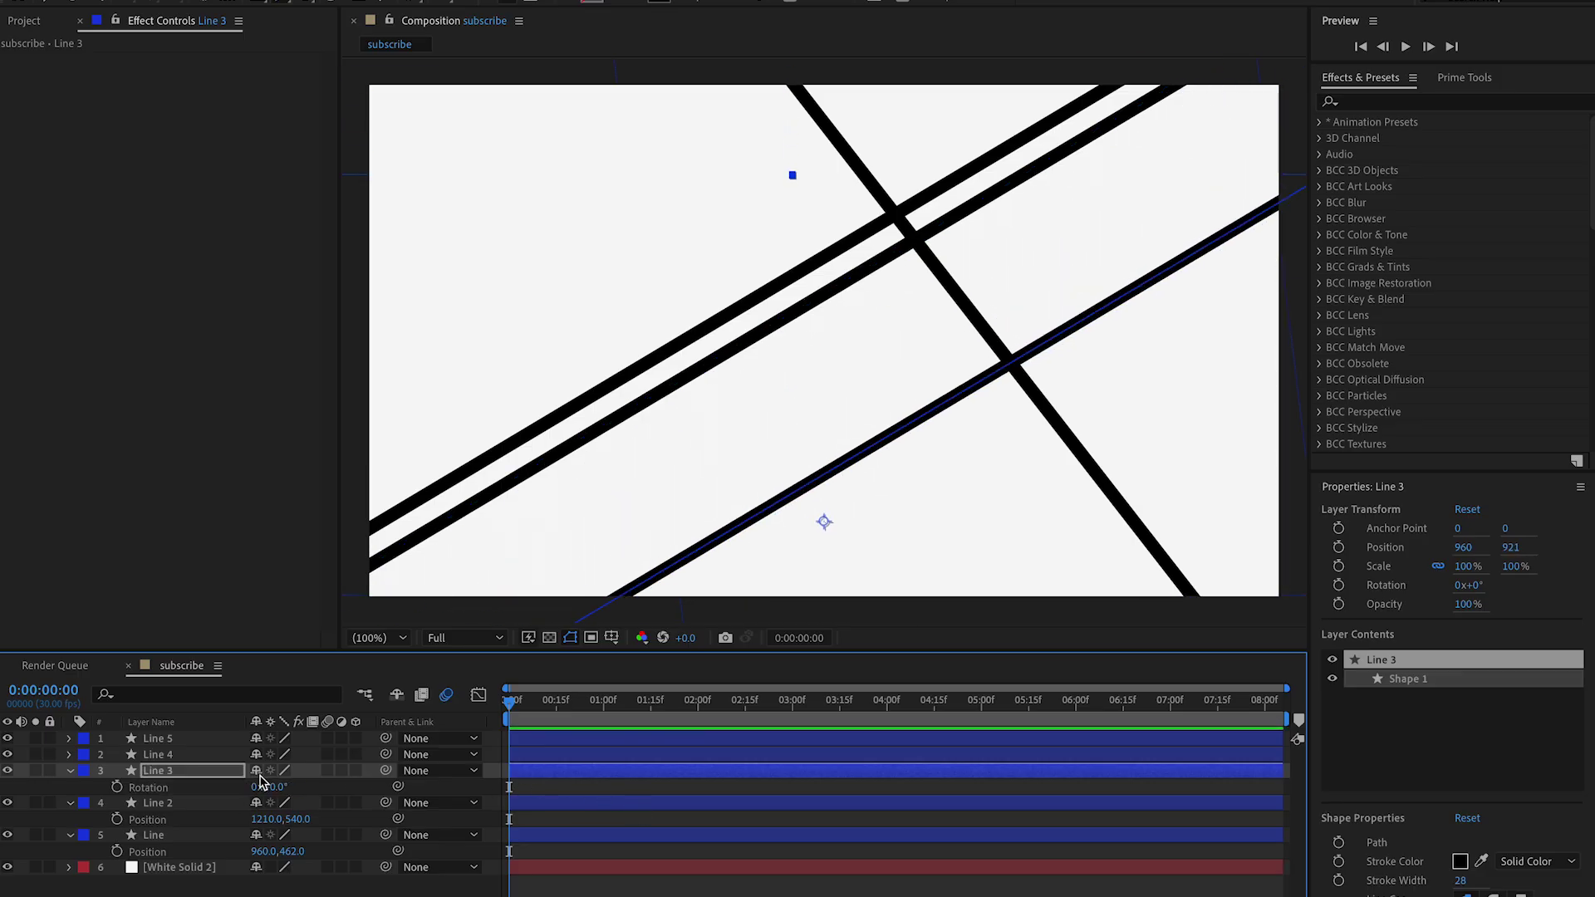
drag(274, 784, 254, 785)
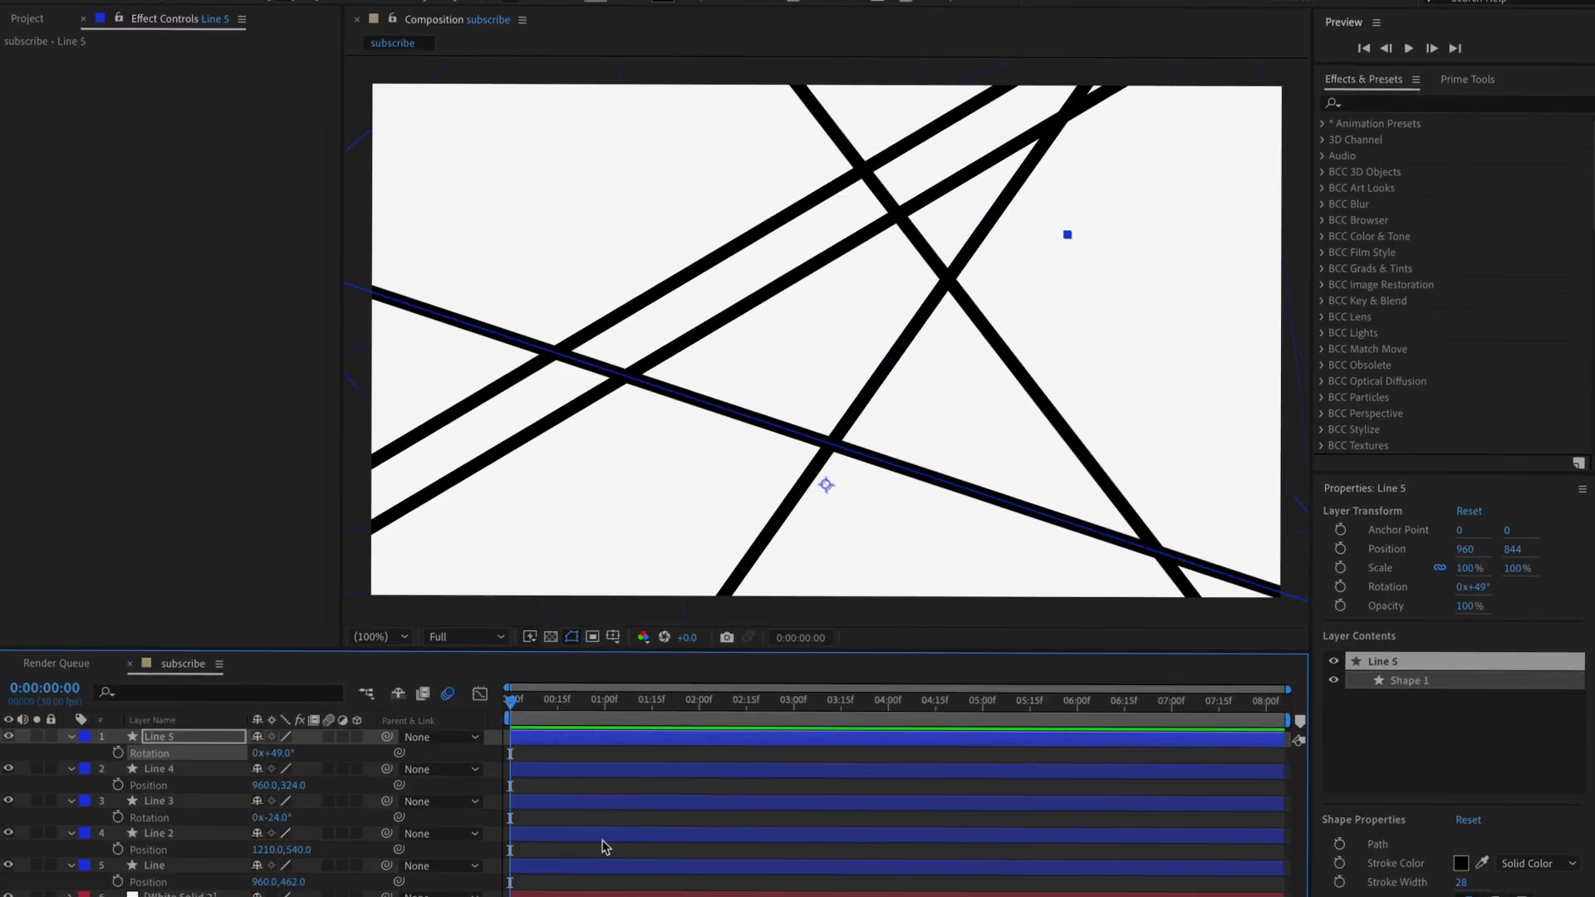
Reposition Line 2 to 1471.4, 661.6 so the lines spread more evenly across the canvas
click(588, 840)
key(p)
drag(286, 846, 299, 845)
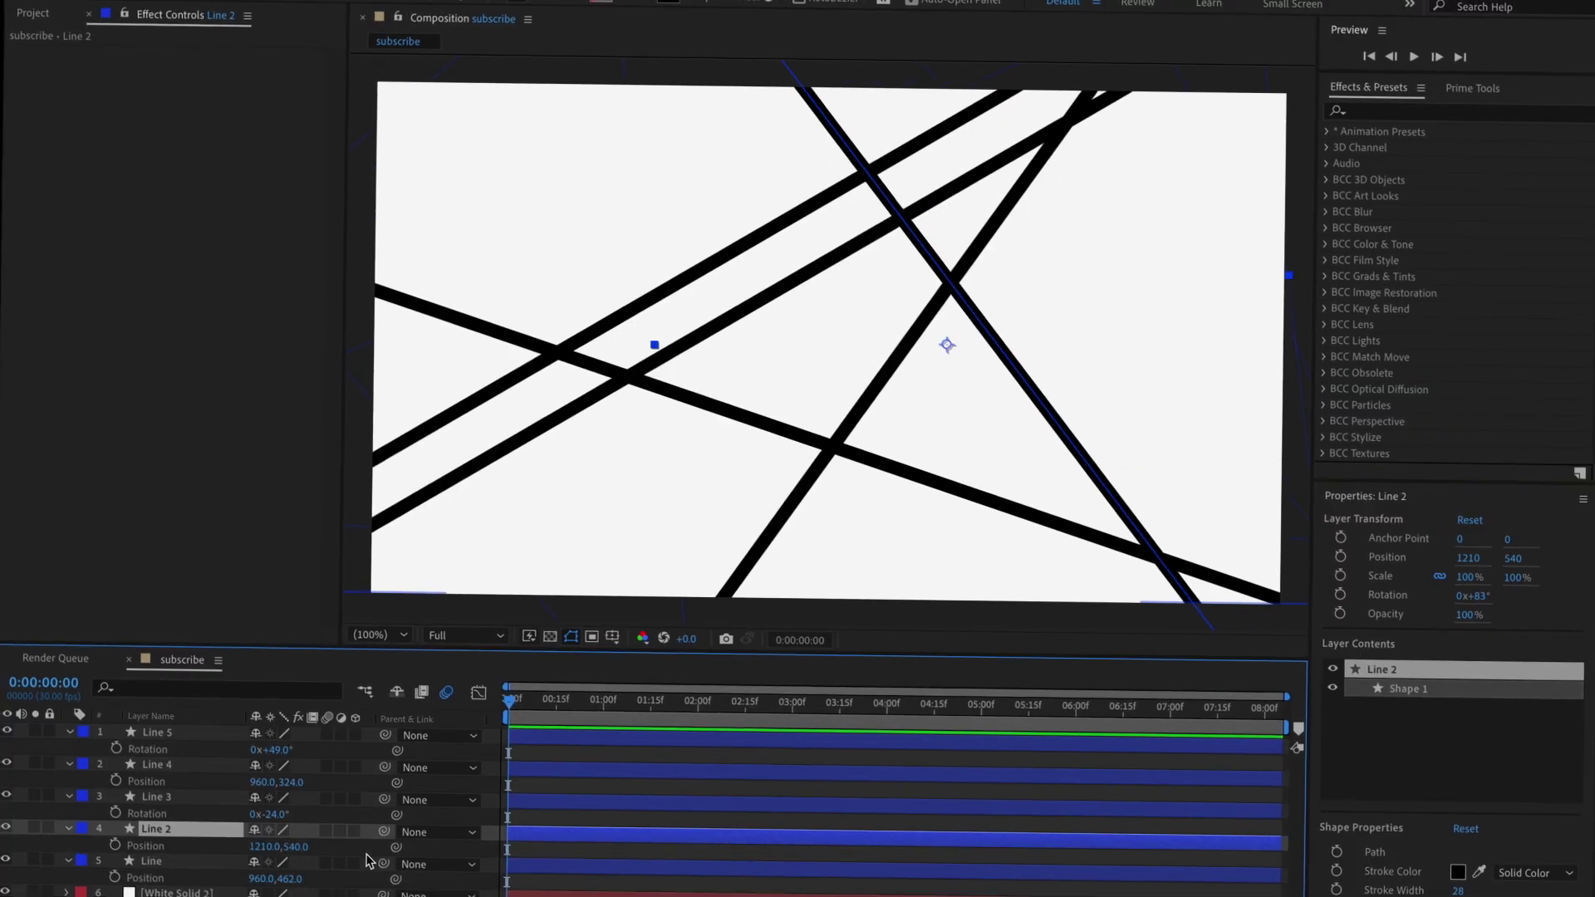
drag(248, 893, 192, 894)
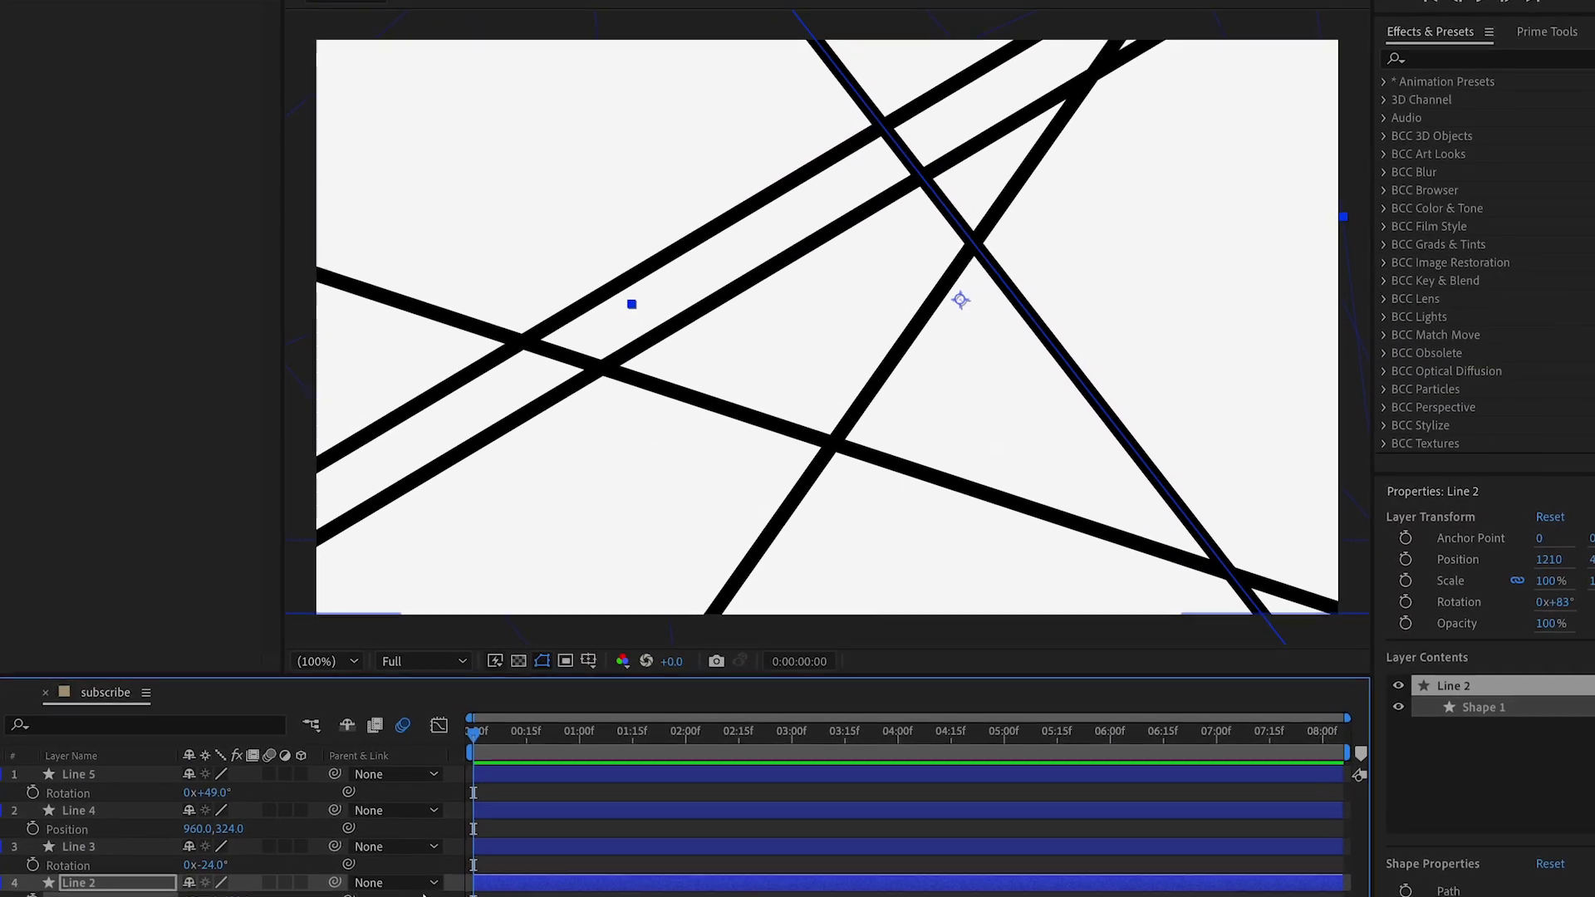
click(509, 842)
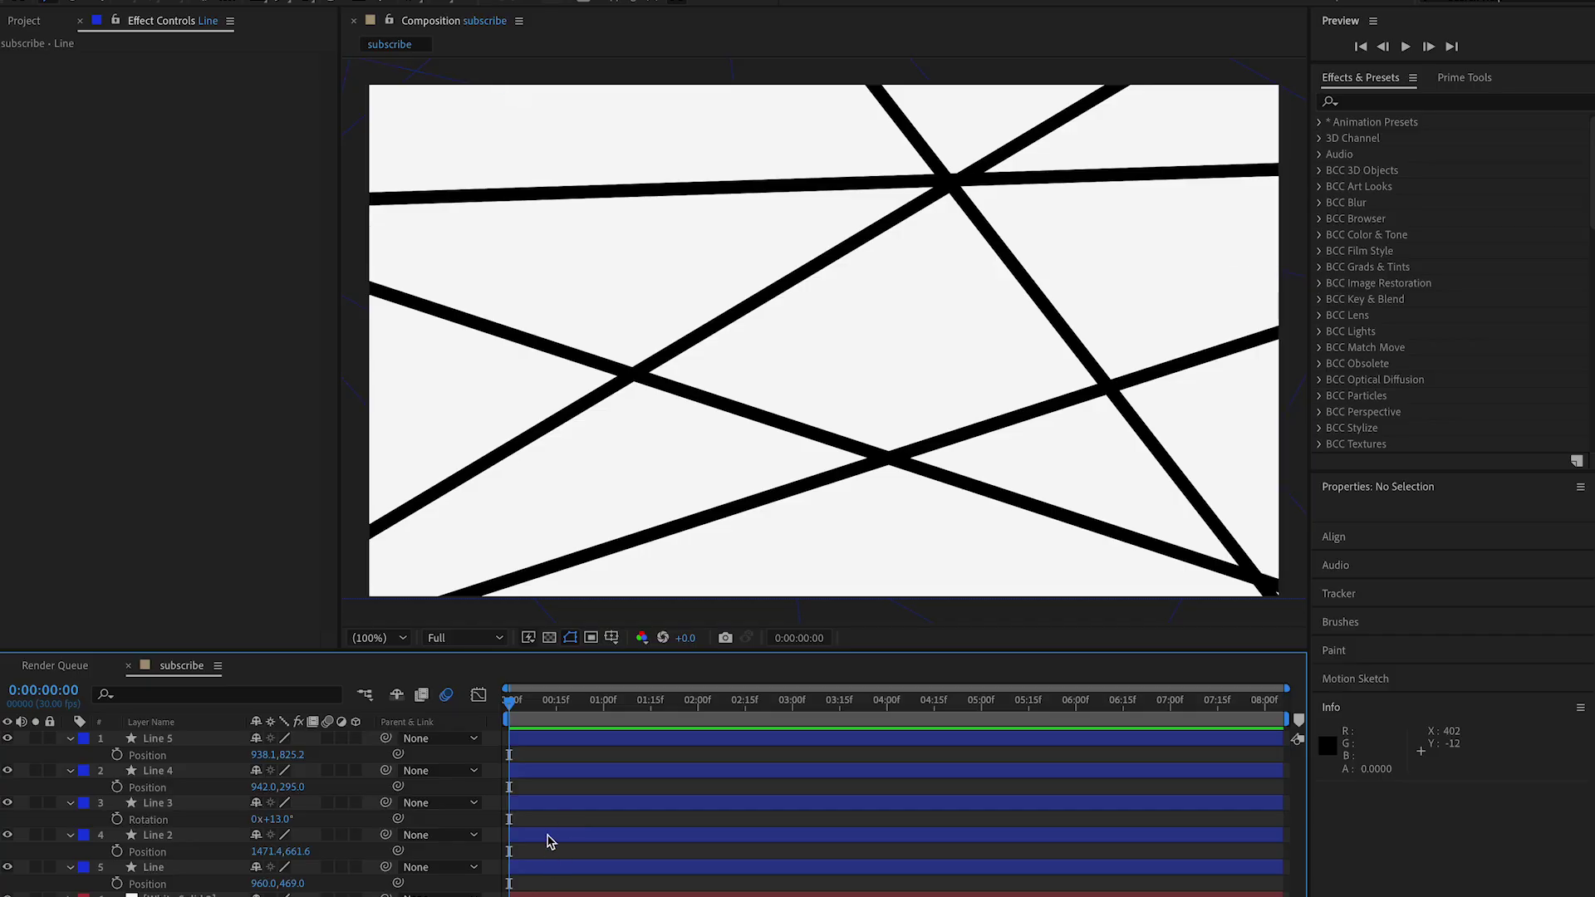
Reduce the stroke widths of Line 2, Line 3 and Line 4 so they are thinner than the other two lines
click(547, 835)
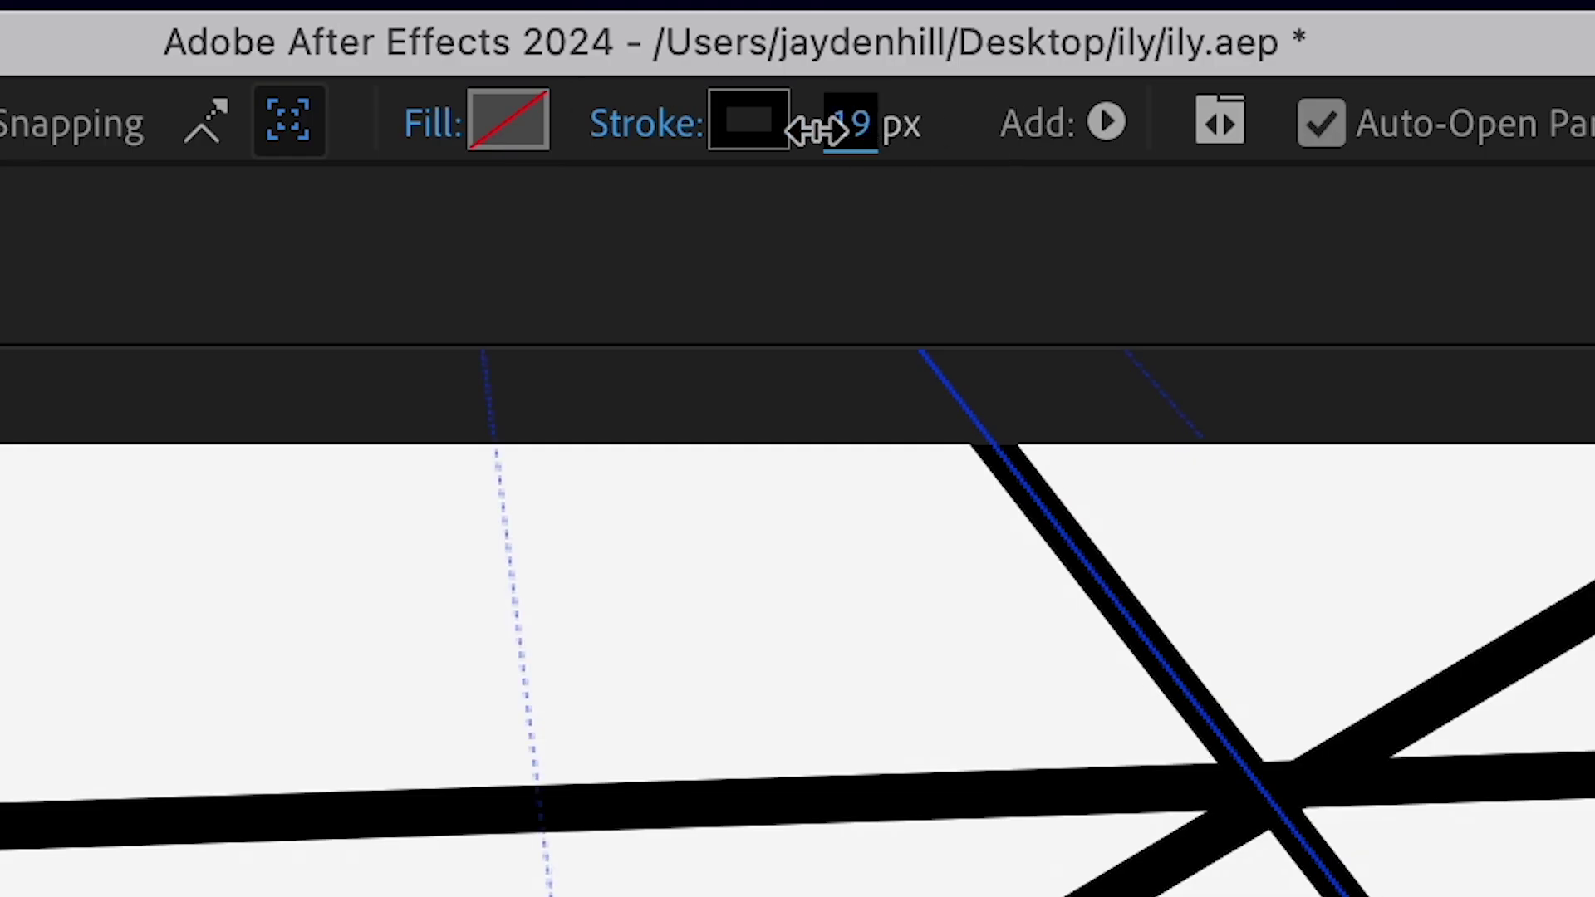
drag(819, 129, 735, 148)
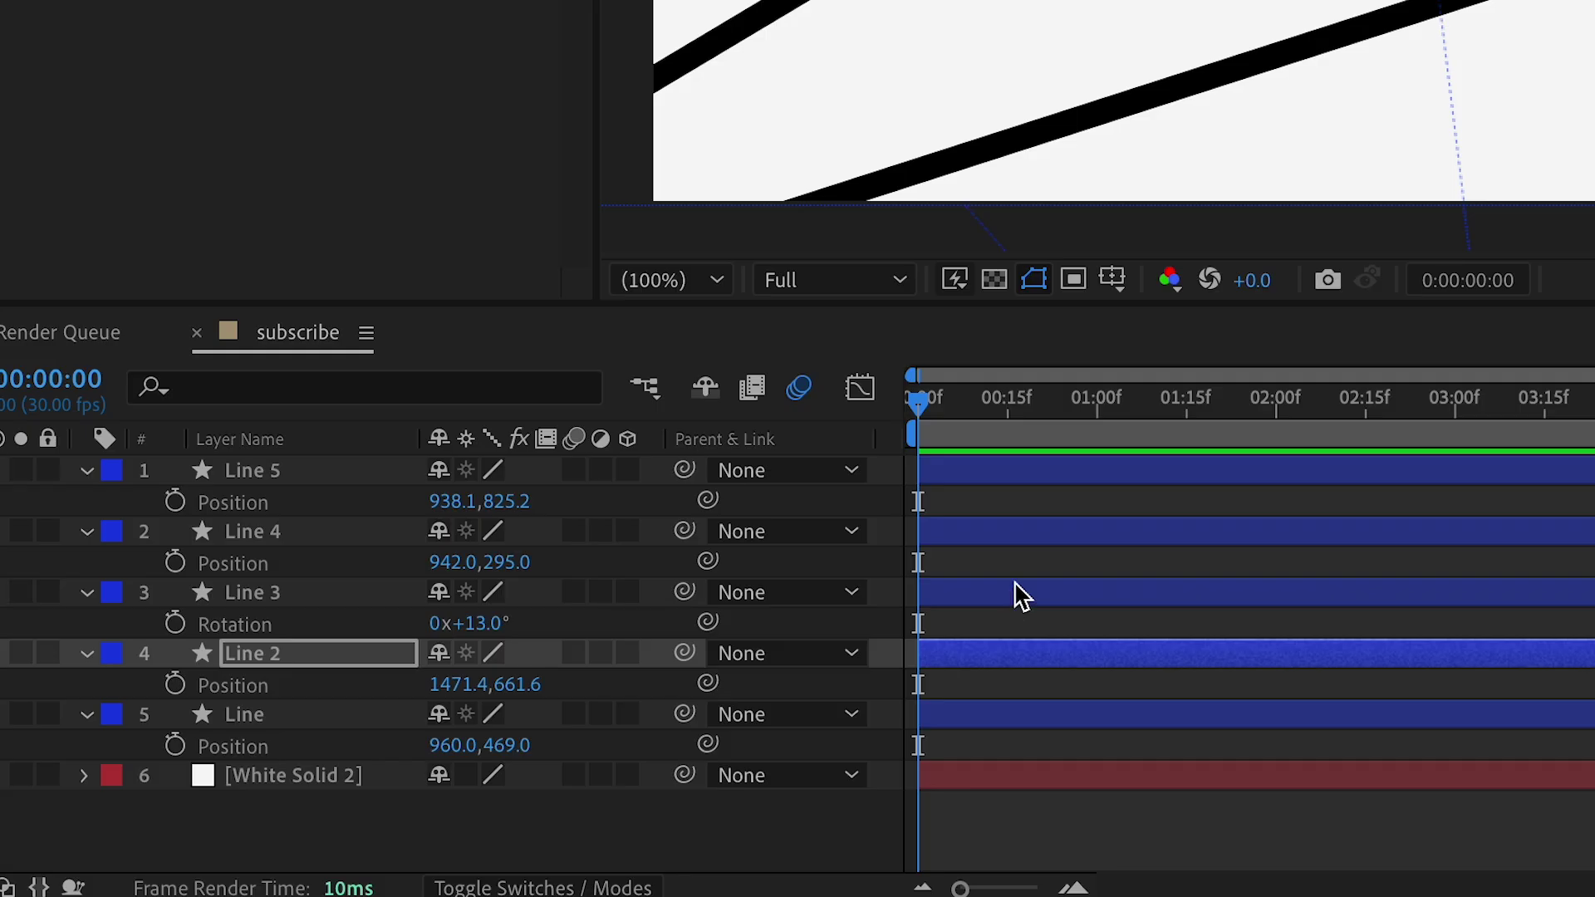
click(995, 533)
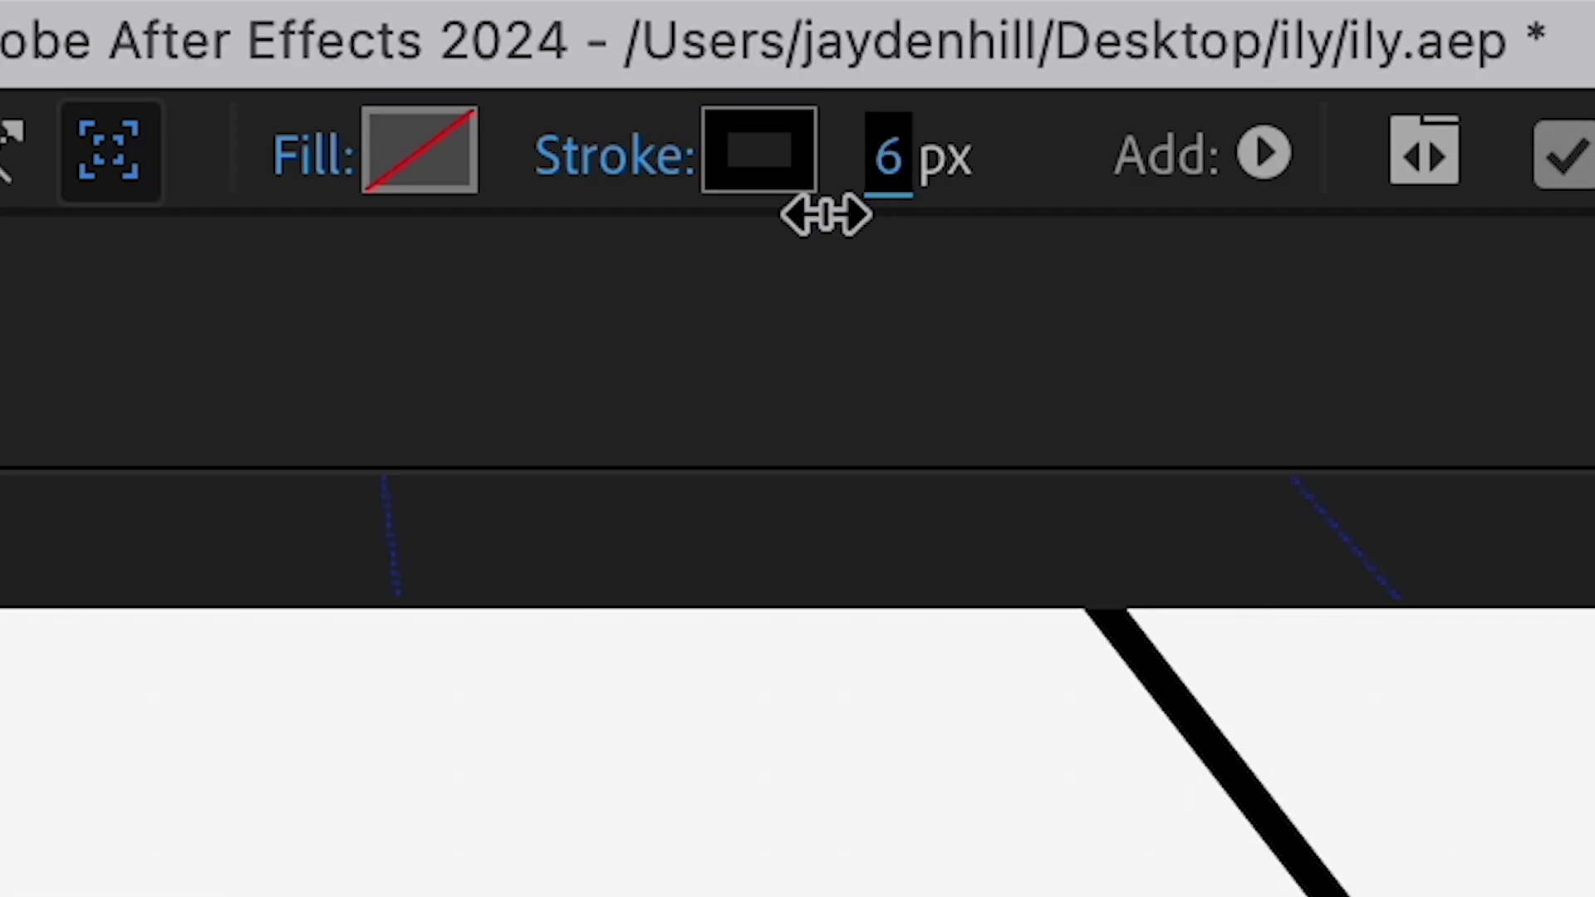
scroll(847, 450, up, 1)
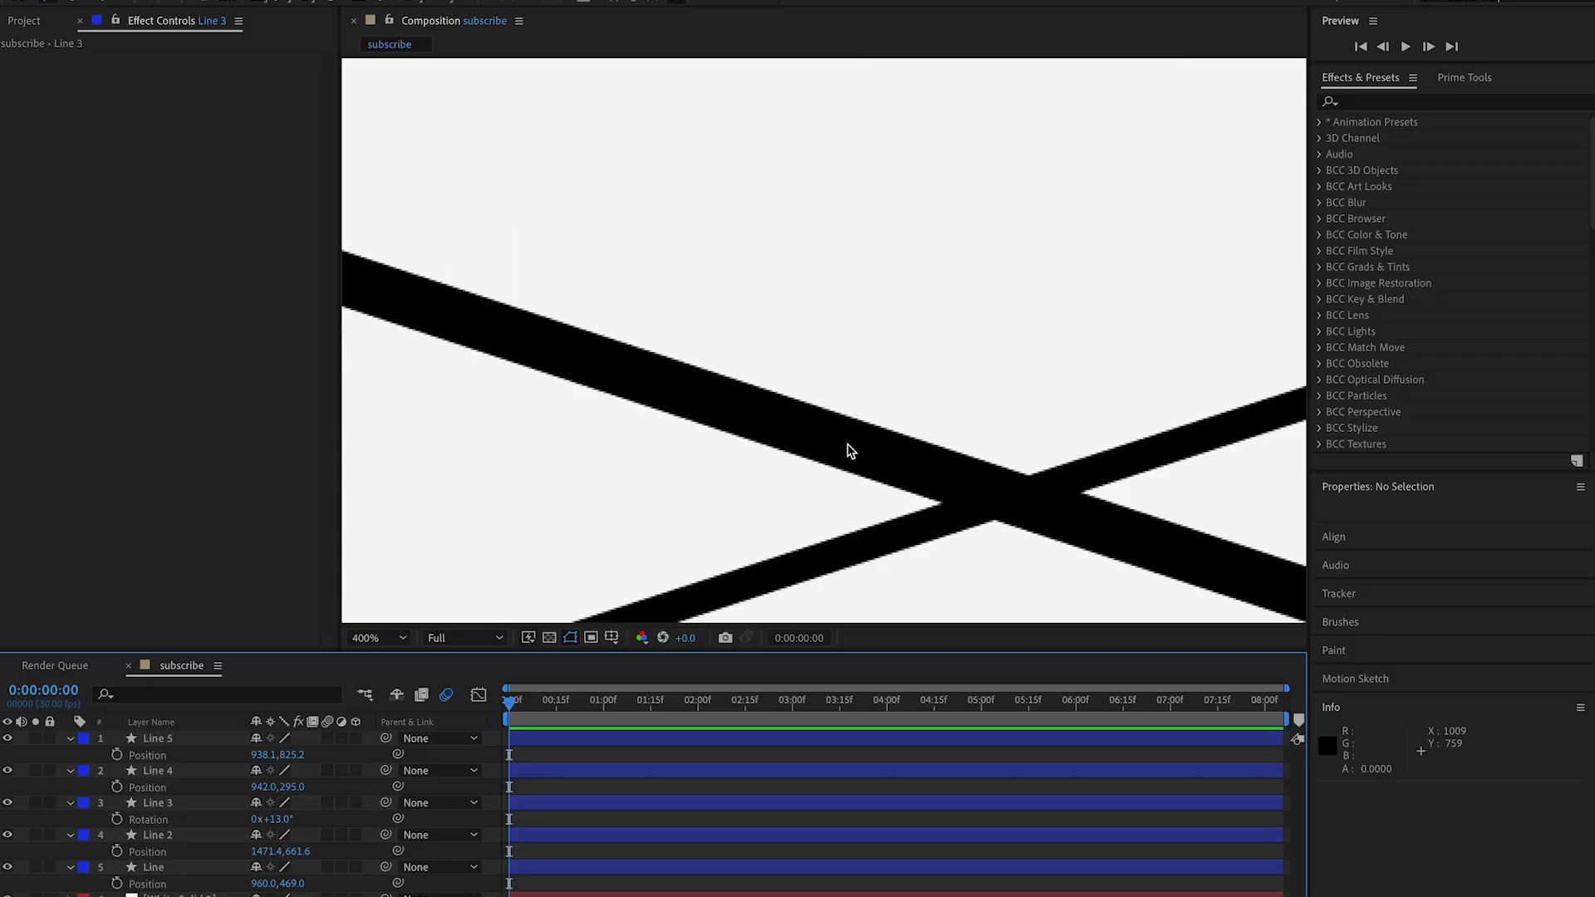
scroll(848, 450, down, 2)
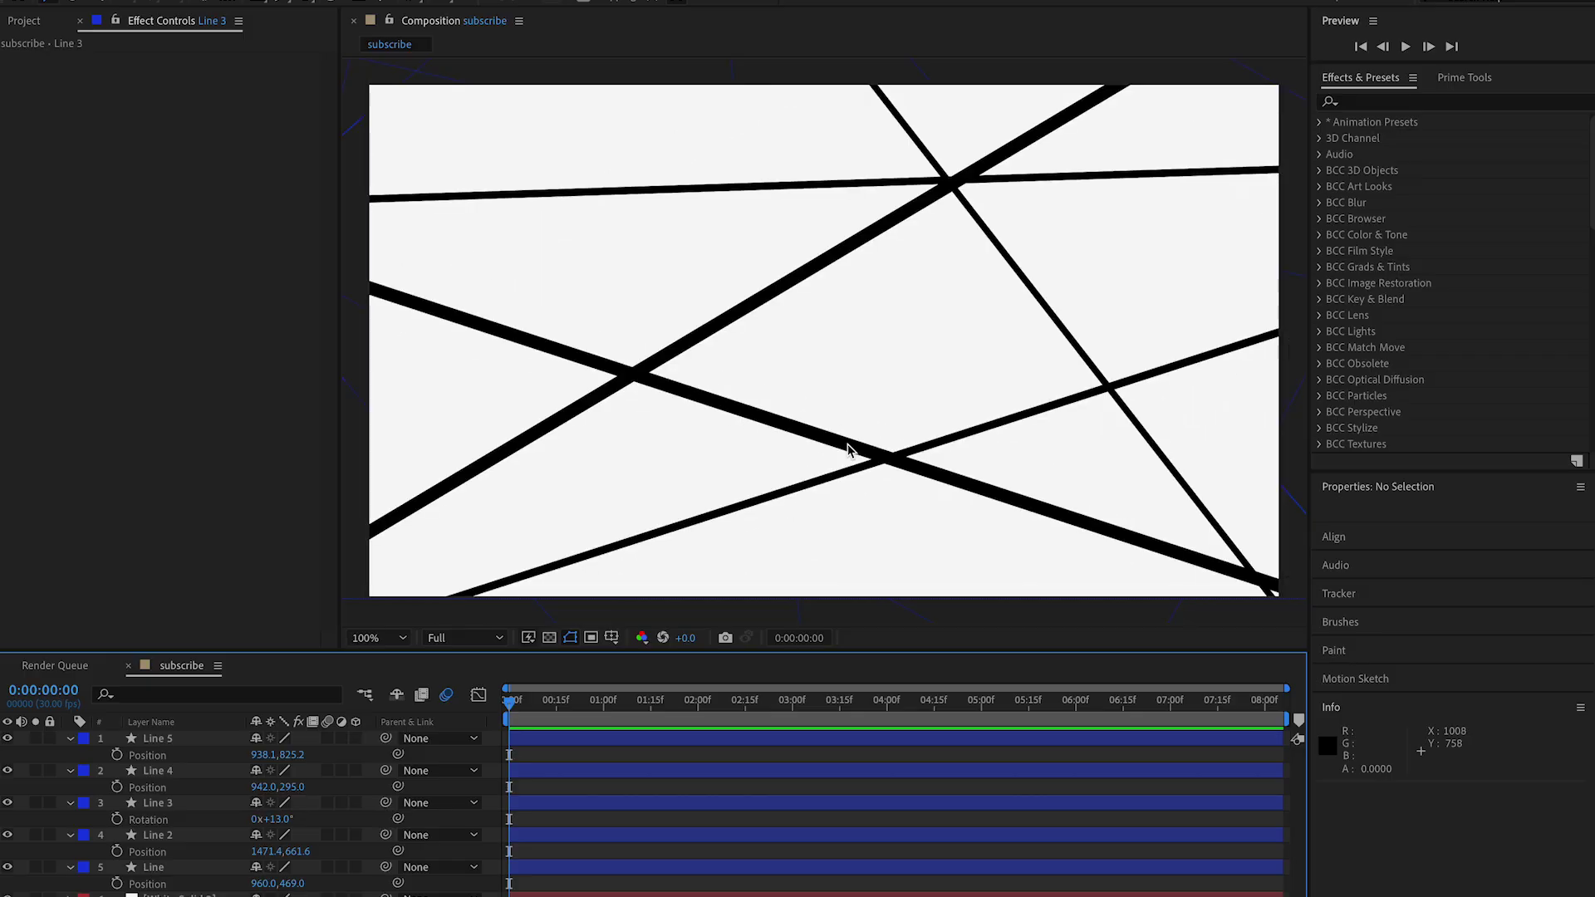
scroll(848, 448, up, 1)
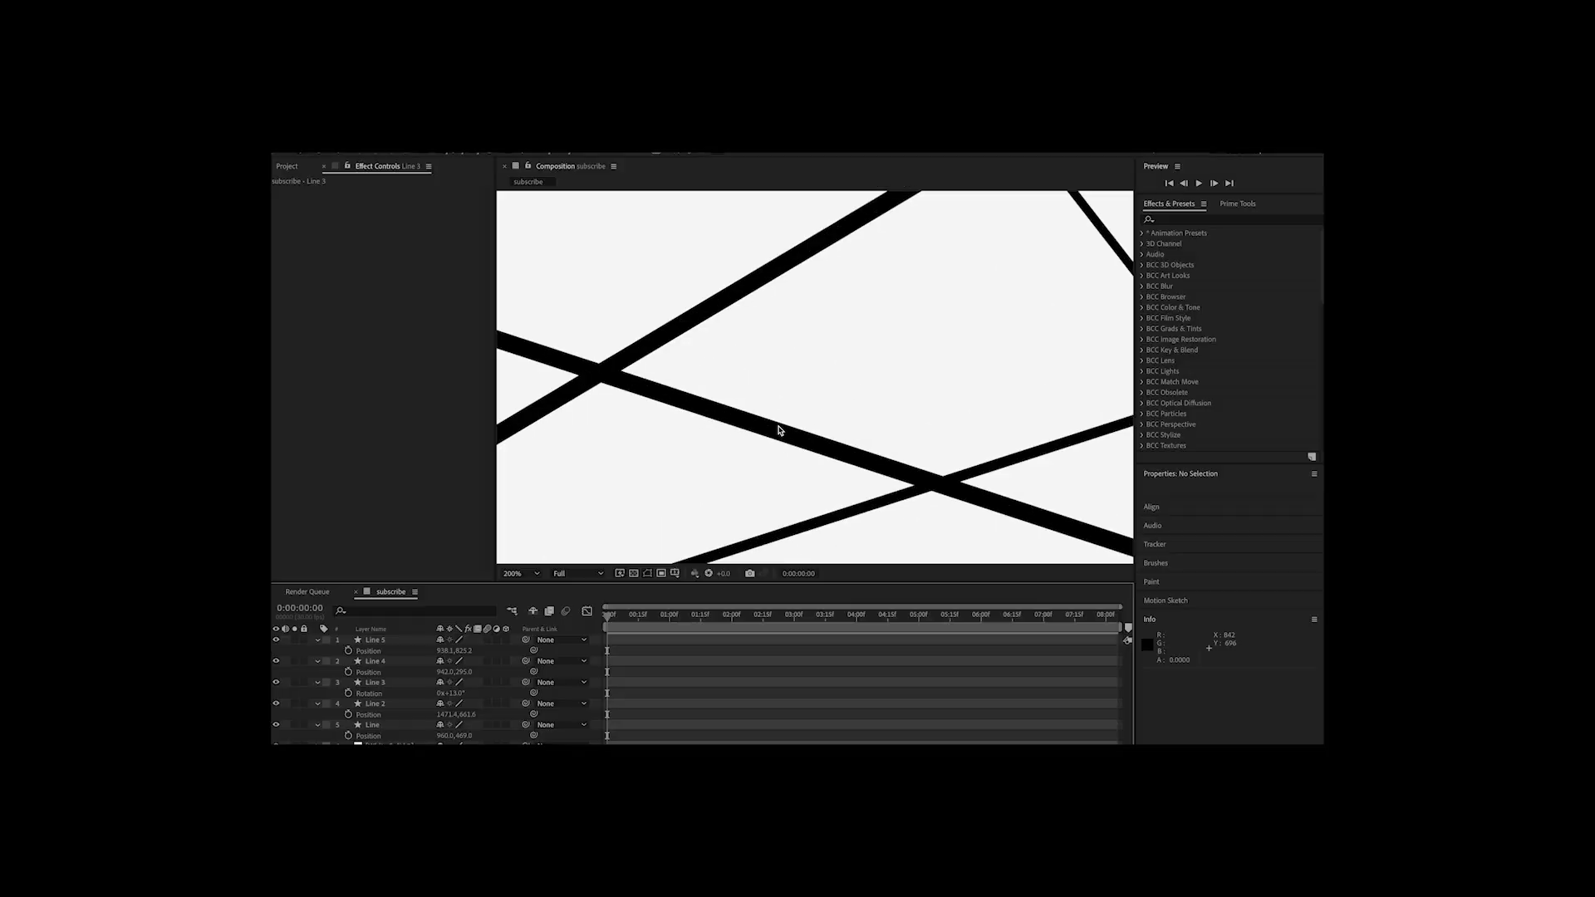
scroll(792, 416, down, 1)
scroll(792, 416, up, 1)
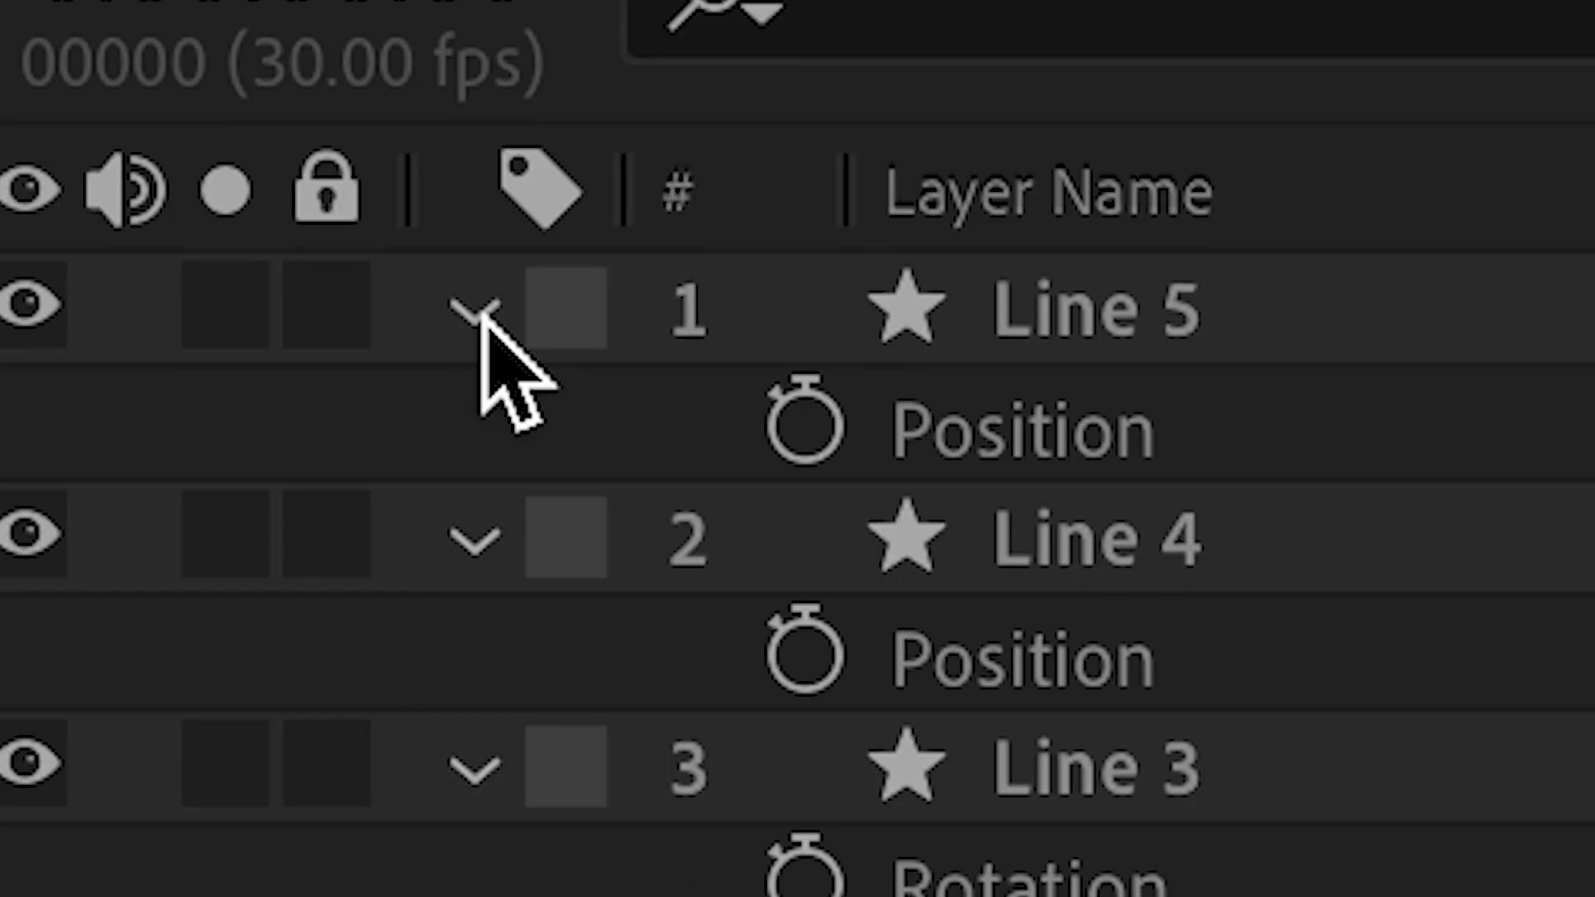
Collapse the transform properties of all five line layers in the timeline
click(475, 312)
click(461, 401)
click(470, 507)
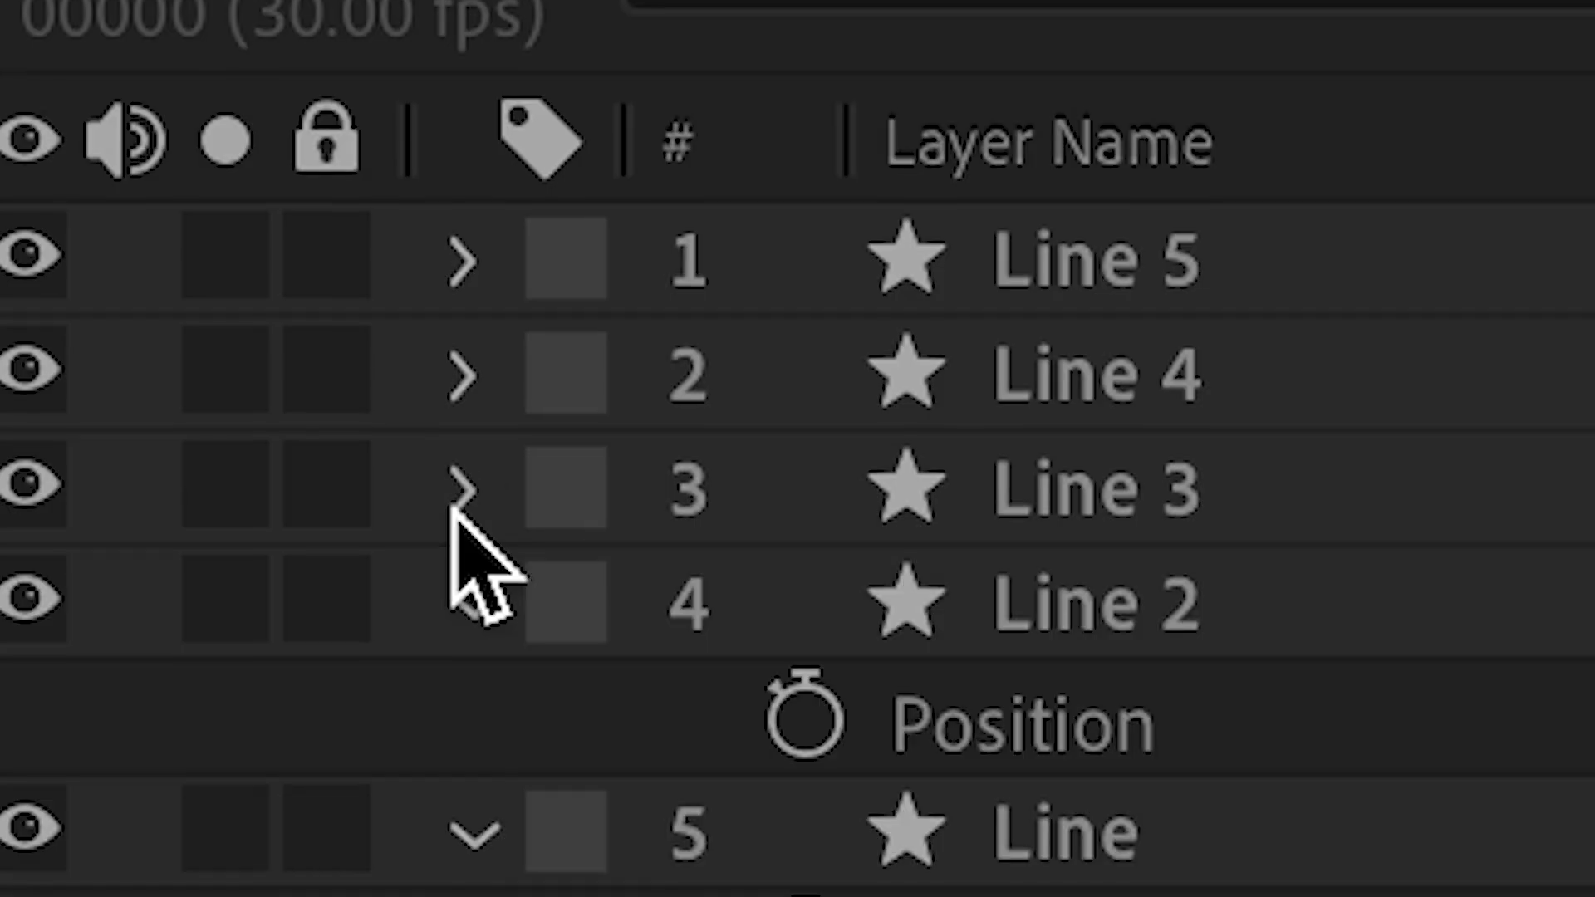
click(470, 619)
click(469, 731)
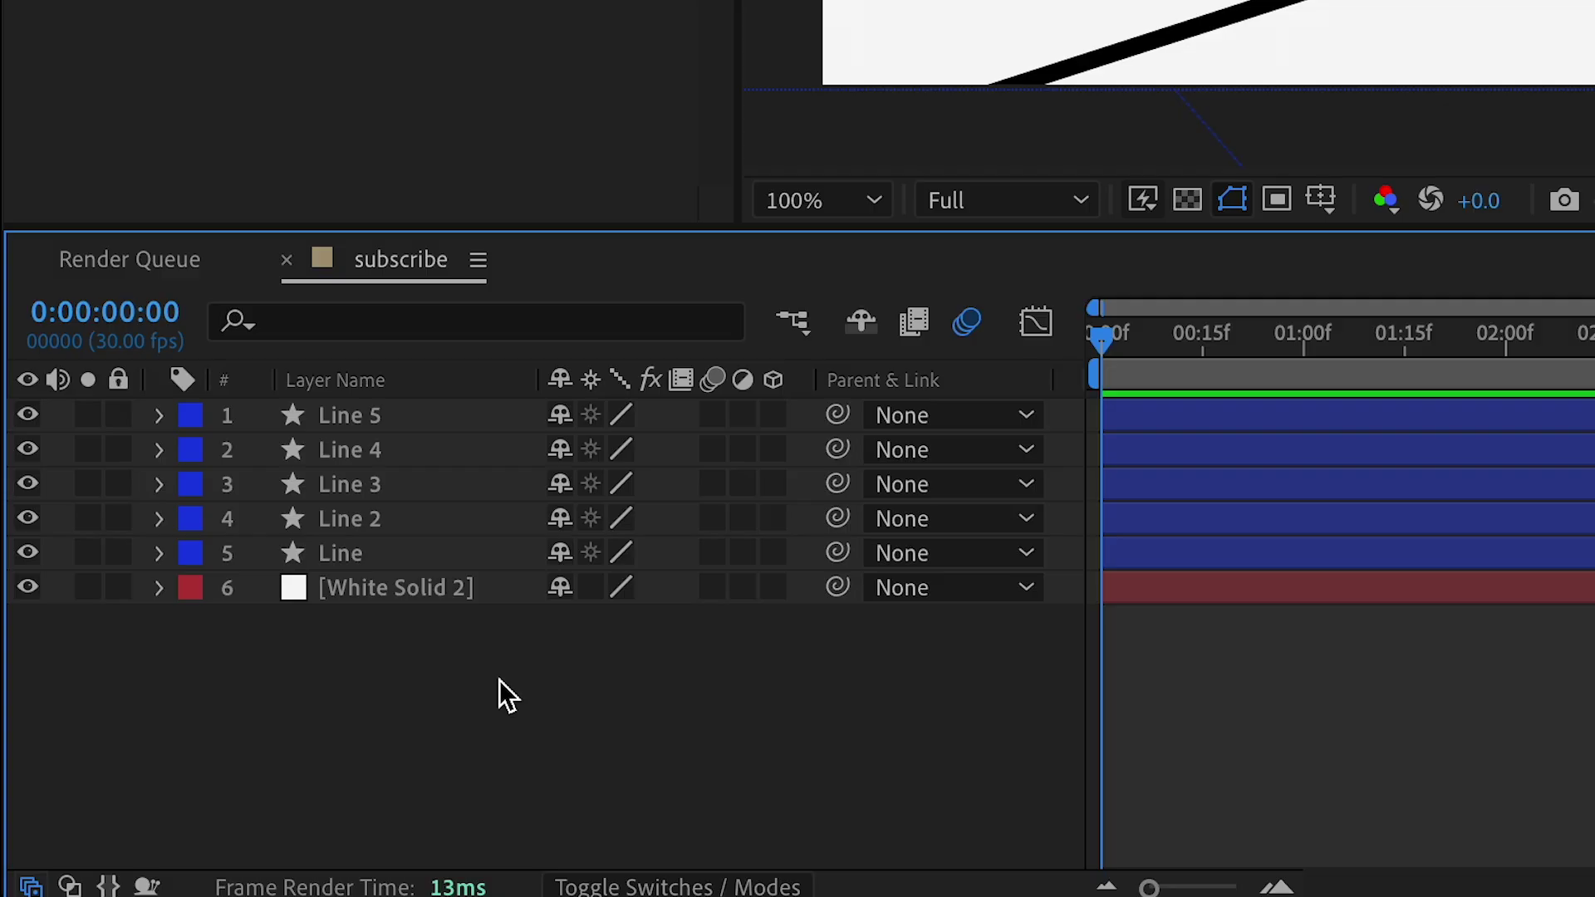
Add a new text layer to the composition
right_click(500, 680)
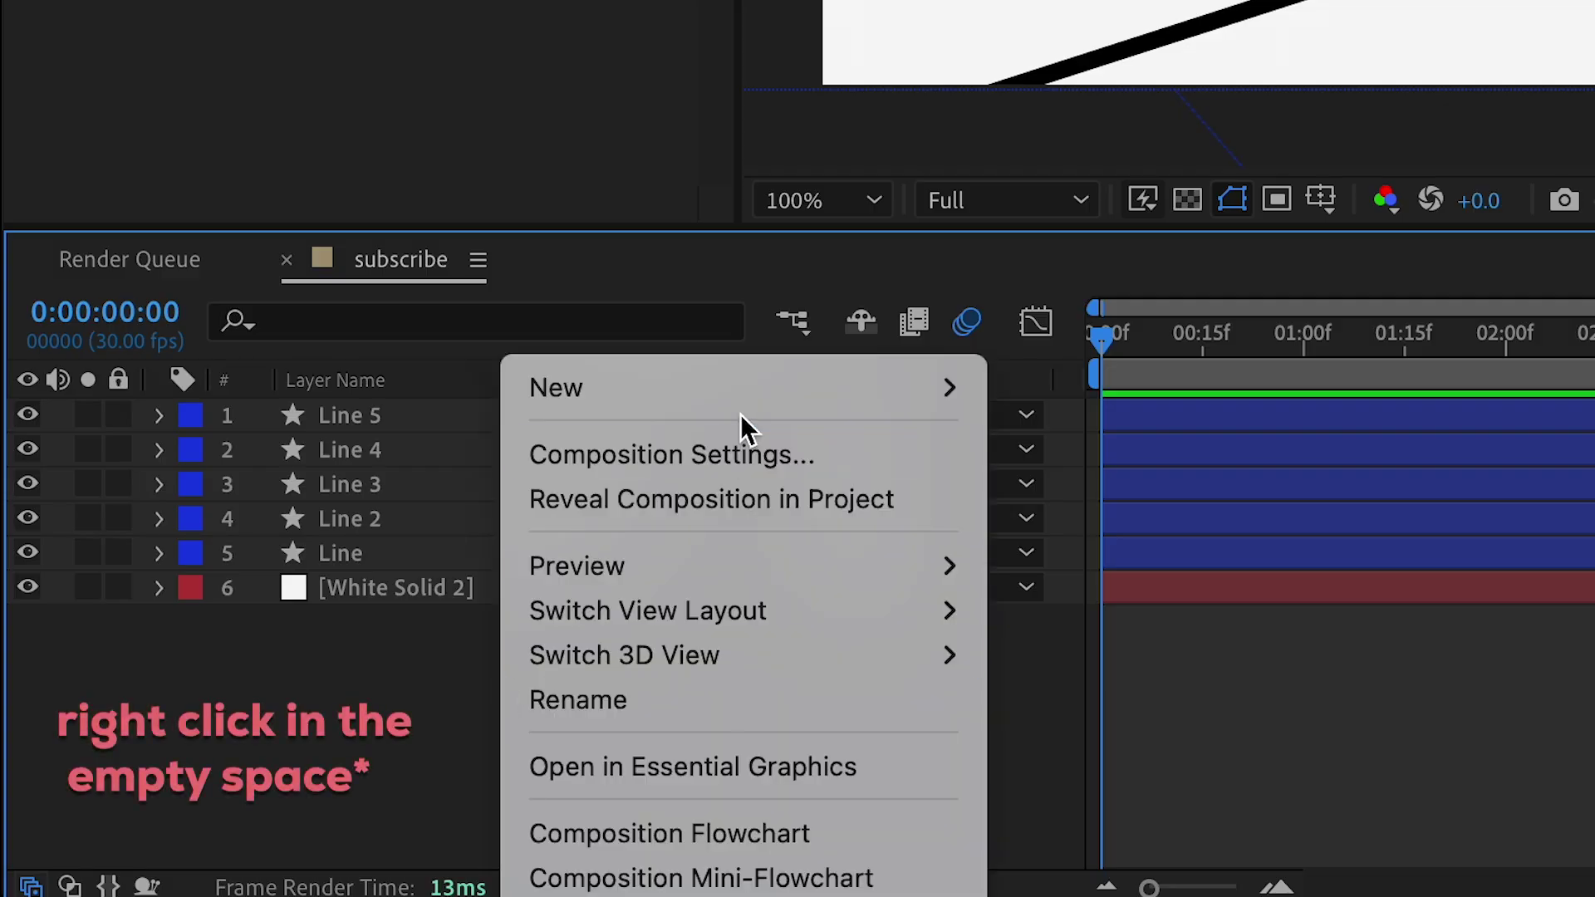
mouse_move(748, 407)
click(1174, 474)
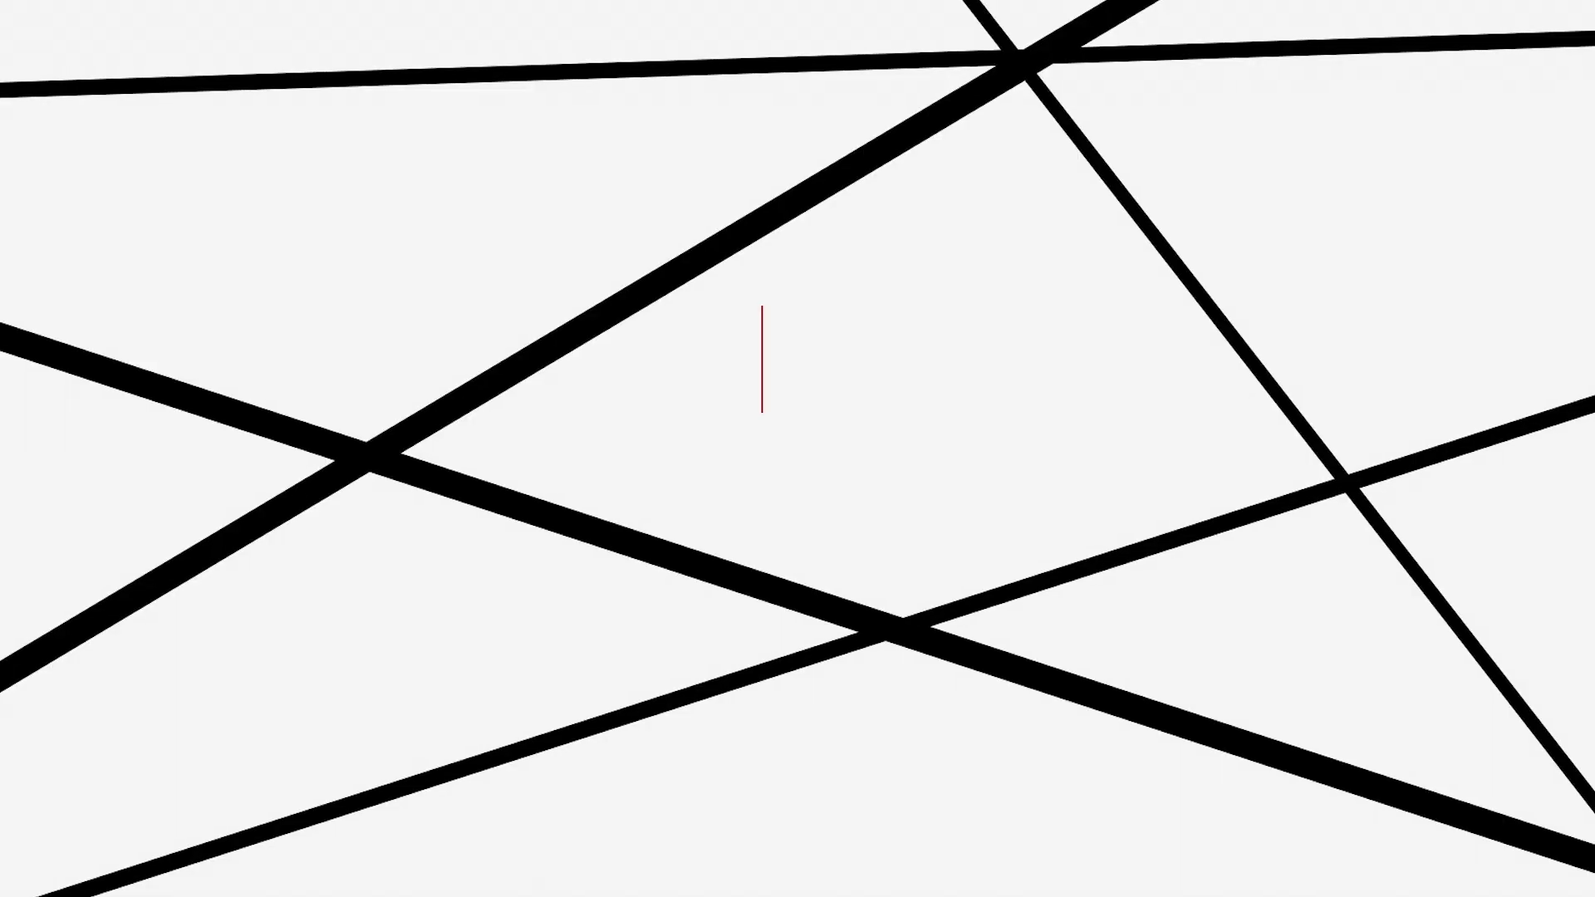
Enter the text "jayd3nfx" in the new text layer and set its font to Brunson
text(jay)
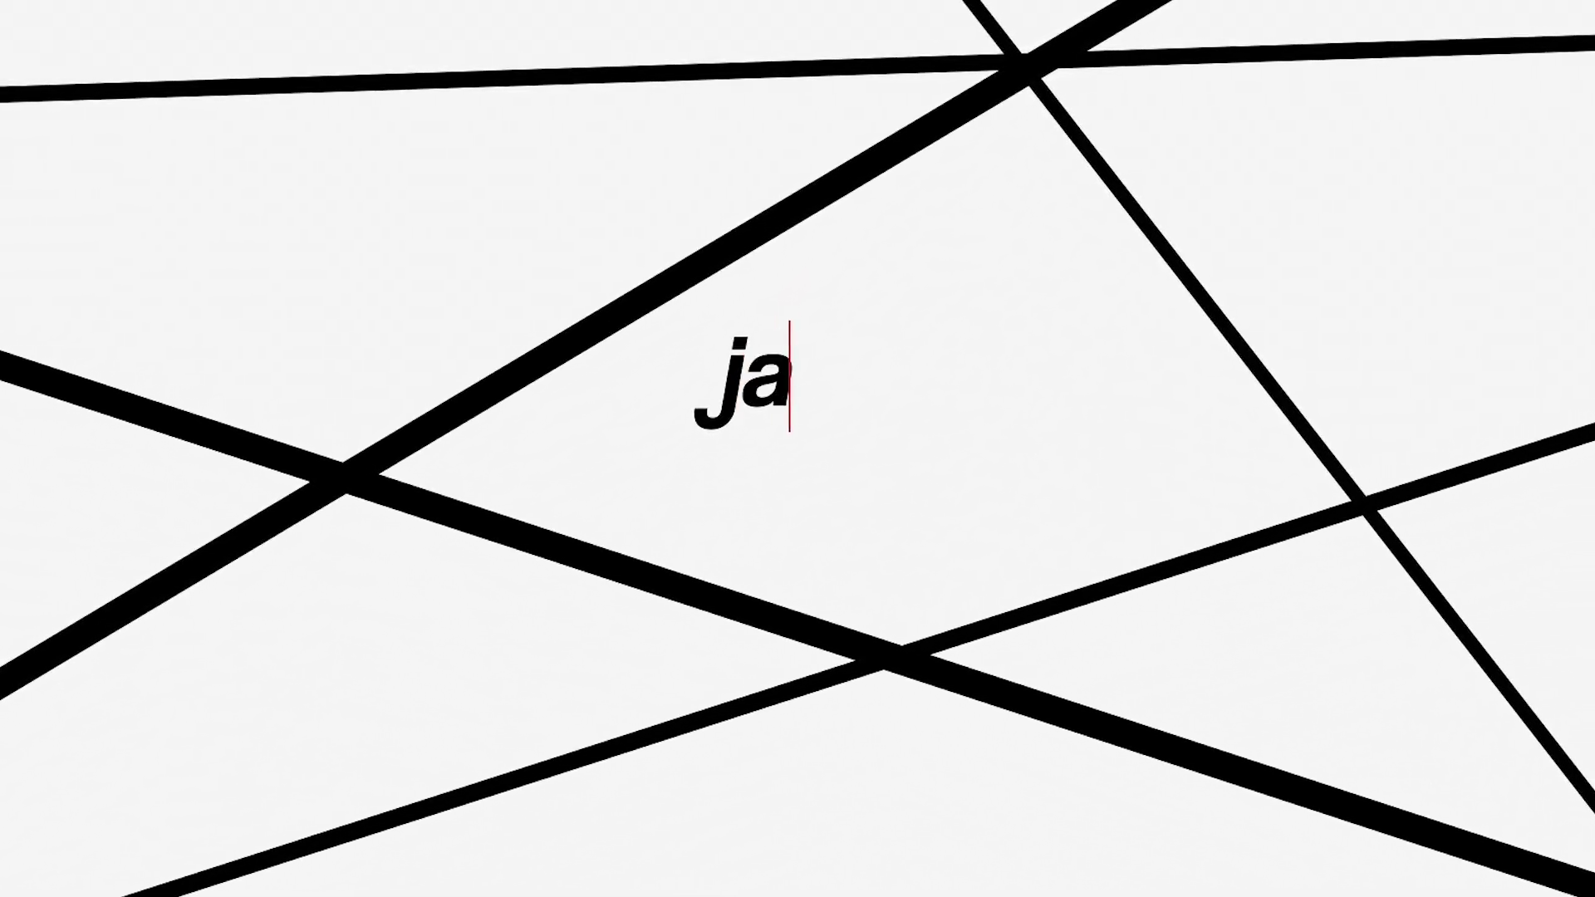
text(d)
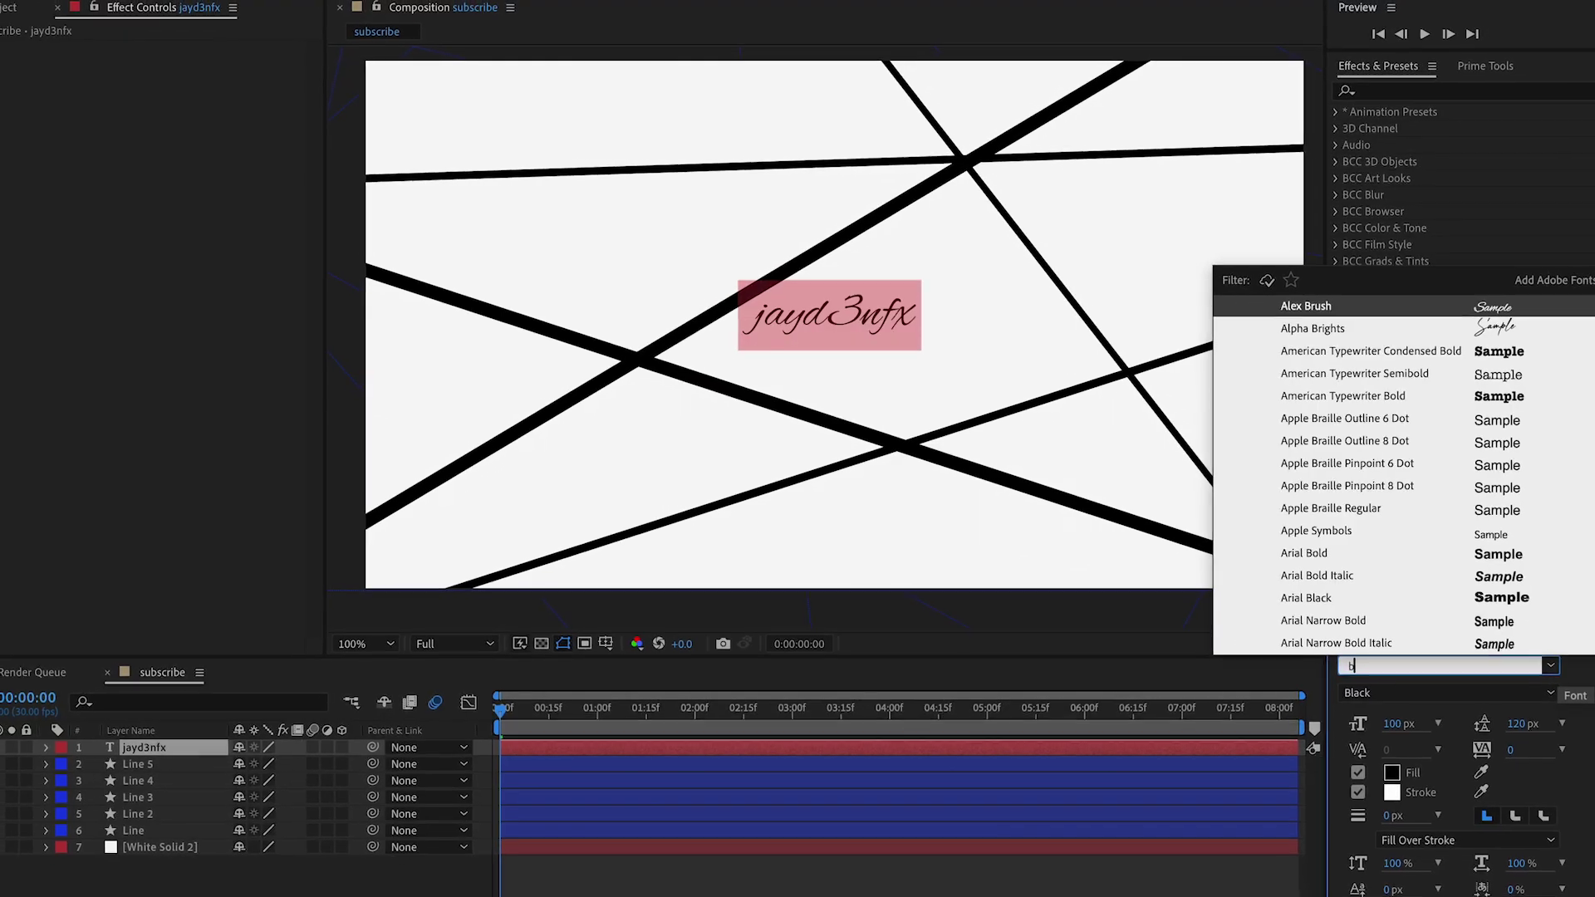
text(brun)
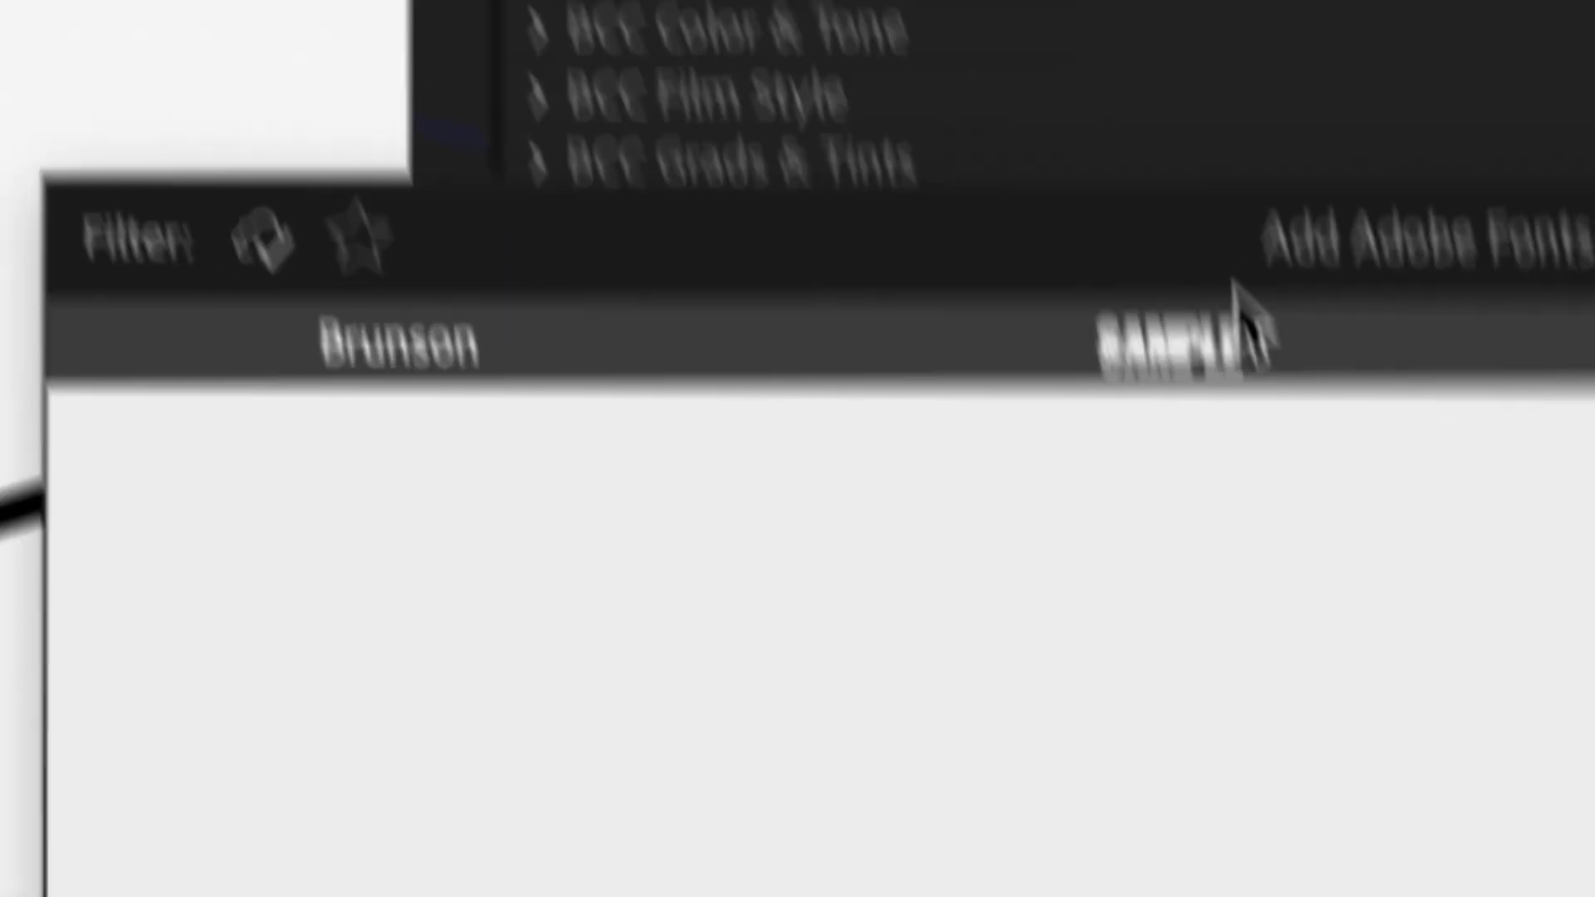
click(1236, 336)
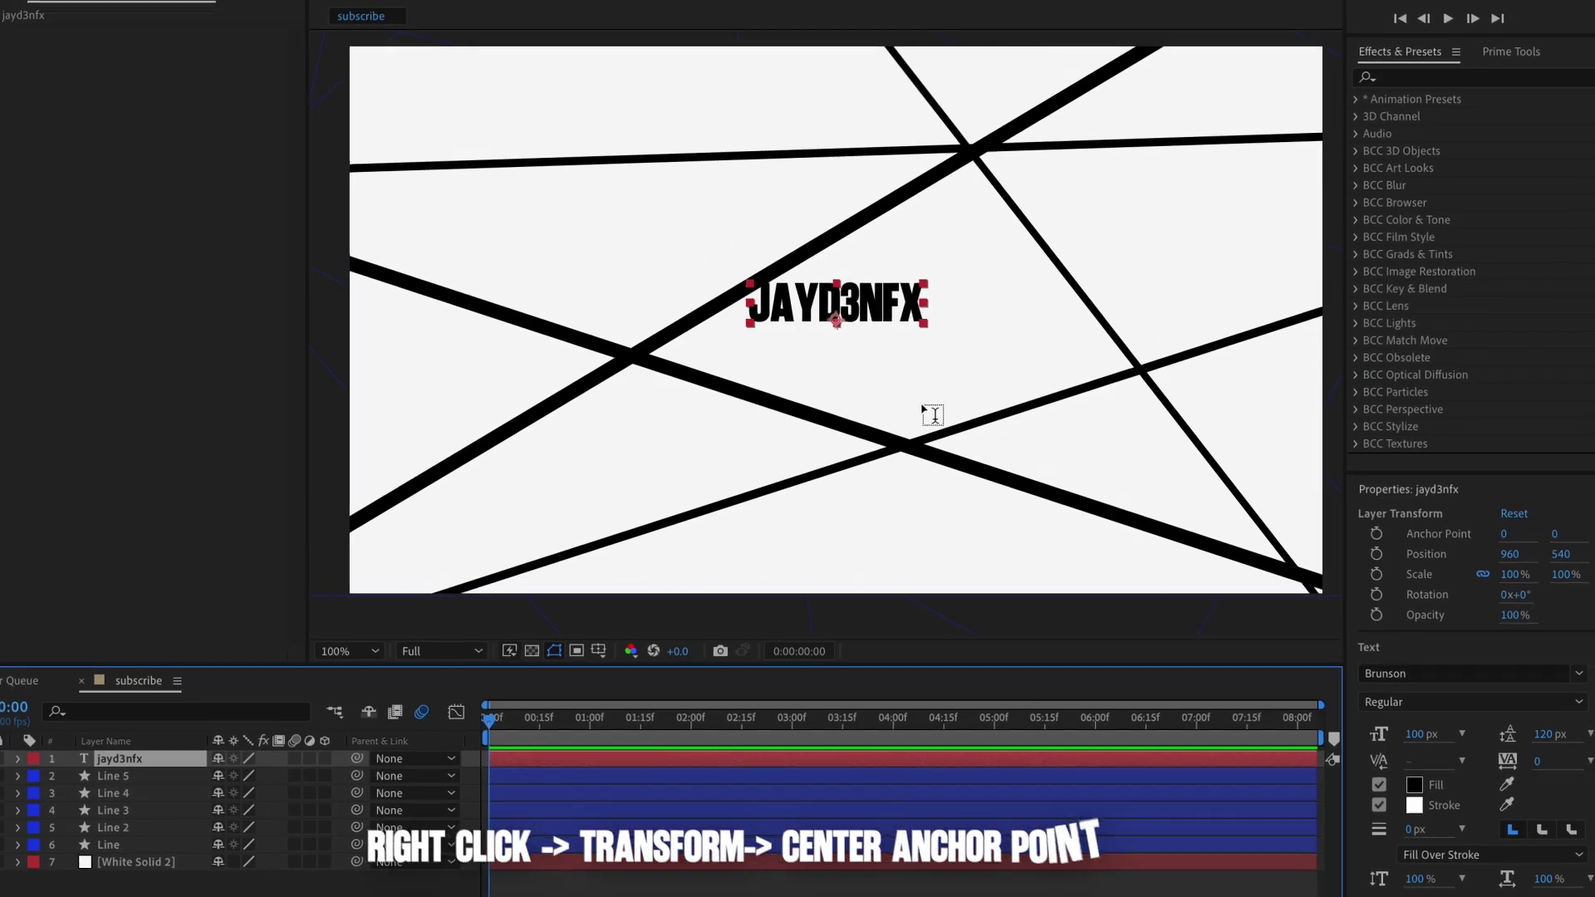
Rotate the jayd3nfx text to 18° and position it at 868, 649.1, resting along the thick descending line
key(r)
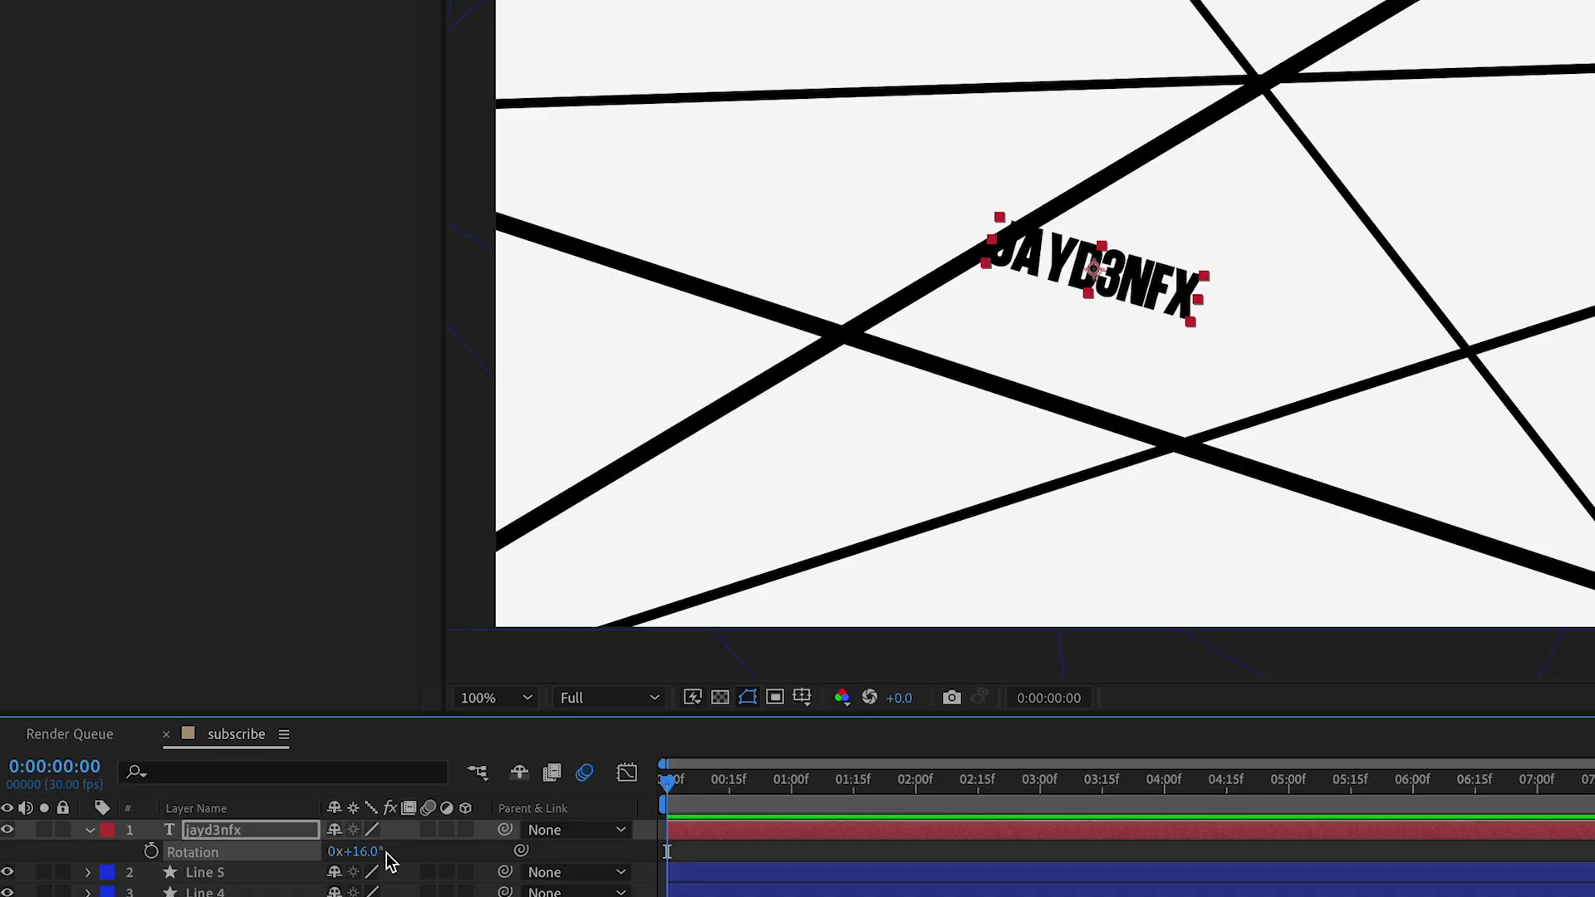
key(p)
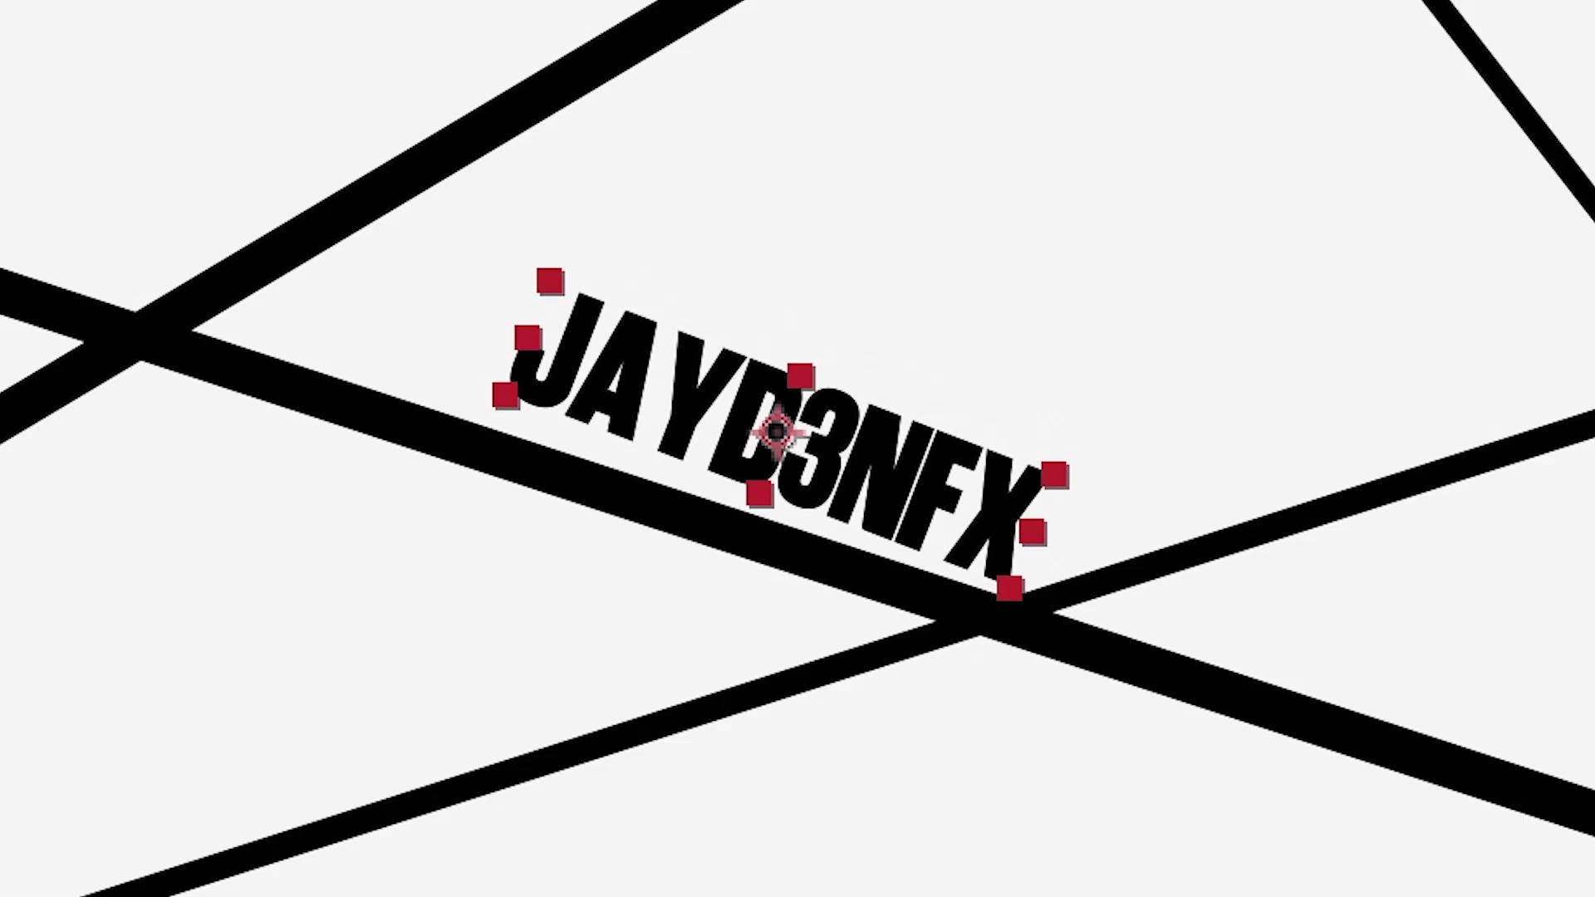
drag(776, 432, 681, 401)
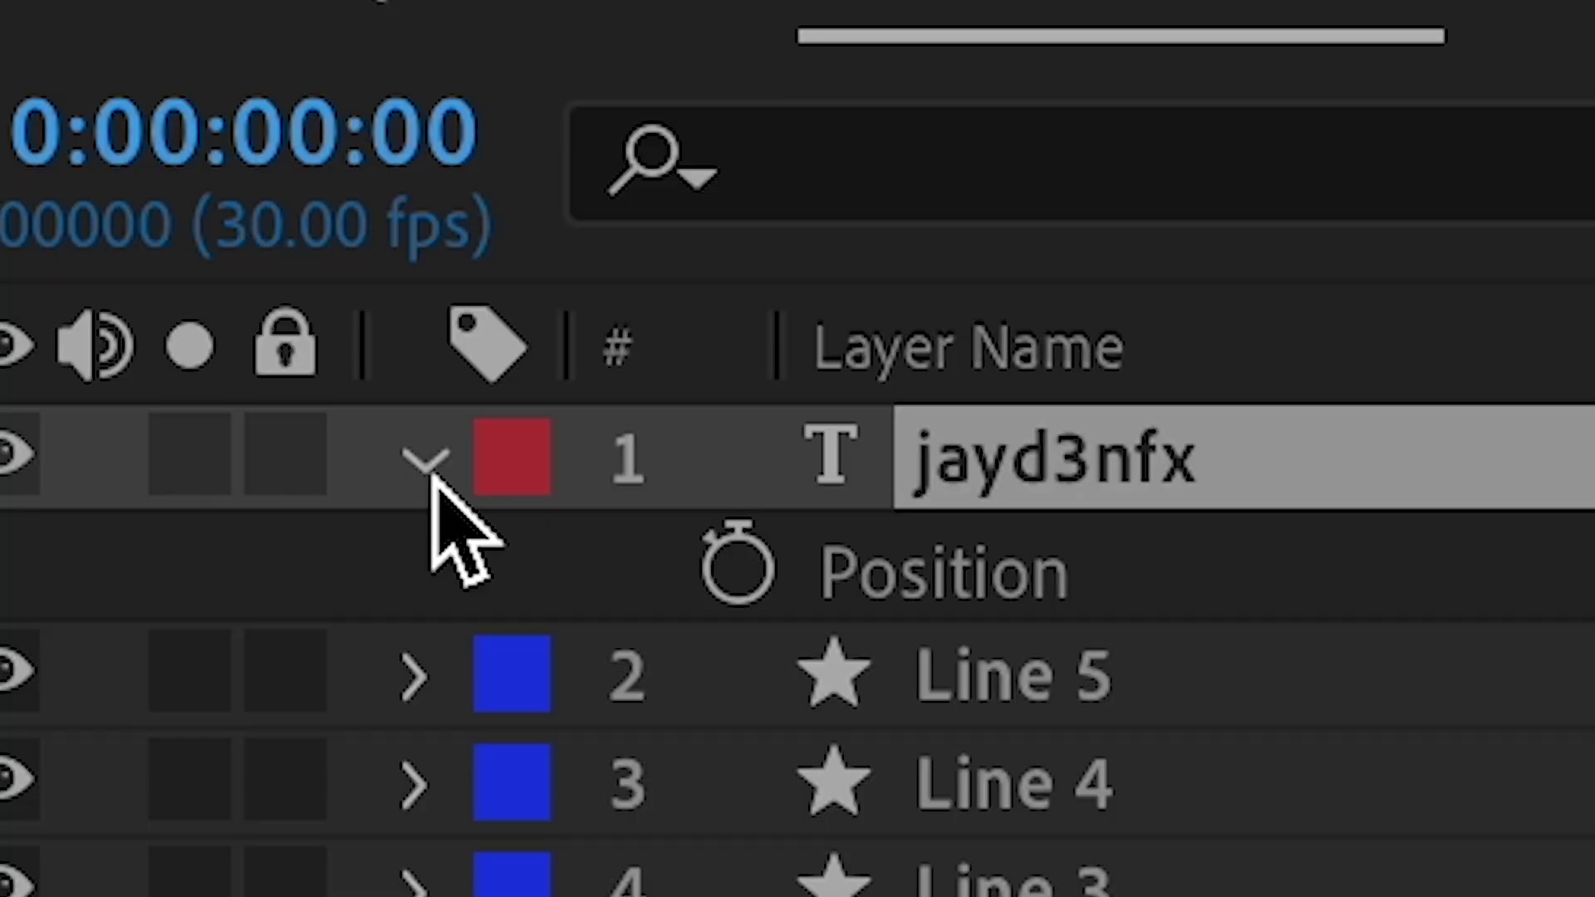
Add a Position animator to the jayd3nfx text and set its position to 0.0, 119.0 so the letters sit below the line
click(53, 746)
click(53, 745)
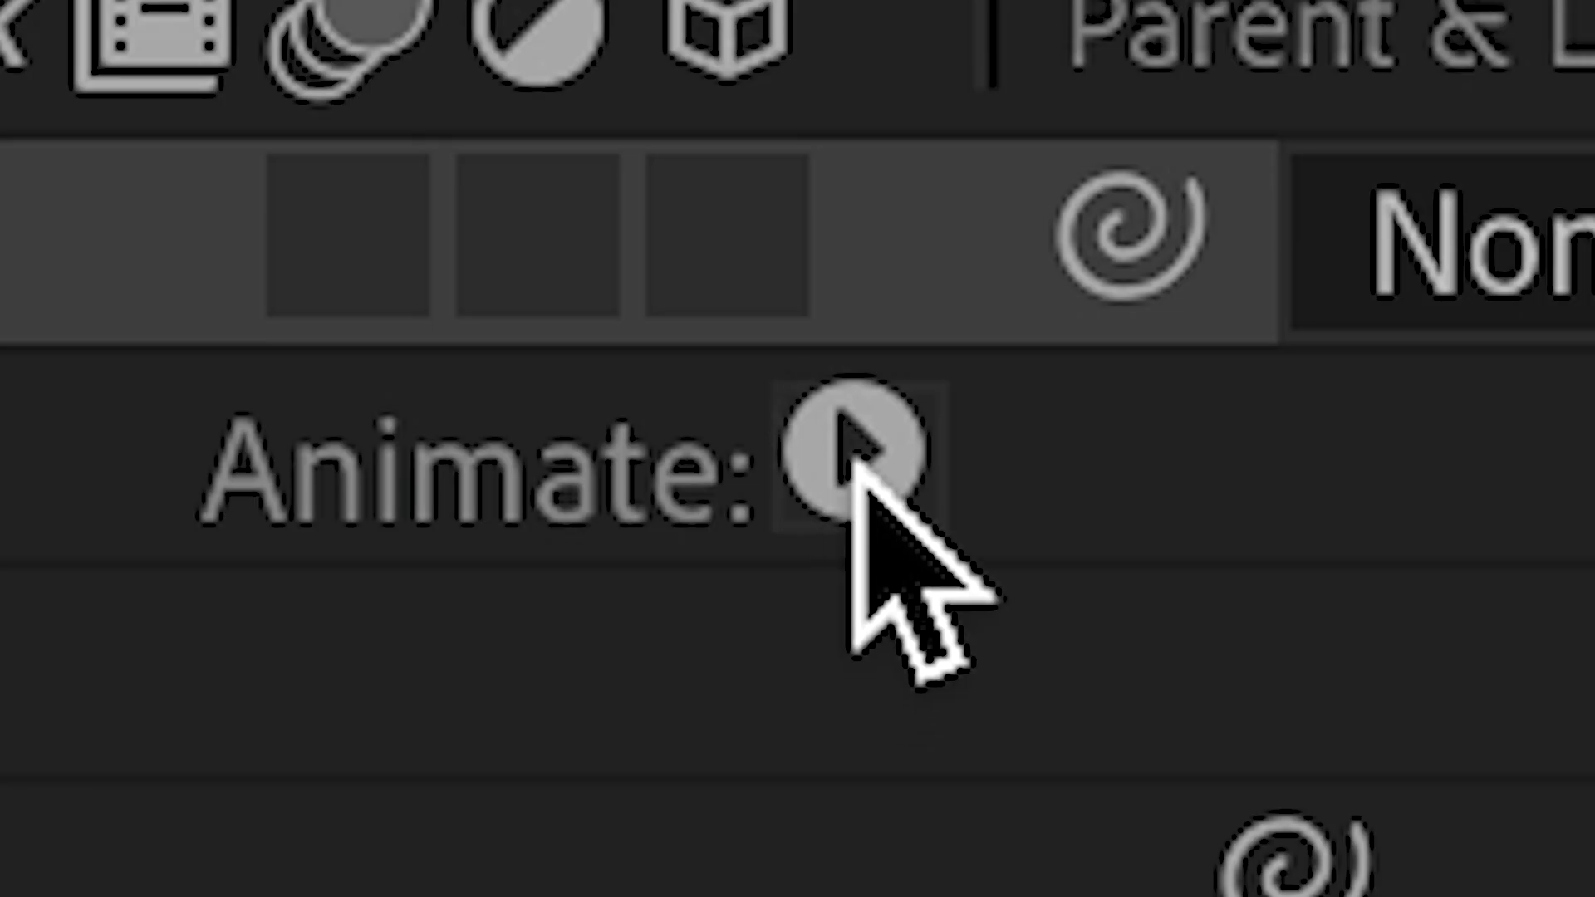
click(1285, 321)
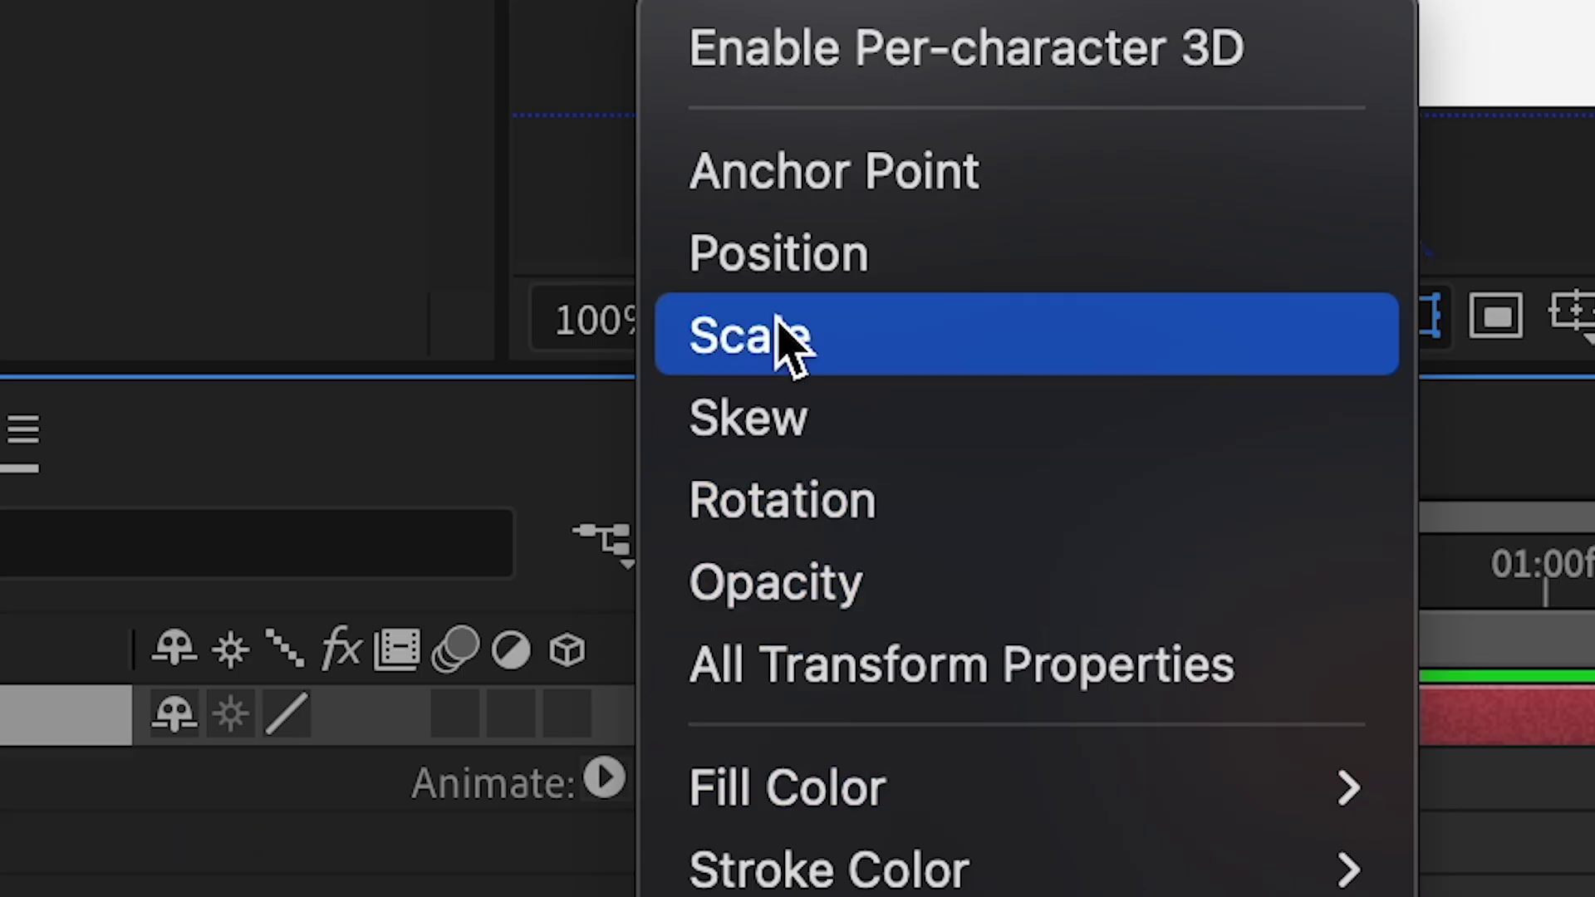
click(789, 276)
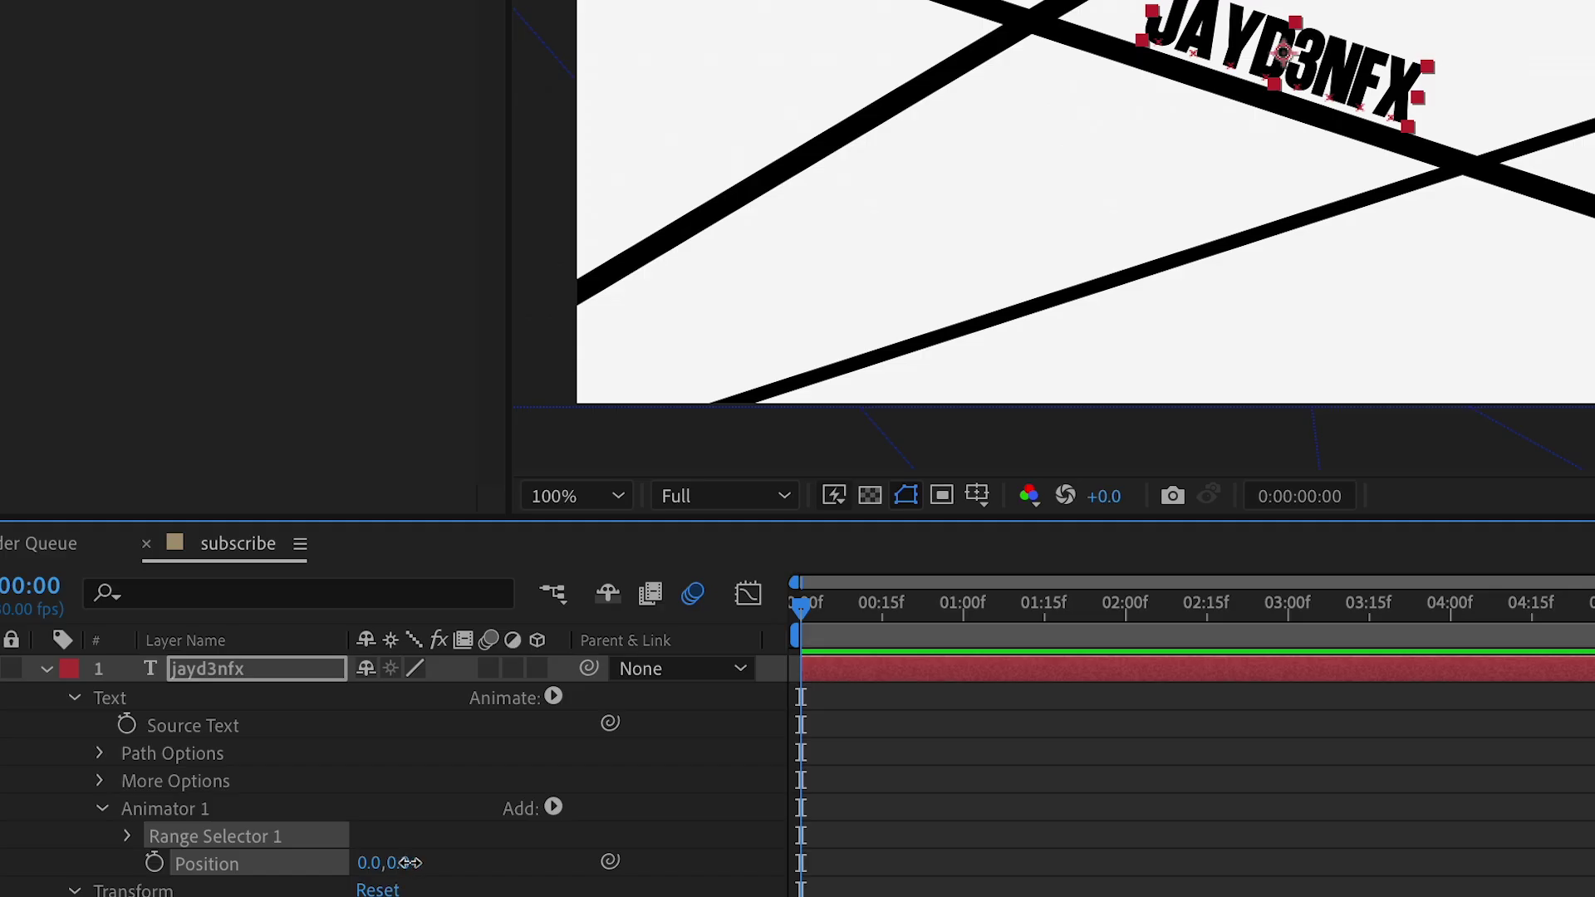
drag(409, 863, 601, 858)
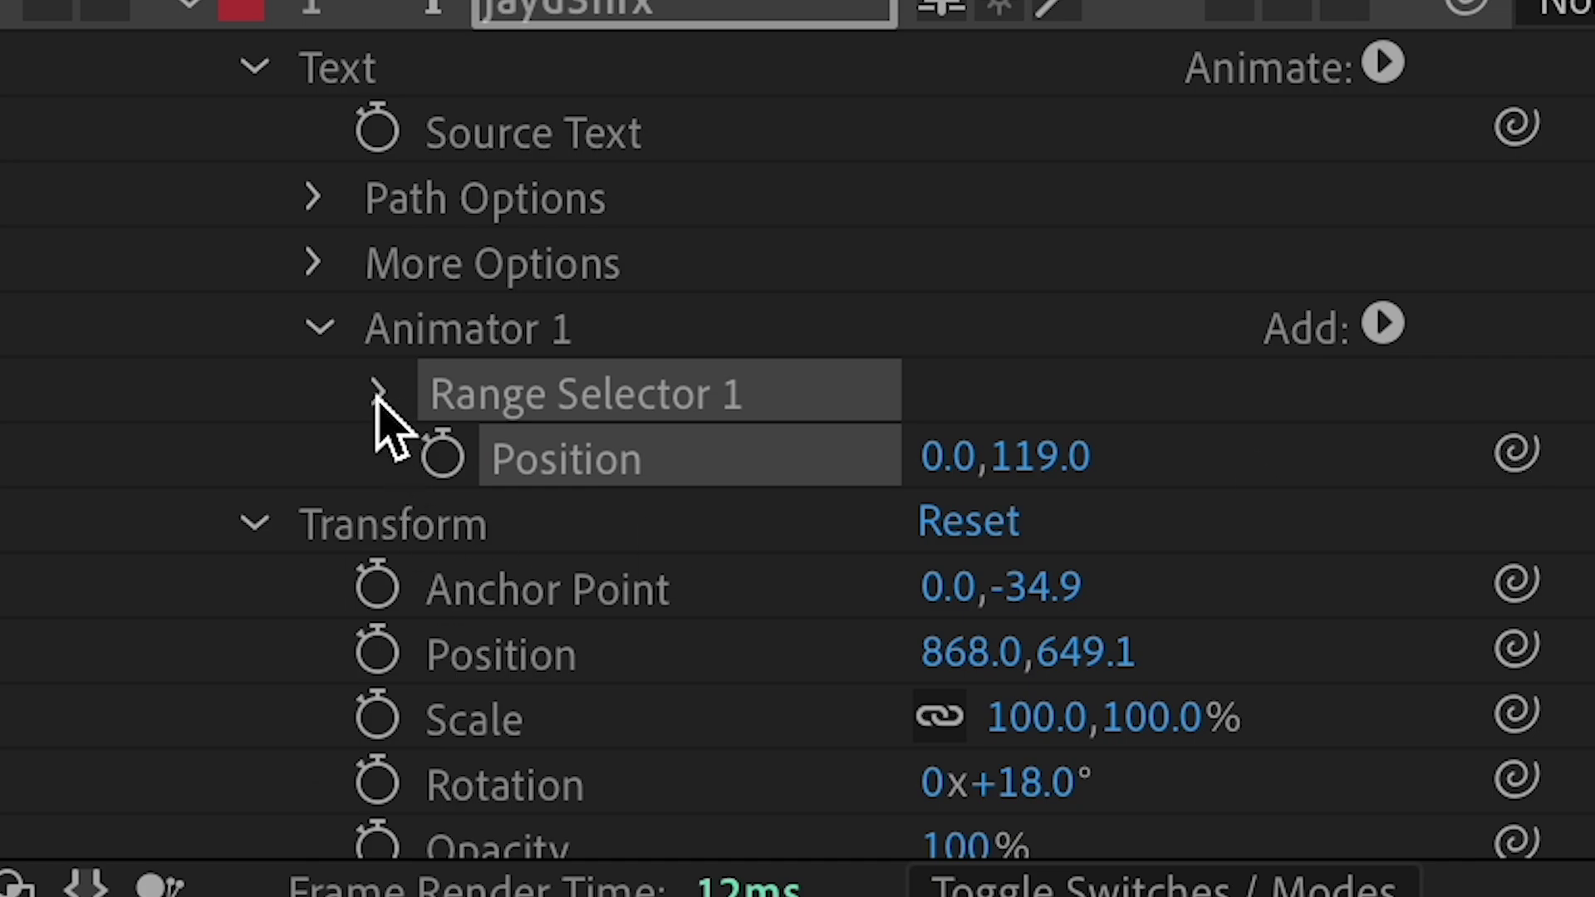
Keyframe Range Selector 1's Start from 0% to 100% over about one second and apply Easy Ease to both keyframes
click(378, 392)
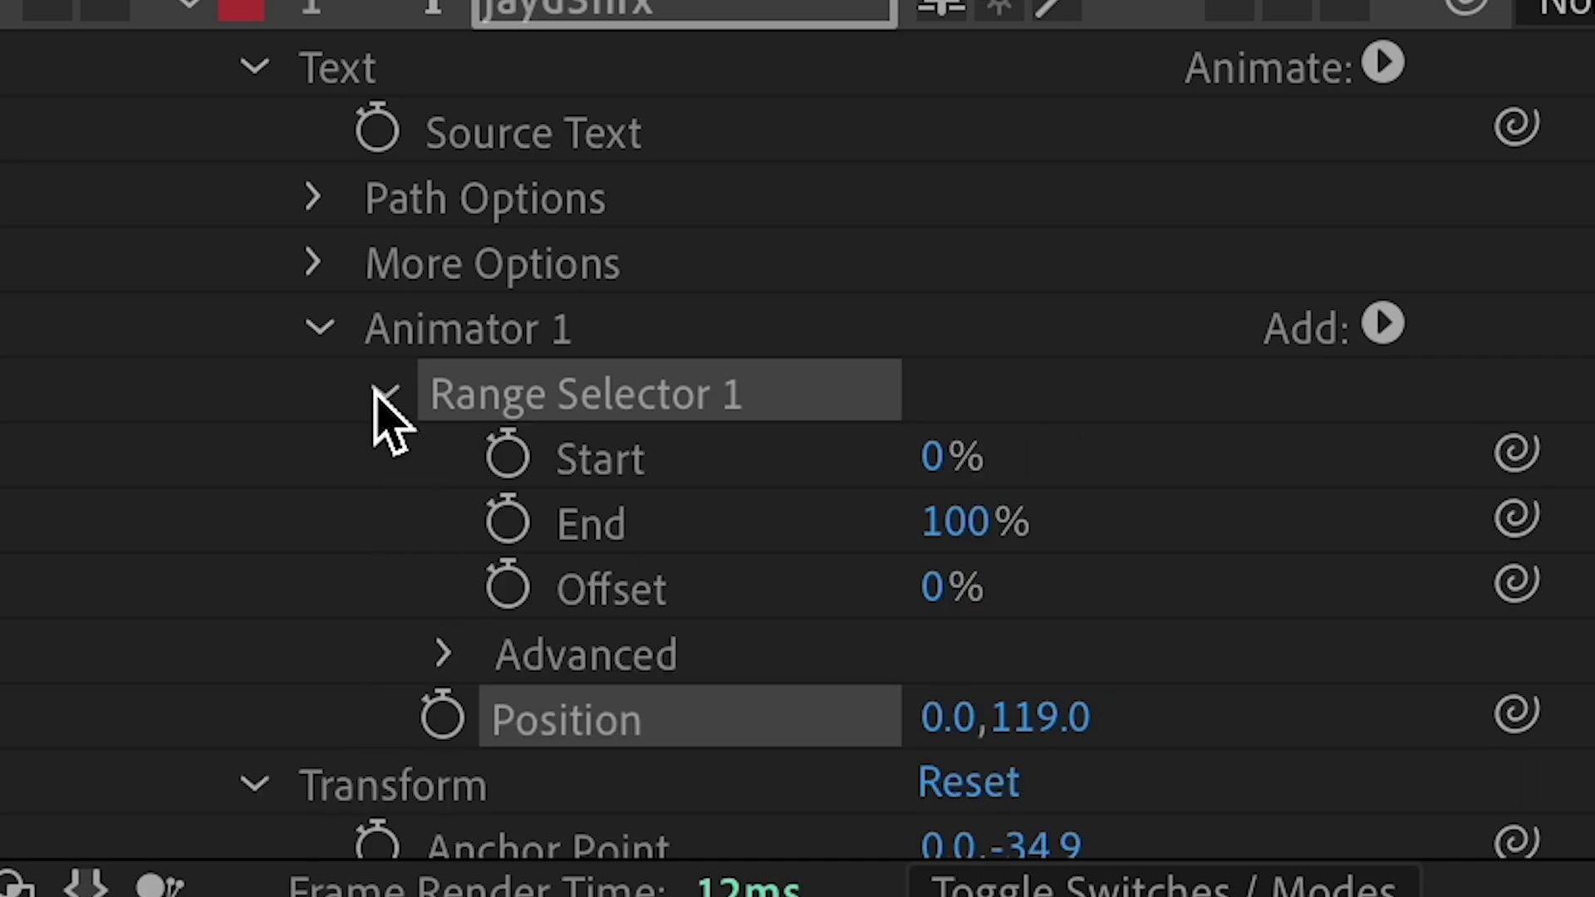
click(509, 457)
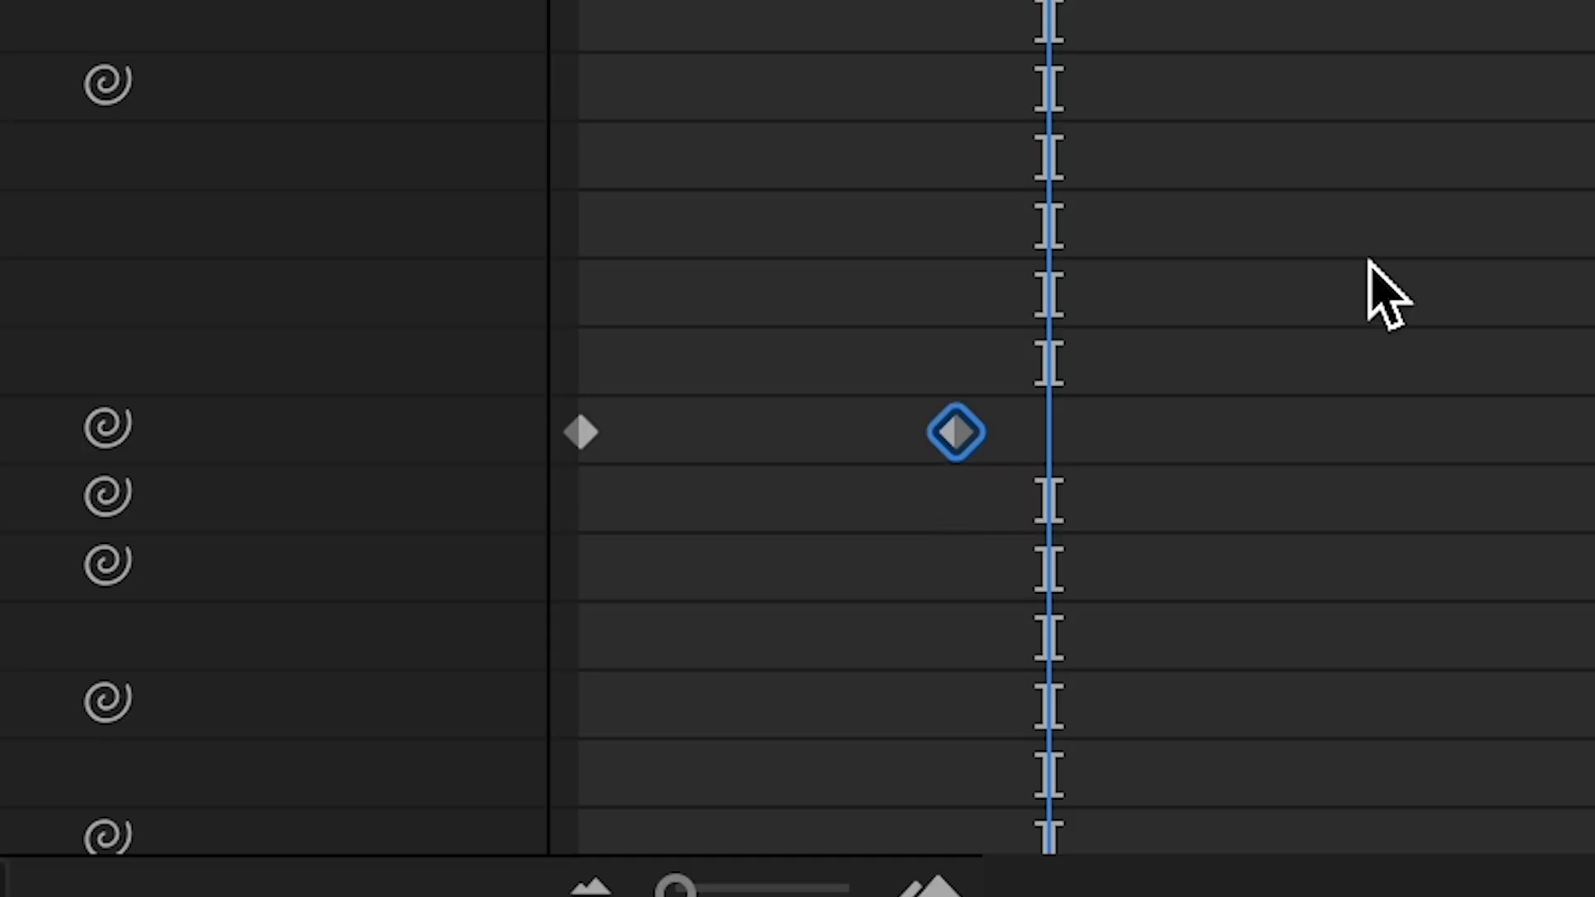
drag(1395, 253, 397, 743)
key(F9)
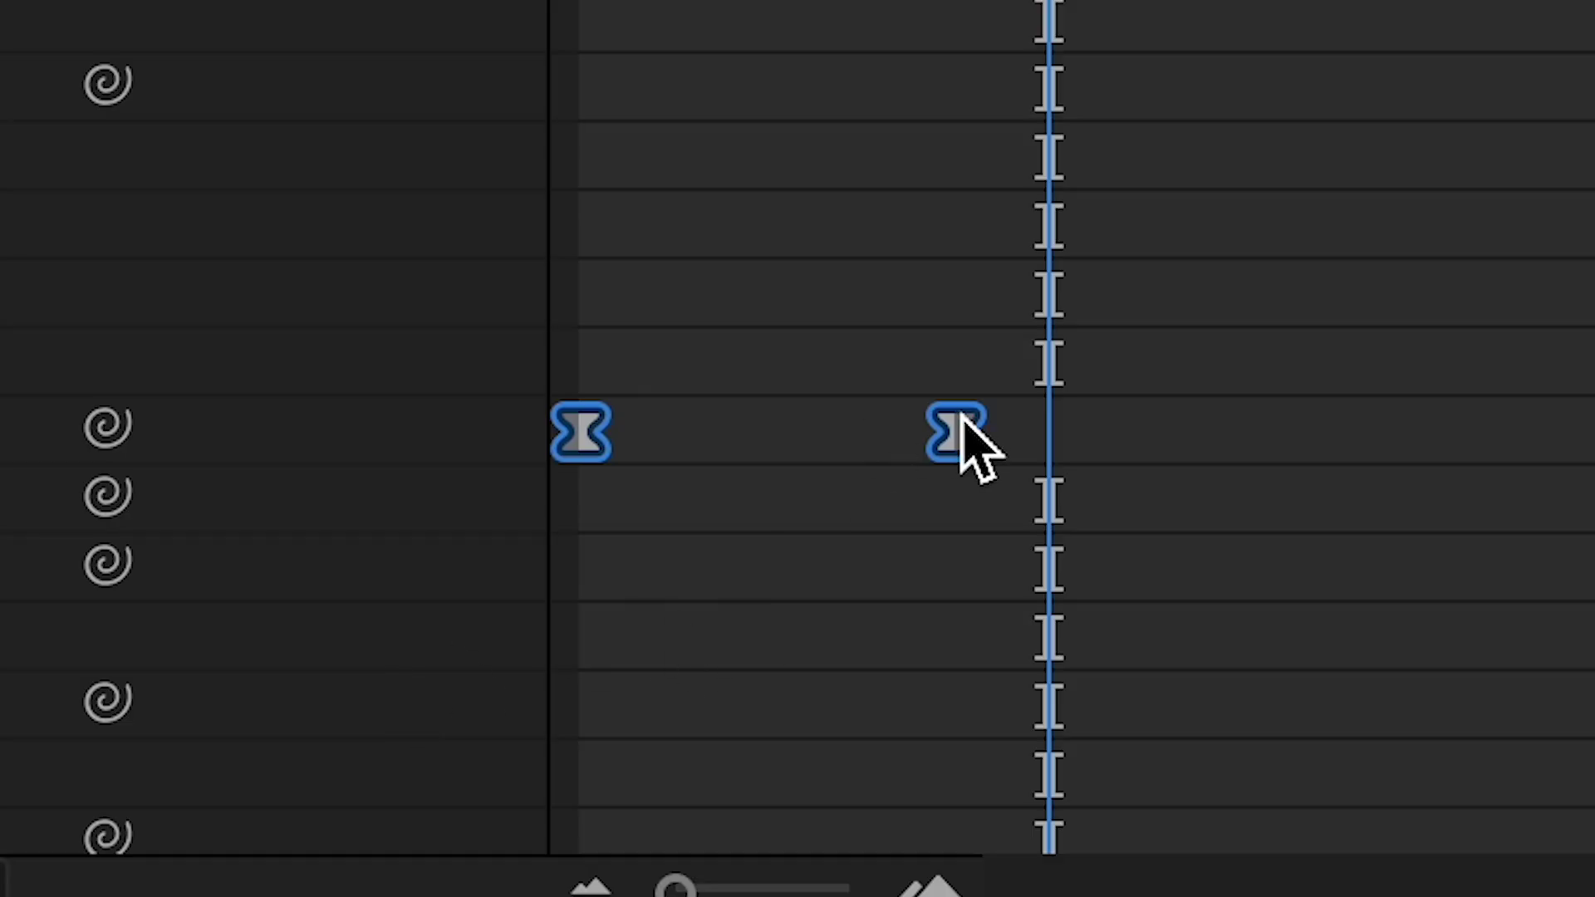
right_click(974, 449)
mouse_move(1370, 872)
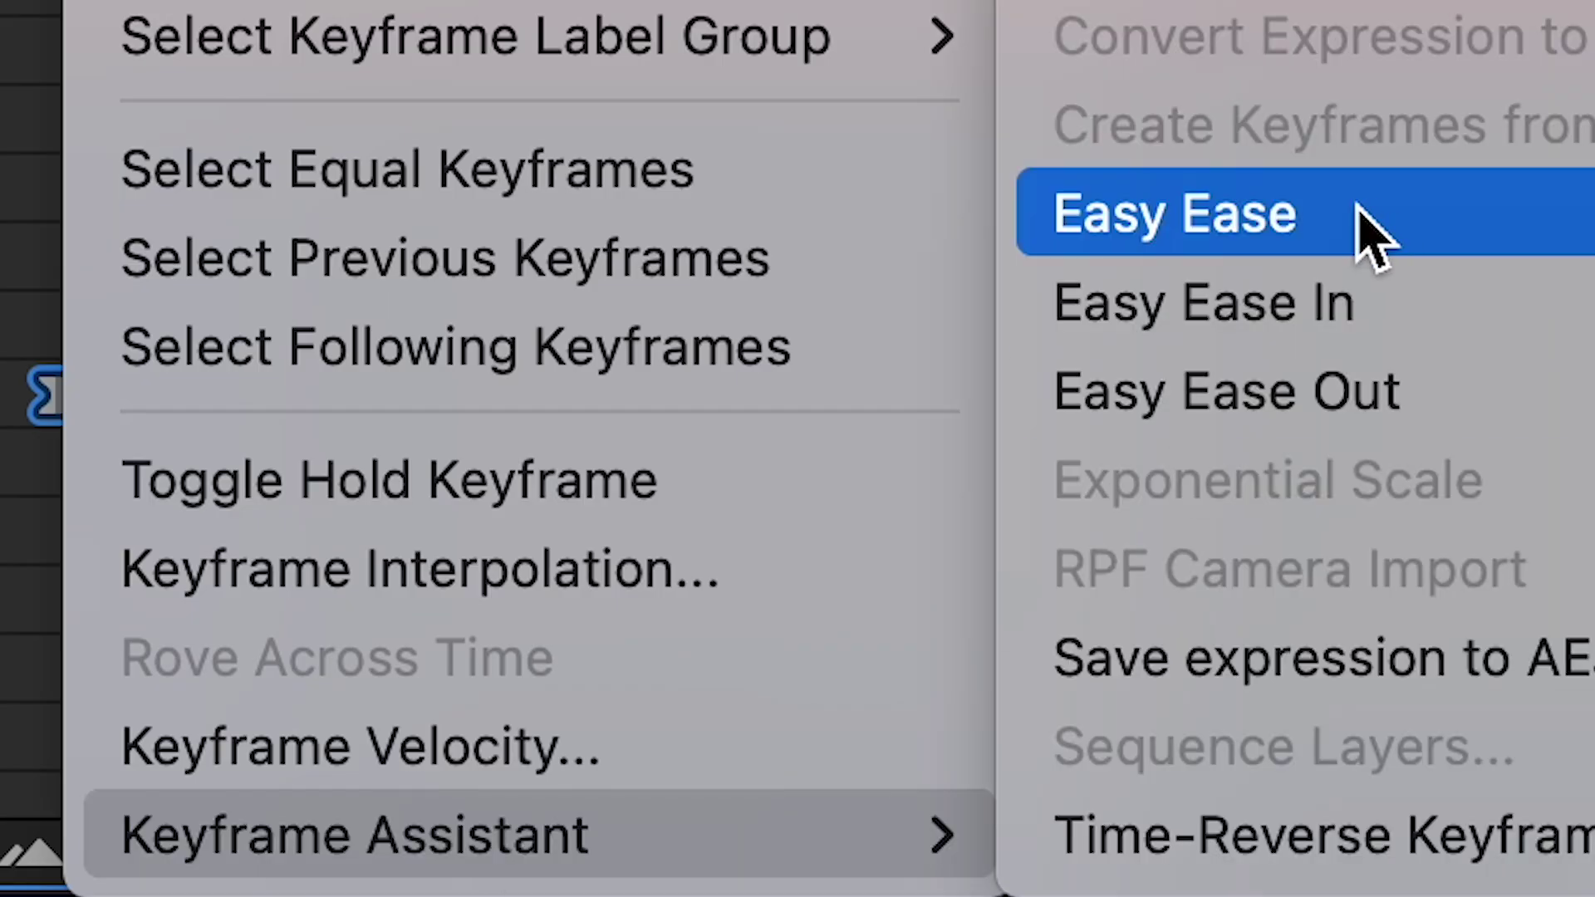
click(1370, 237)
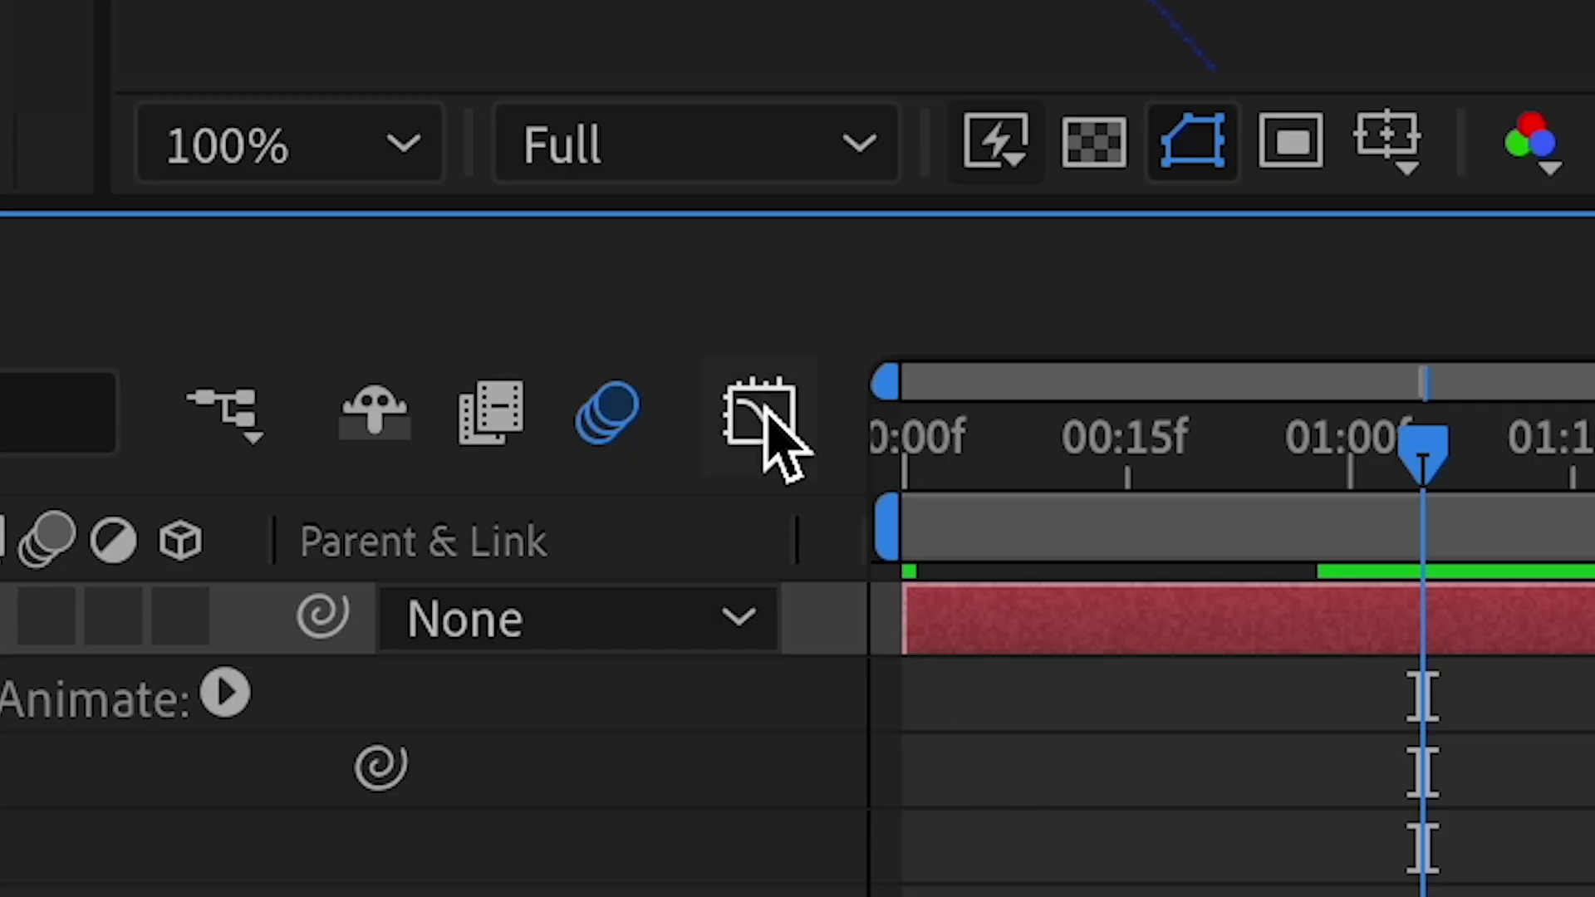
Reshape the Start value curve in the Graph Editor by adjusting the first keyframe's handle, and preview the letter animation
click(763, 441)
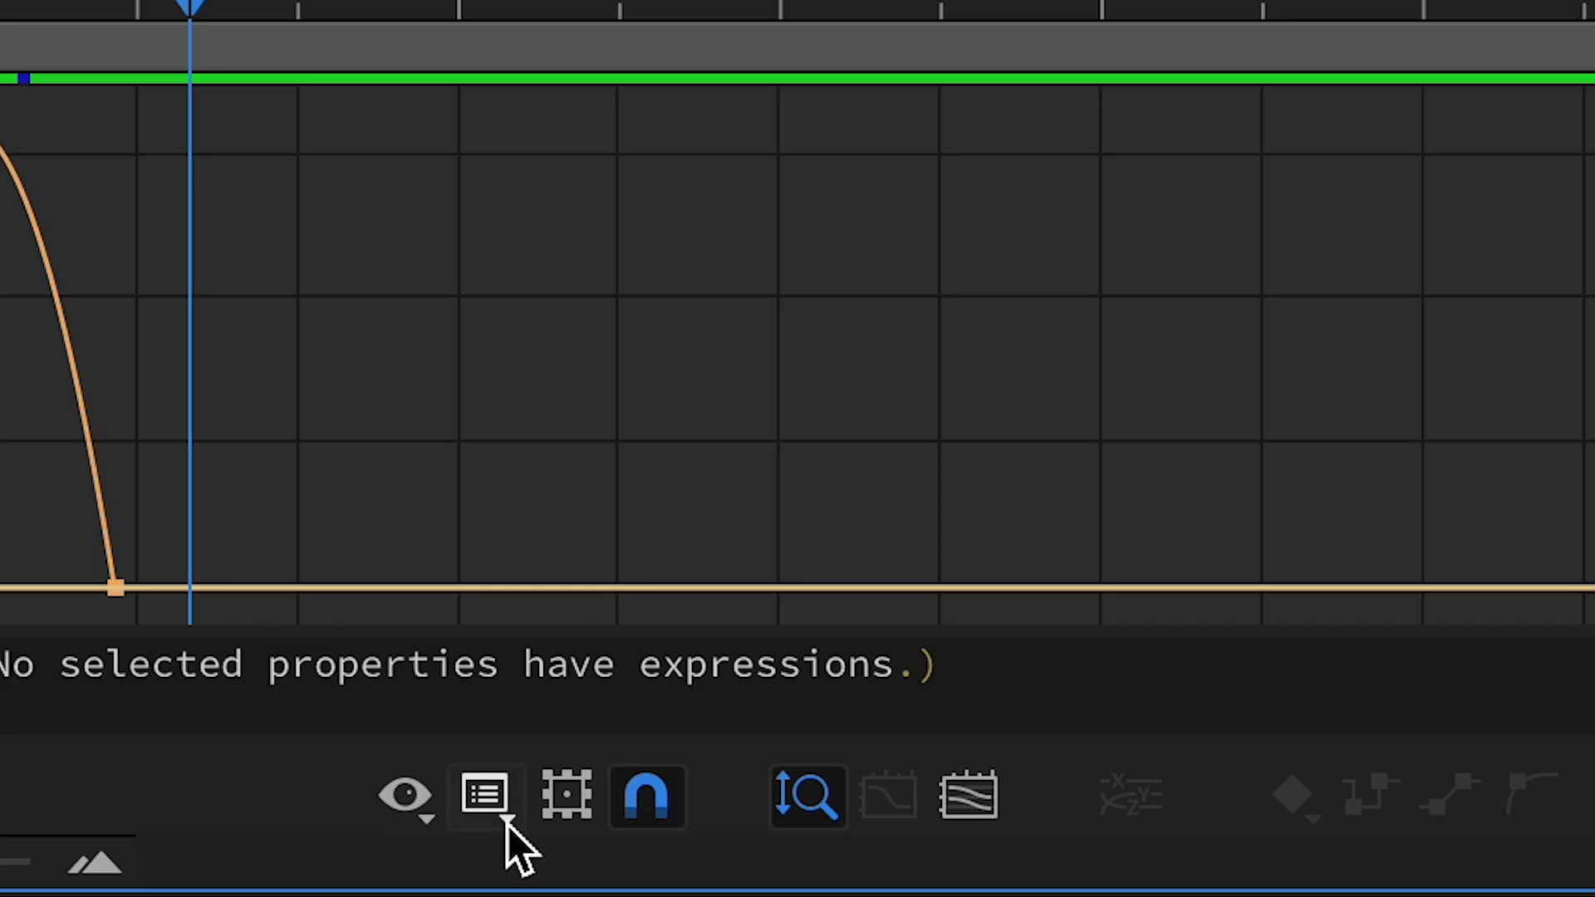
click(499, 810)
click(675, 216)
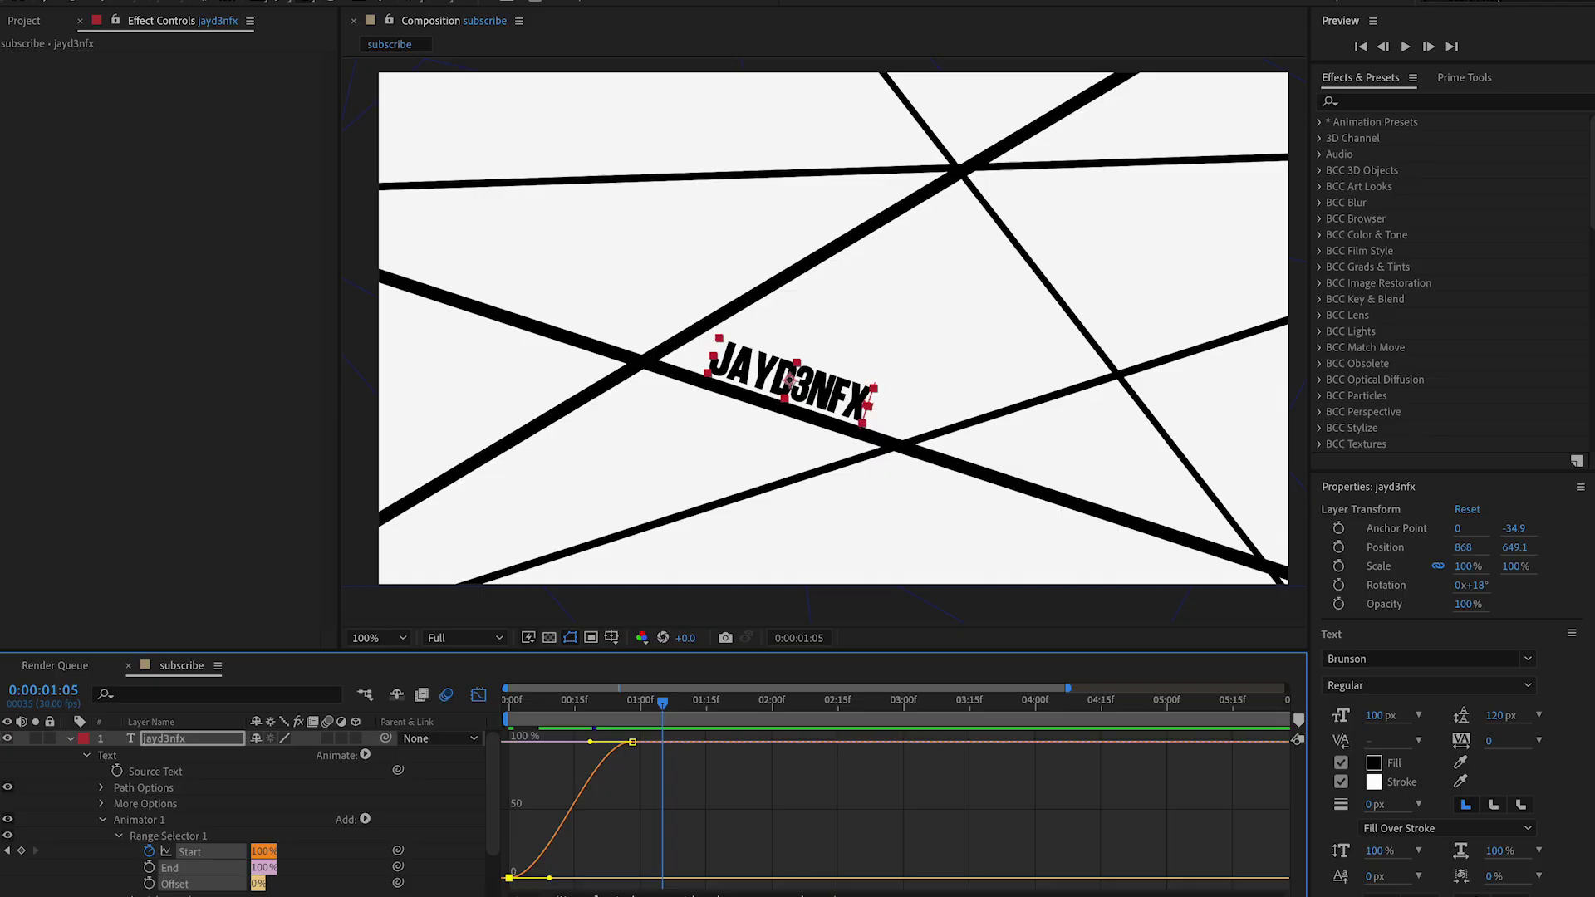
drag(575, 878, 522, 805)
drag(762, 703, 521, 716)
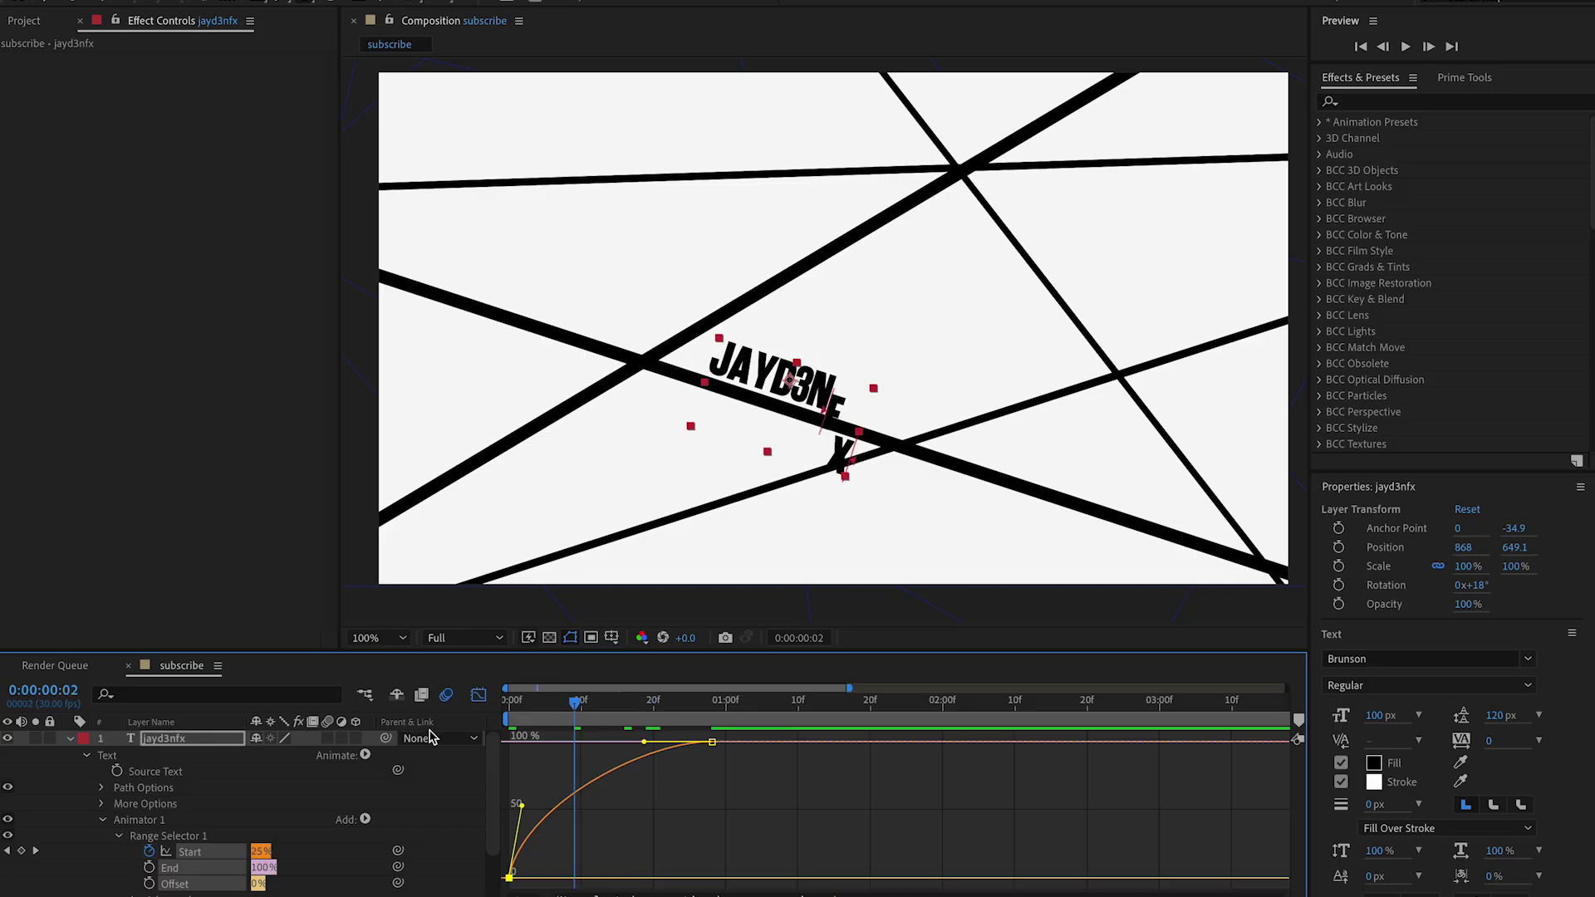
drag(665, 728, 766, 736)
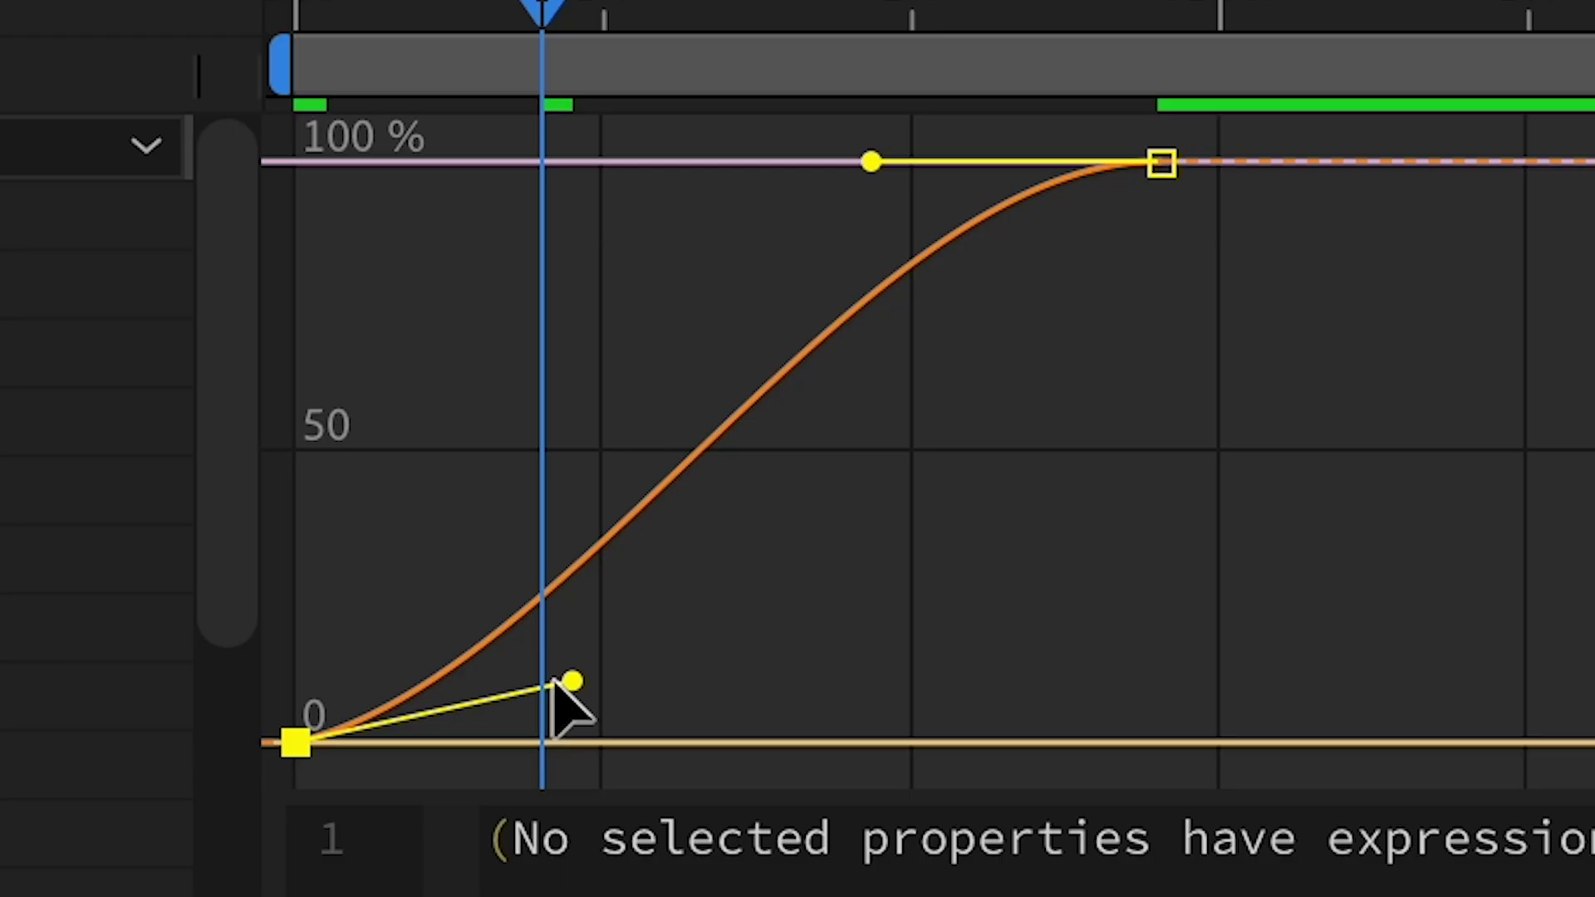
key(space)
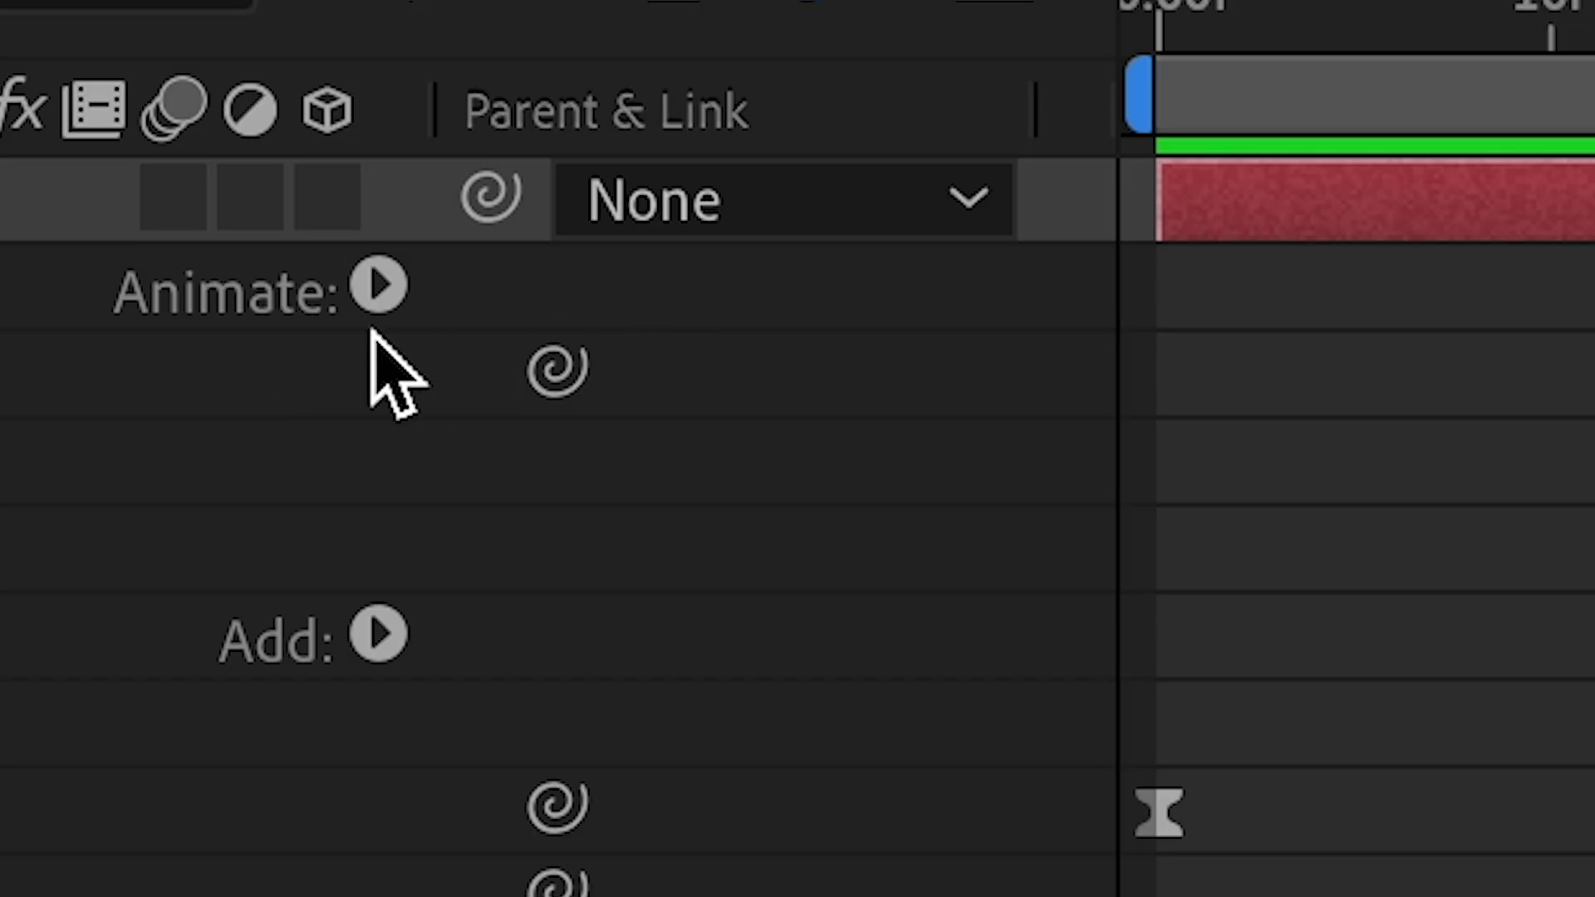
Add an Opacity property to the jayd3nfx text's Animator 1 and collapse the layer's properties
click(372, 639)
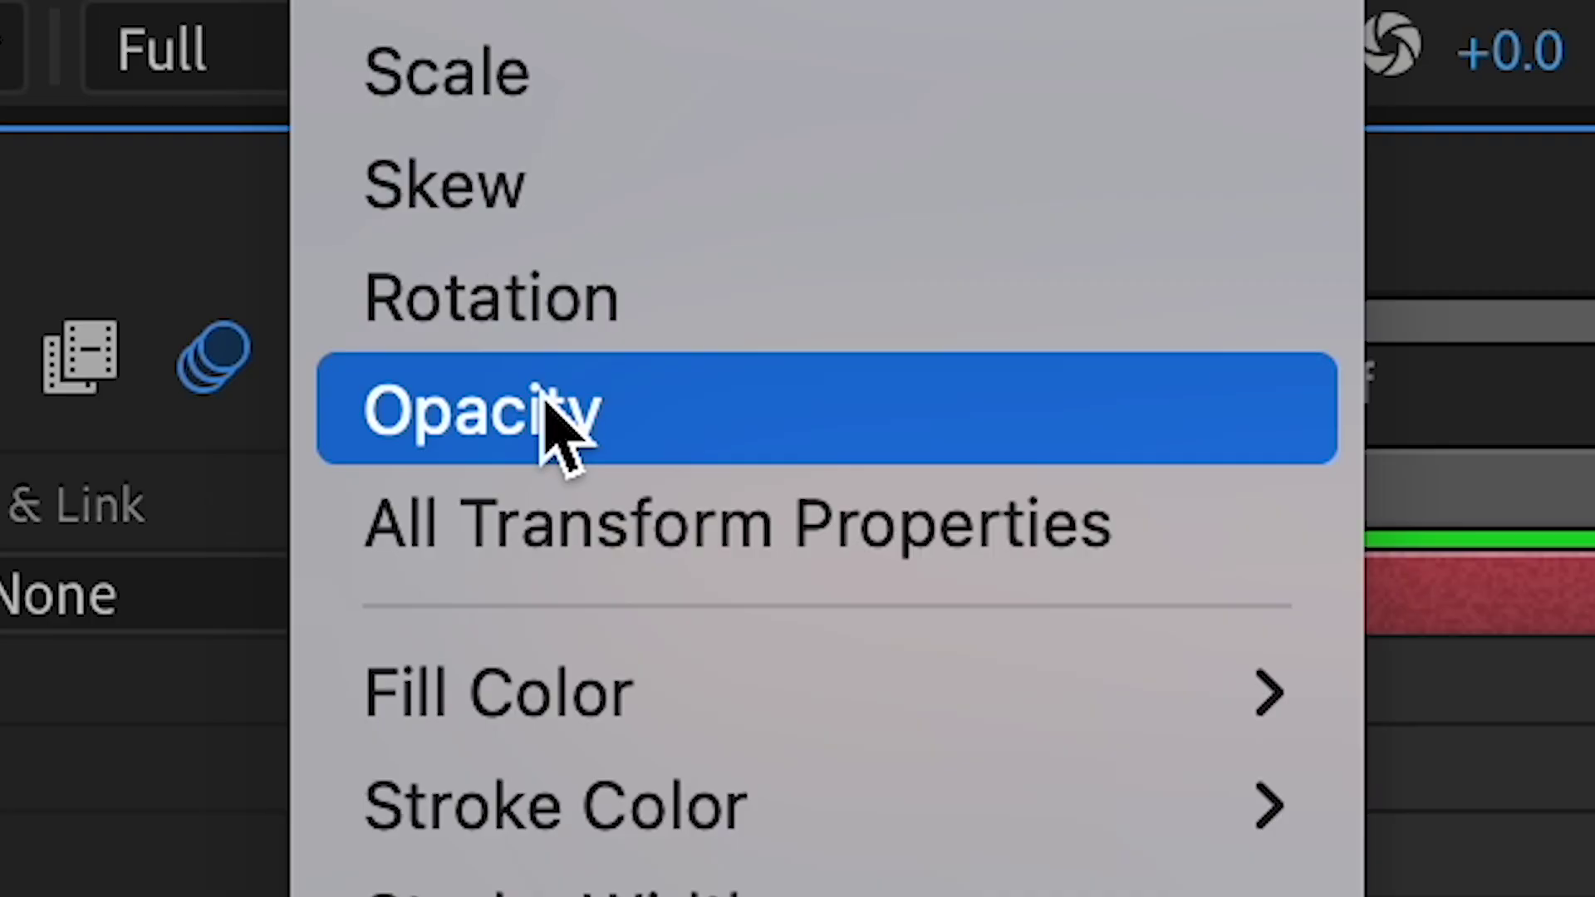
click(547, 409)
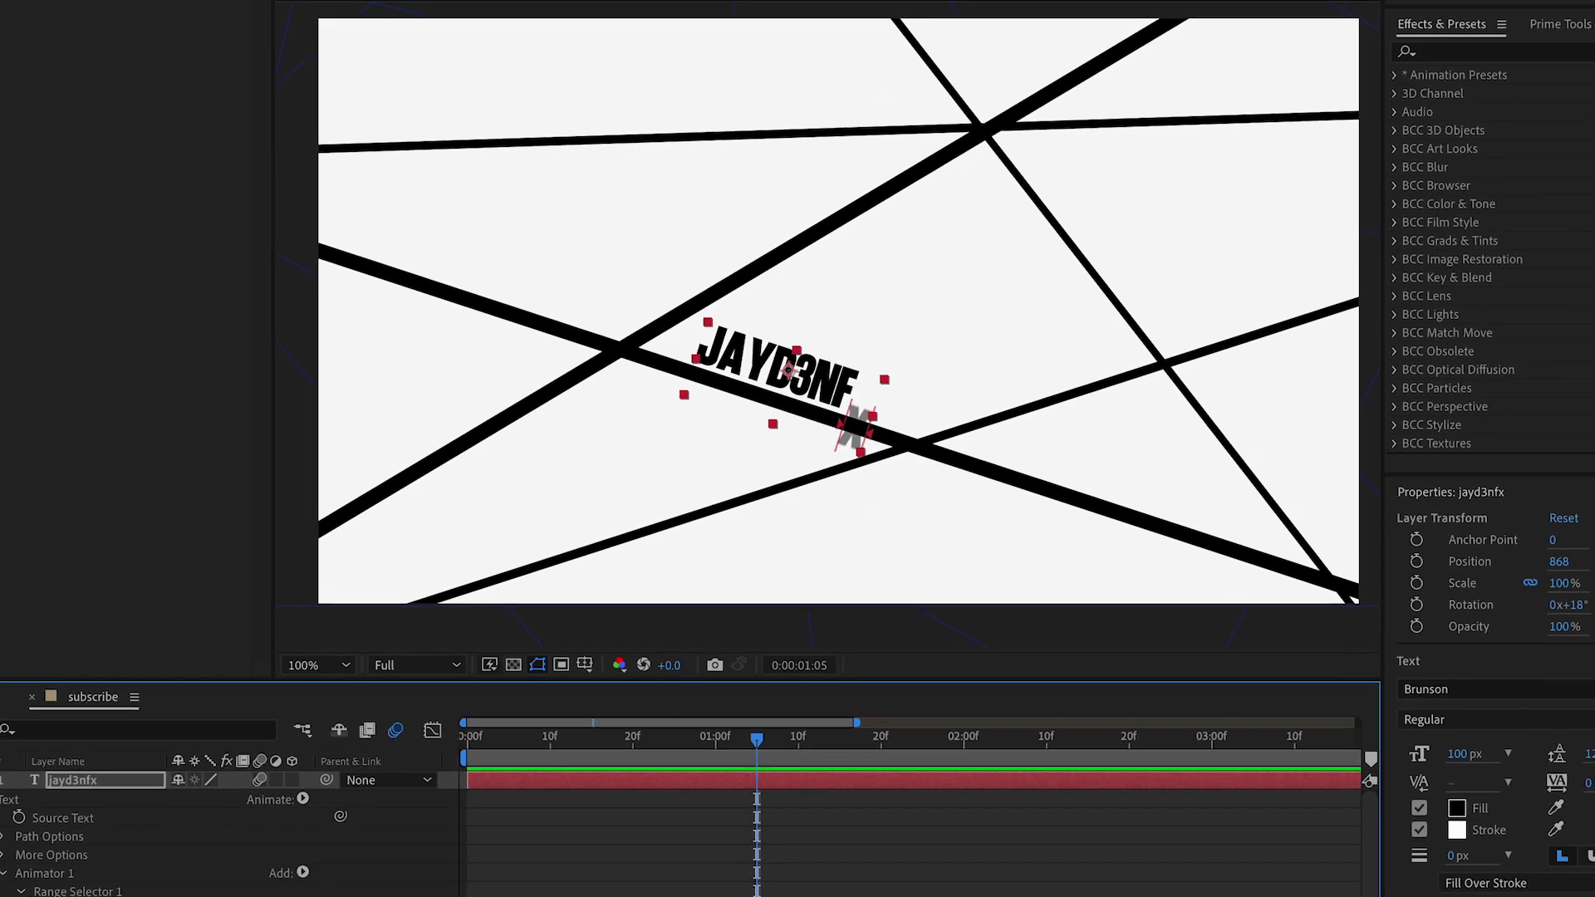
key(u)
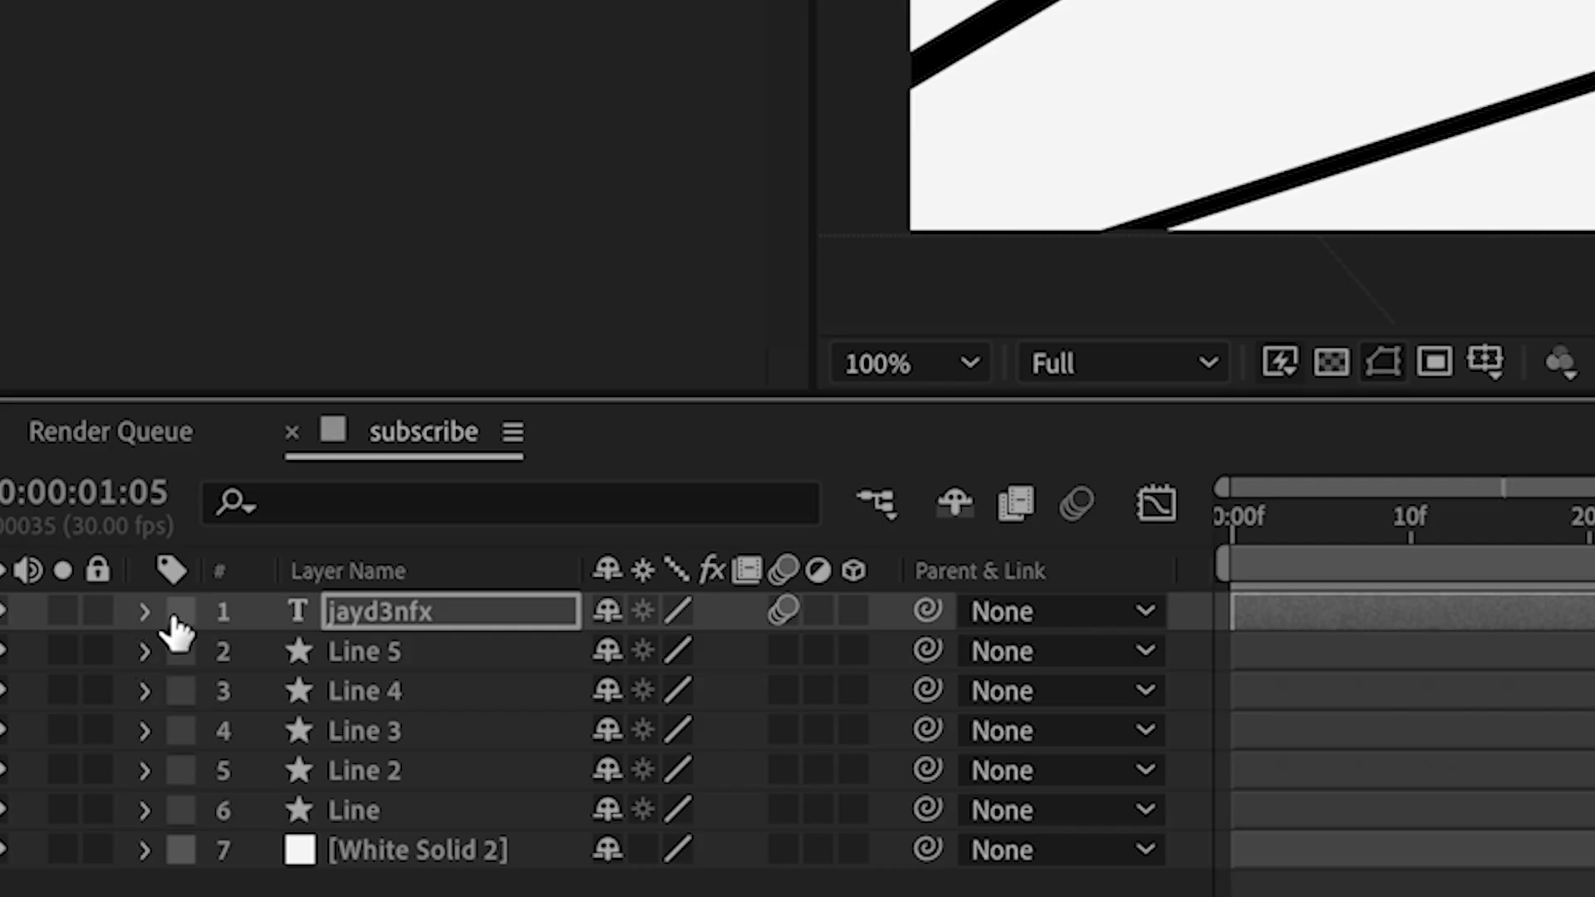
Set the jayd3nfx layer's label color to Pink
click(178, 615)
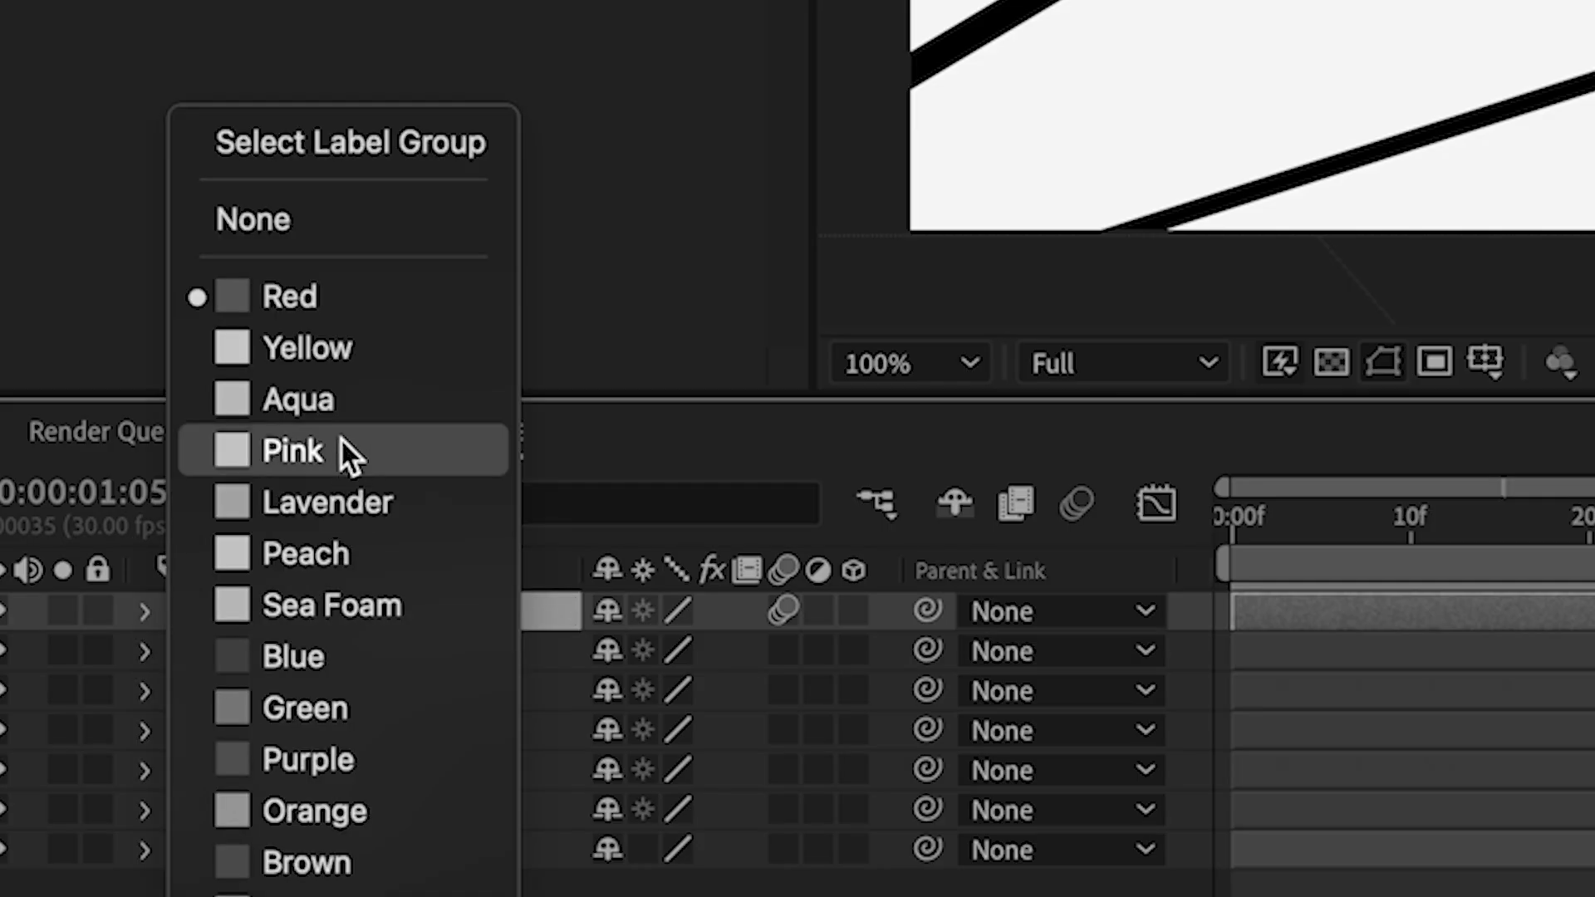
click(388, 442)
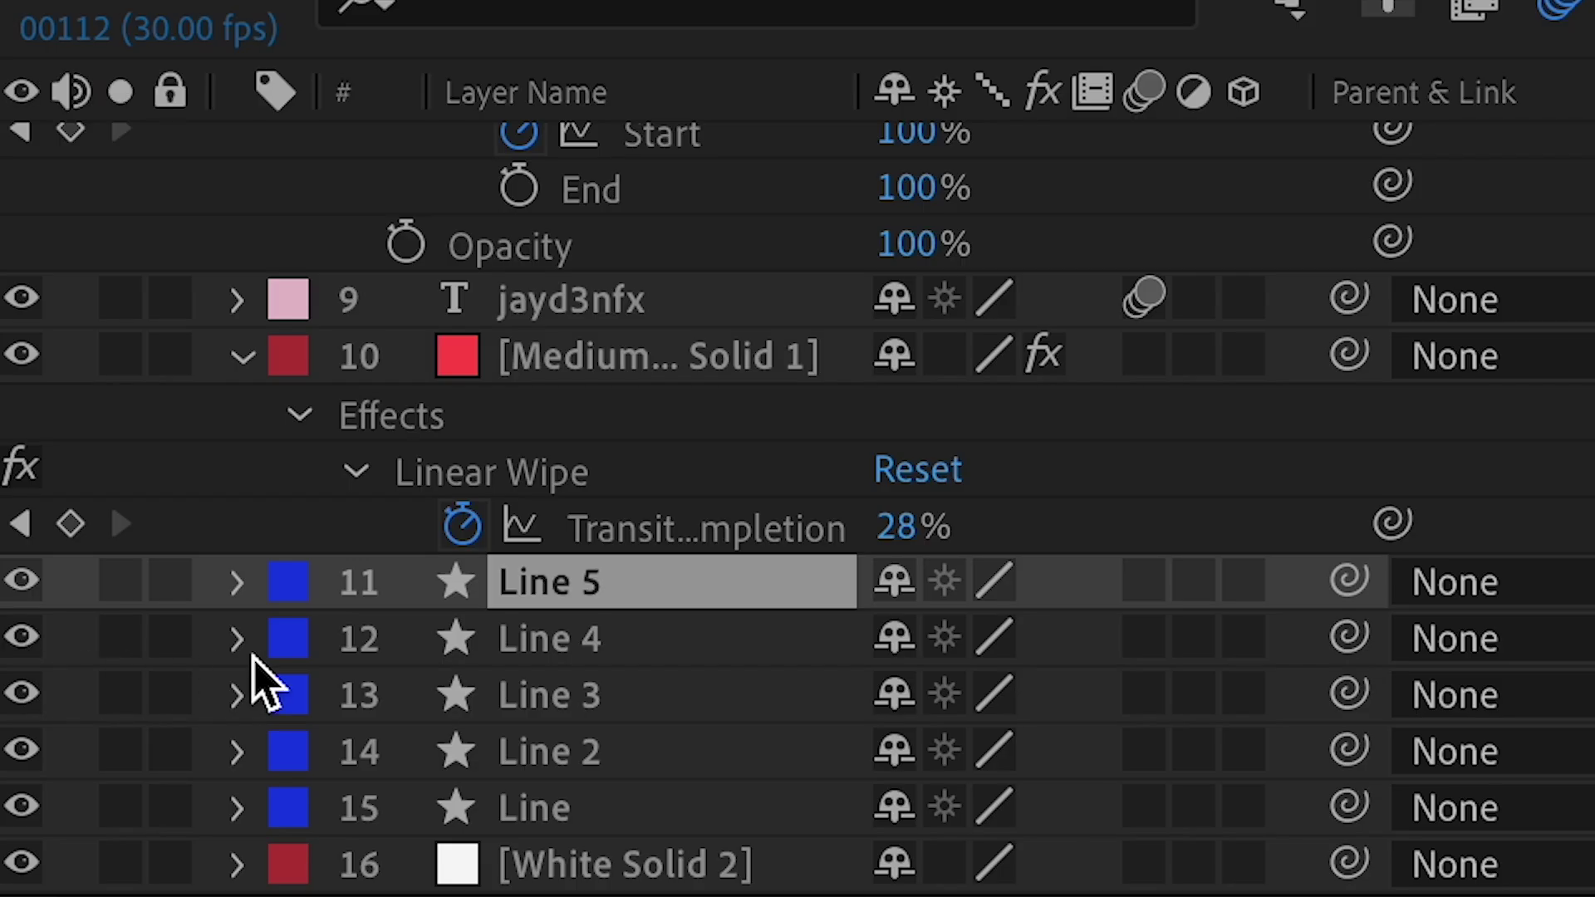
Change Line 4's label color to brown to match the tunnel text layers
click(280, 653)
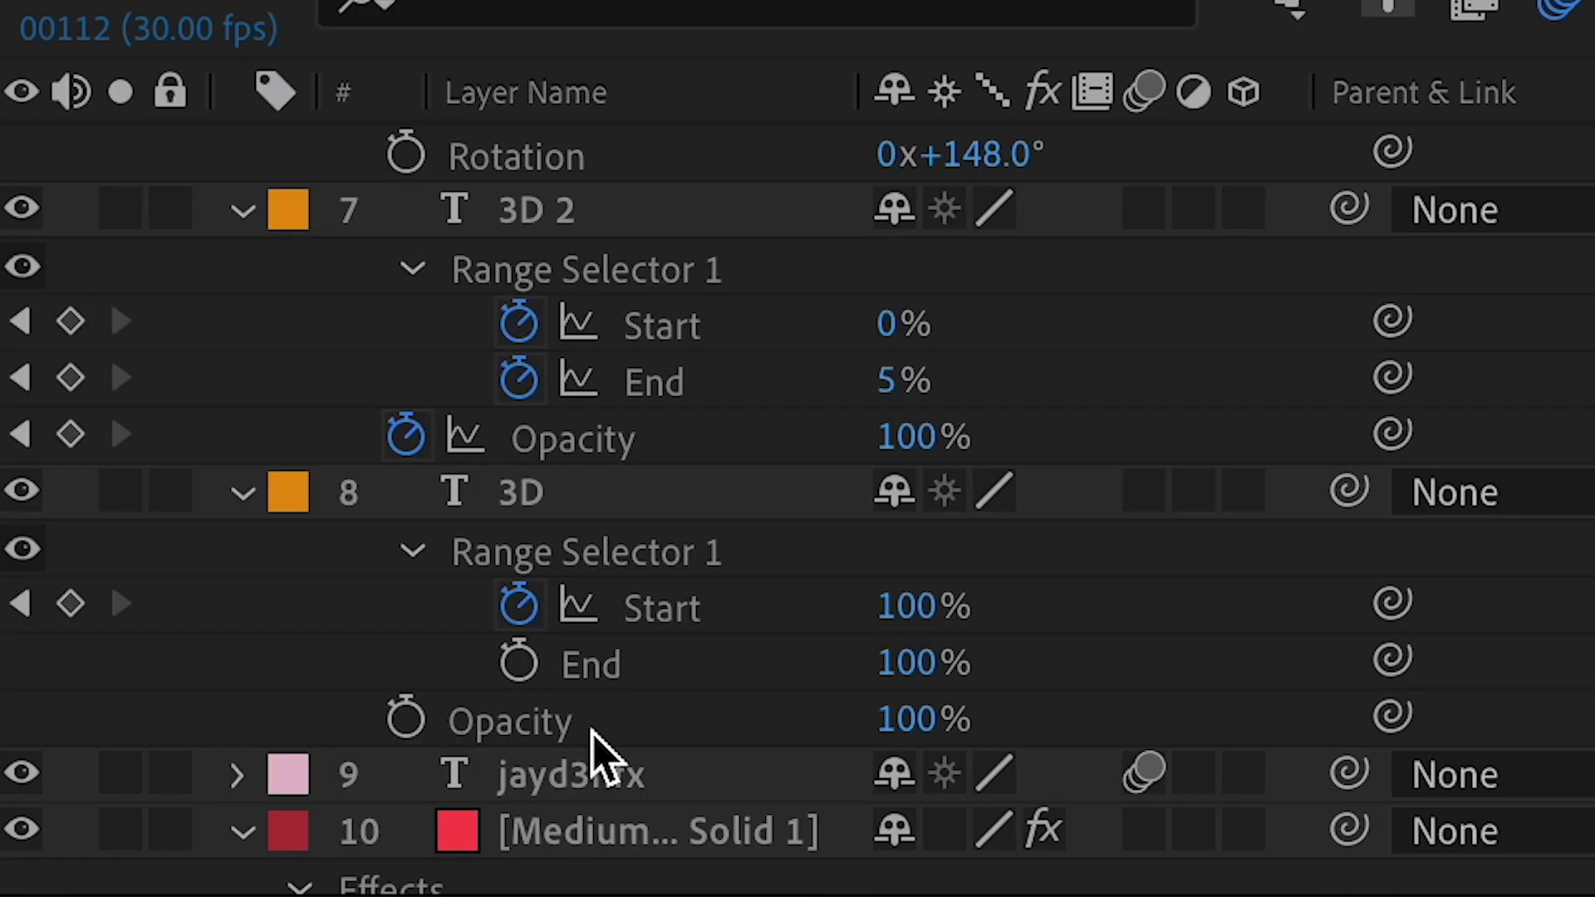
scroll(594, 731, up, 4)
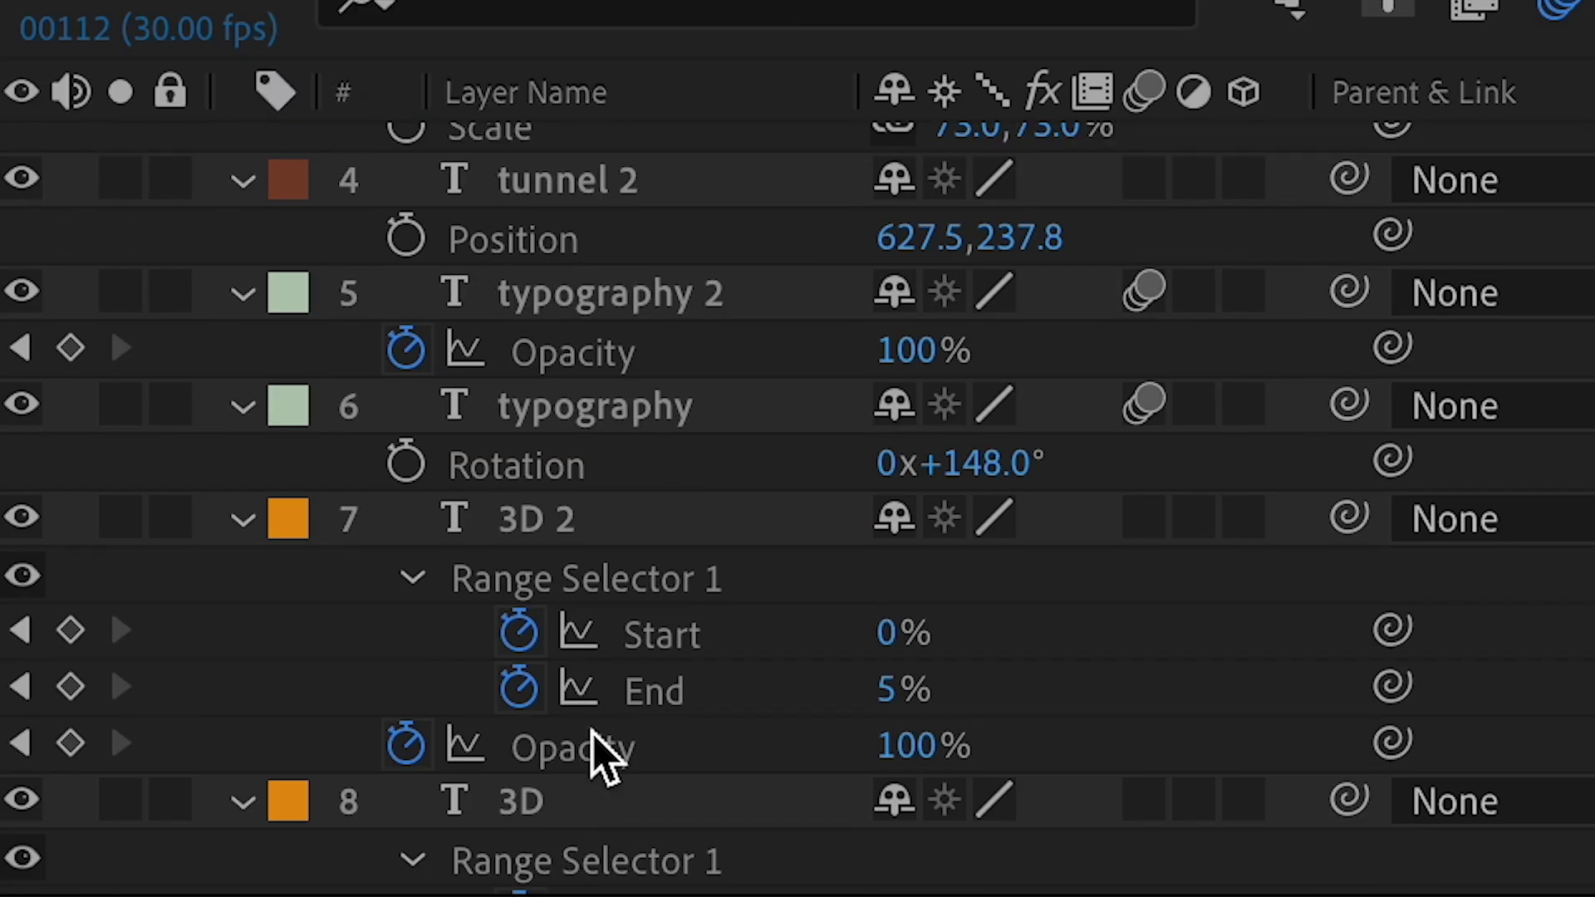
scroll(605, 758, down, 10)
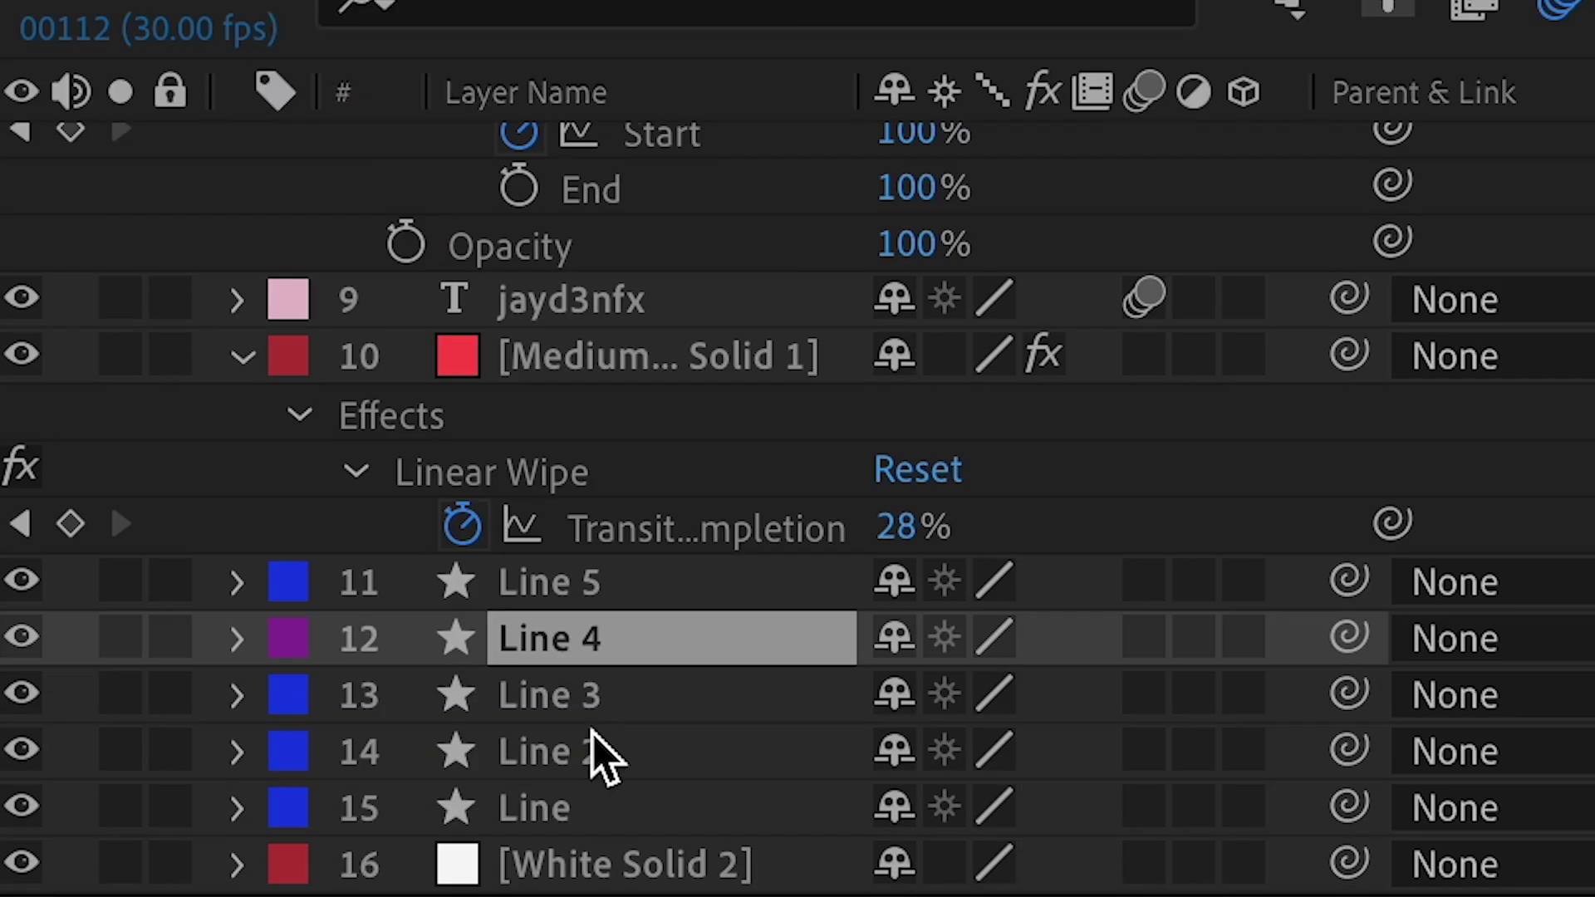
click(286, 644)
click(776, 585)
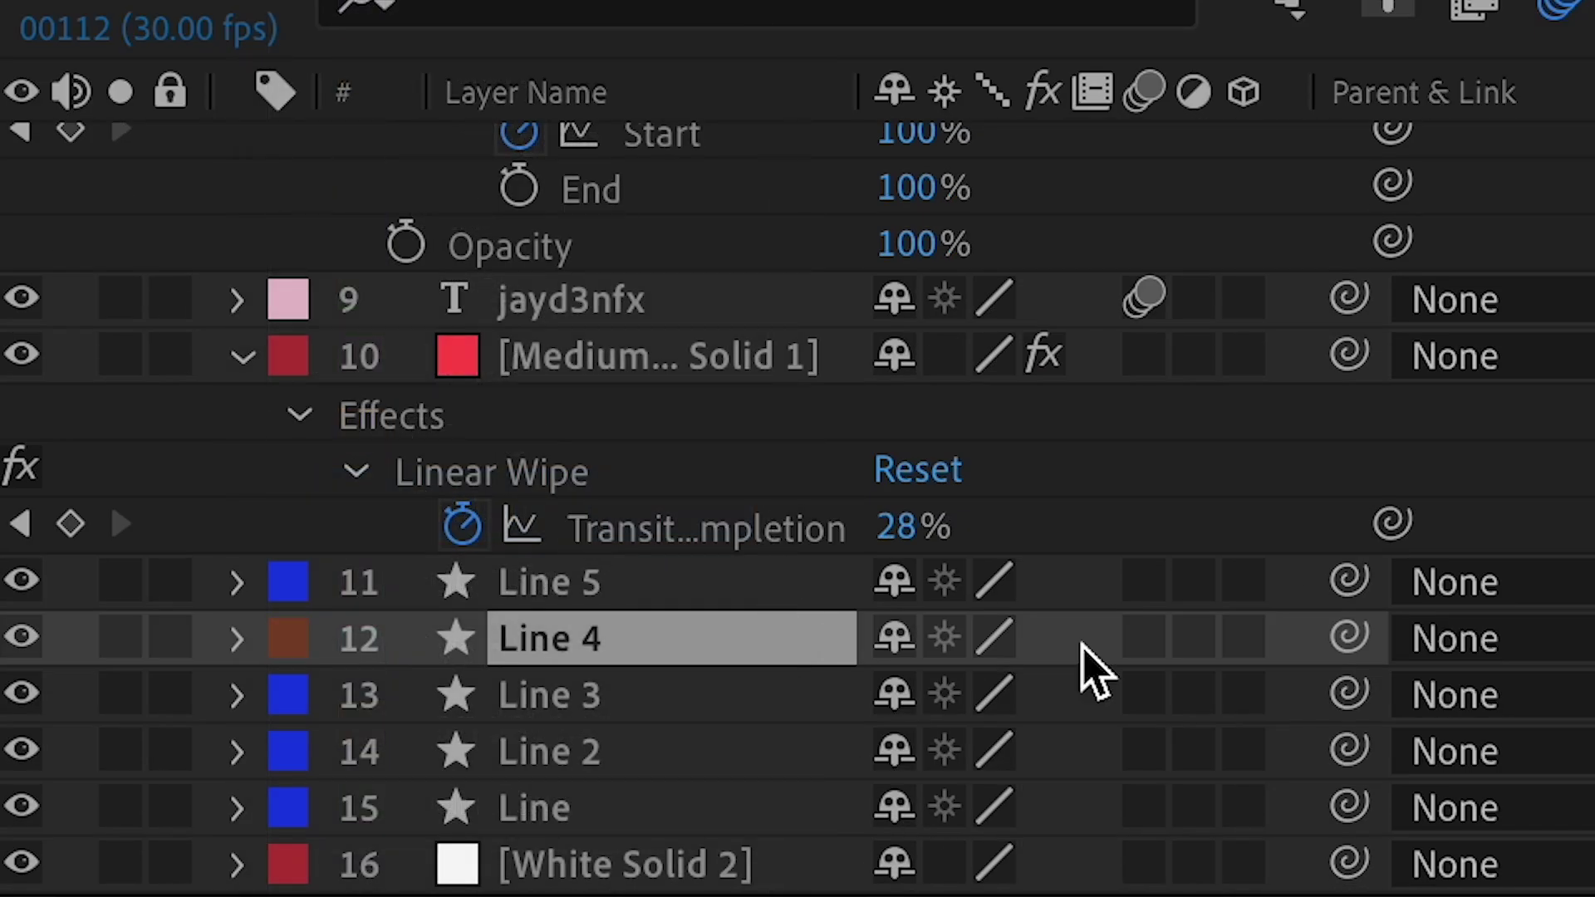
Move Line 4 directly below tunnel 2 in the layer order, and shift tunnel, tunnel 2 and Line 4 together by their Position
drag(648, 656, 664, 527)
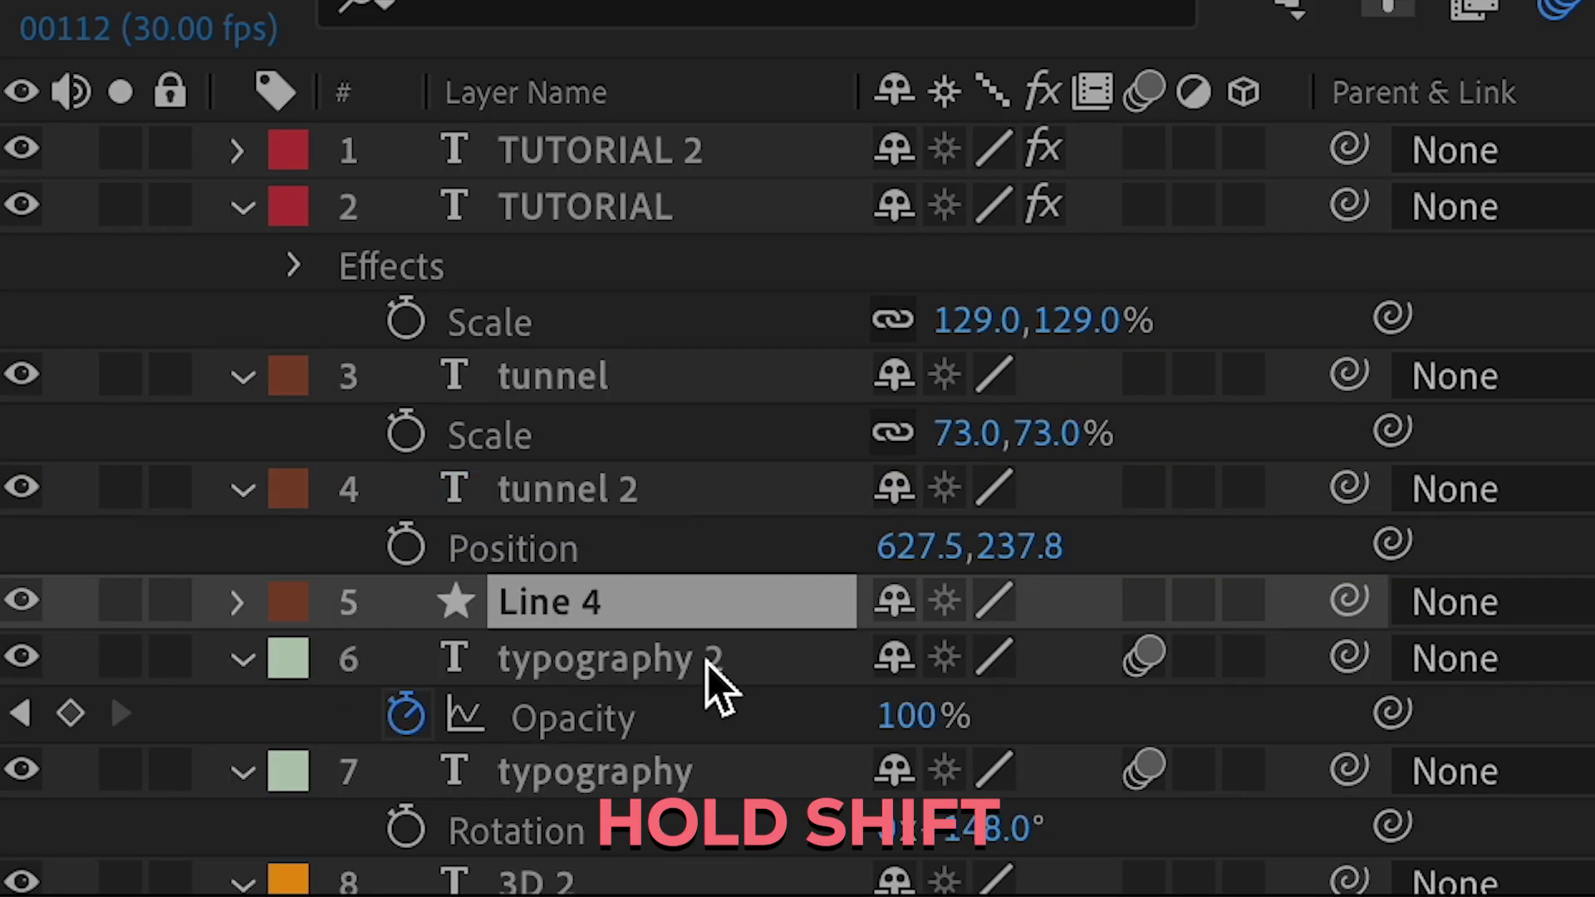
shift+click(607, 367)
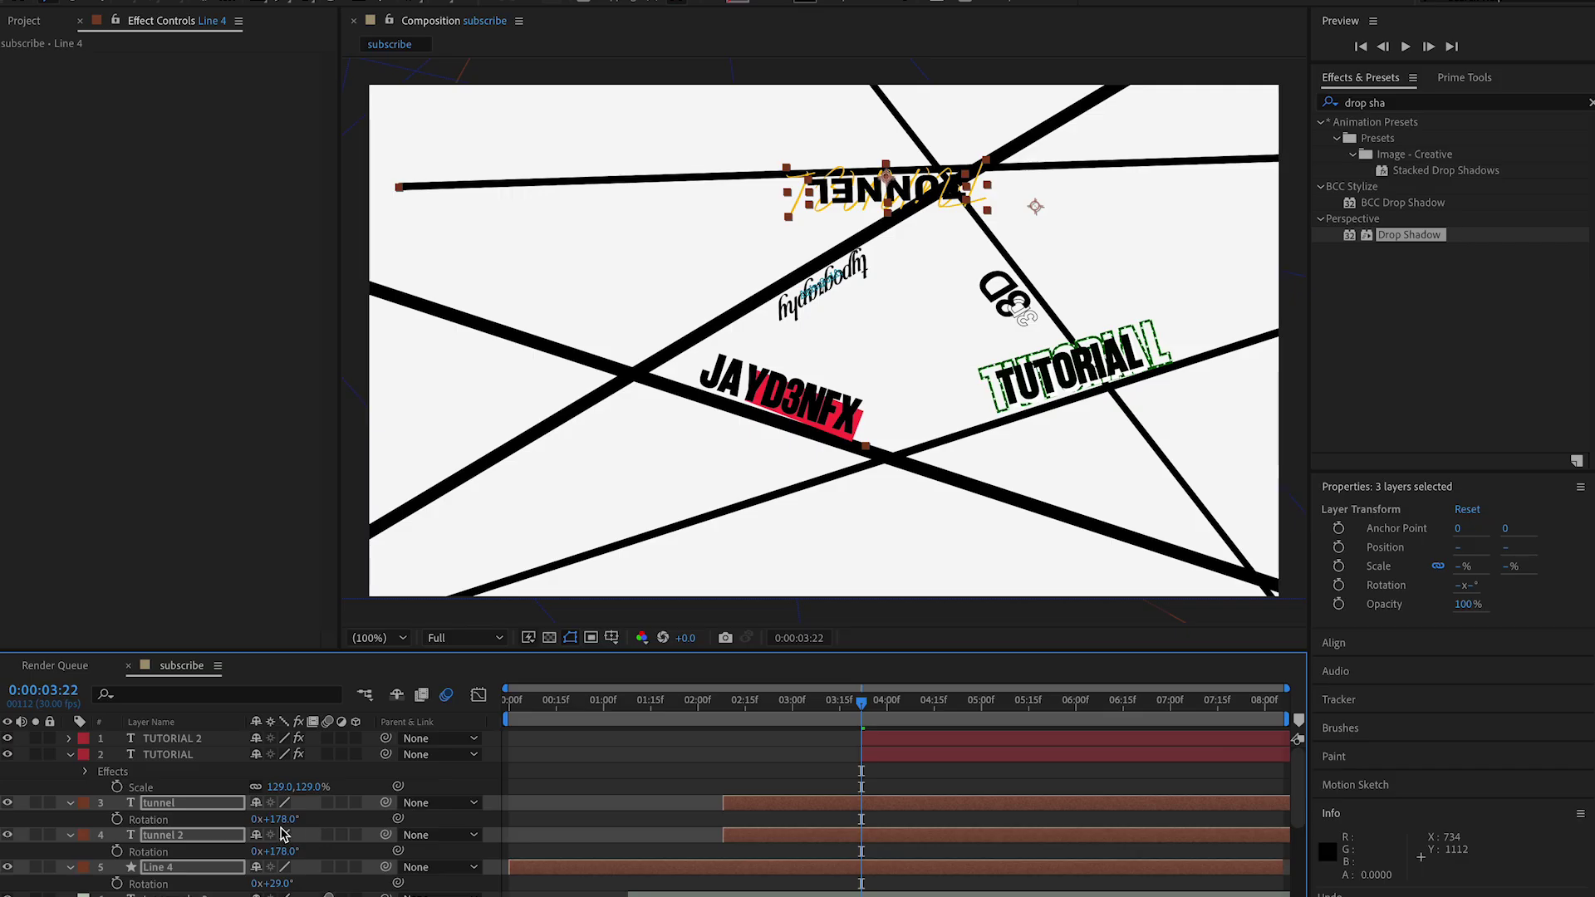
key(p)
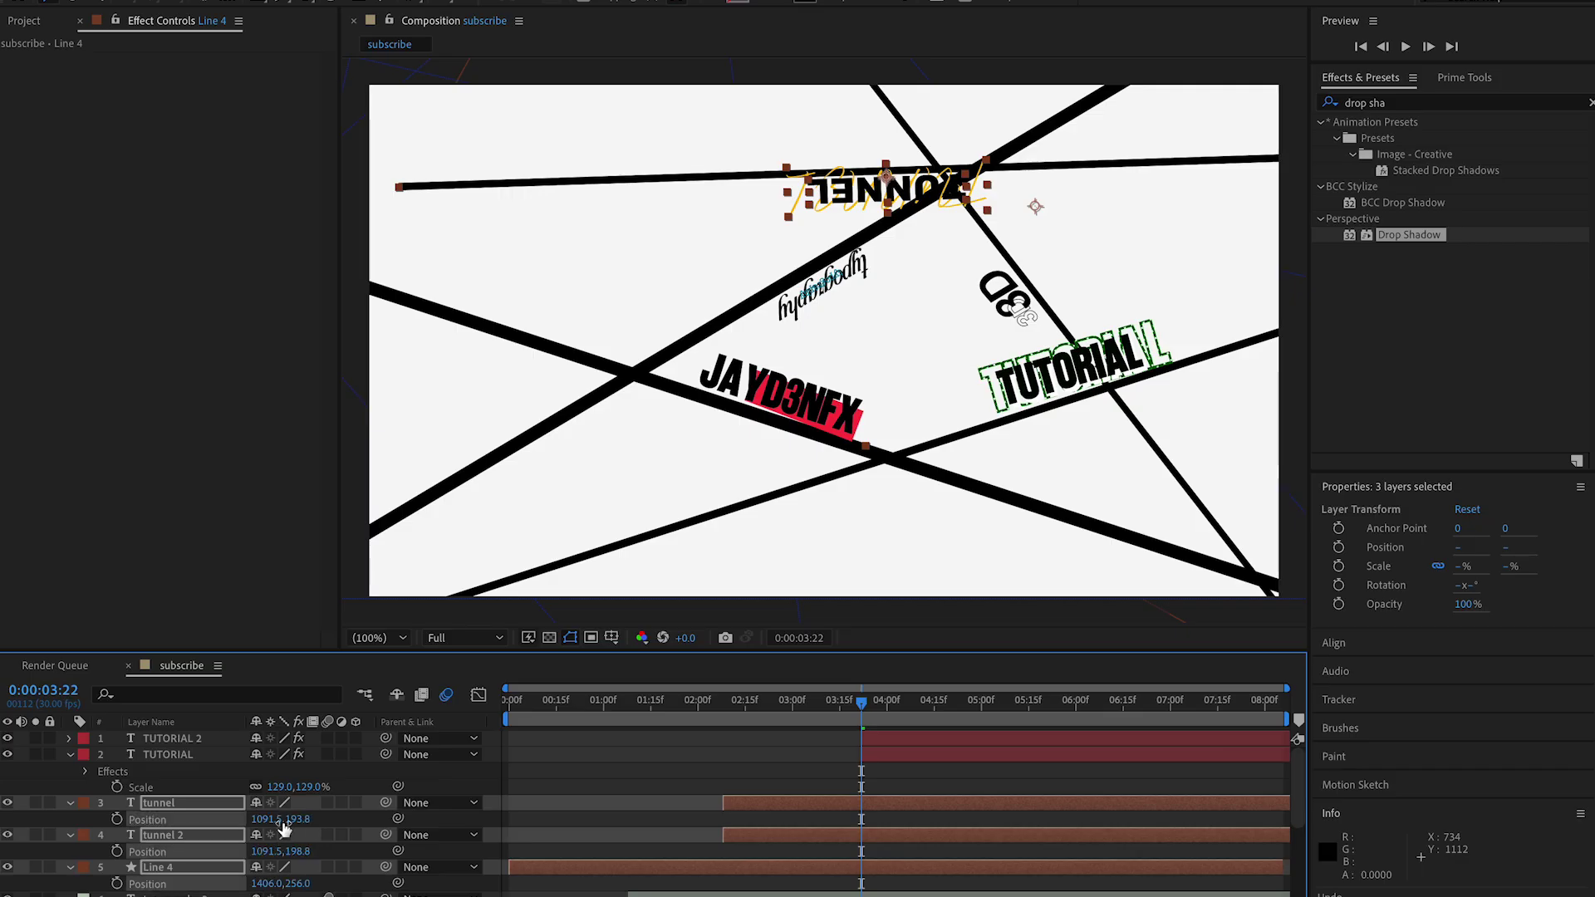
drag(332, 813, 277, 807)
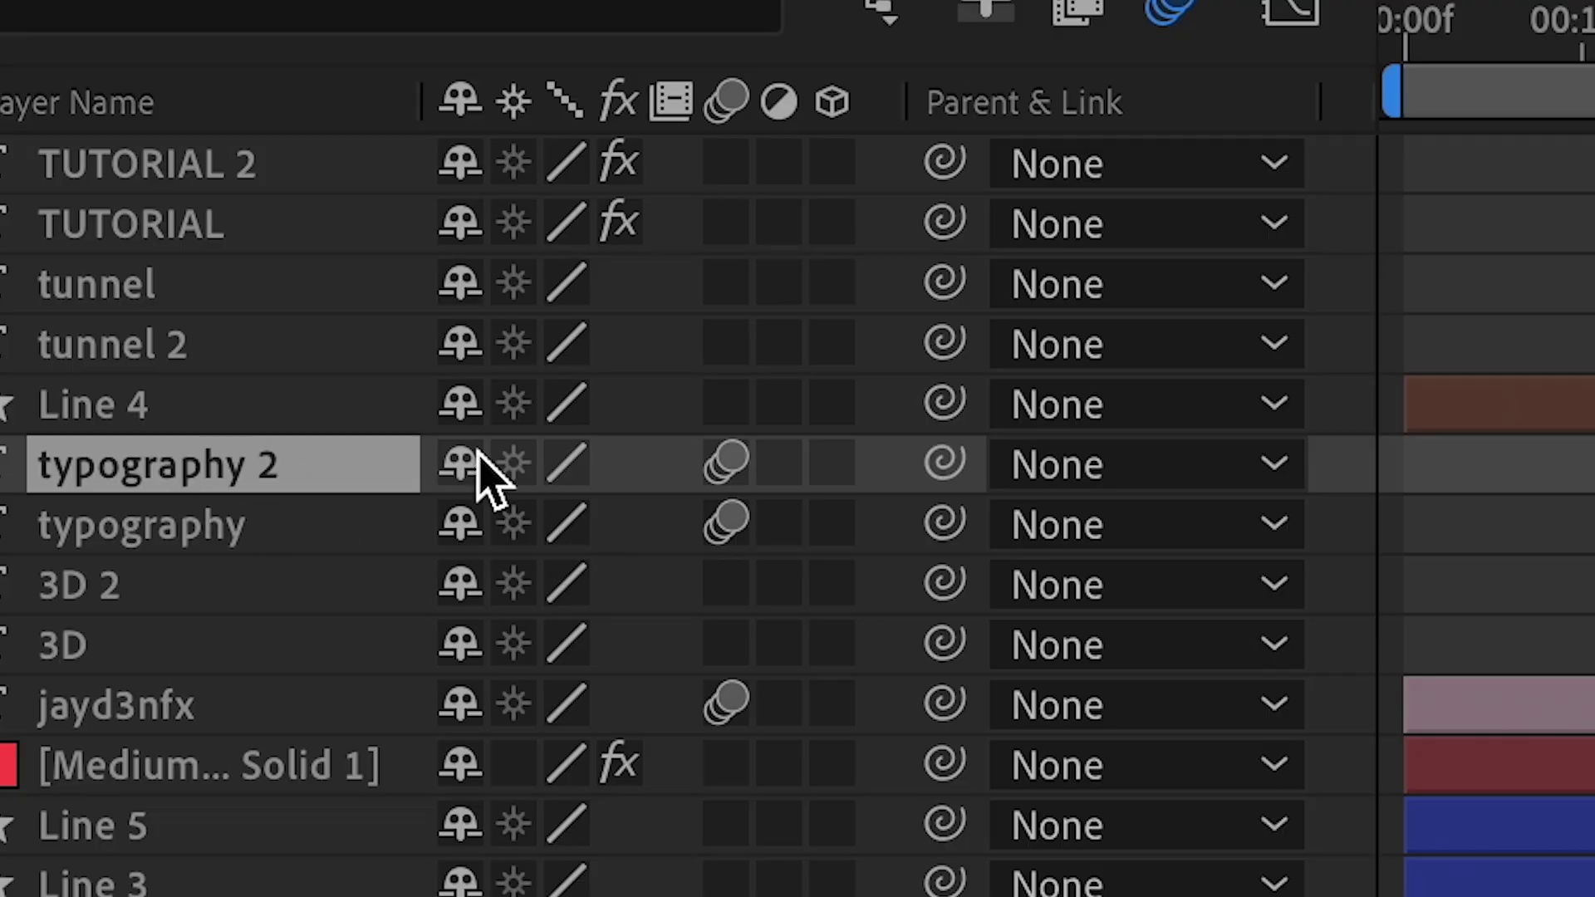
Make the layers from TUTORIAL 2 down through Line 3 3D layers
drag(834, 166, 832, 889)
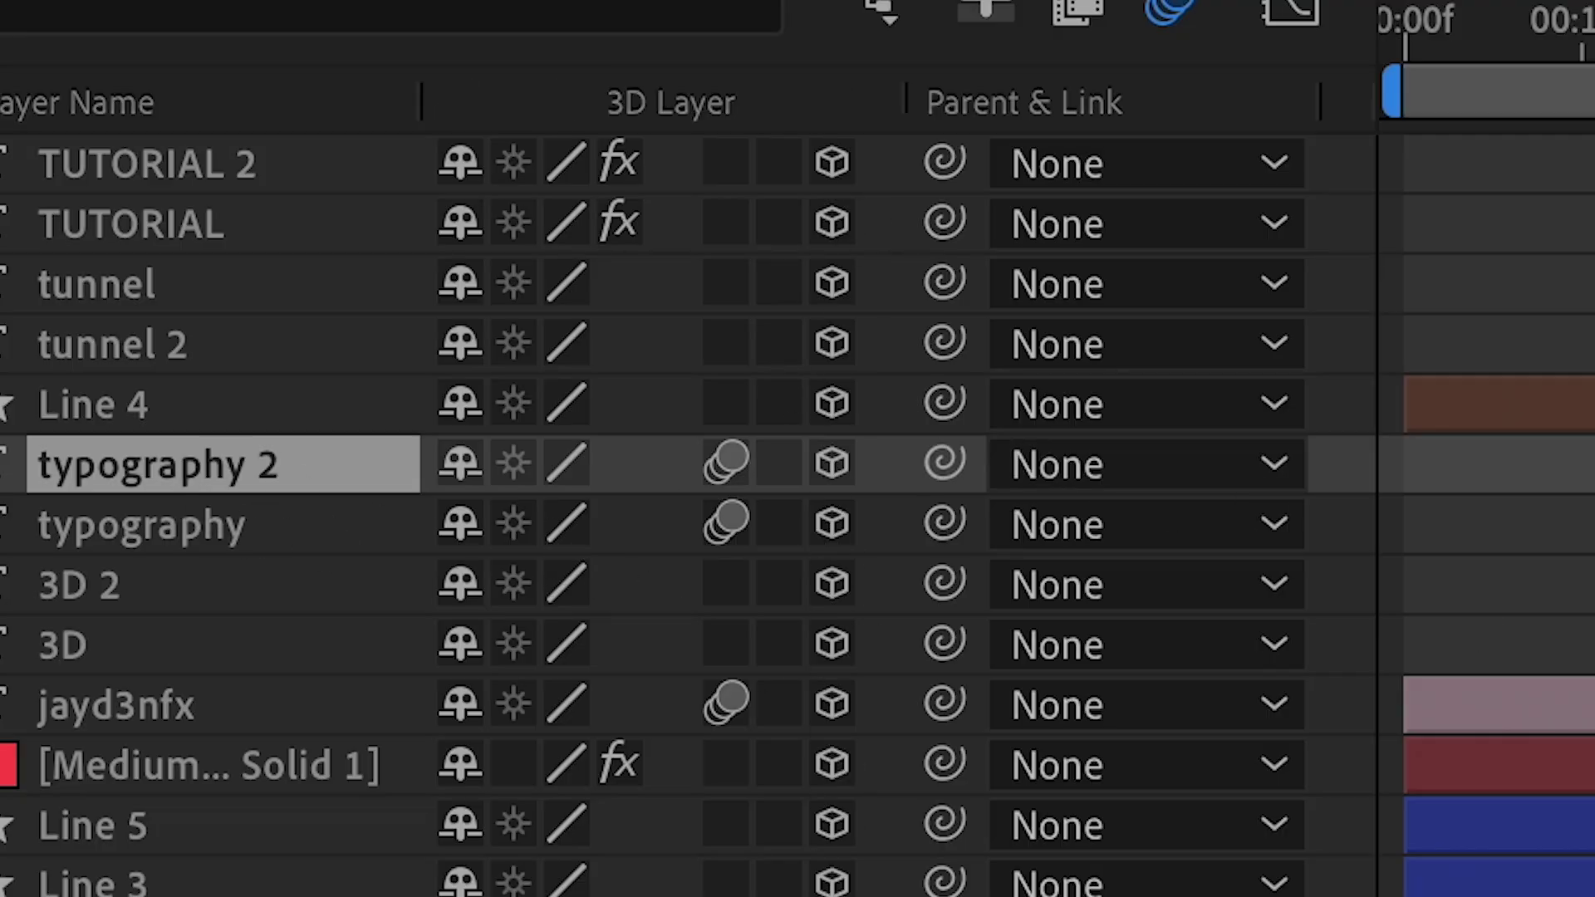
Make the remaining layers at the end of the stack 3D and show the composition in Custom View 1
scroll(644, 649, down, 3)
click(831, 802)
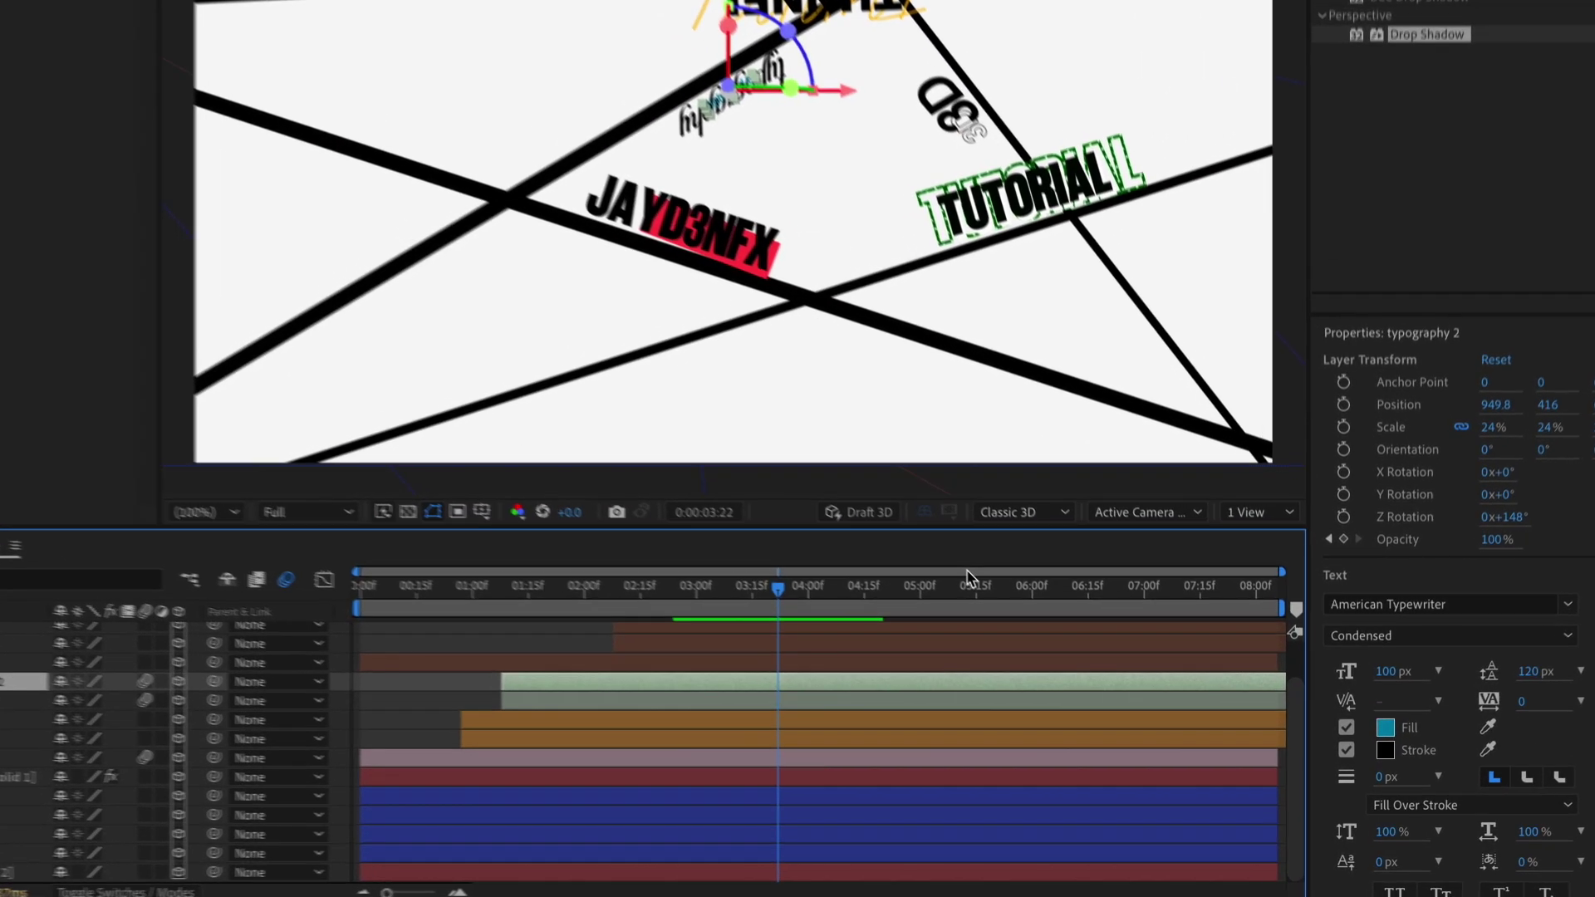
click(1039, 515)
click(1053, 535)
click(1147, 516)
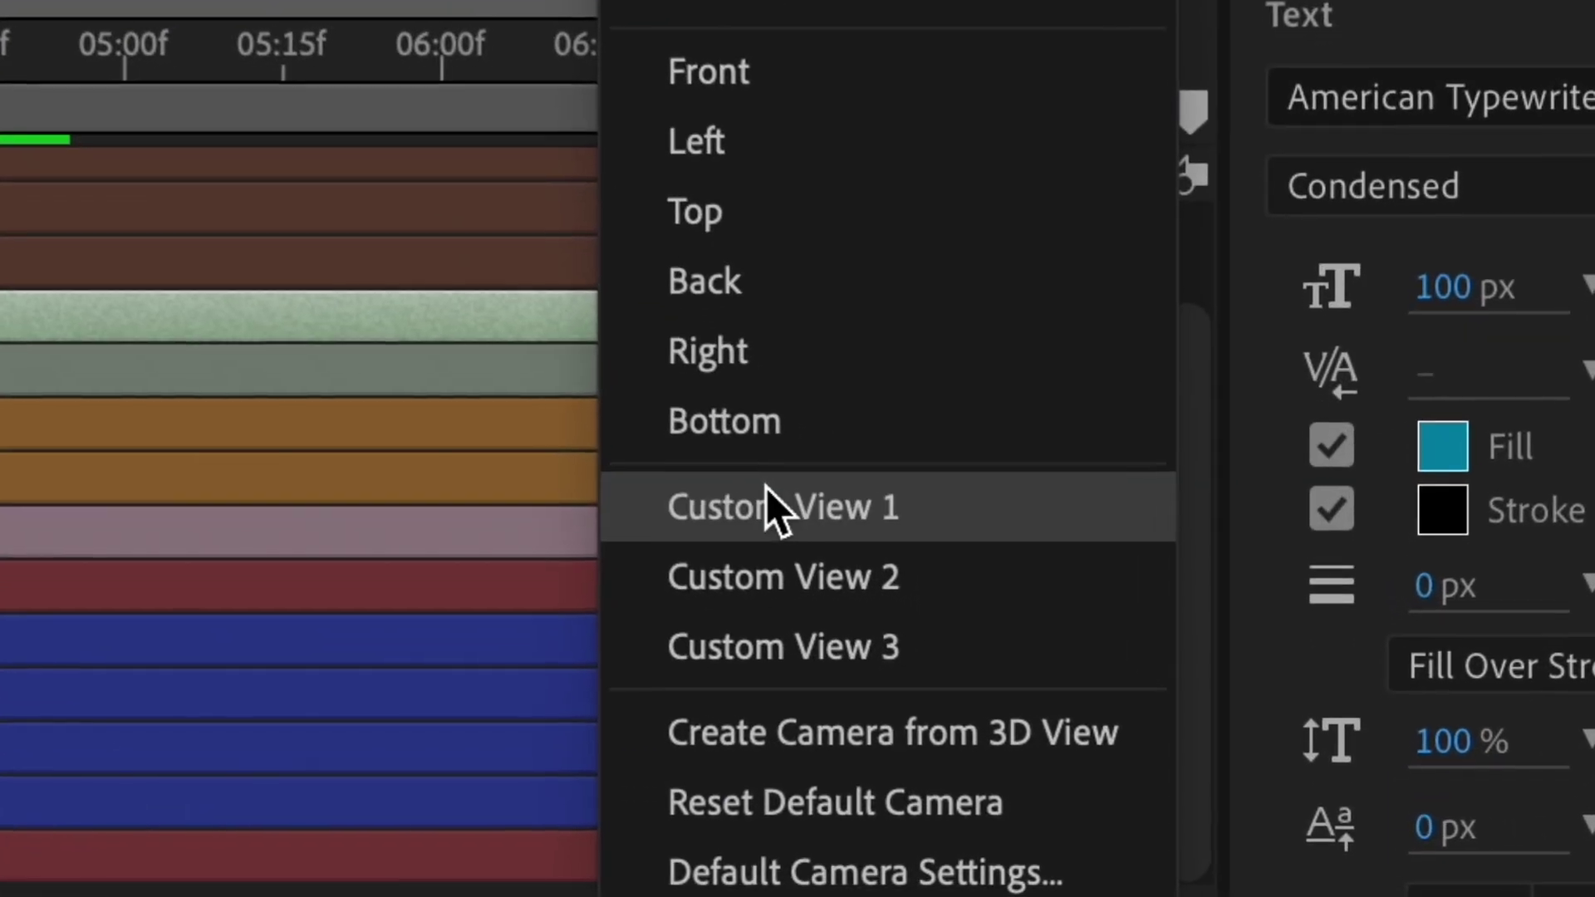
click(769, 486)
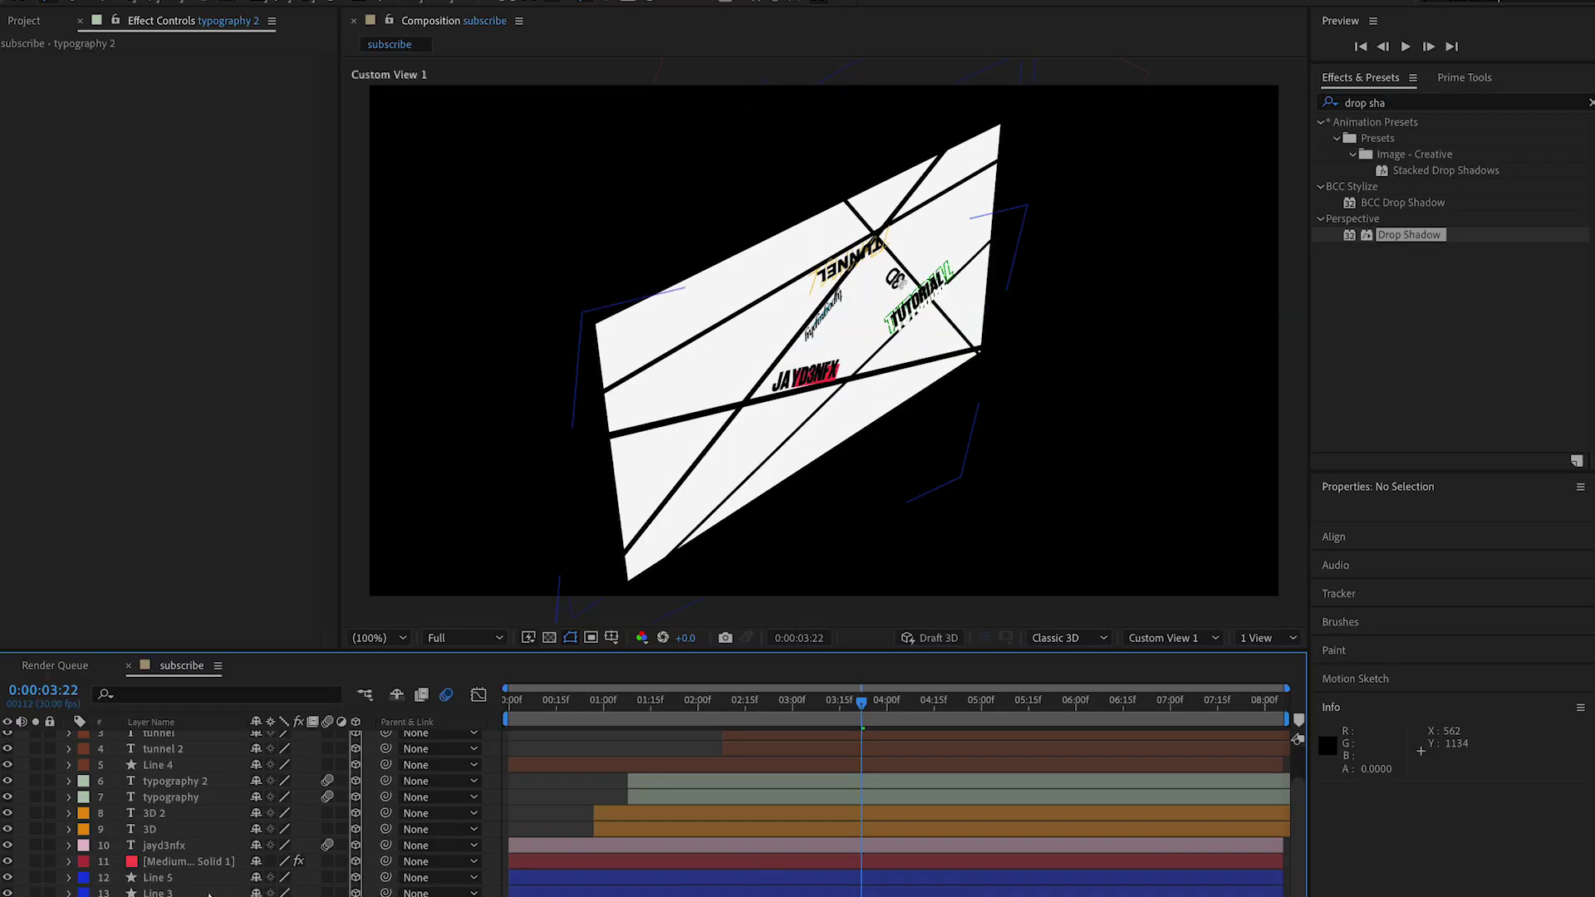
Rename the Line 5 layer, which runs under the JAYD3NFX text, to "jayd3nfx line"
click(198, 864)
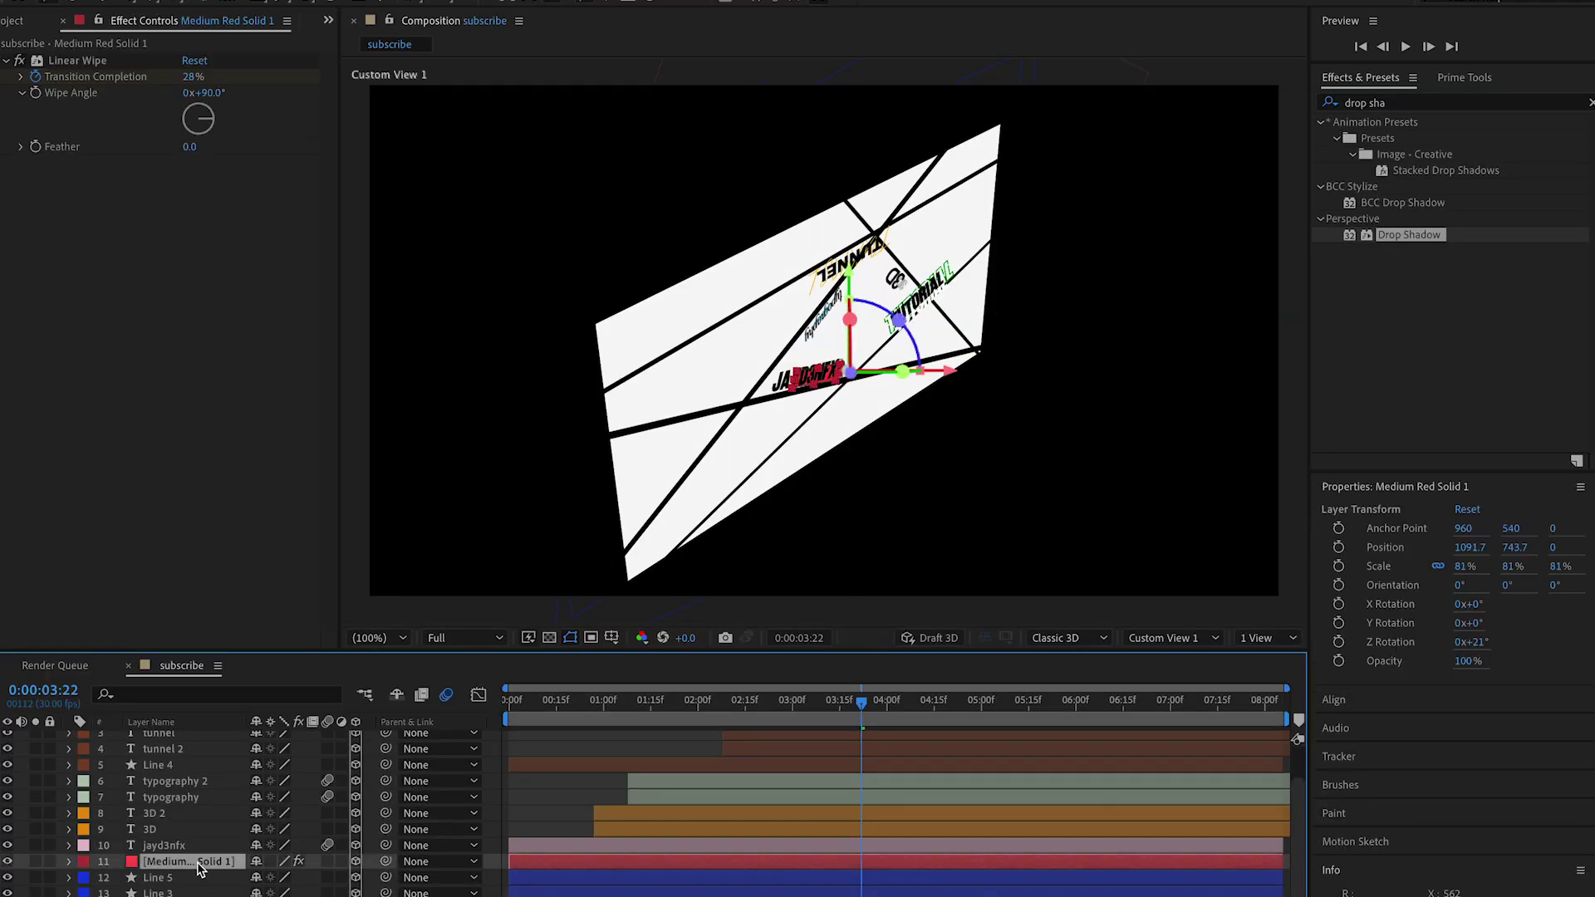
ctrl+click(196, 846)
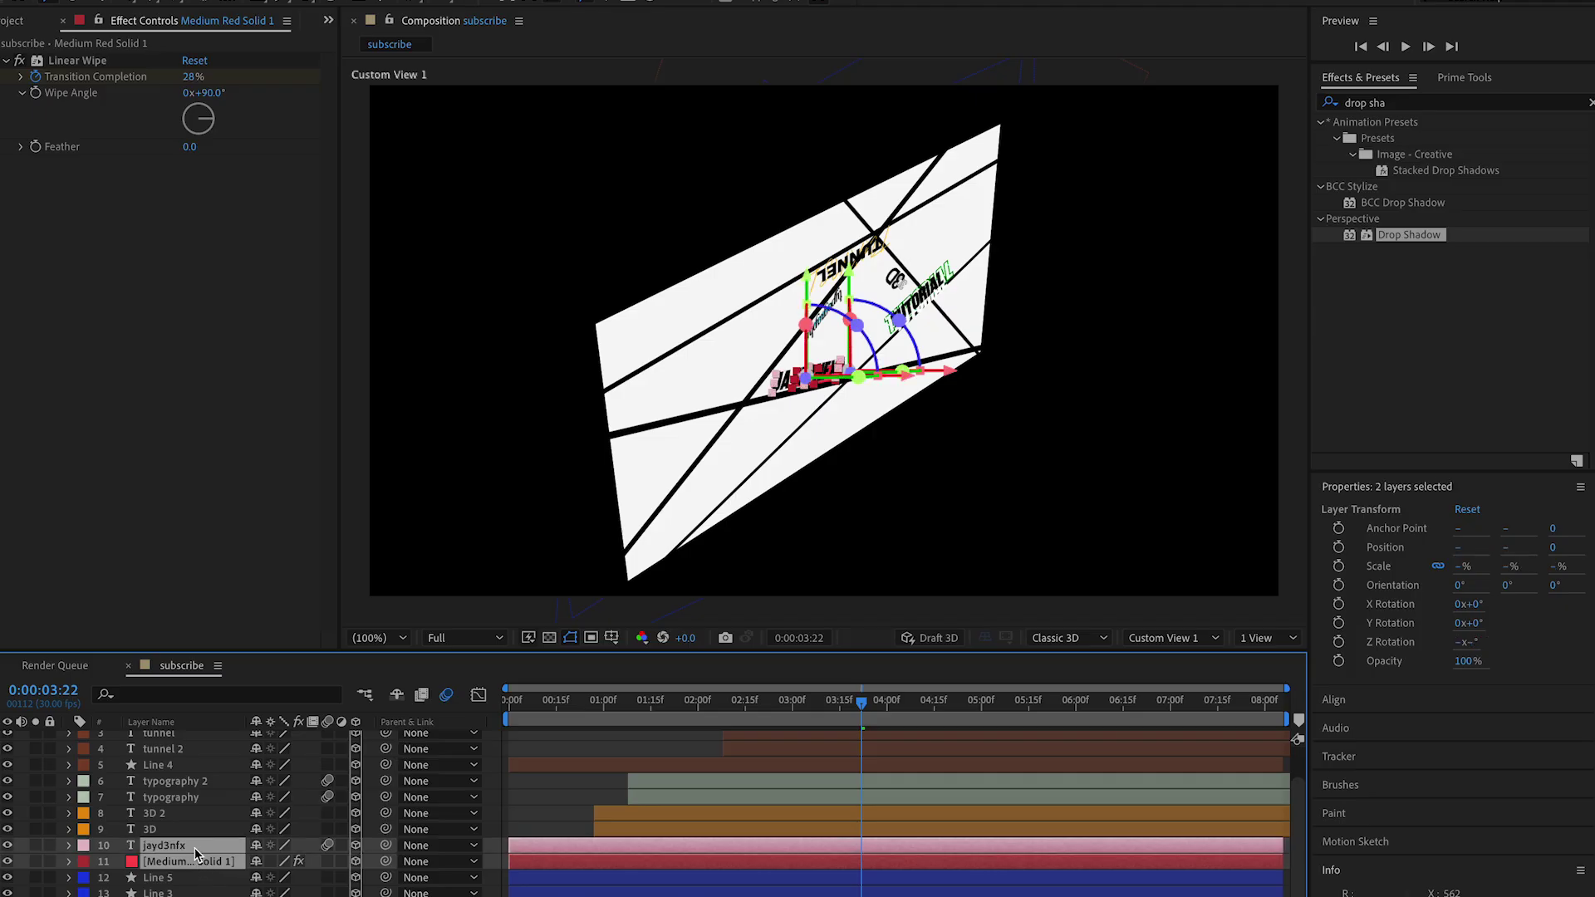
click(188, 784)
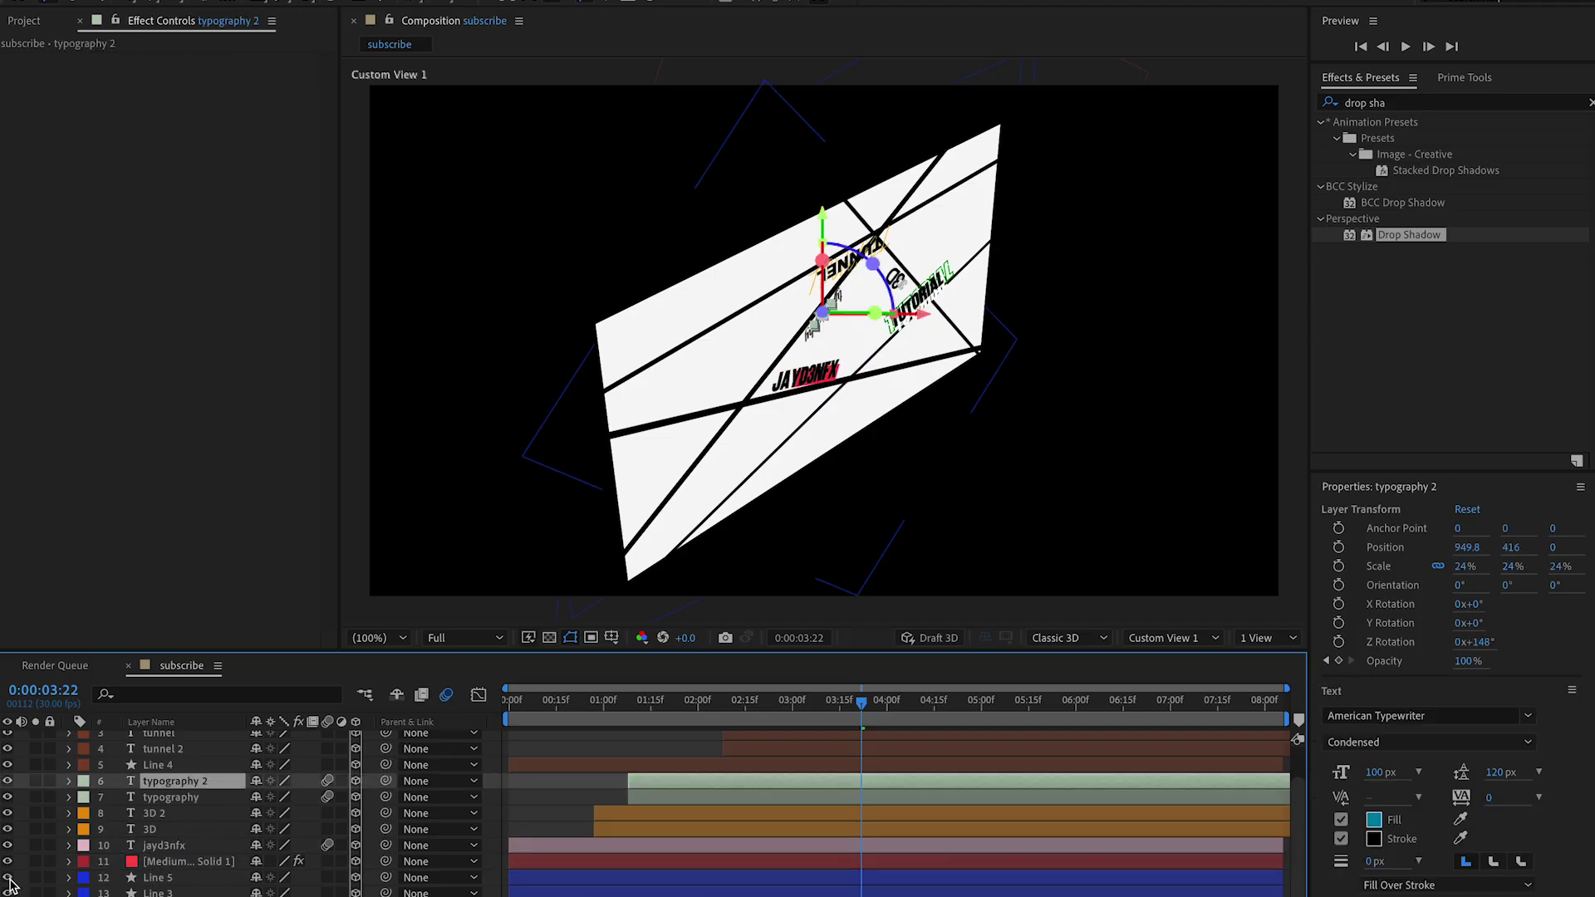
click(7, 877)
click(166, 879)
right_click(165, 881)
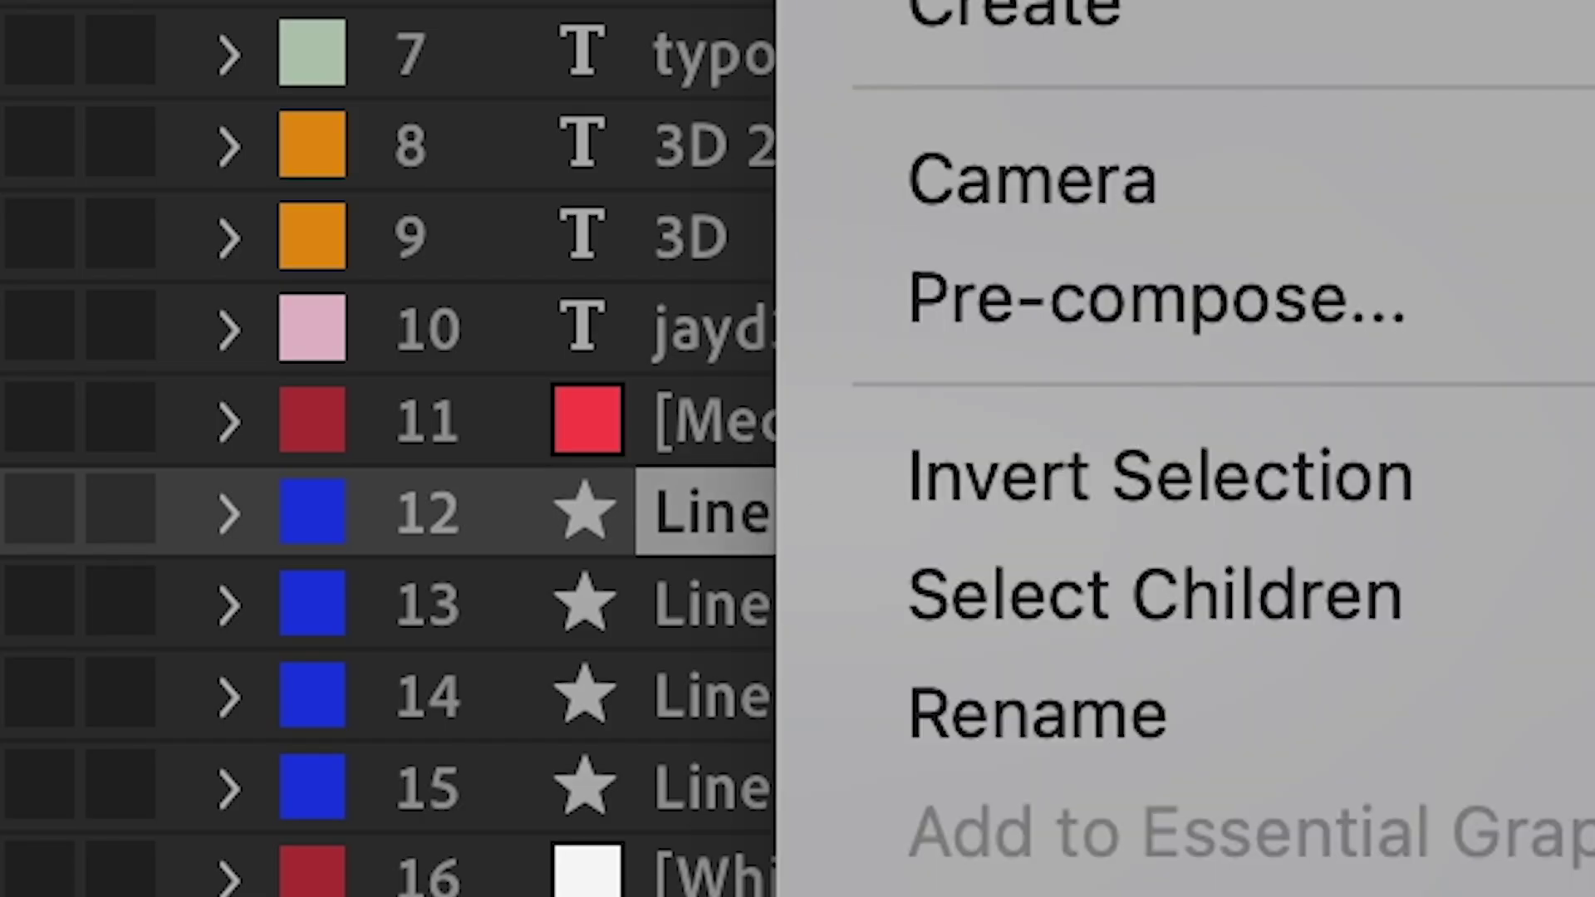
click(1038, 714)
text(jayd3n)
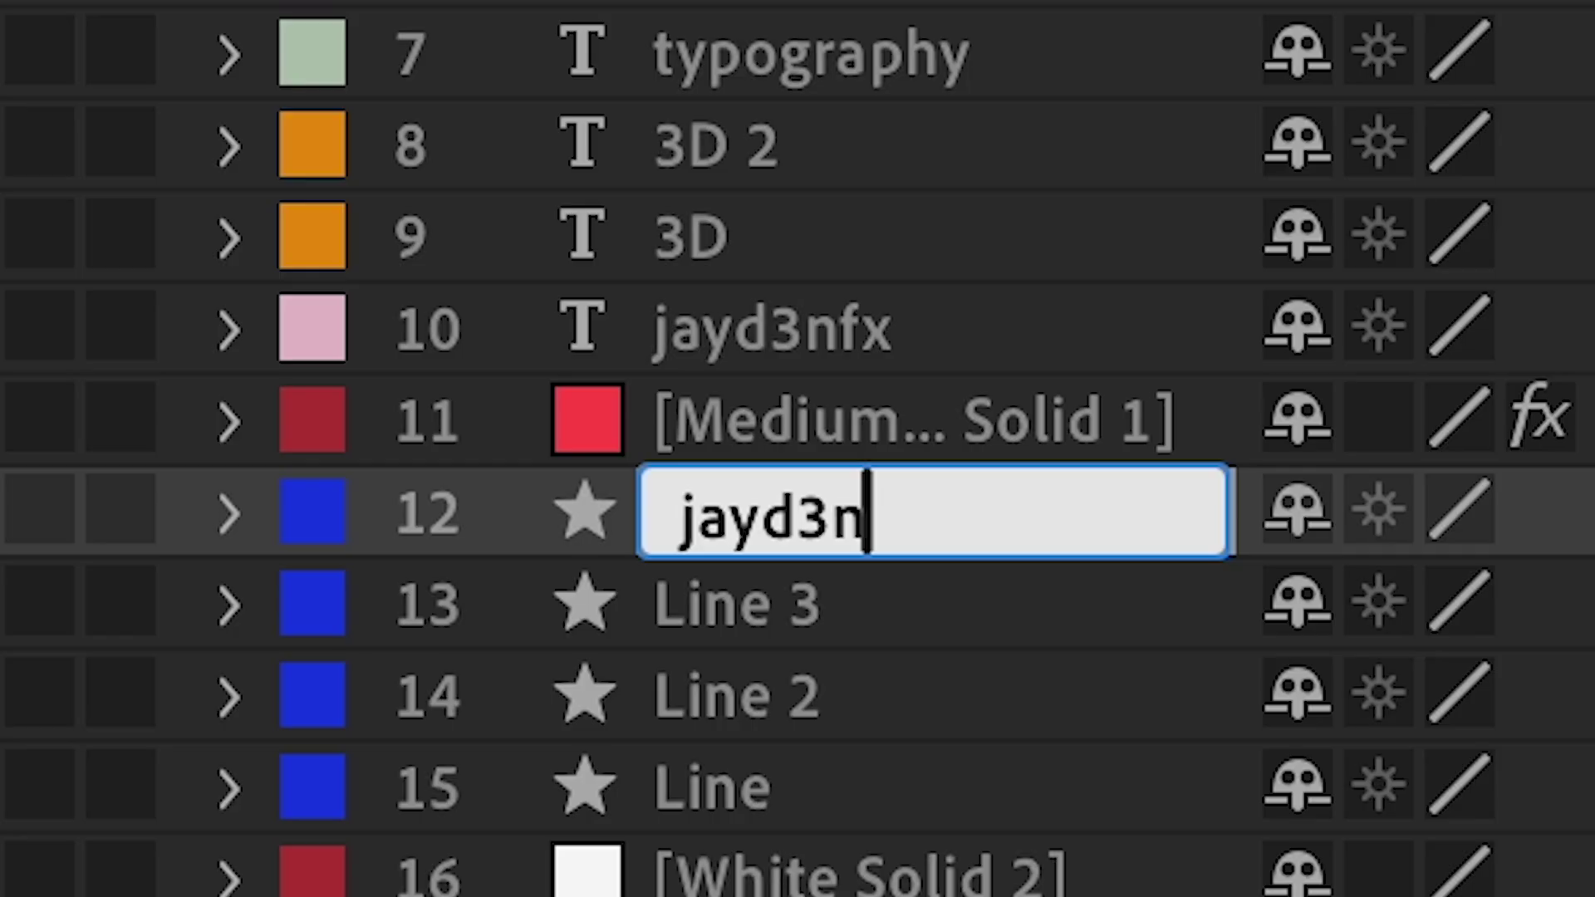
text(fx line)
click(932, 422)
Bring jayd3nfx, Medium Red Solid 1 and jayd3nfx line forward together to a Z Position of -1048, checking them through the active camera
click(871, 535)
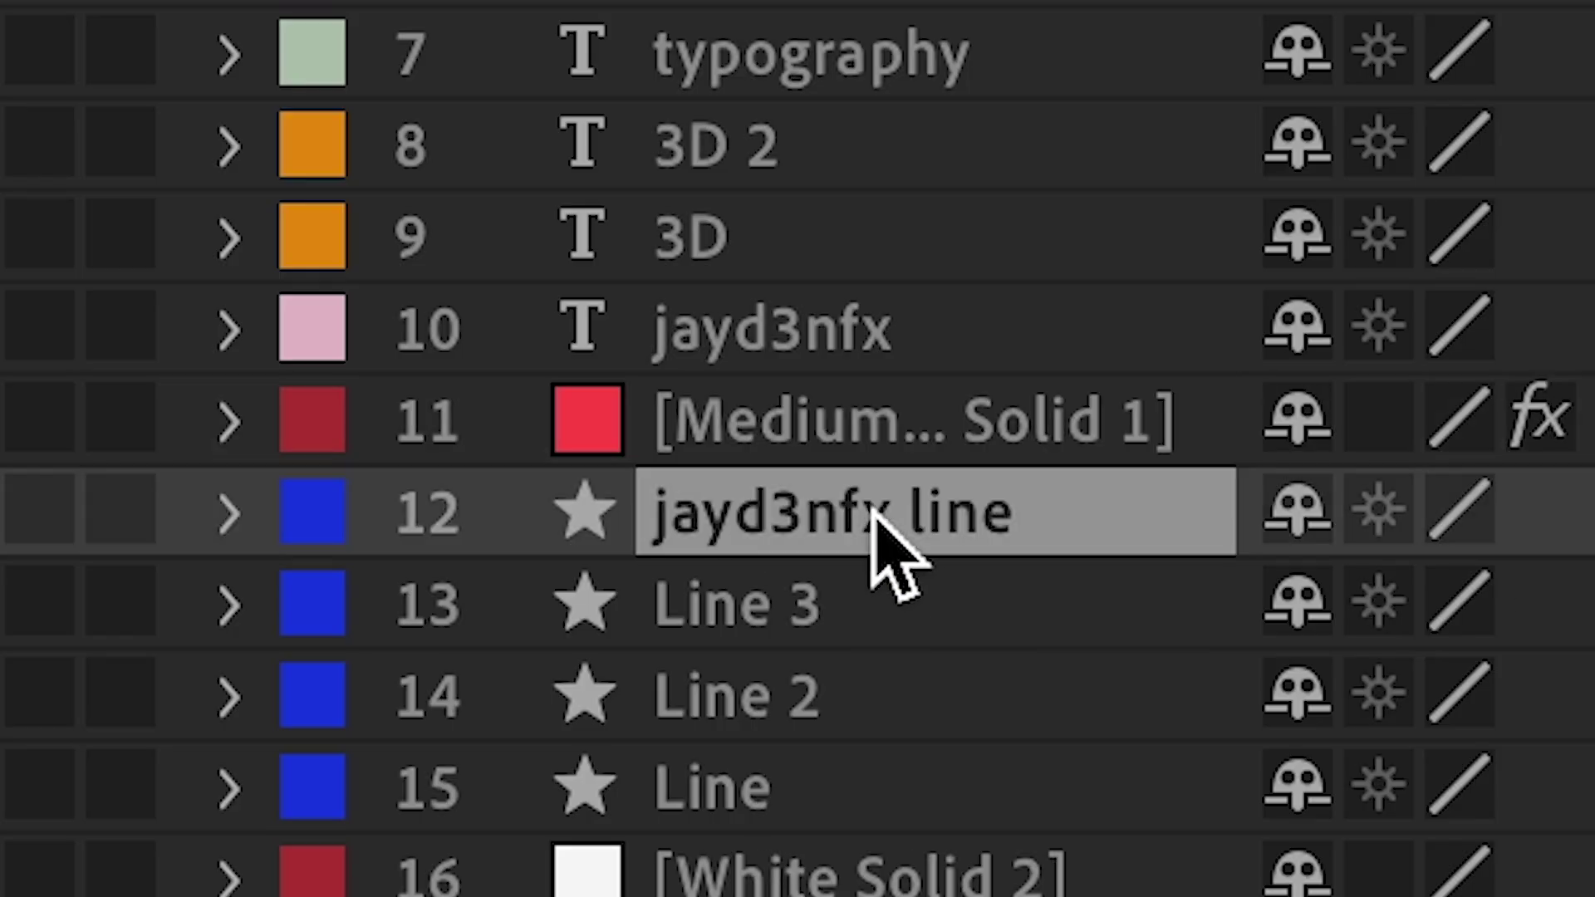
shift+click(856, 340)
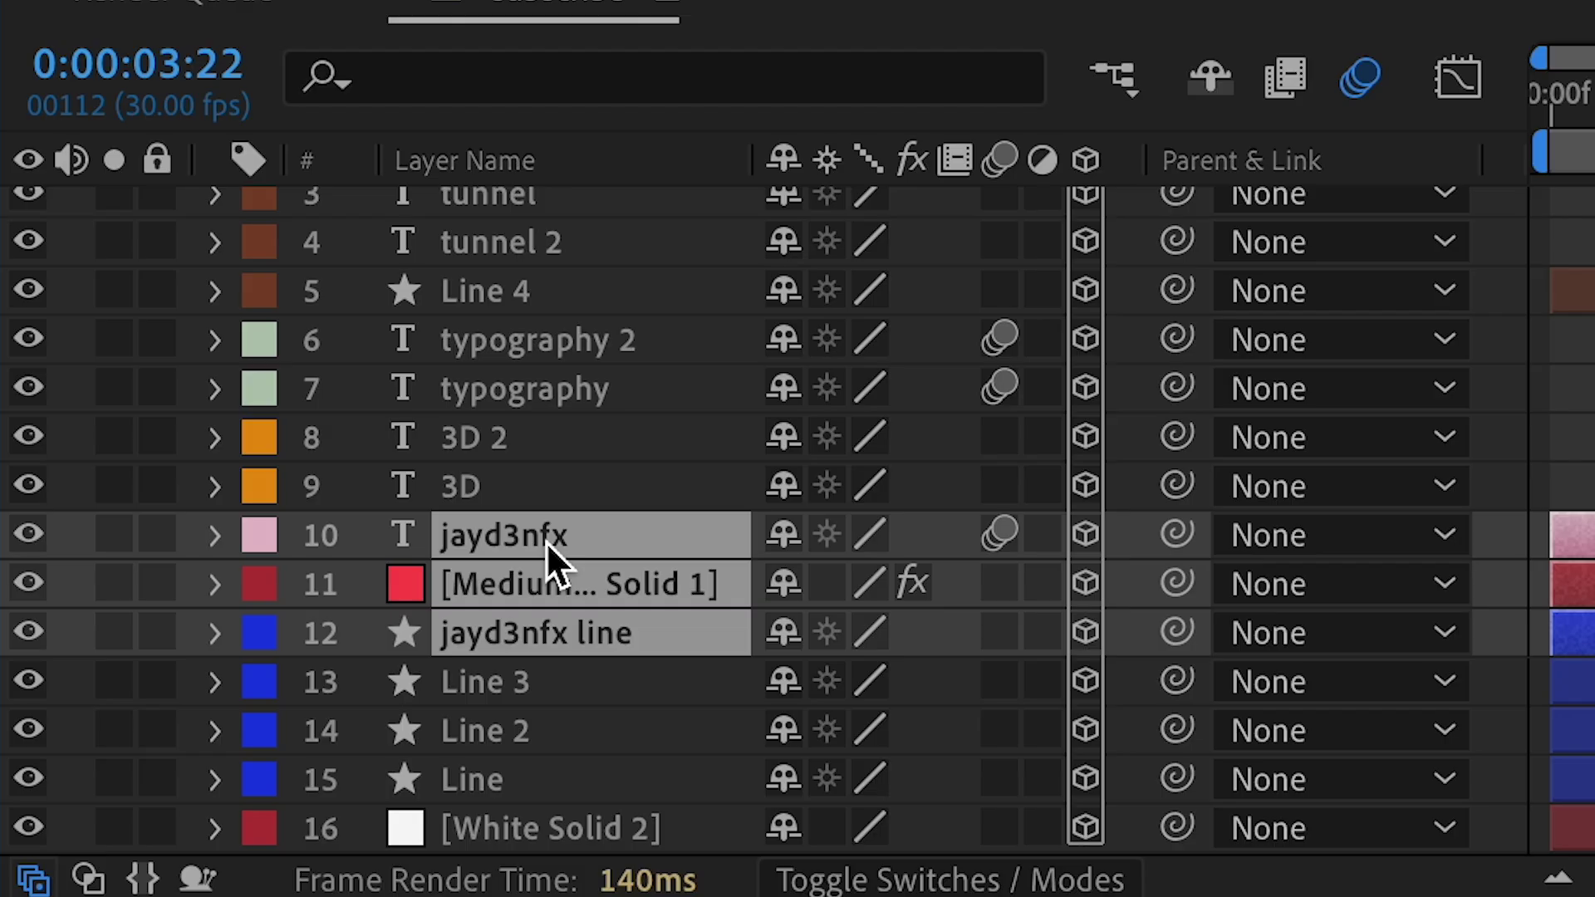
key(p)
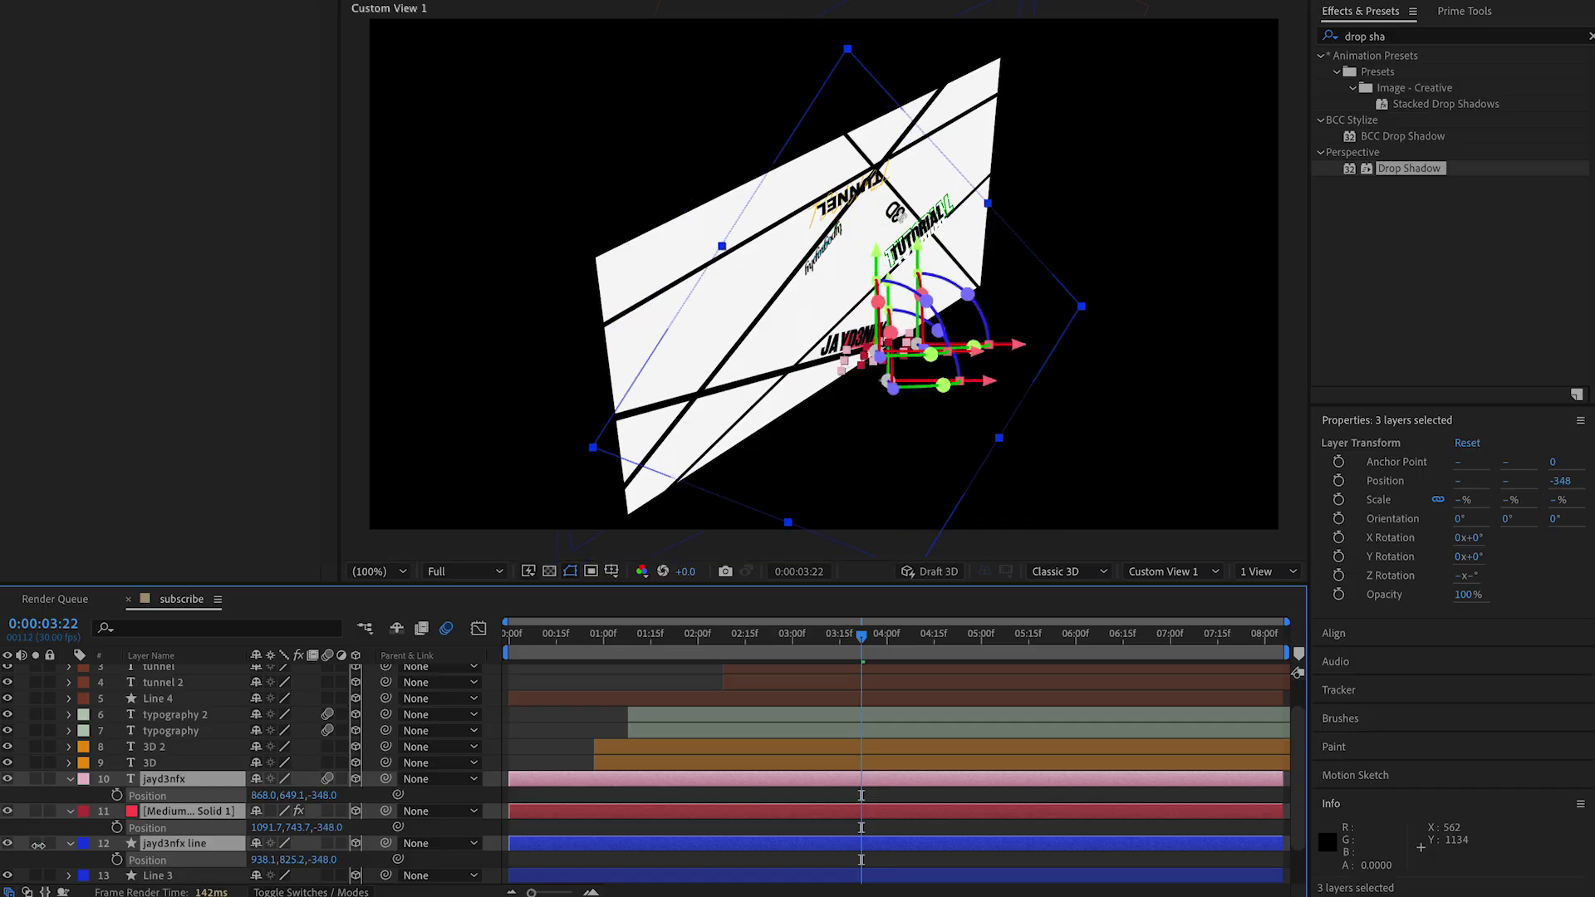
mouse_move(877, 351)
mouse_down()
mouse_move(854, 364)
mouse_move(882, 349)
mouse_up()
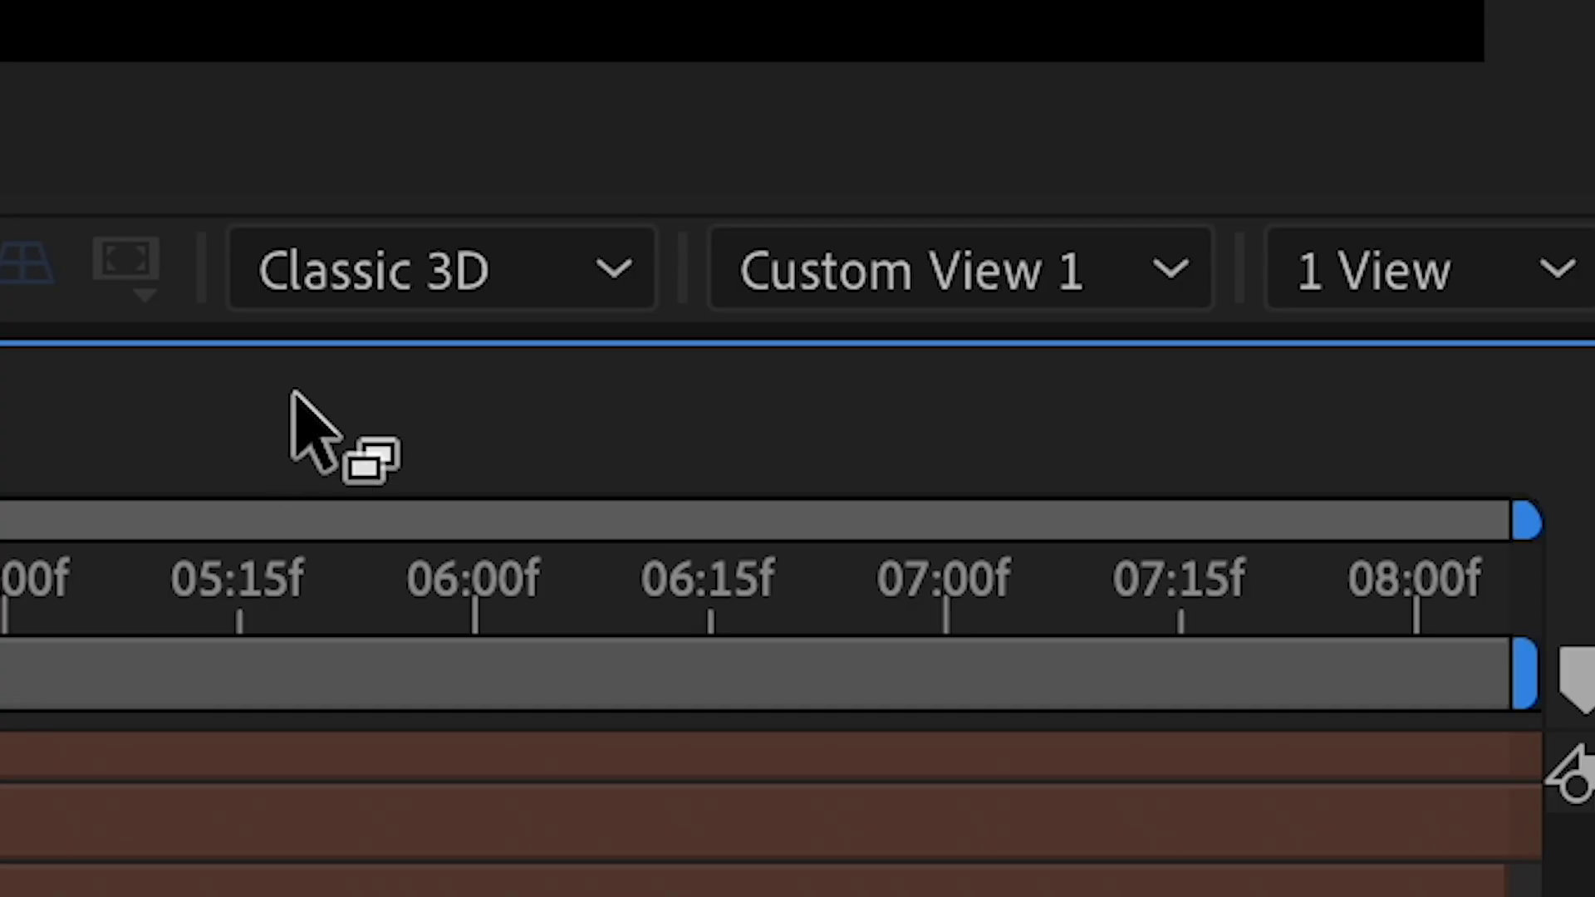
click(436, 278)
click(880, 270)
click(918, 386)
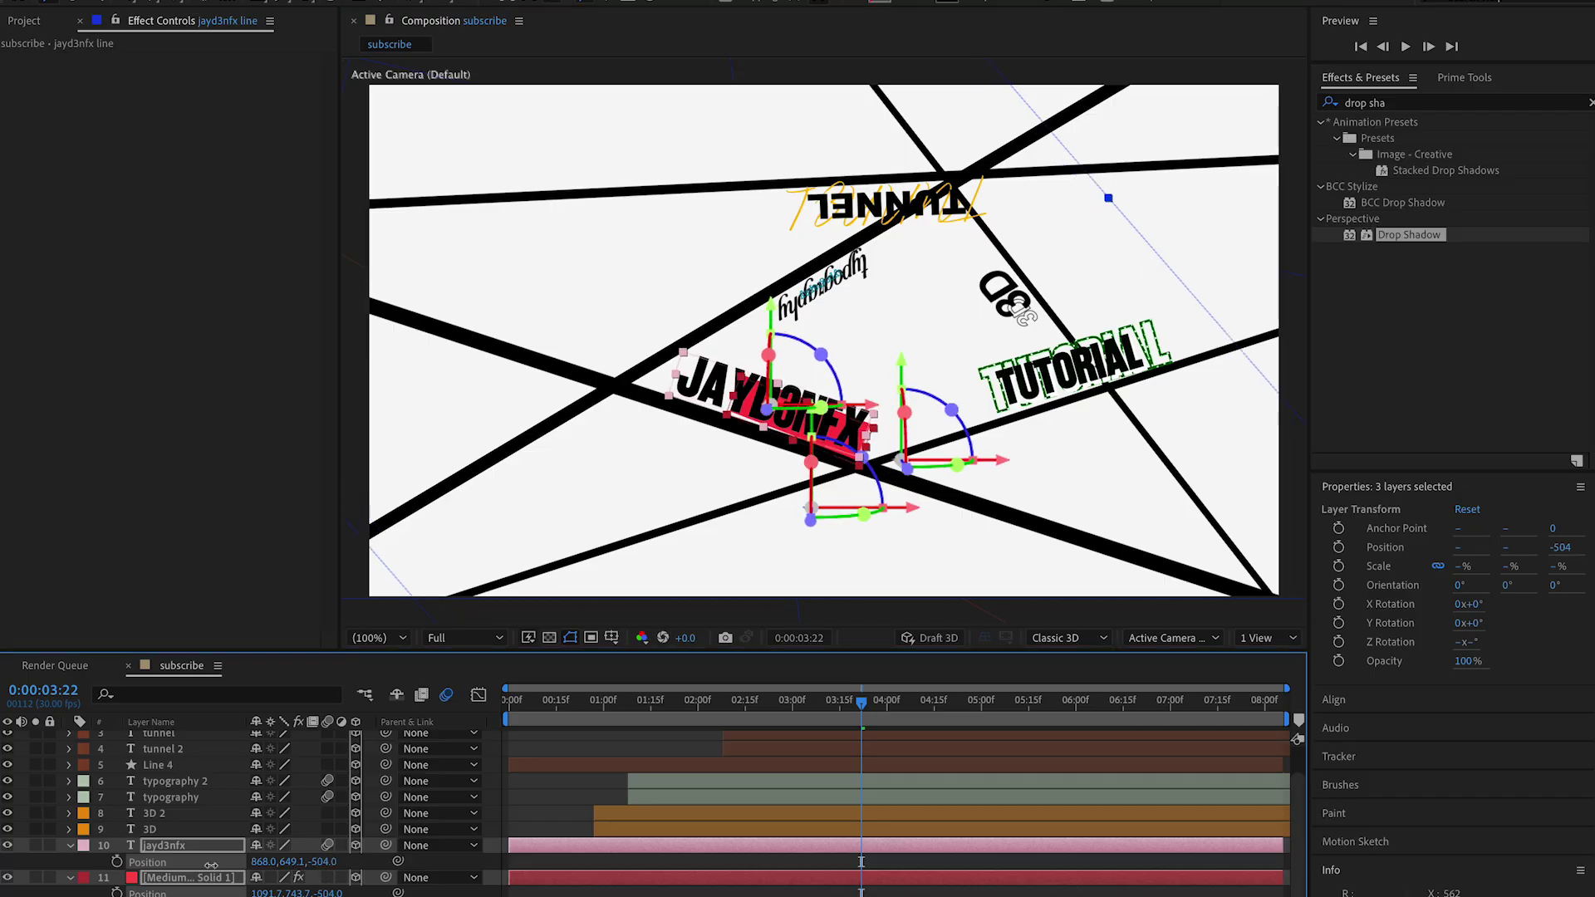
drag(211, 865, 139, 865)
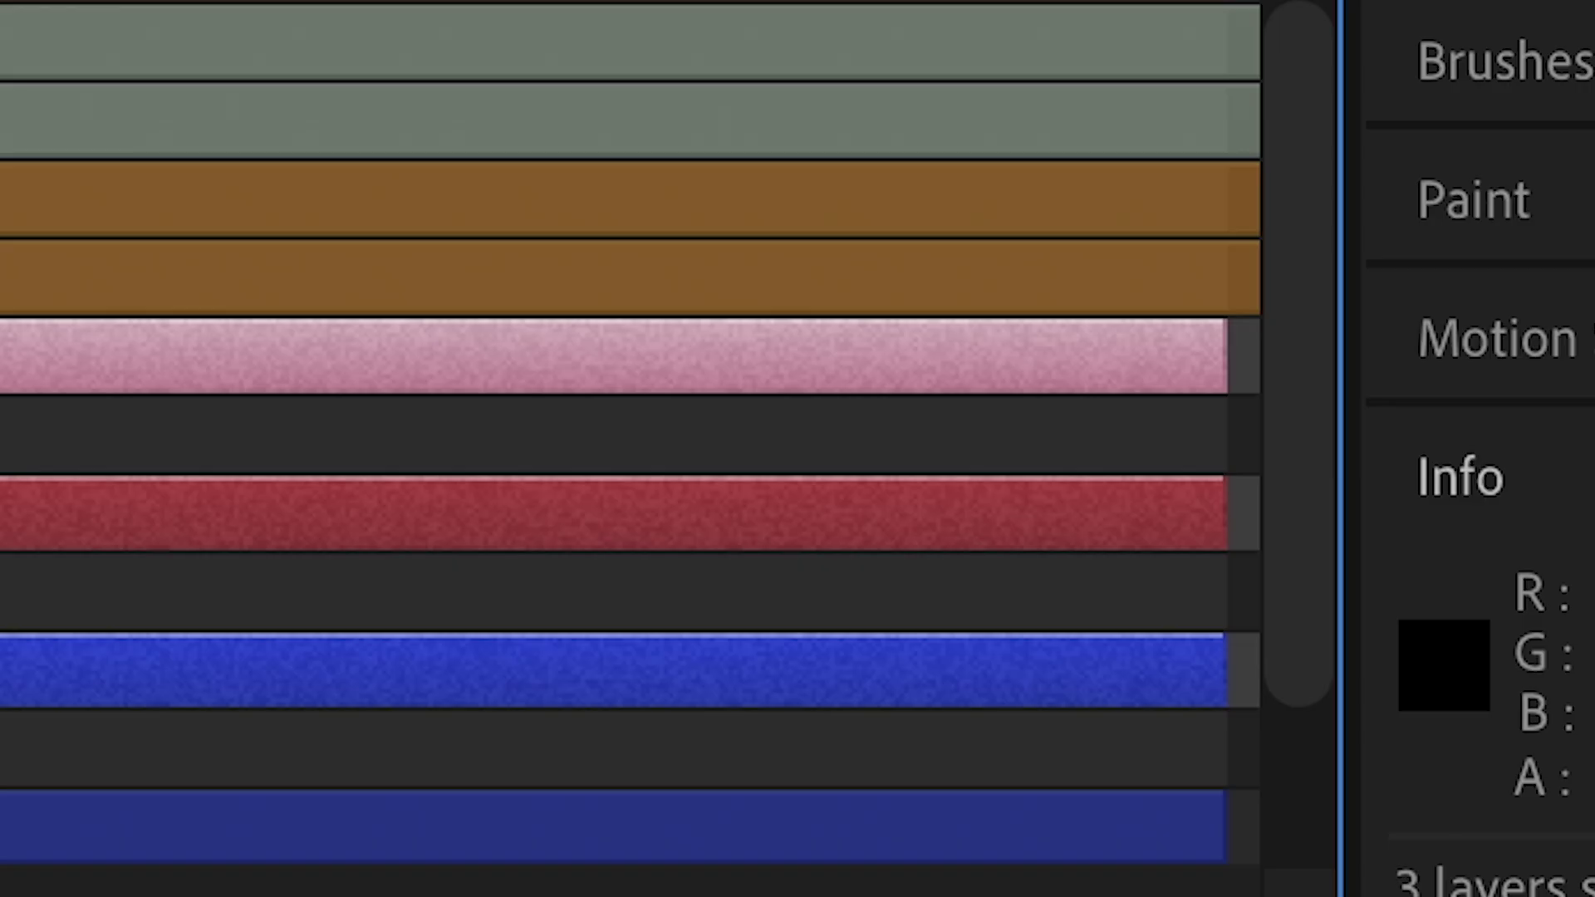
click(863, 2)
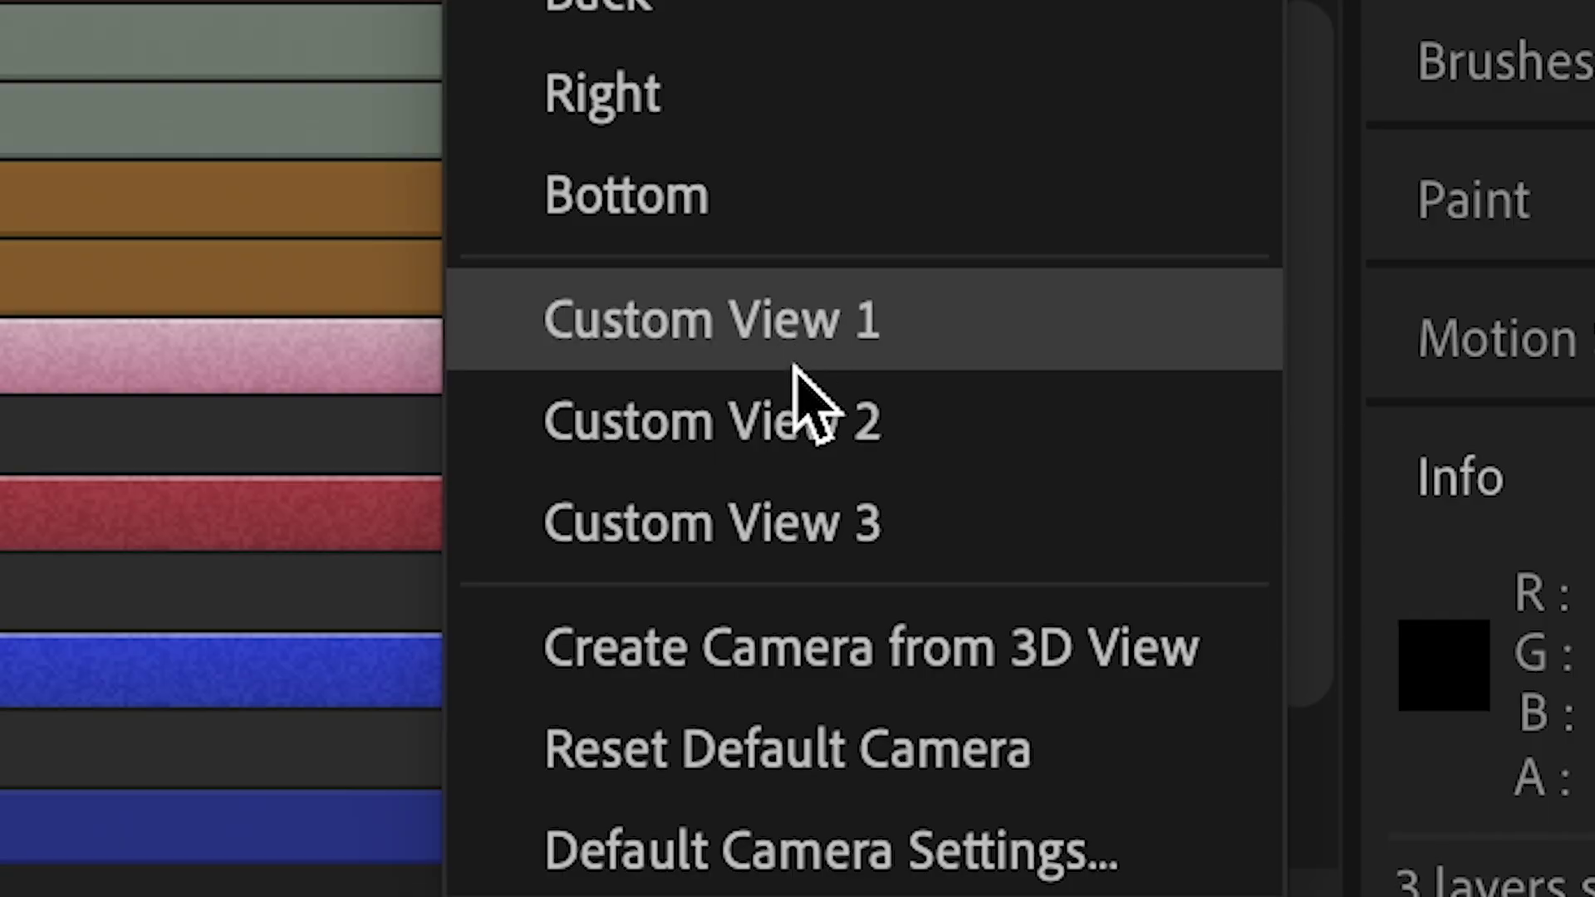
click(797, 309)
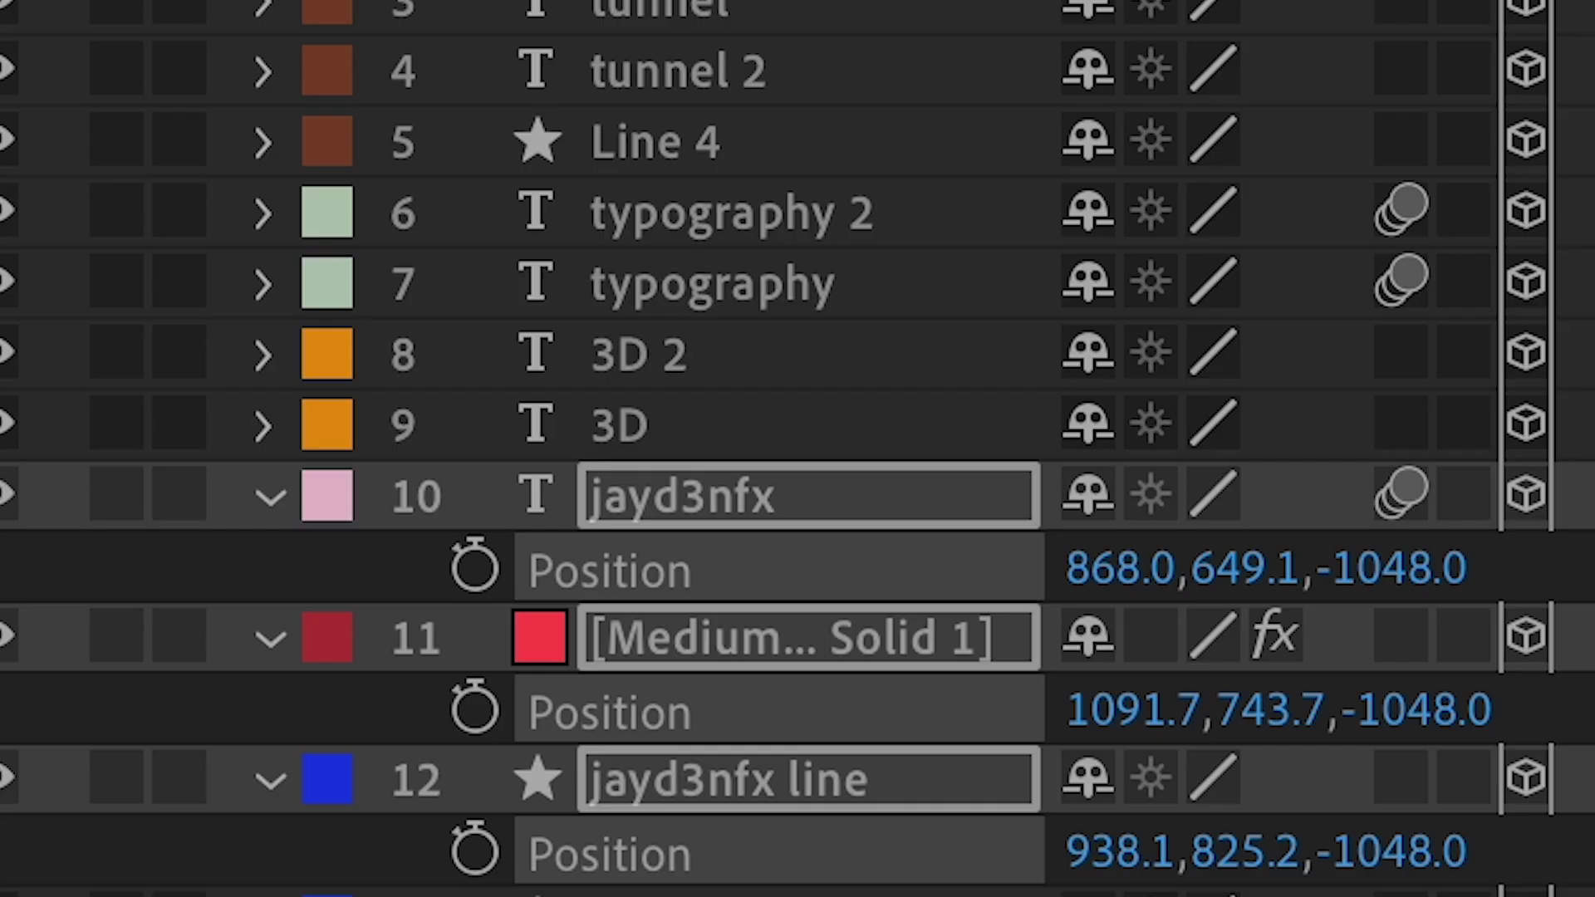
Rename the Line 2 layer to "3d line" and move it directly below the 3D text layer
click(621, 425)
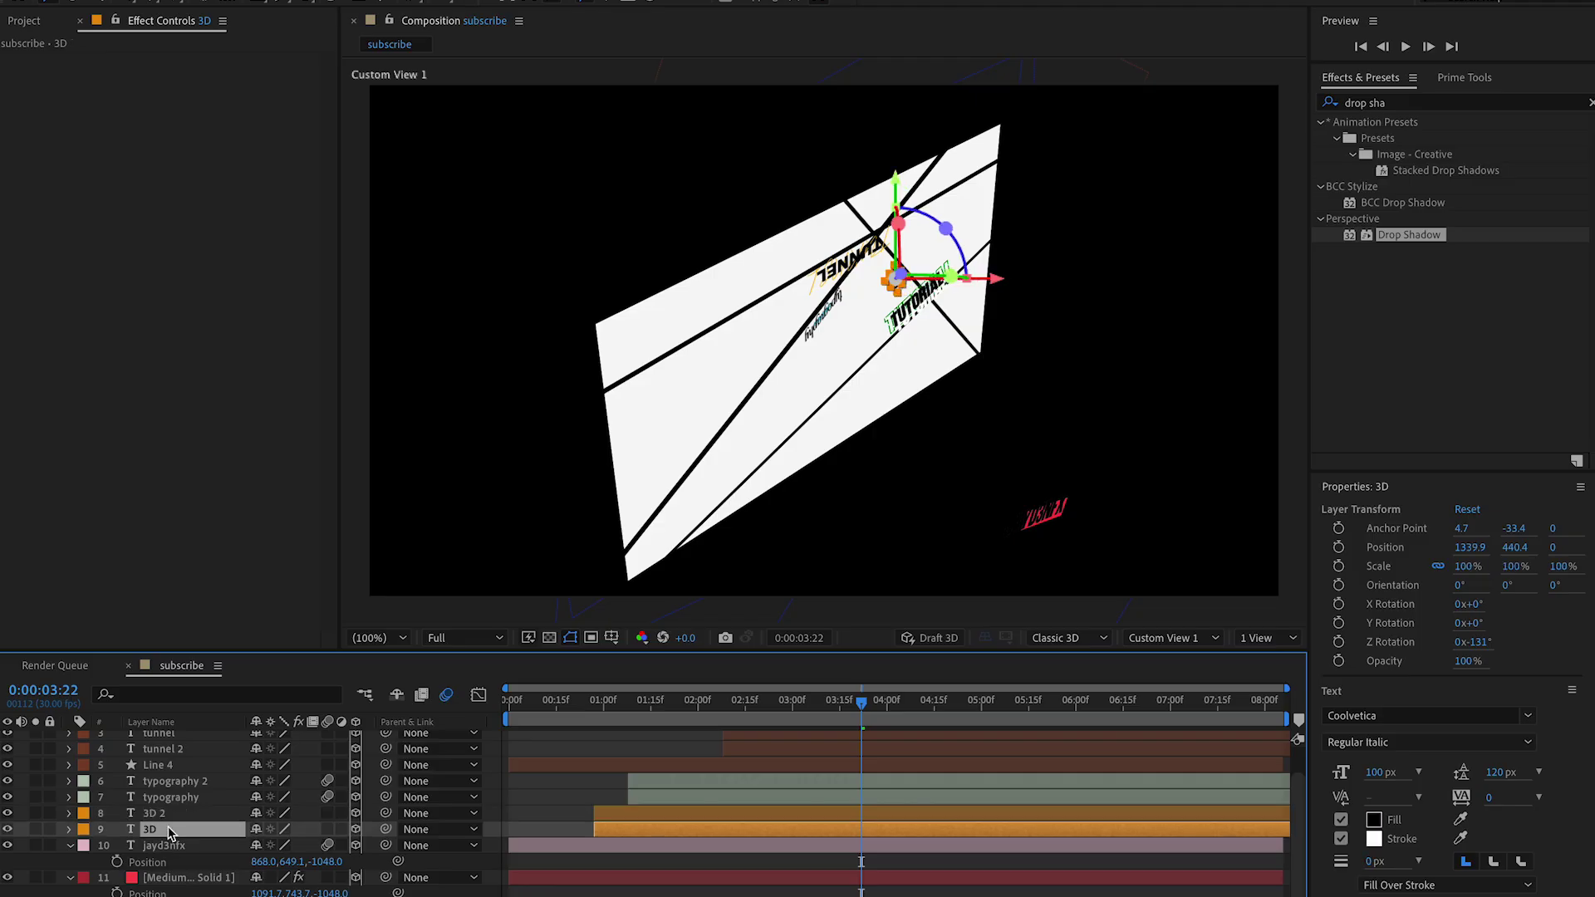
scroll(171, 833, down, 1)
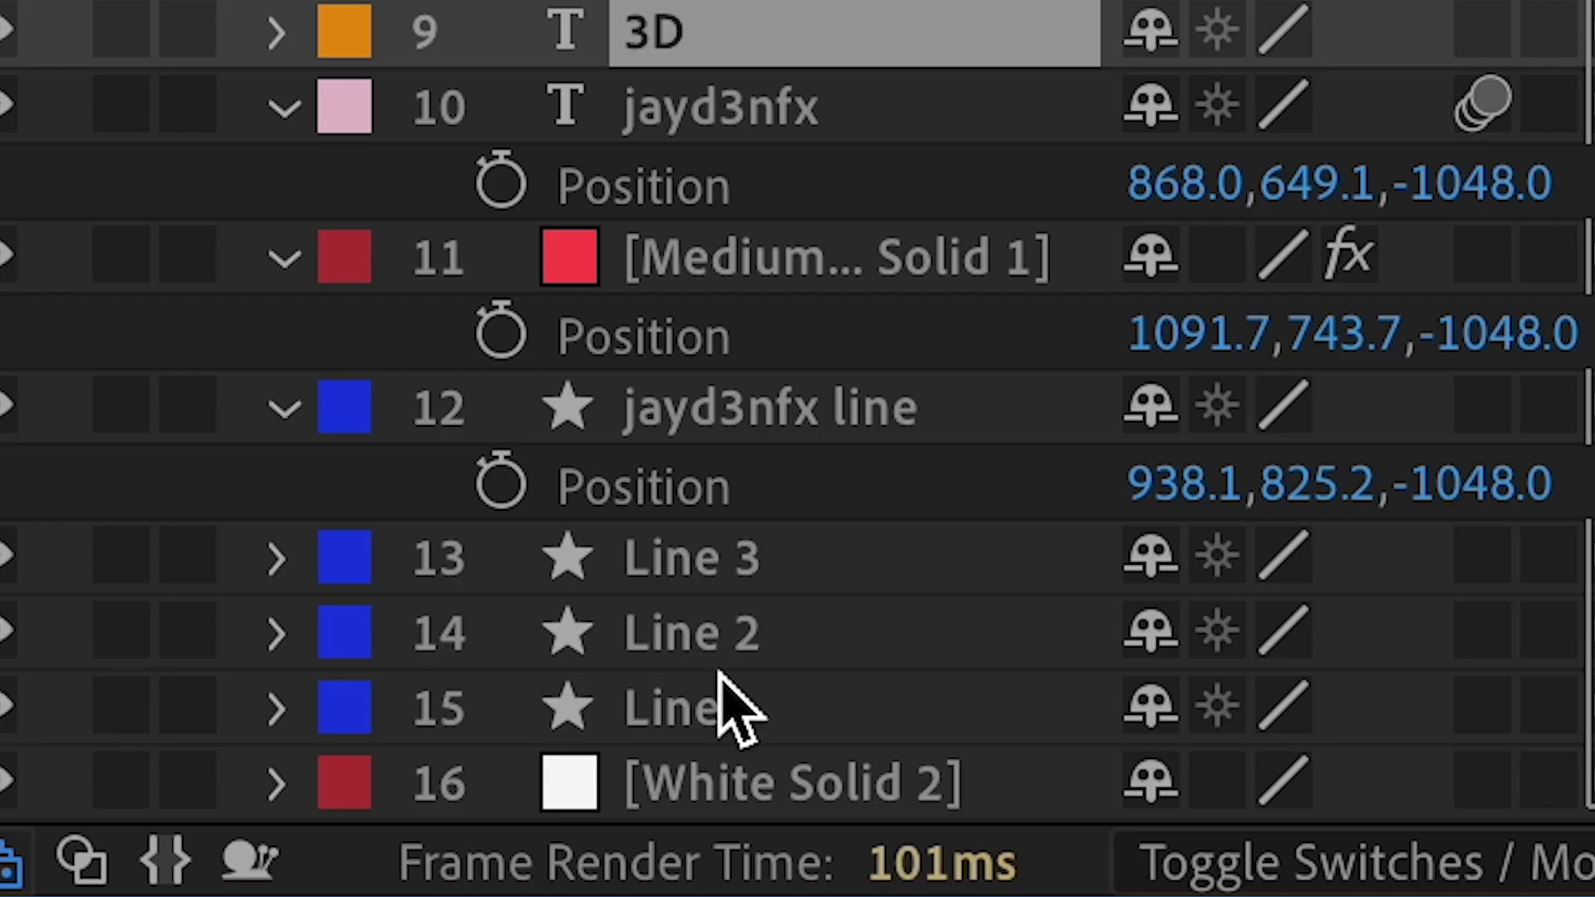
click(730, 648)
right_click(731, 652)
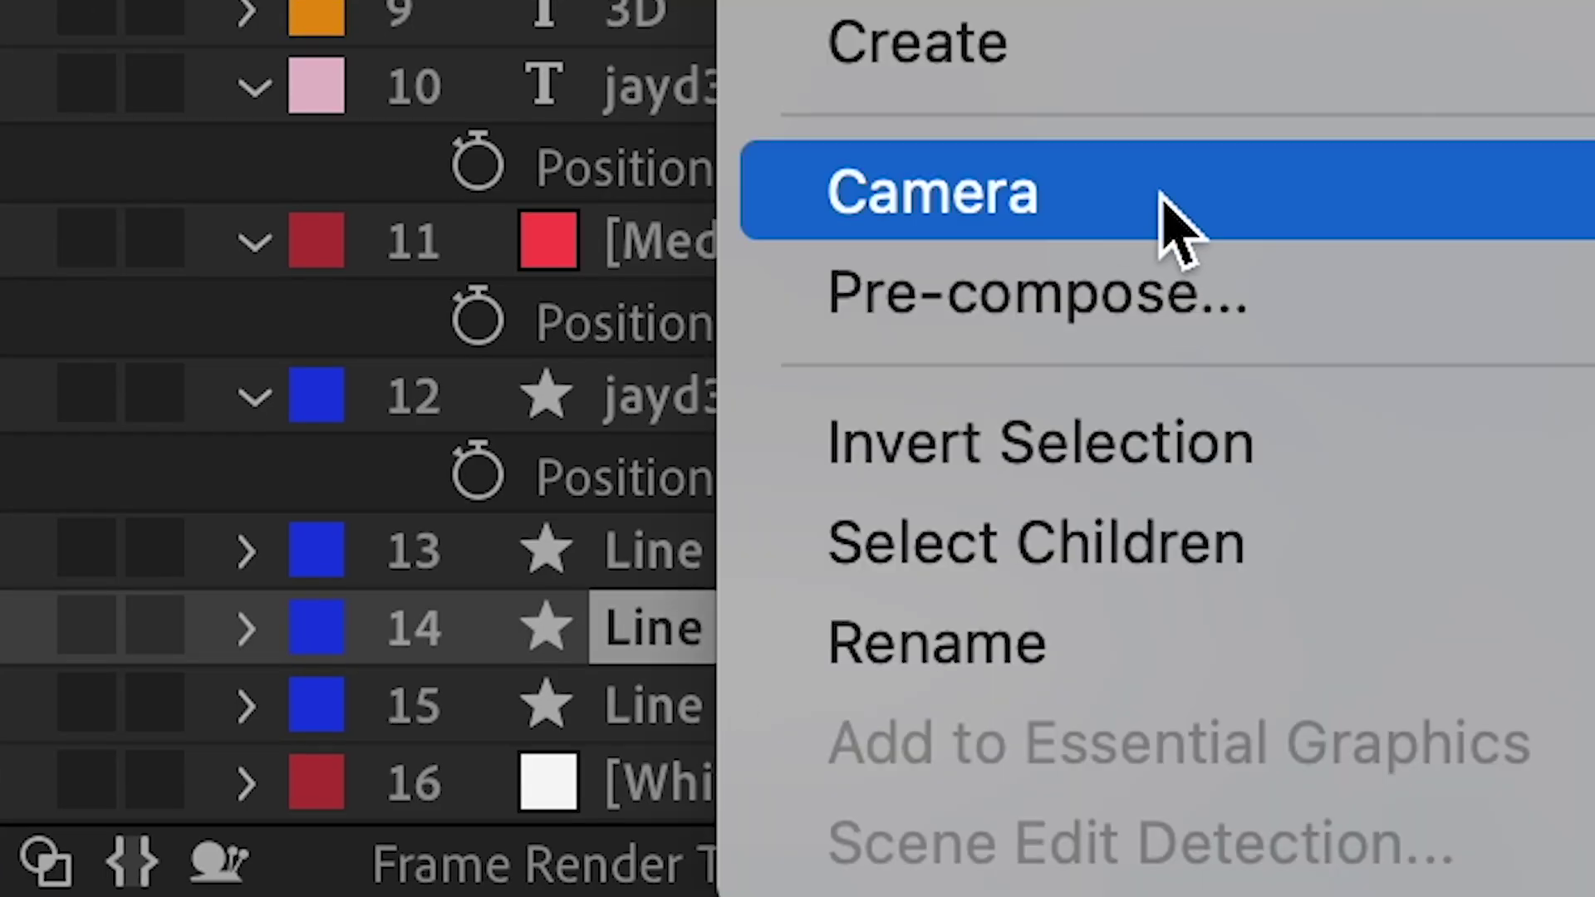
click(945, 645)
text(3d line)
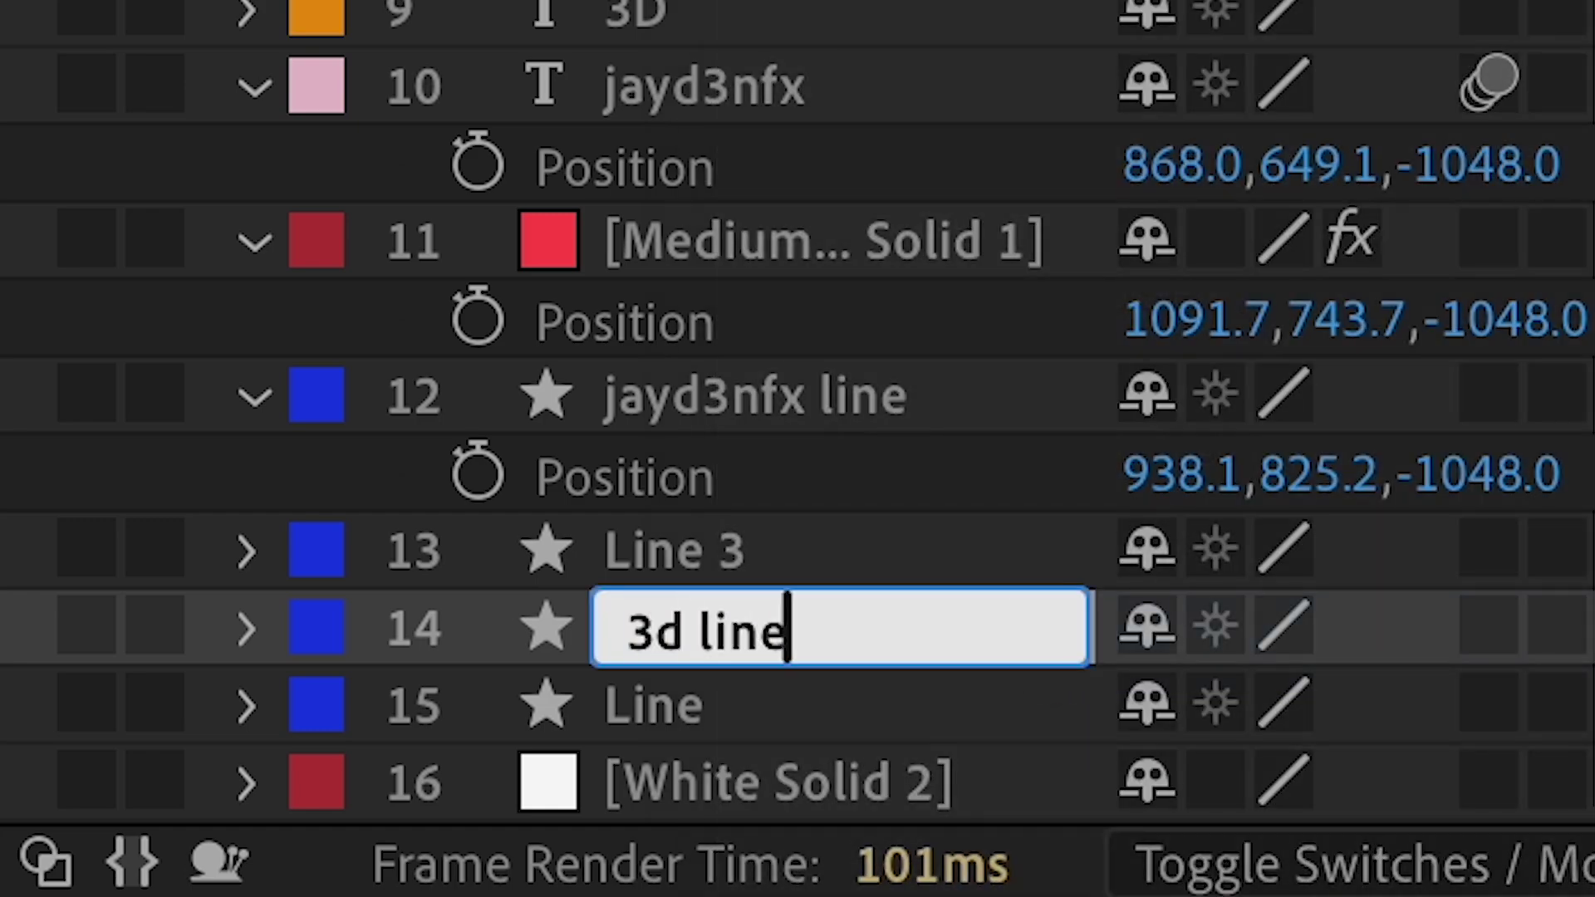
click(794, 518)
drag(795, 615, 829, 173)
drag(831, 280, 790, 449)
scroll(785, 455, up, 3)
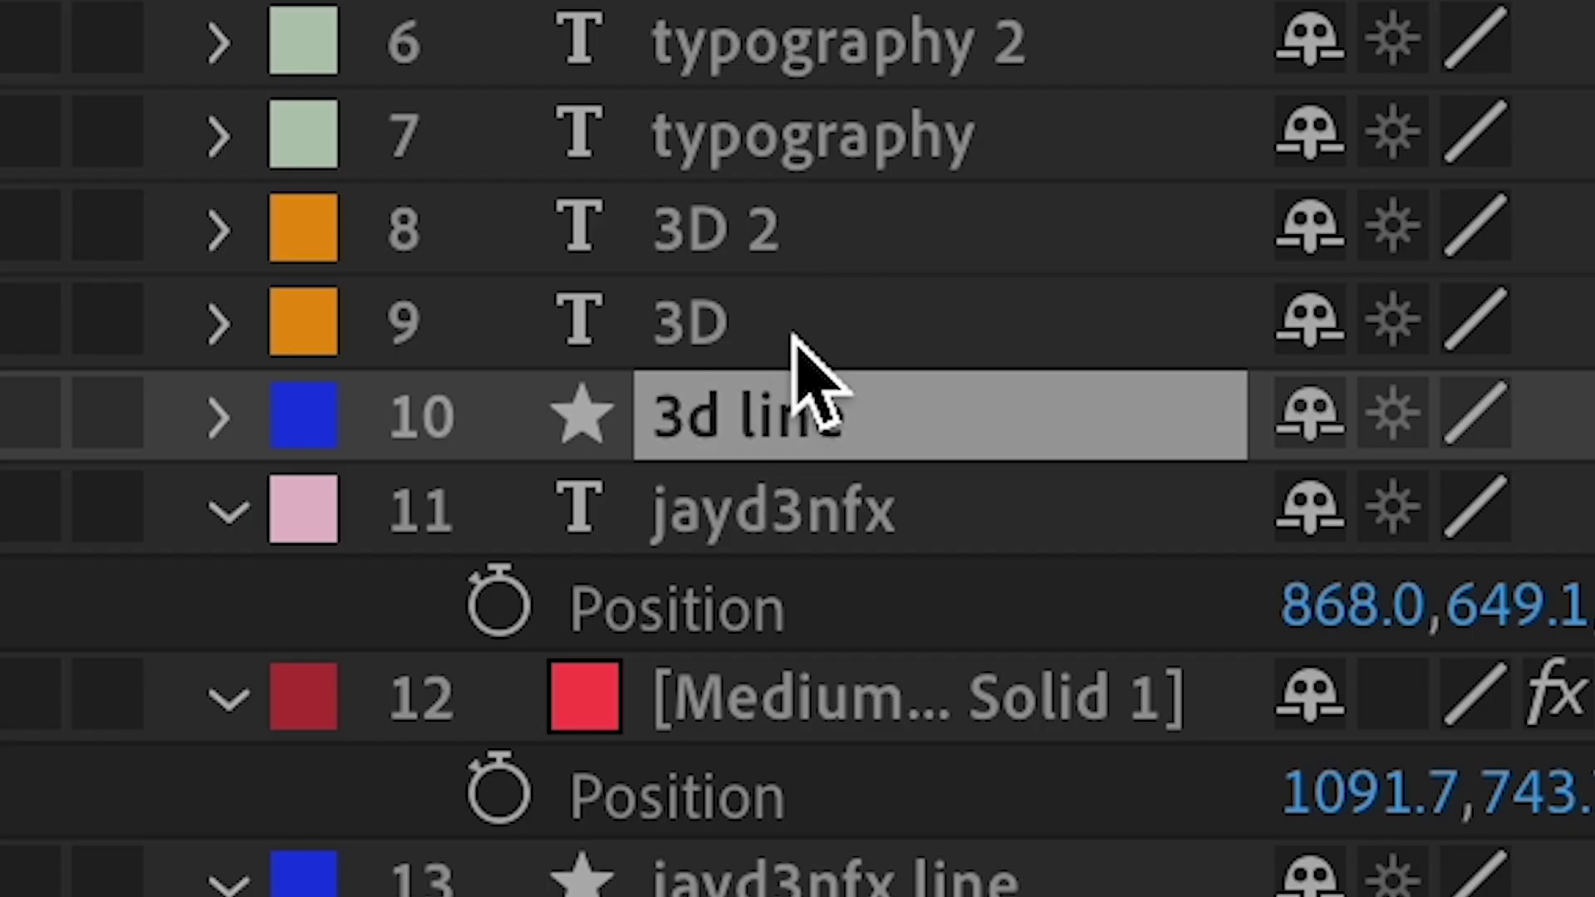
Bring 3D 2, 3D and 3d line forward to a Z Position of -738 and shift them so 3D sits at 1110.9, 441.4
shift+click(793, 250)
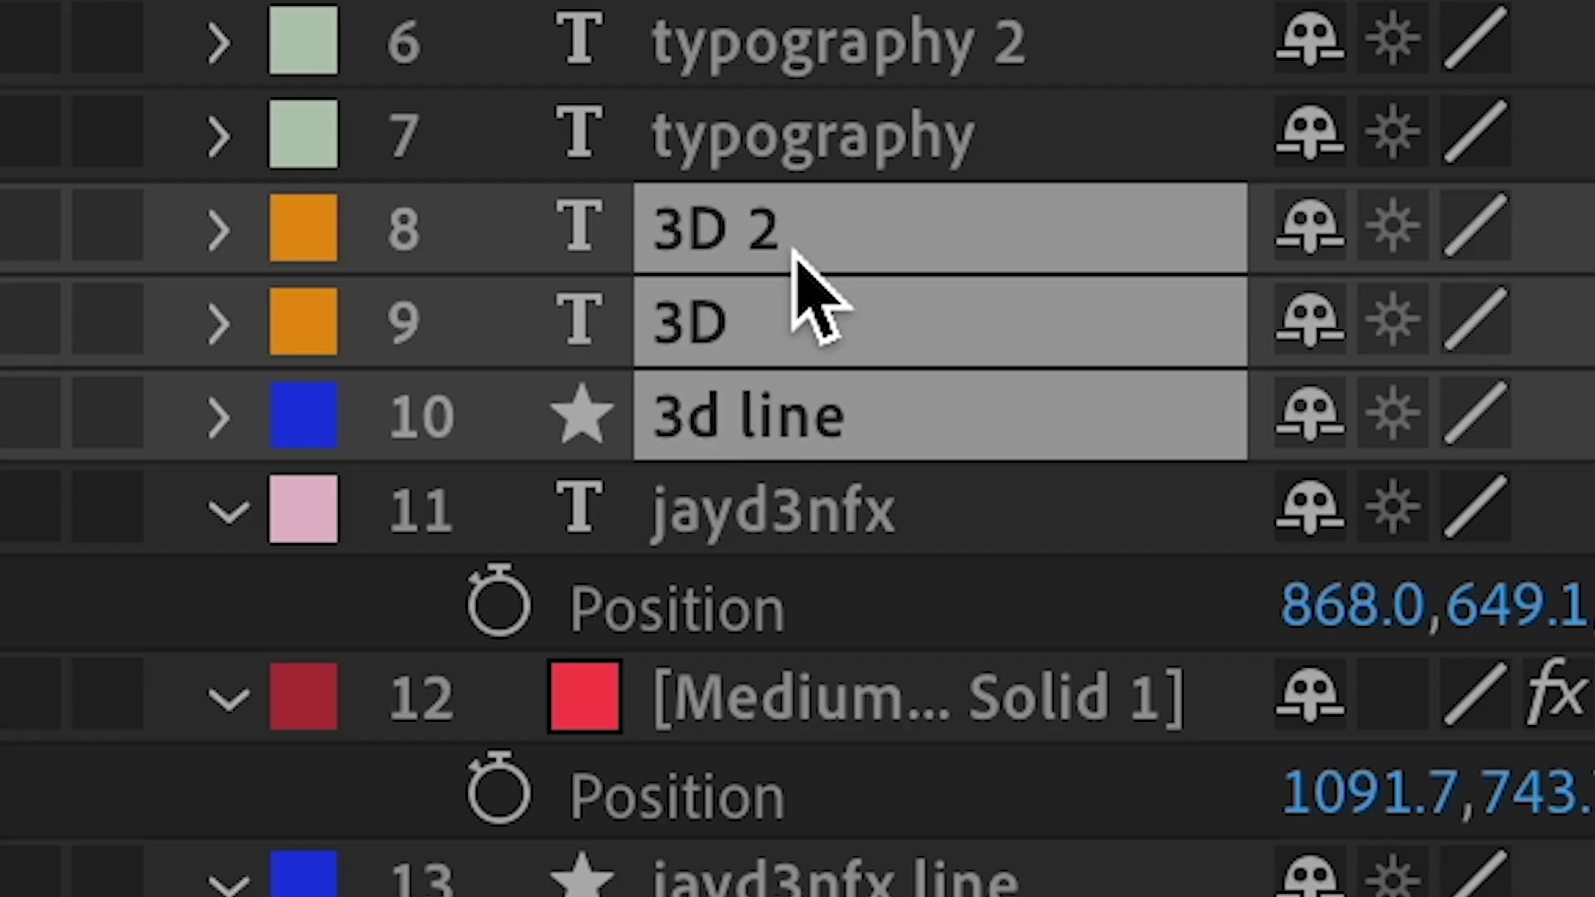
key(p)
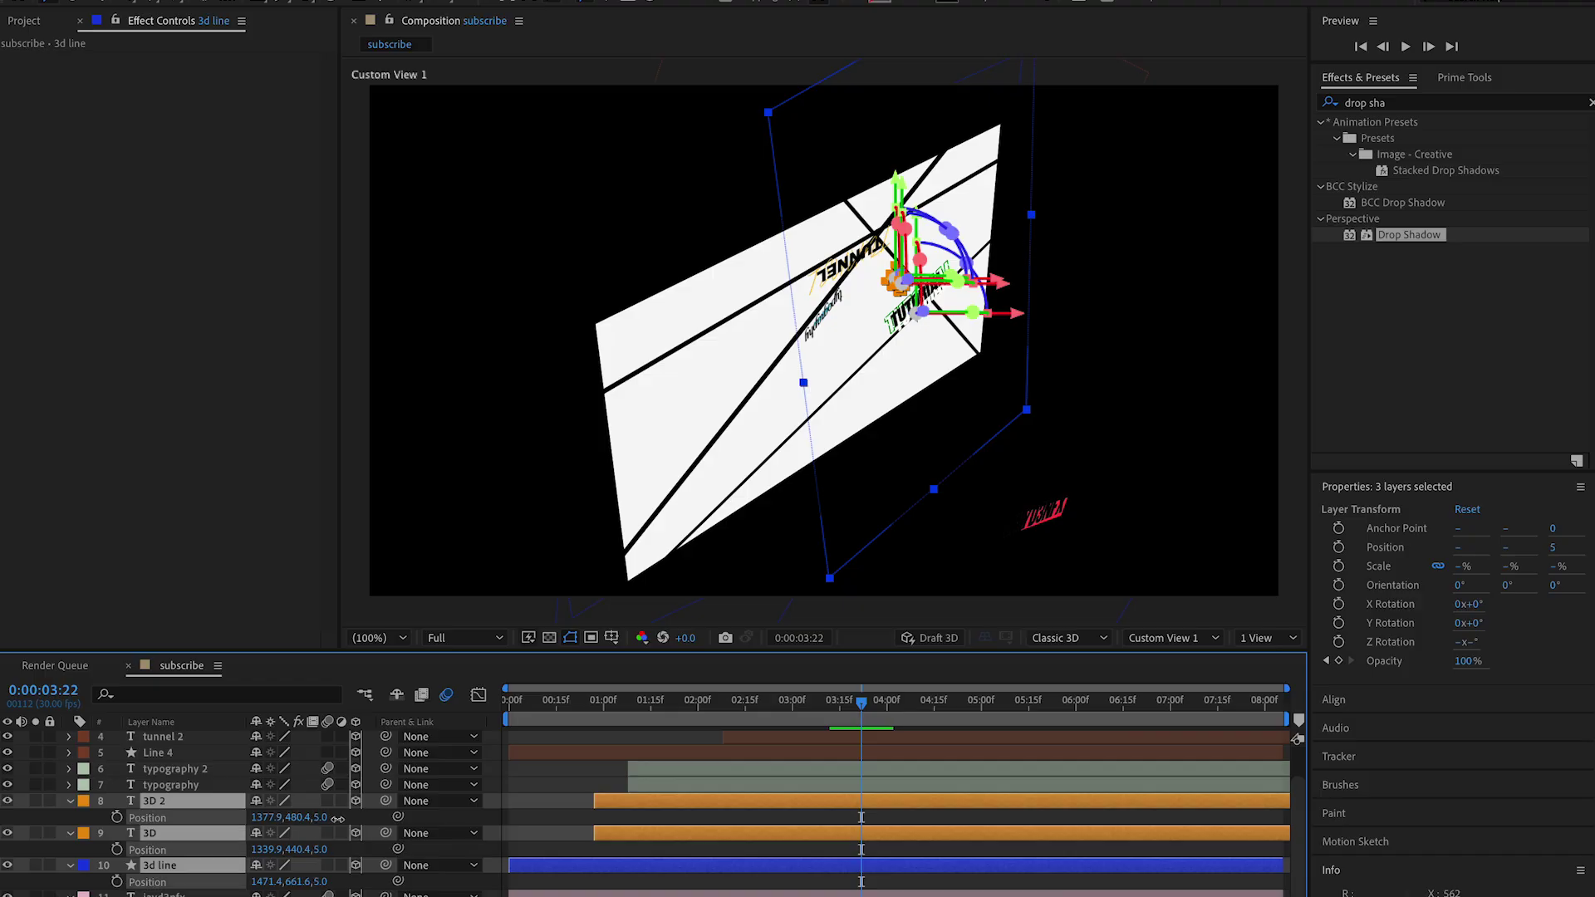
drag(375, 809, 149, 809)
click(1079, 639)
click(1156, 641)
click(1161, 657)
drag(328, 817, 40, 835)
mouse_move(270, 819)
mouse_down()
mouse_move(79, 821)
mouse_move(297, 818)
mouse_up()
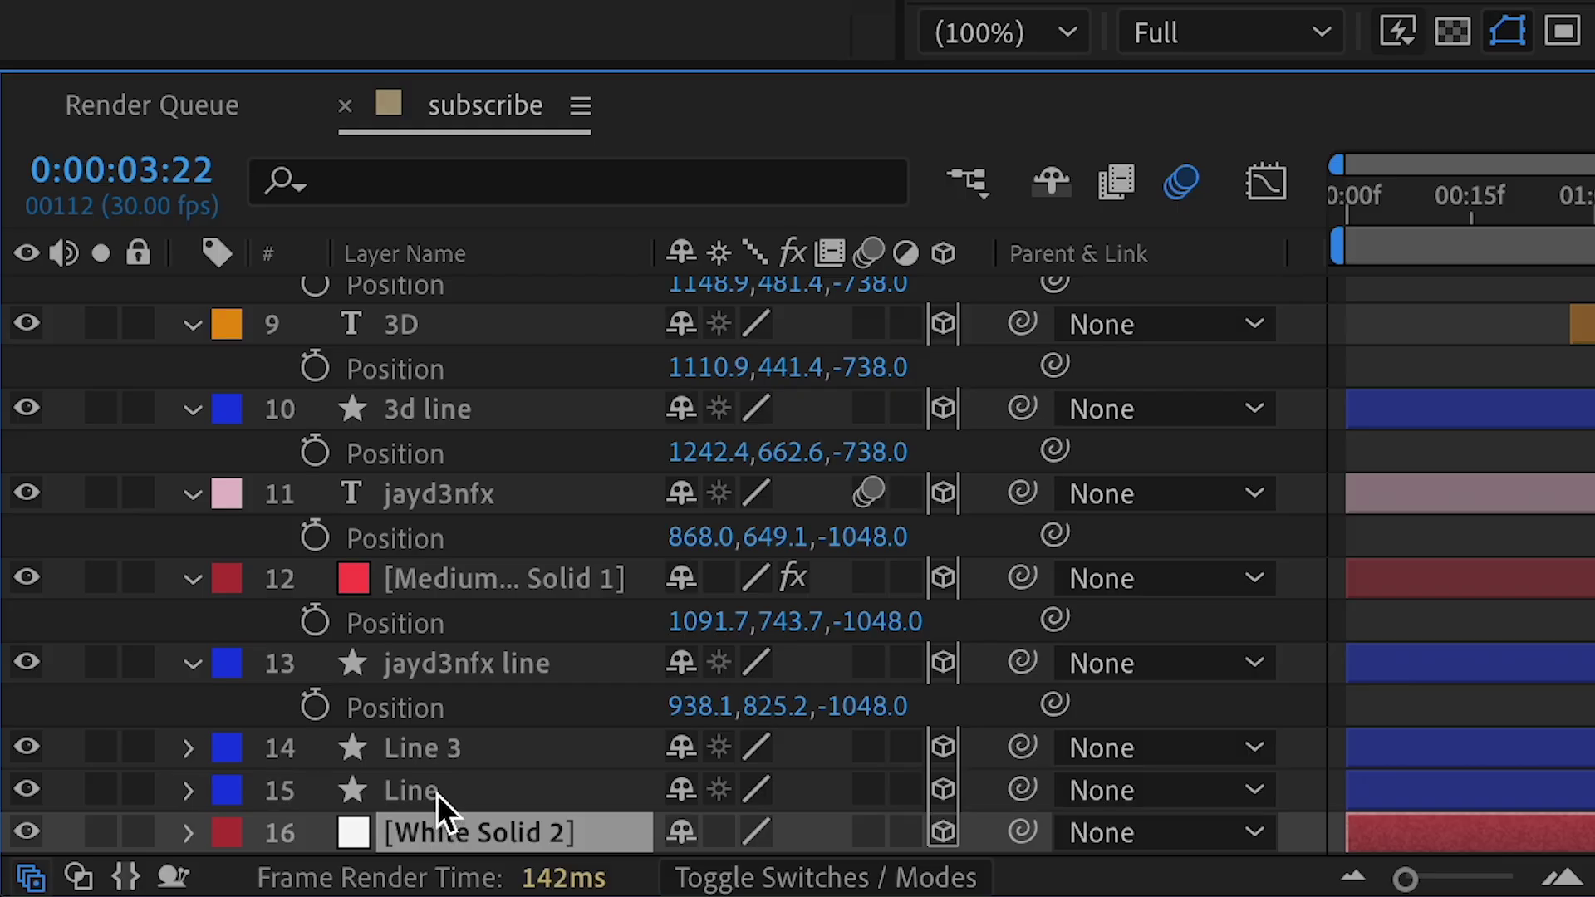
Rename the layer called Line to "typography line" and move it directly below the typography layer
click(437, 794)
right_click(437, 794)
click(617, 758)
text(typography line)
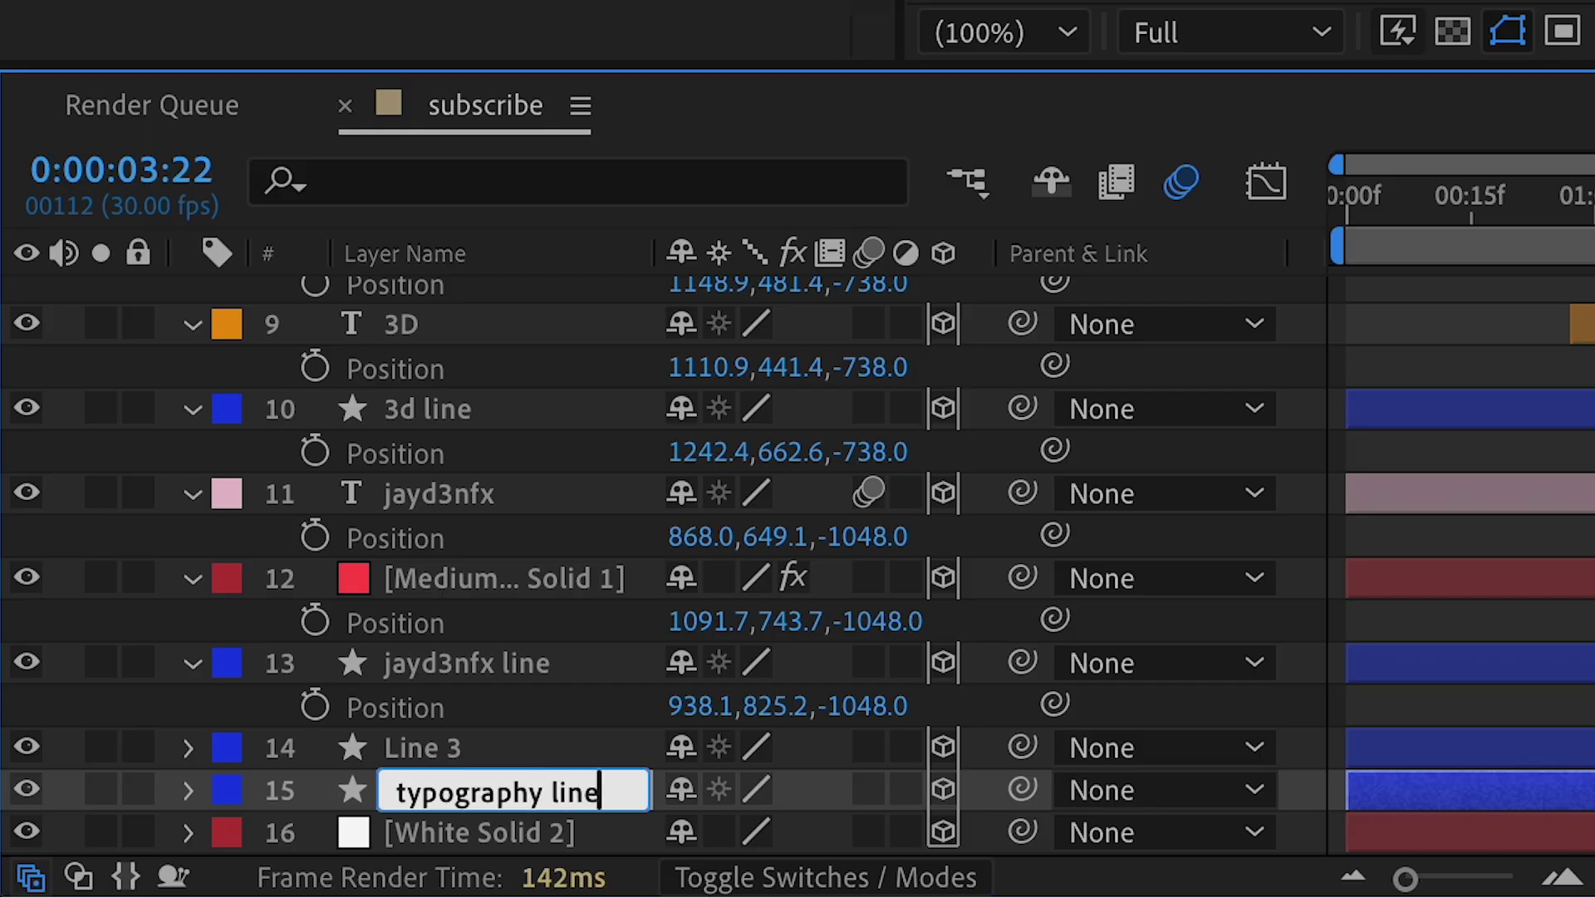
click(575, 743)
drag(490, 797, 525, 560)
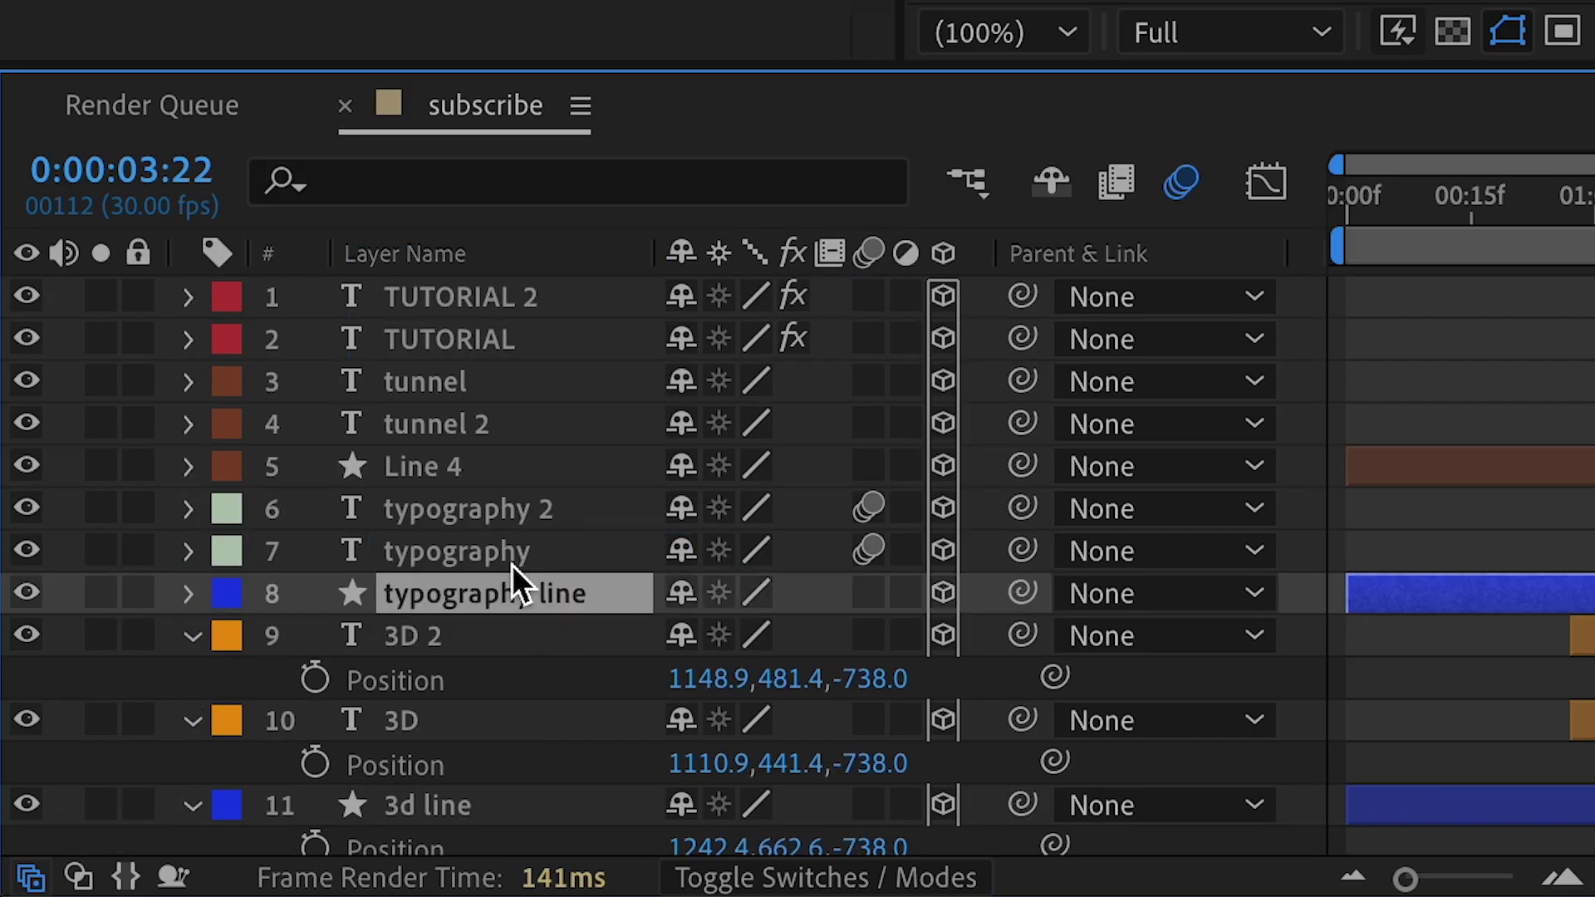
Set the Z Position of typography 2, typography and typography line to -61 together
shift+click(469, 508)
key(p)
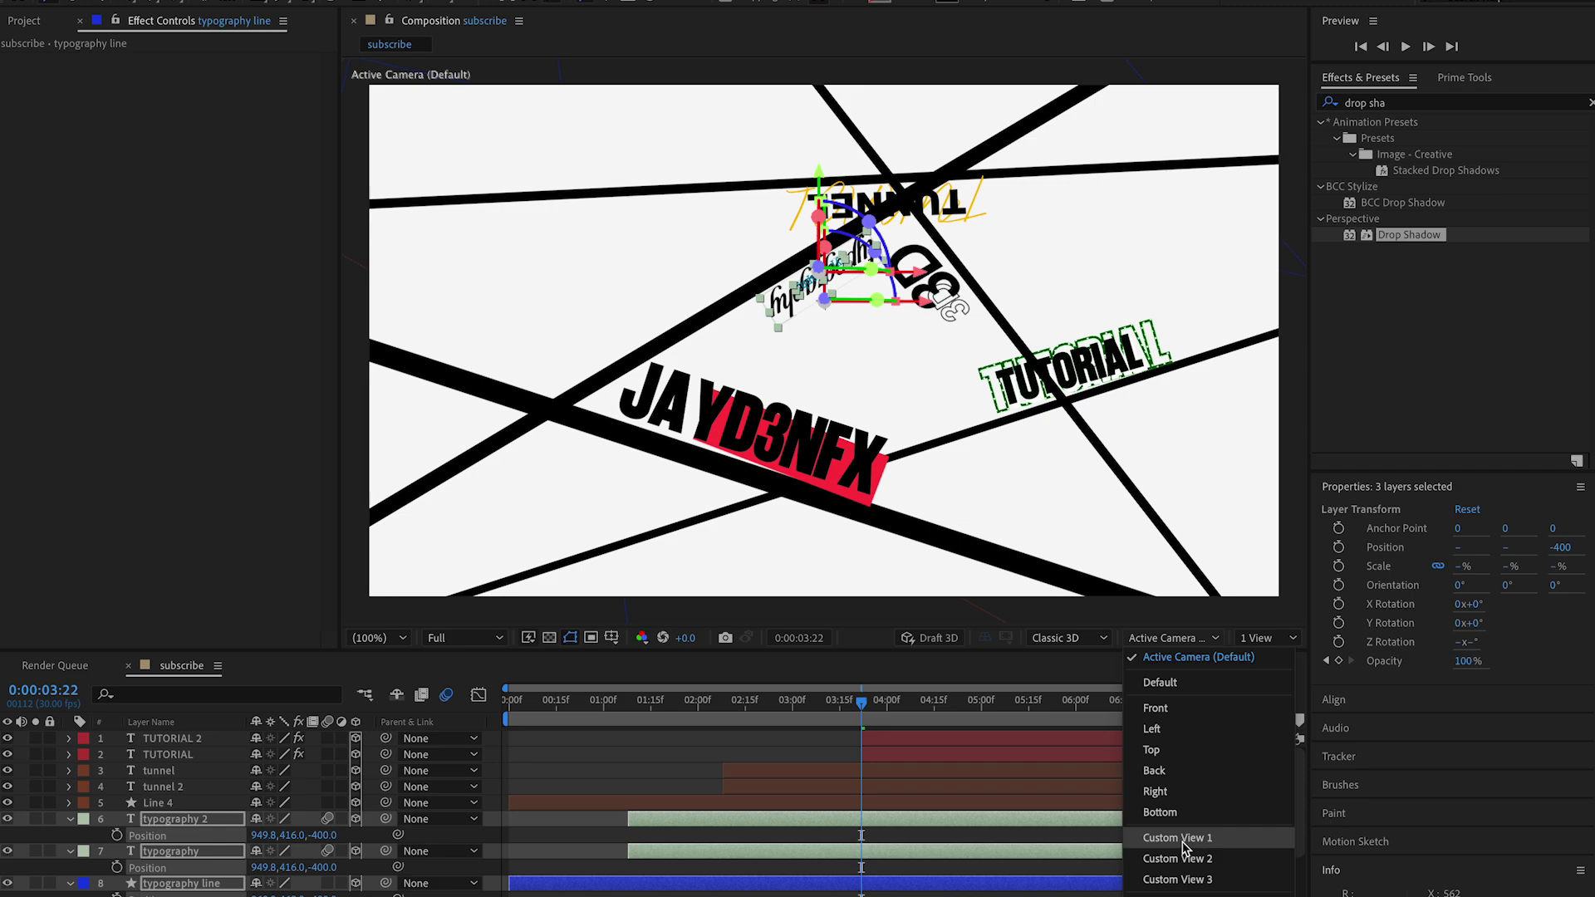
click(1183, 839)
drag(293, 836, 657, 847)
key(ctrl+z)
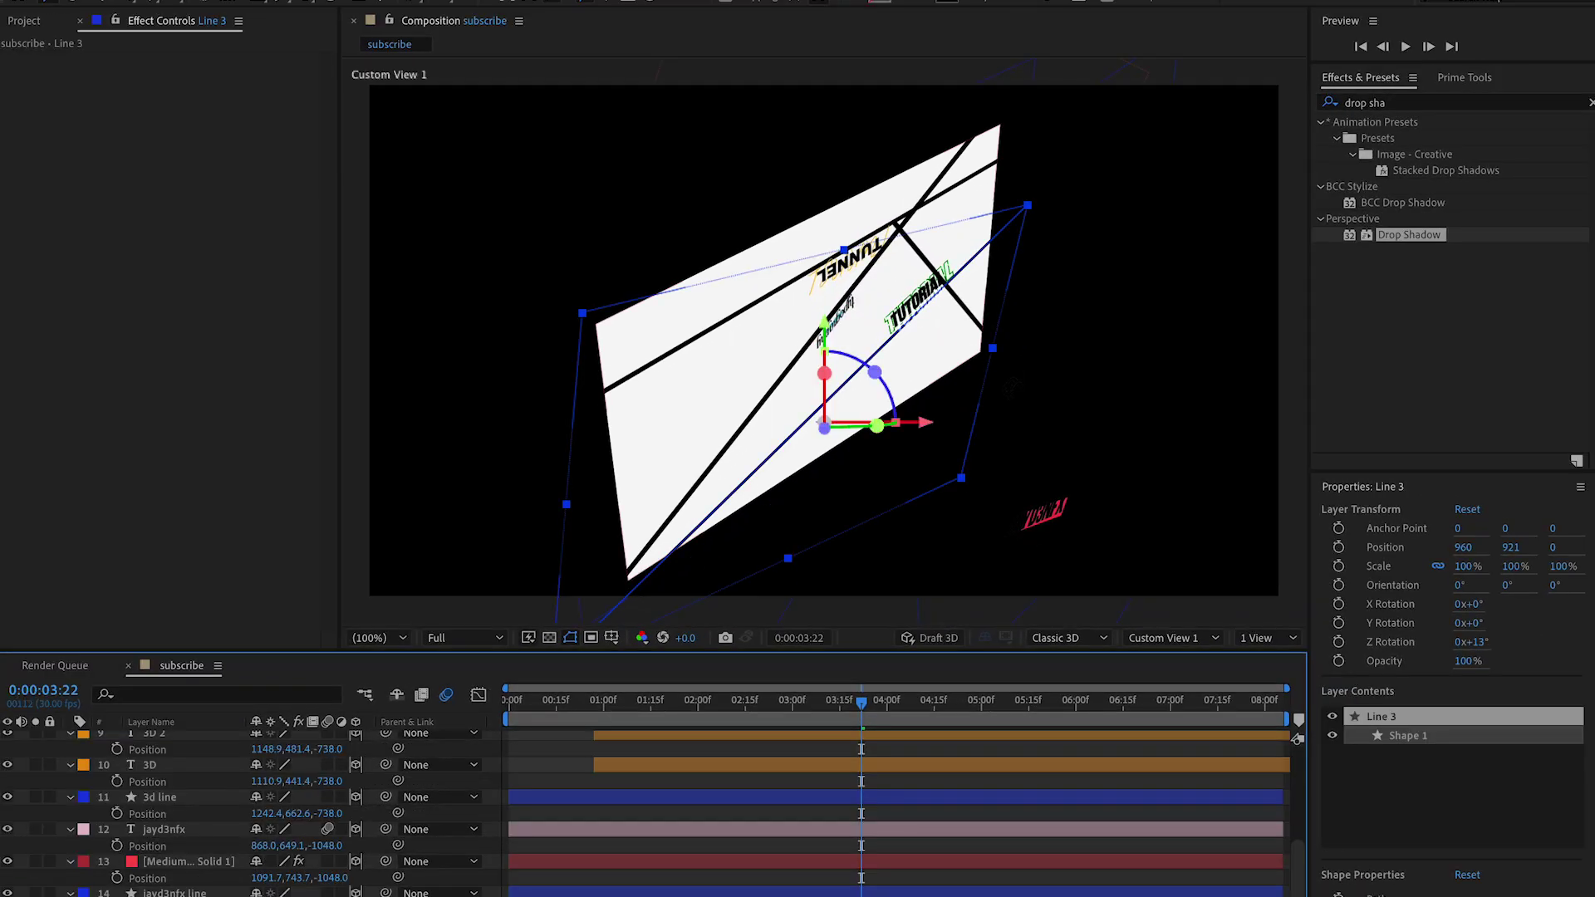
Push White Solid 2 back along Z and scale it up to 334% so it fills the active camera view
click(636, 444)
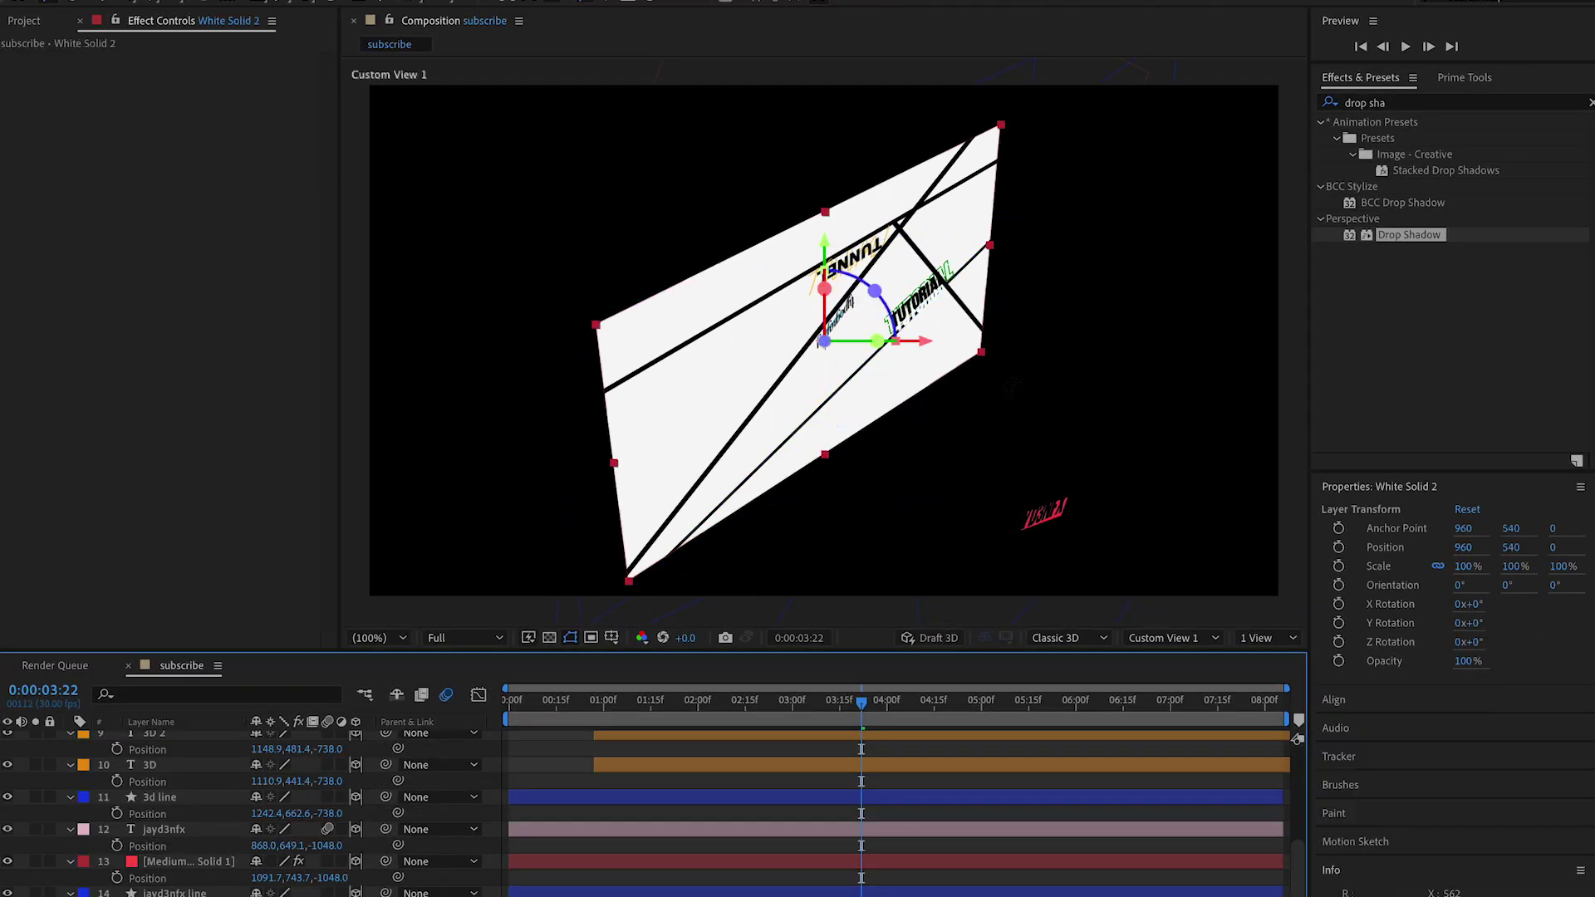
click(1163, 637)
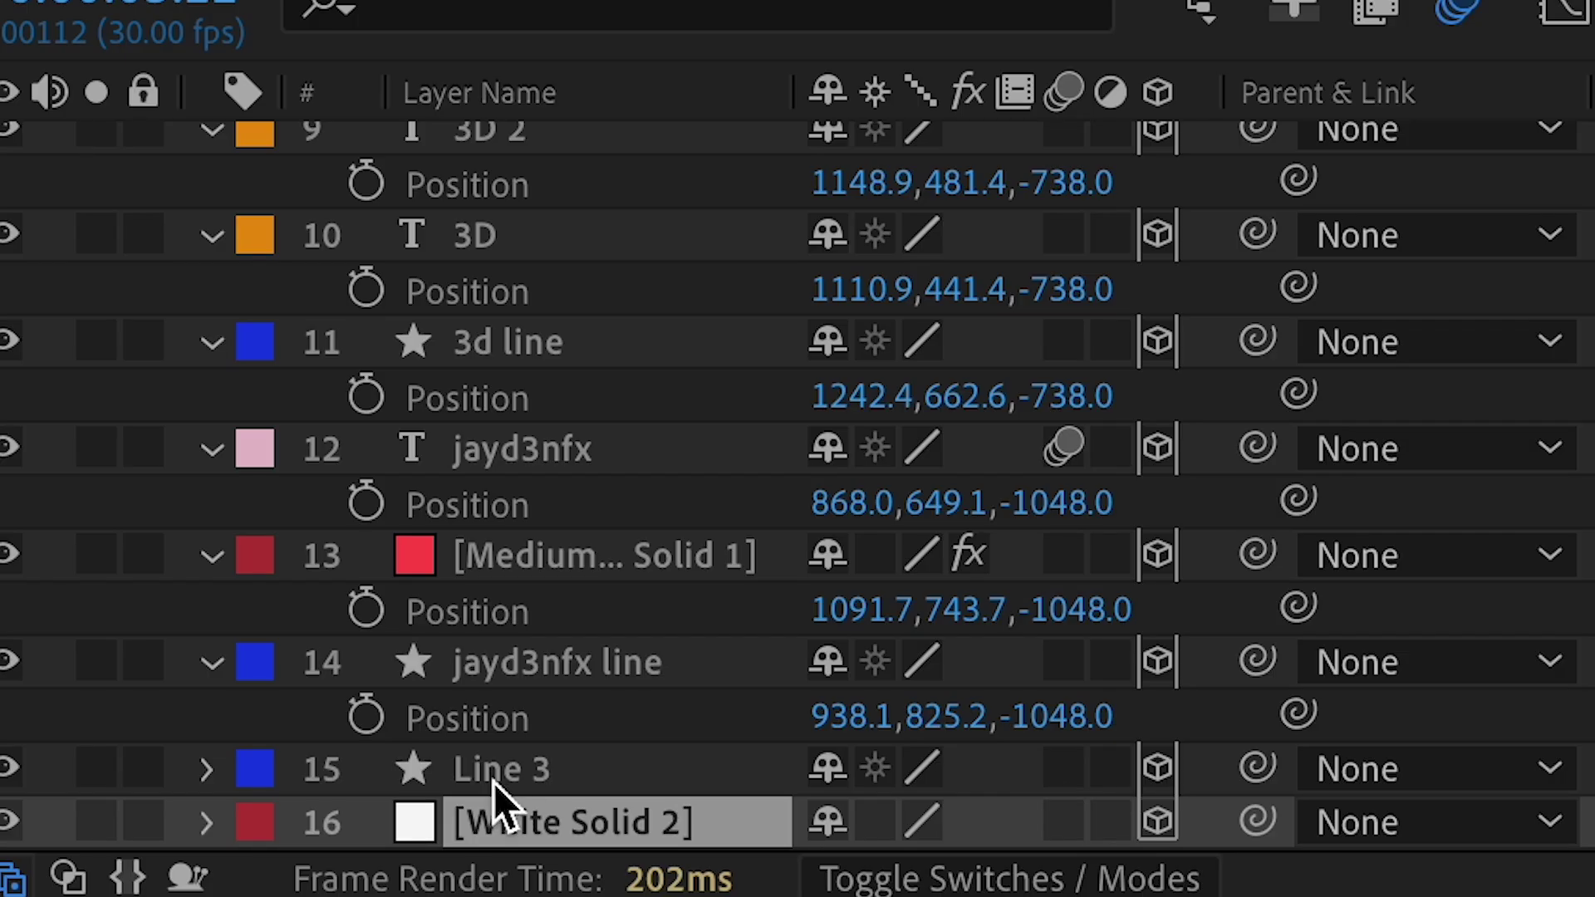
key(p)
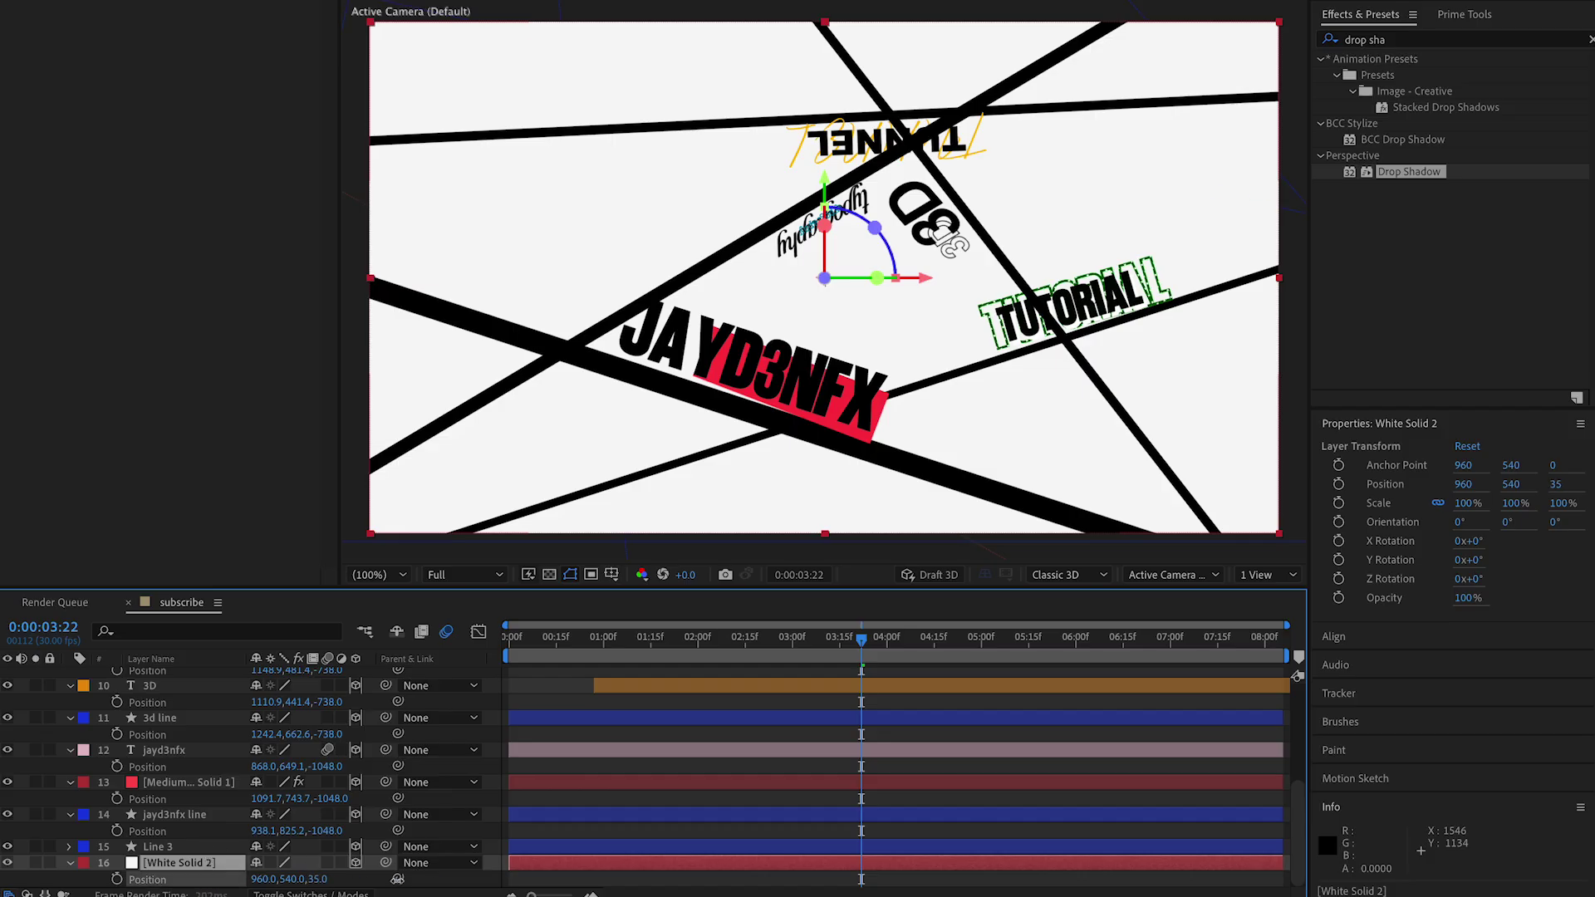
drag(397, 879, 1226, 763)
key(s)
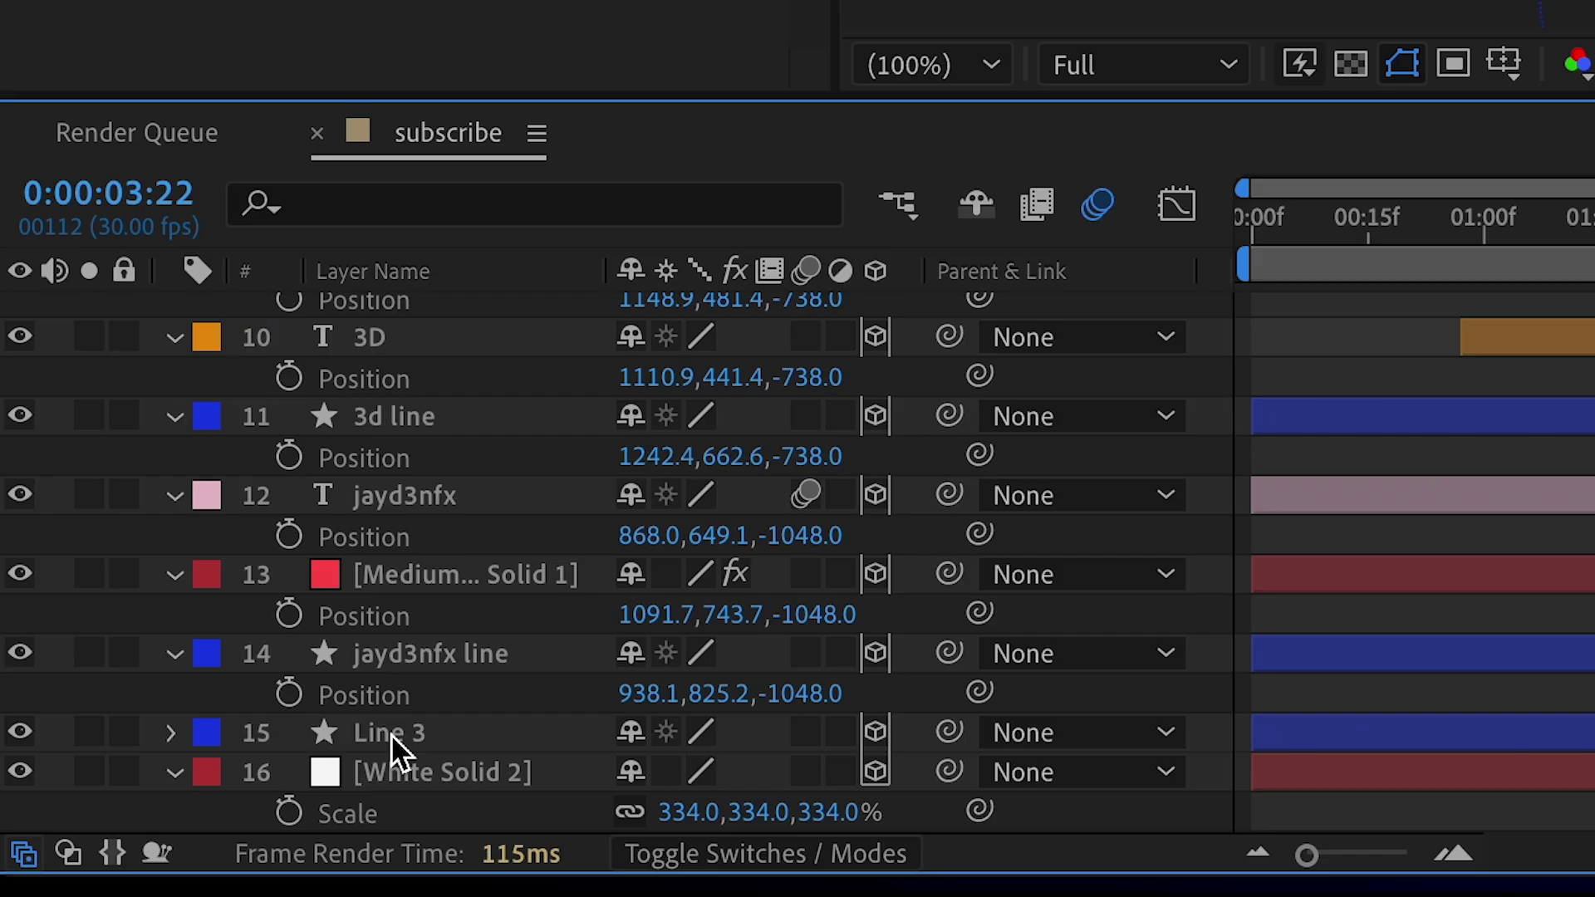
Rename the Line 4 layer to "tunnel line"
click(391, 734)
scroll(433, 615, up, 2)
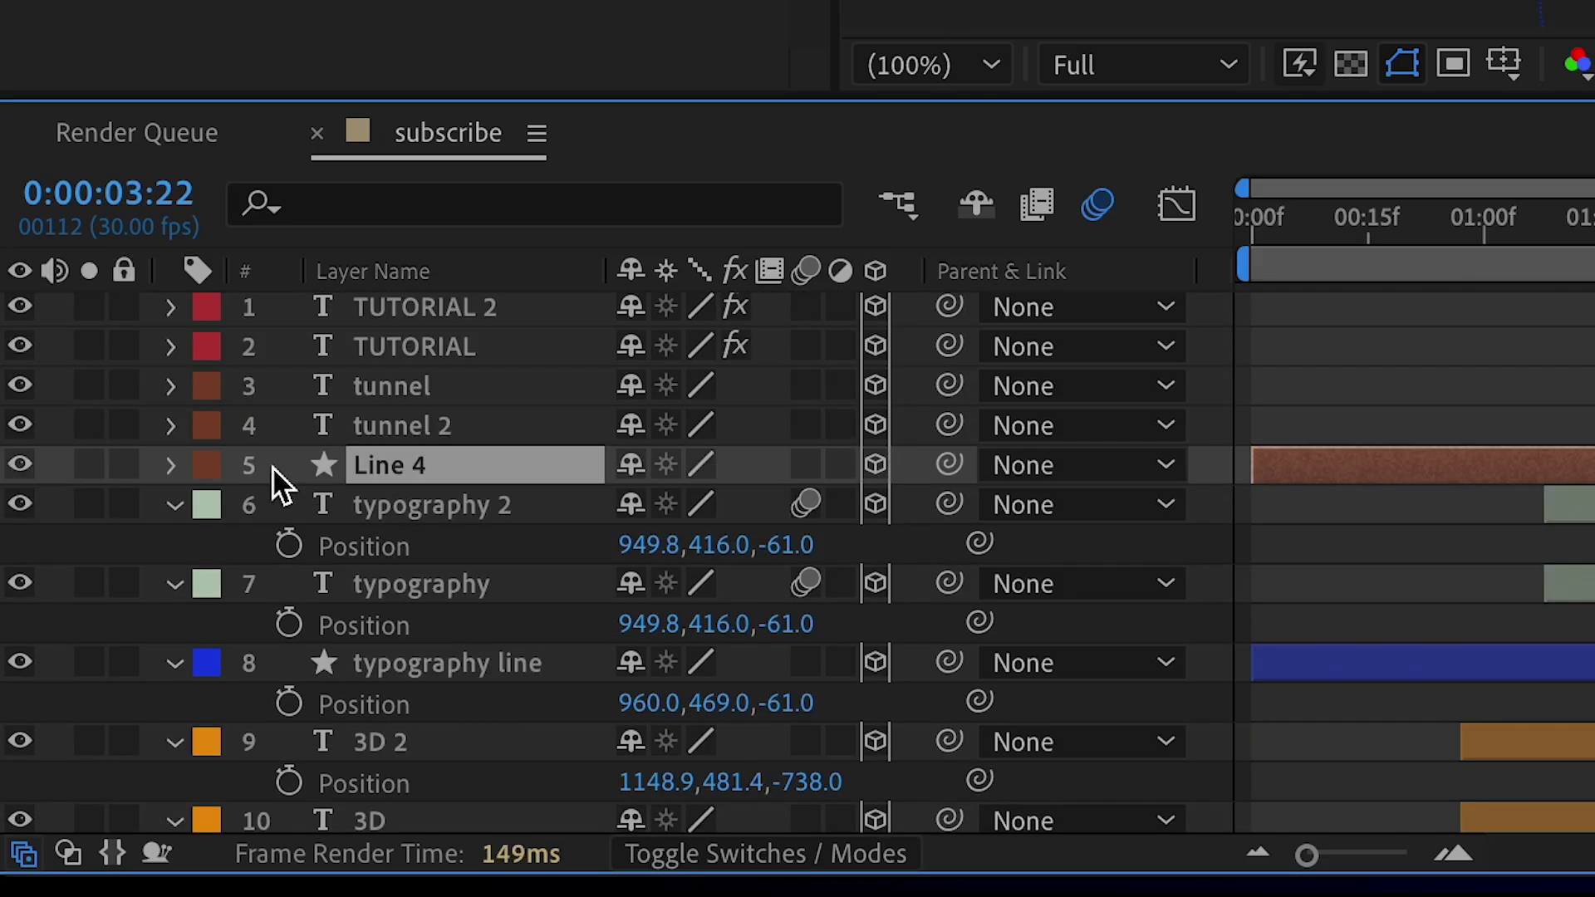
right_click(510, 468)
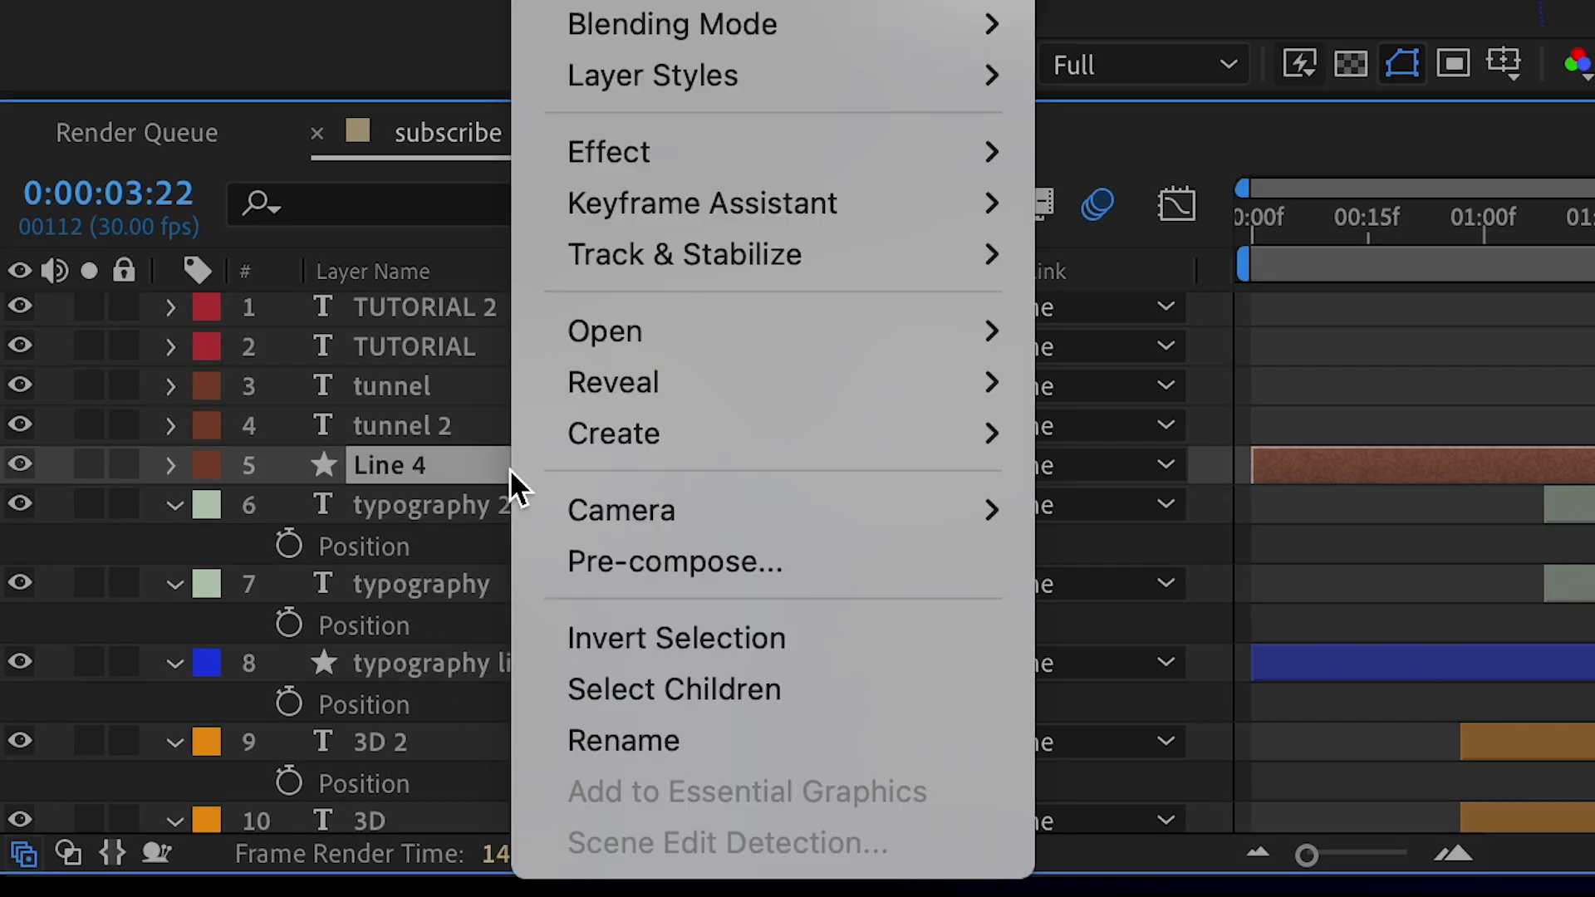
click(719, 732)
text(tunnel line)
key(Return)
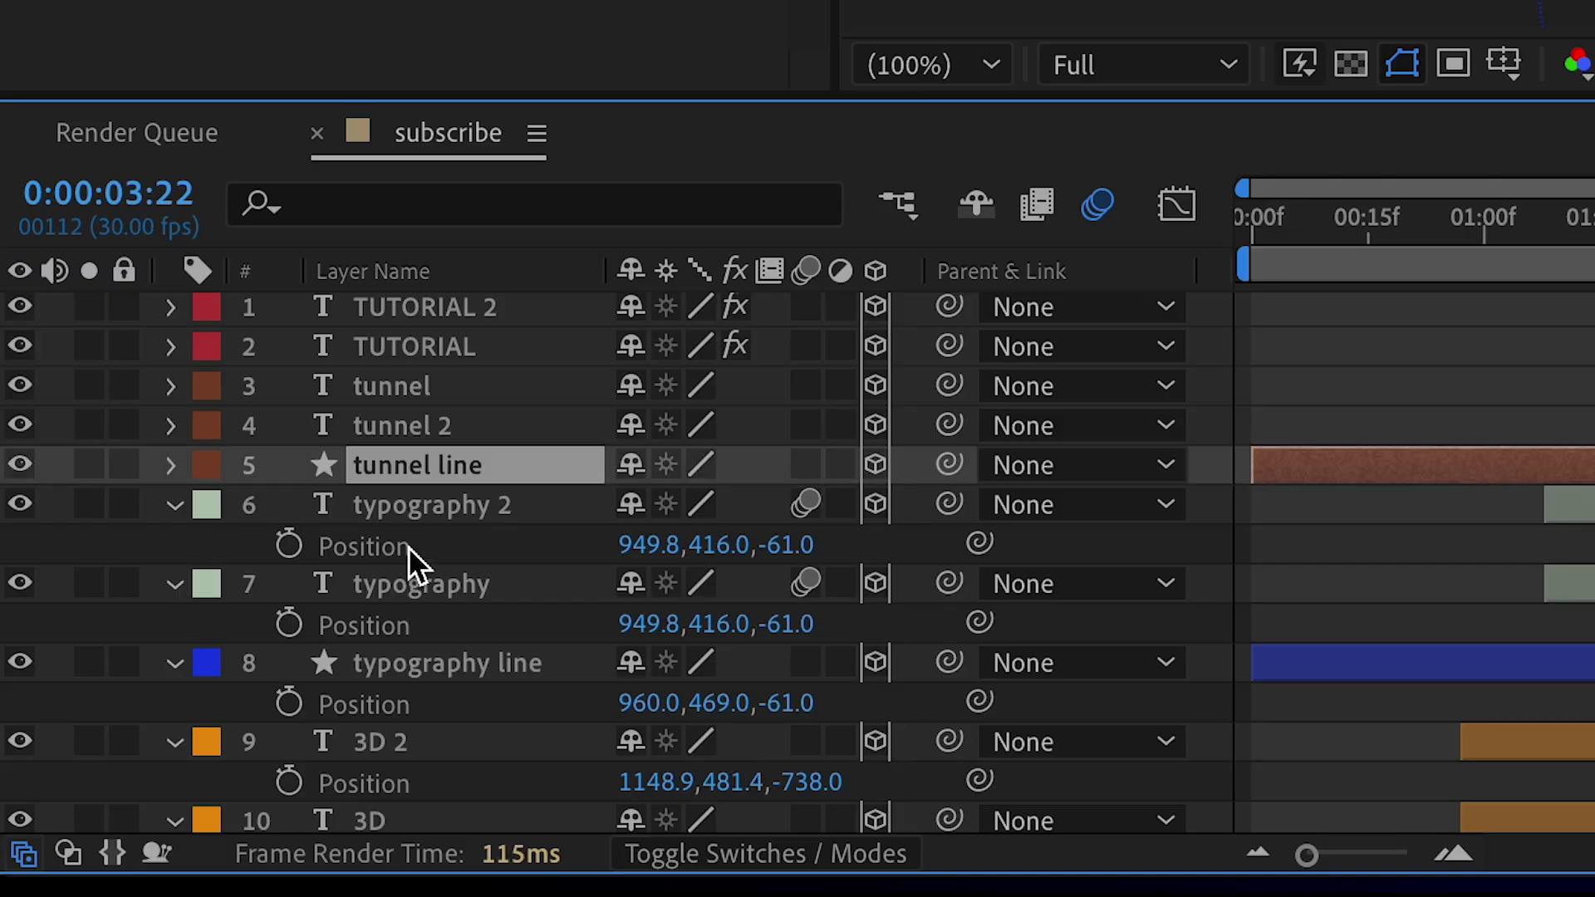
Set the Z Position of tunnel, tunnel 2 and tunnel line to 525 together
shift+click(432, 387)
key(p)
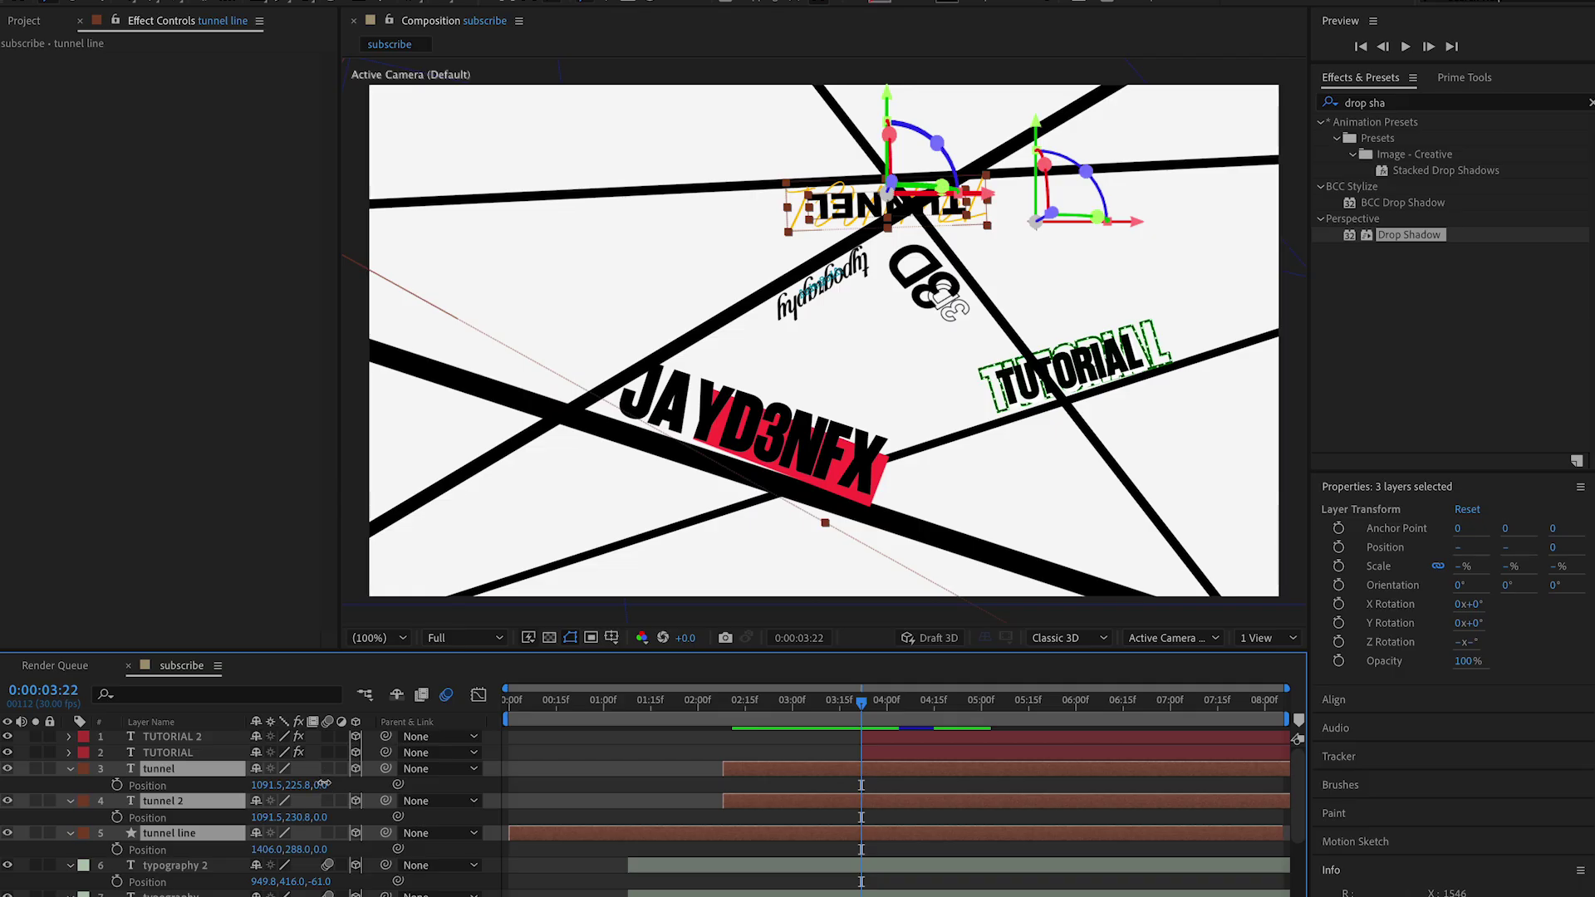
click(165, 756)
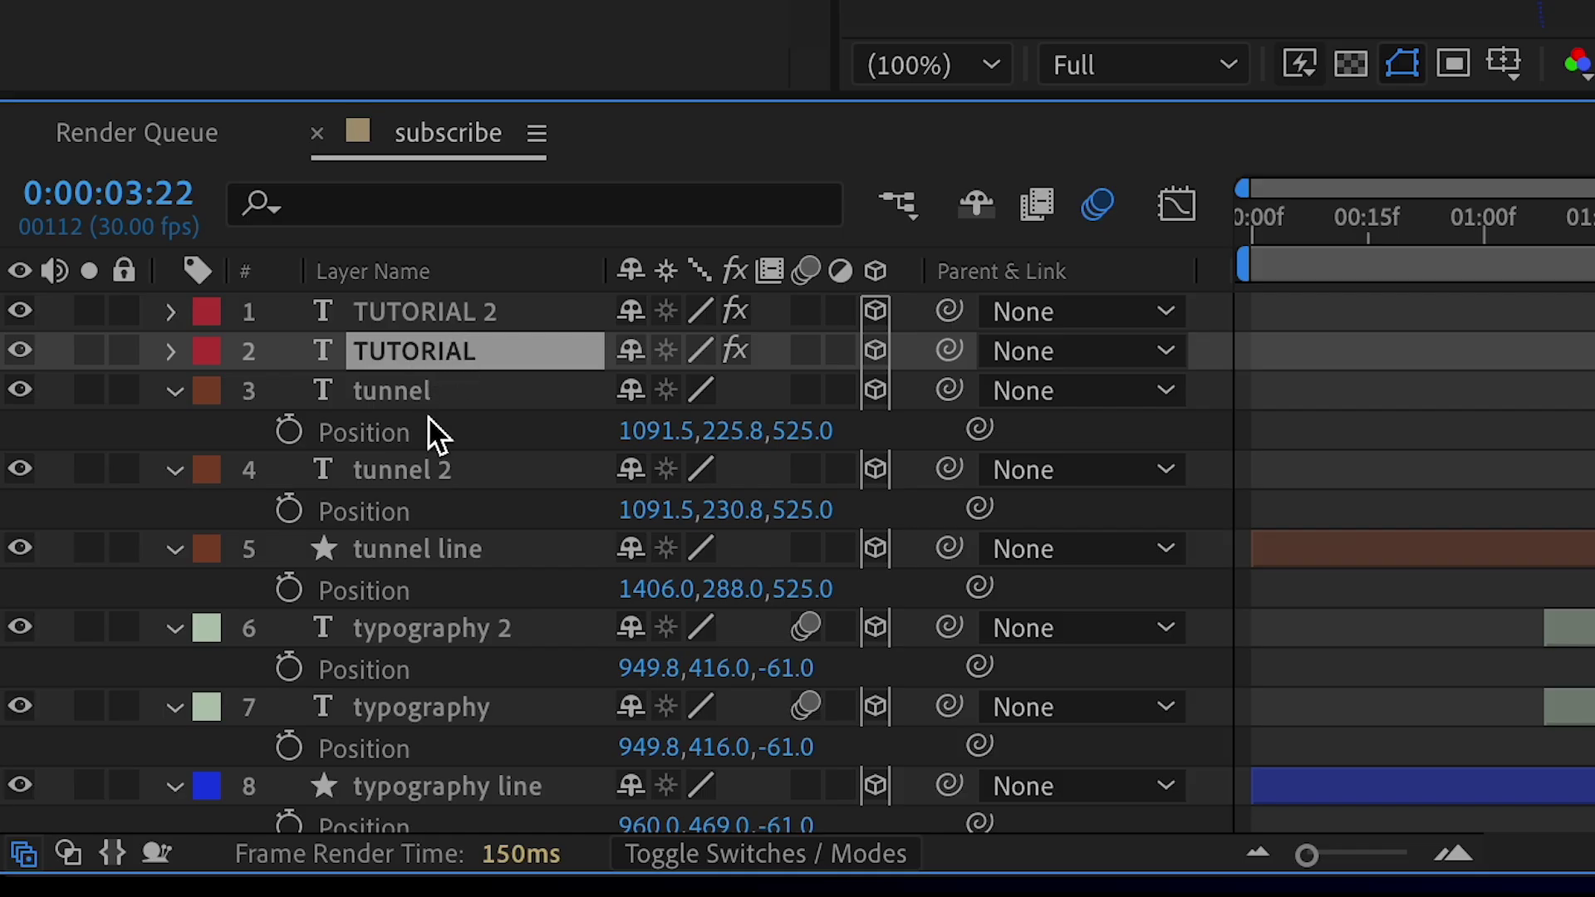
Move the Line 3 layer directly below the TUTORIAL layer and rename it "tutorial line"
scroll(398, 490, down, 5)
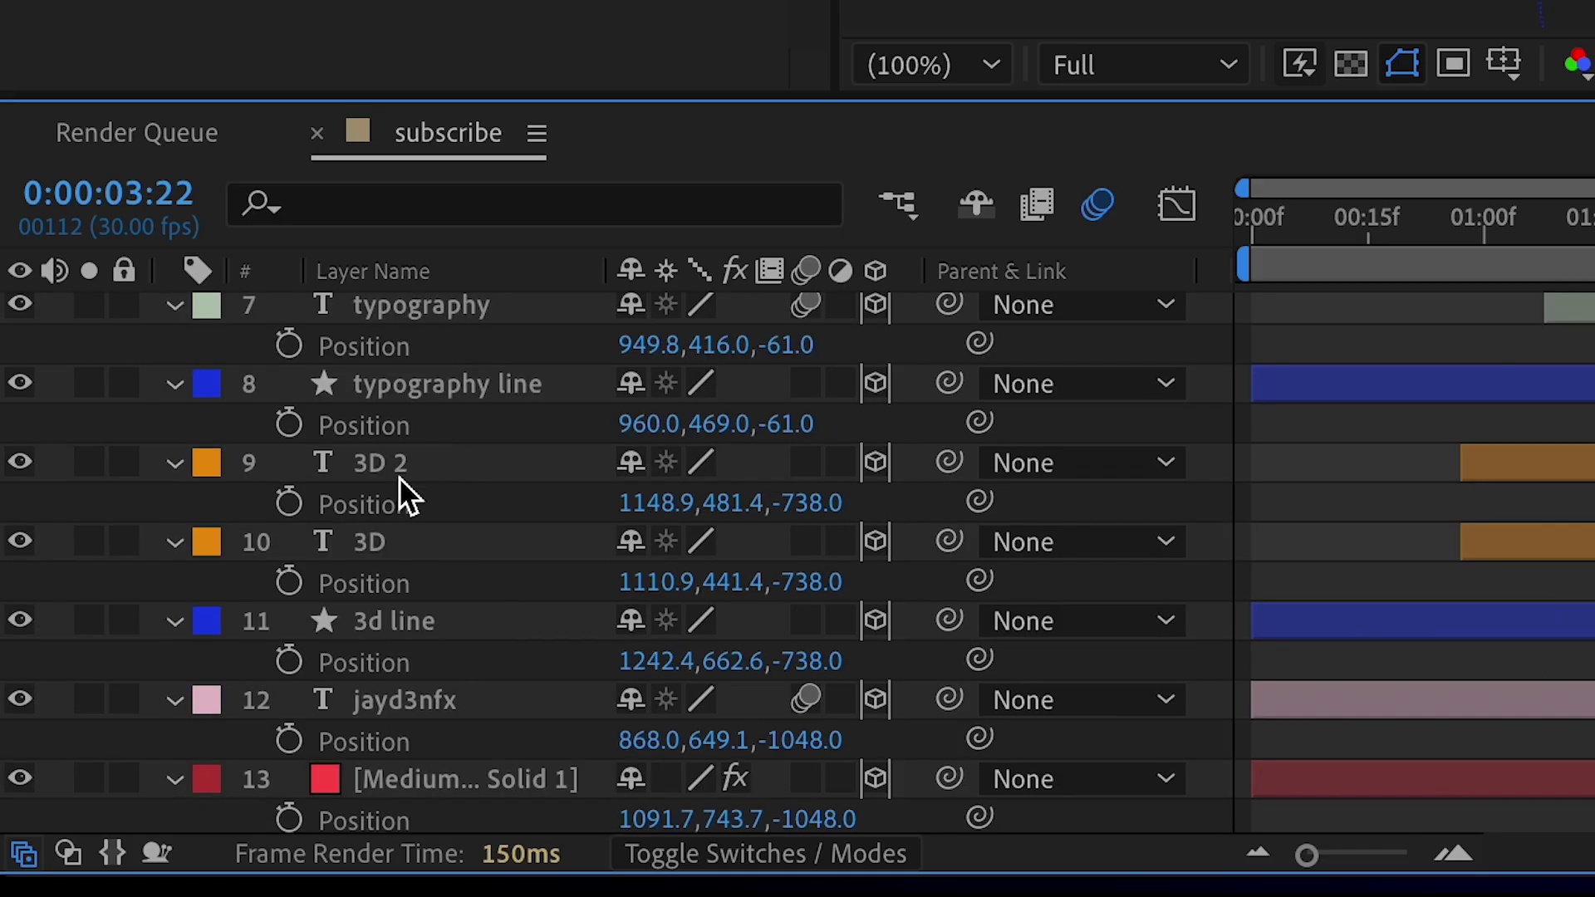
click(473, 734)
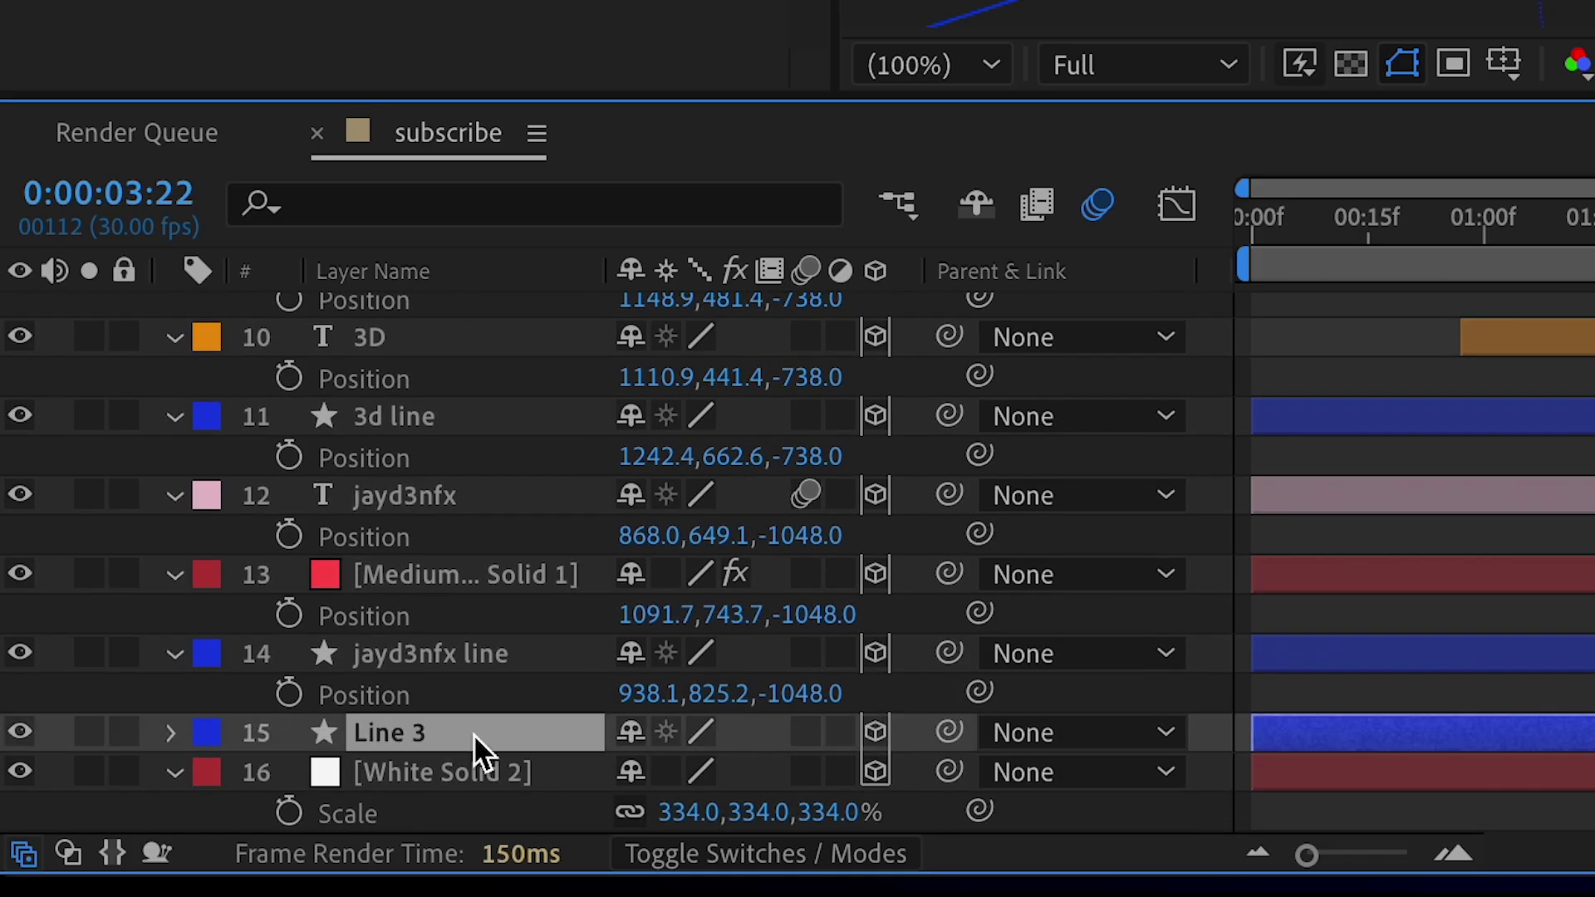
right_click(420, 393)
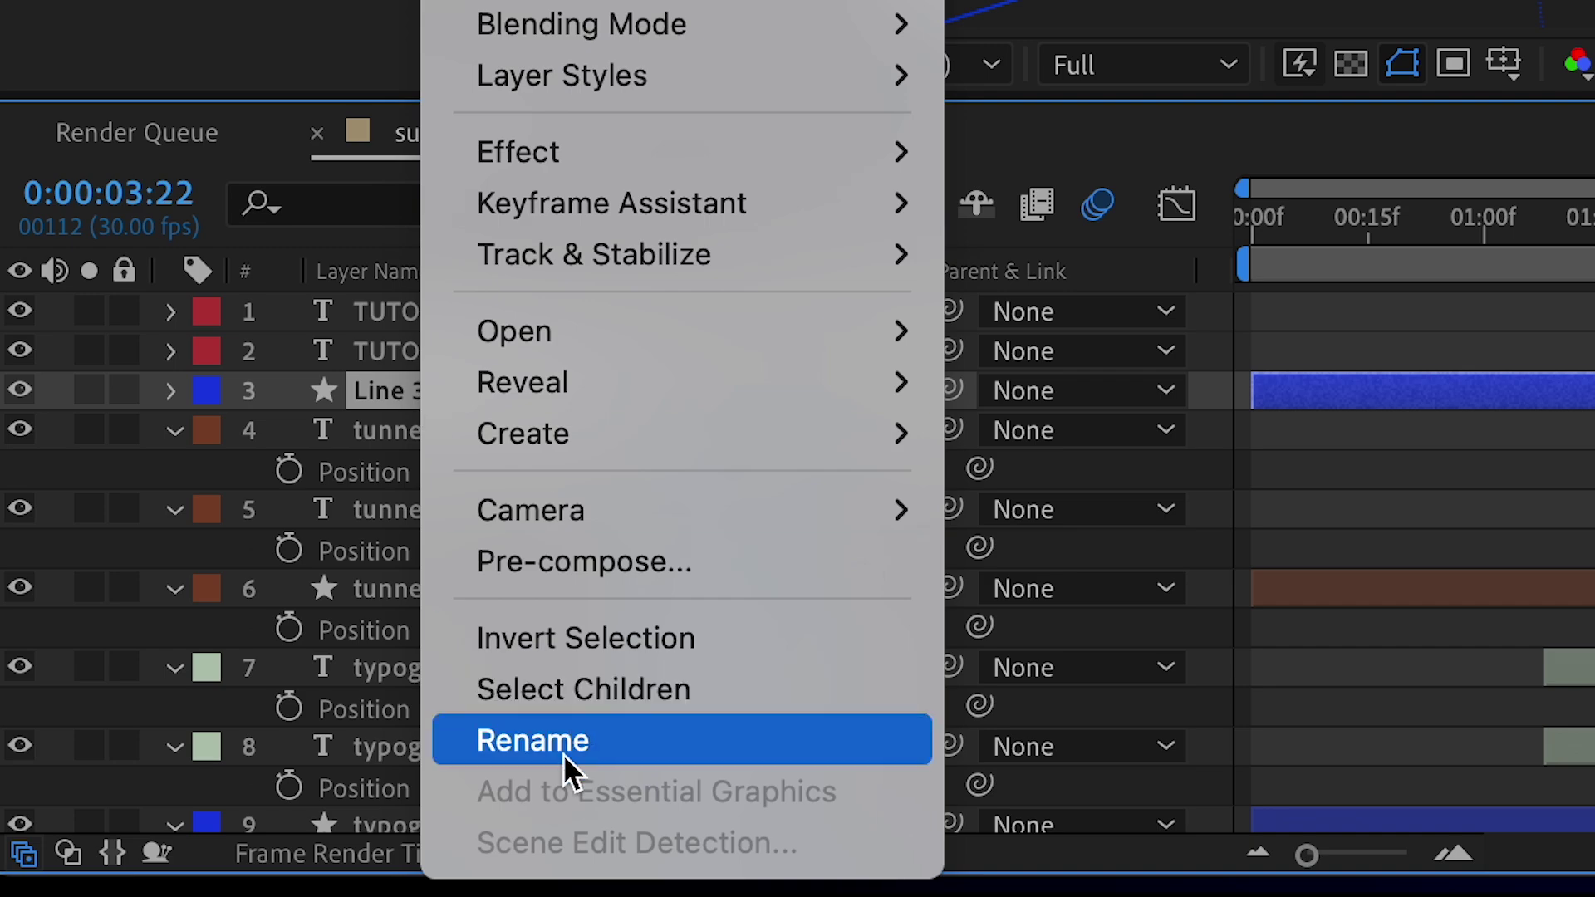
click(563, 756)
text(tutorial l)
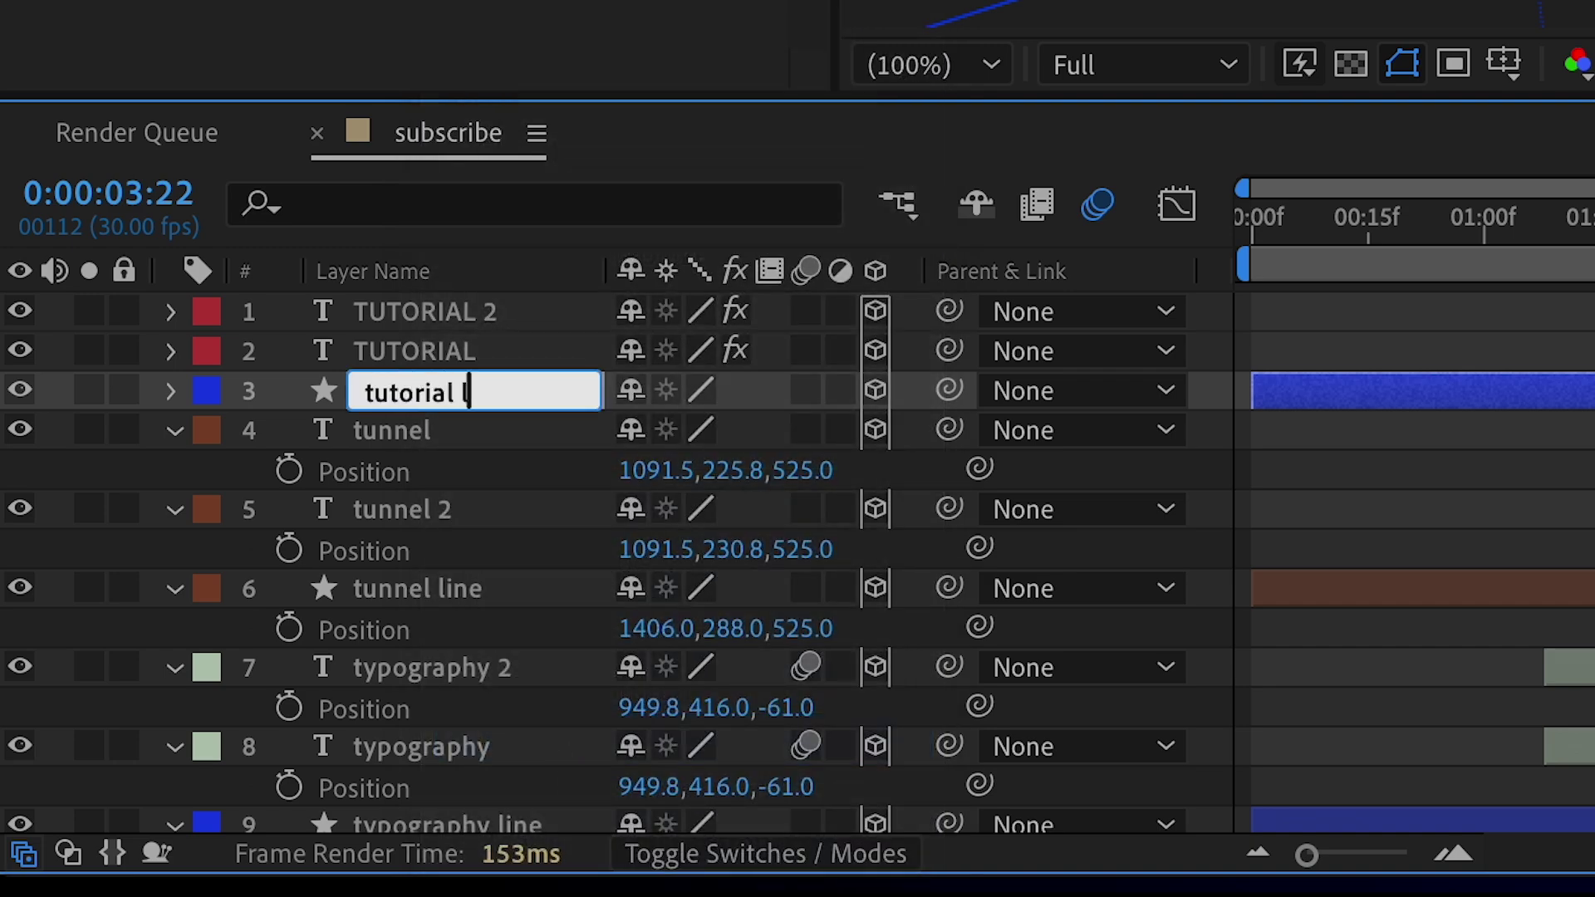
text(ine)
key(Return)
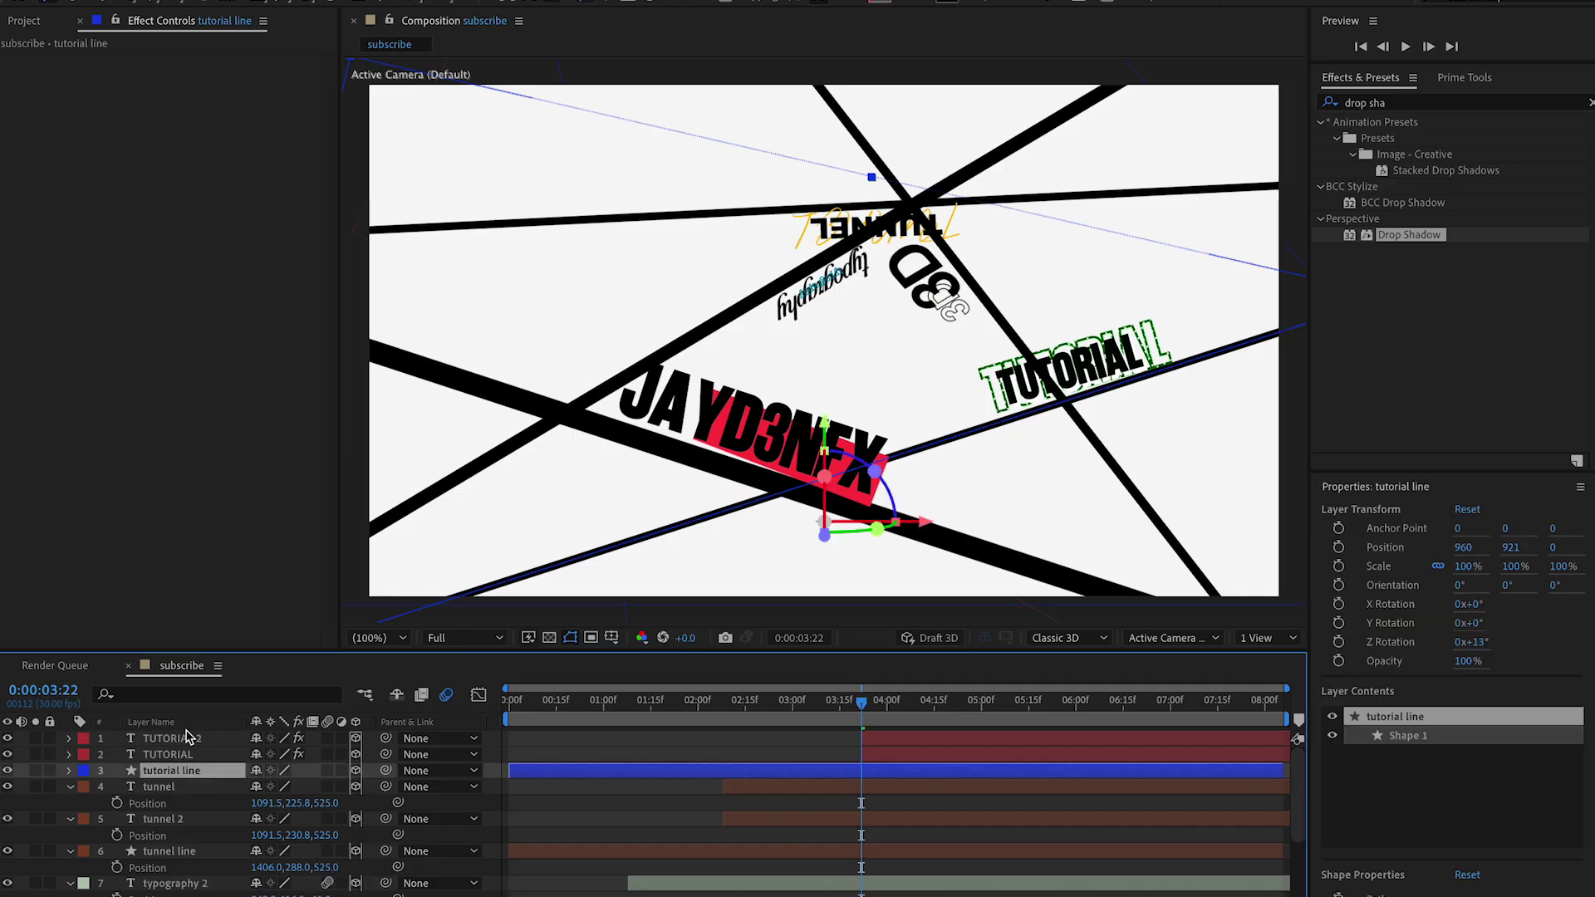
Set the Z Position of TUTORIAL 2, TUTORIAL and tutorial line to 1039, and scale tutorial line to about 129.9% by 123.3%
shift+click(187, 737)
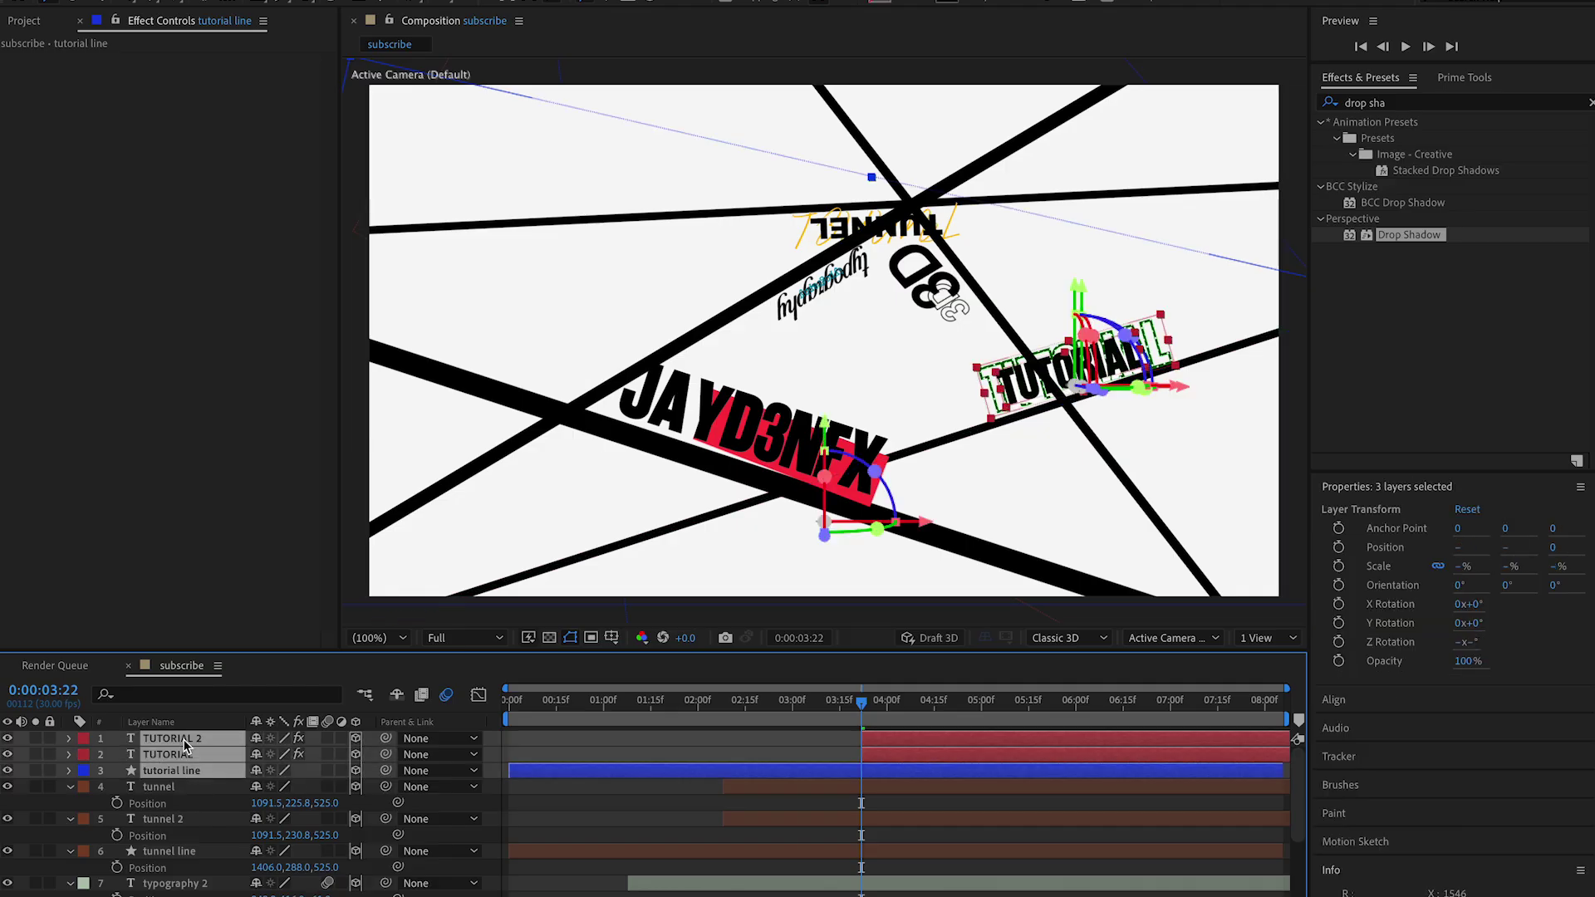
key(p)
drag(315, 755, 970, 793)
click(973, 794)
click(947, 806)
drag(1232, 310, 1356, 283)
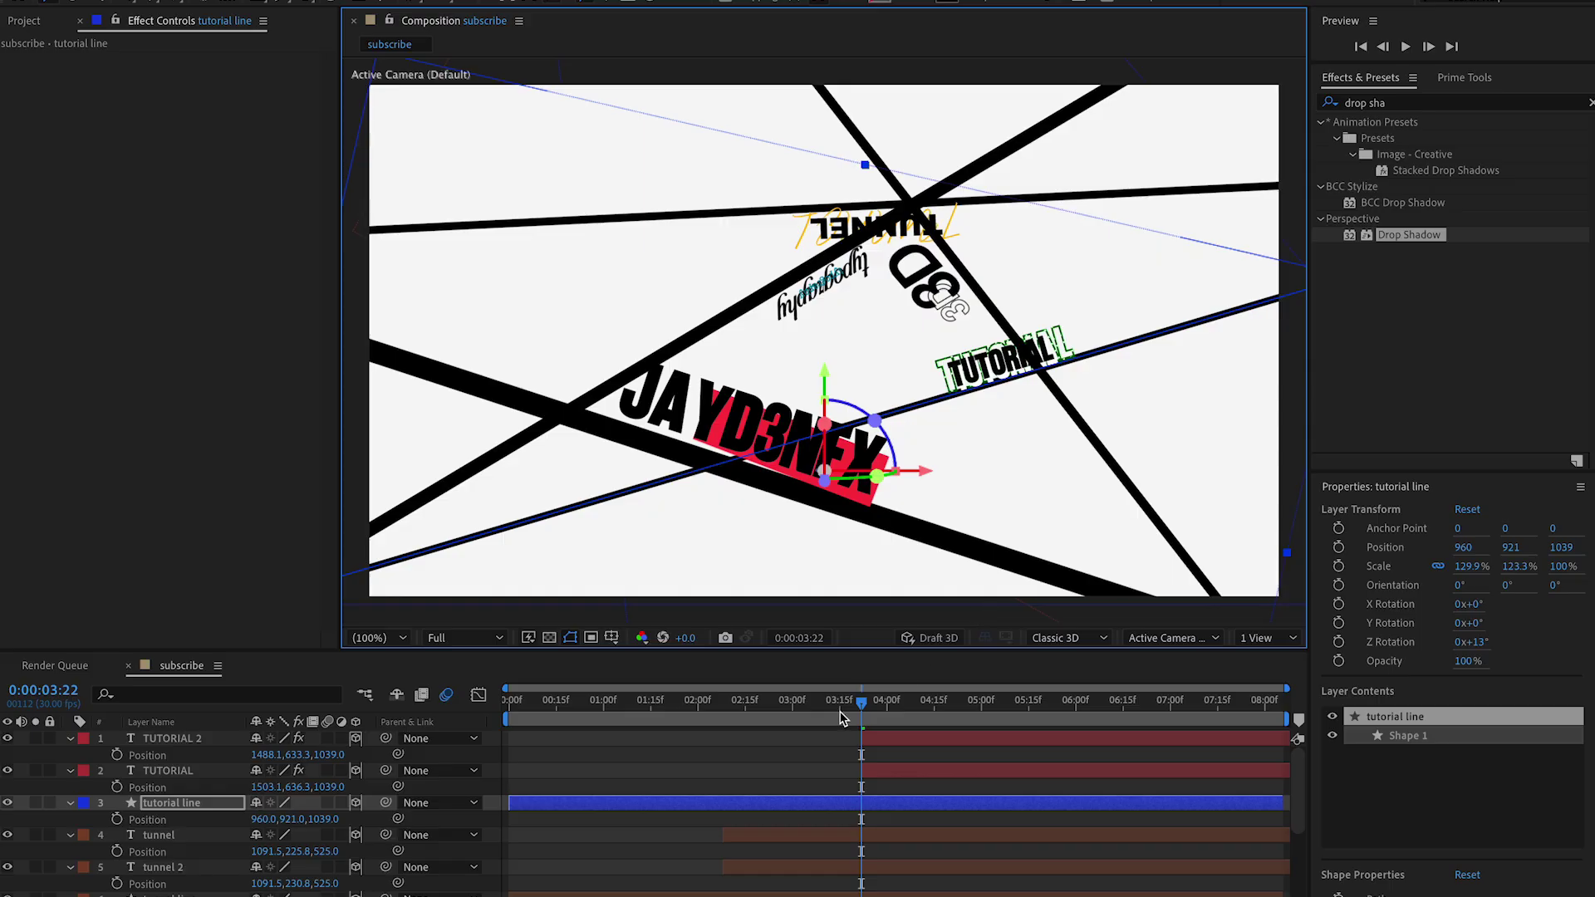
click(756, 762)
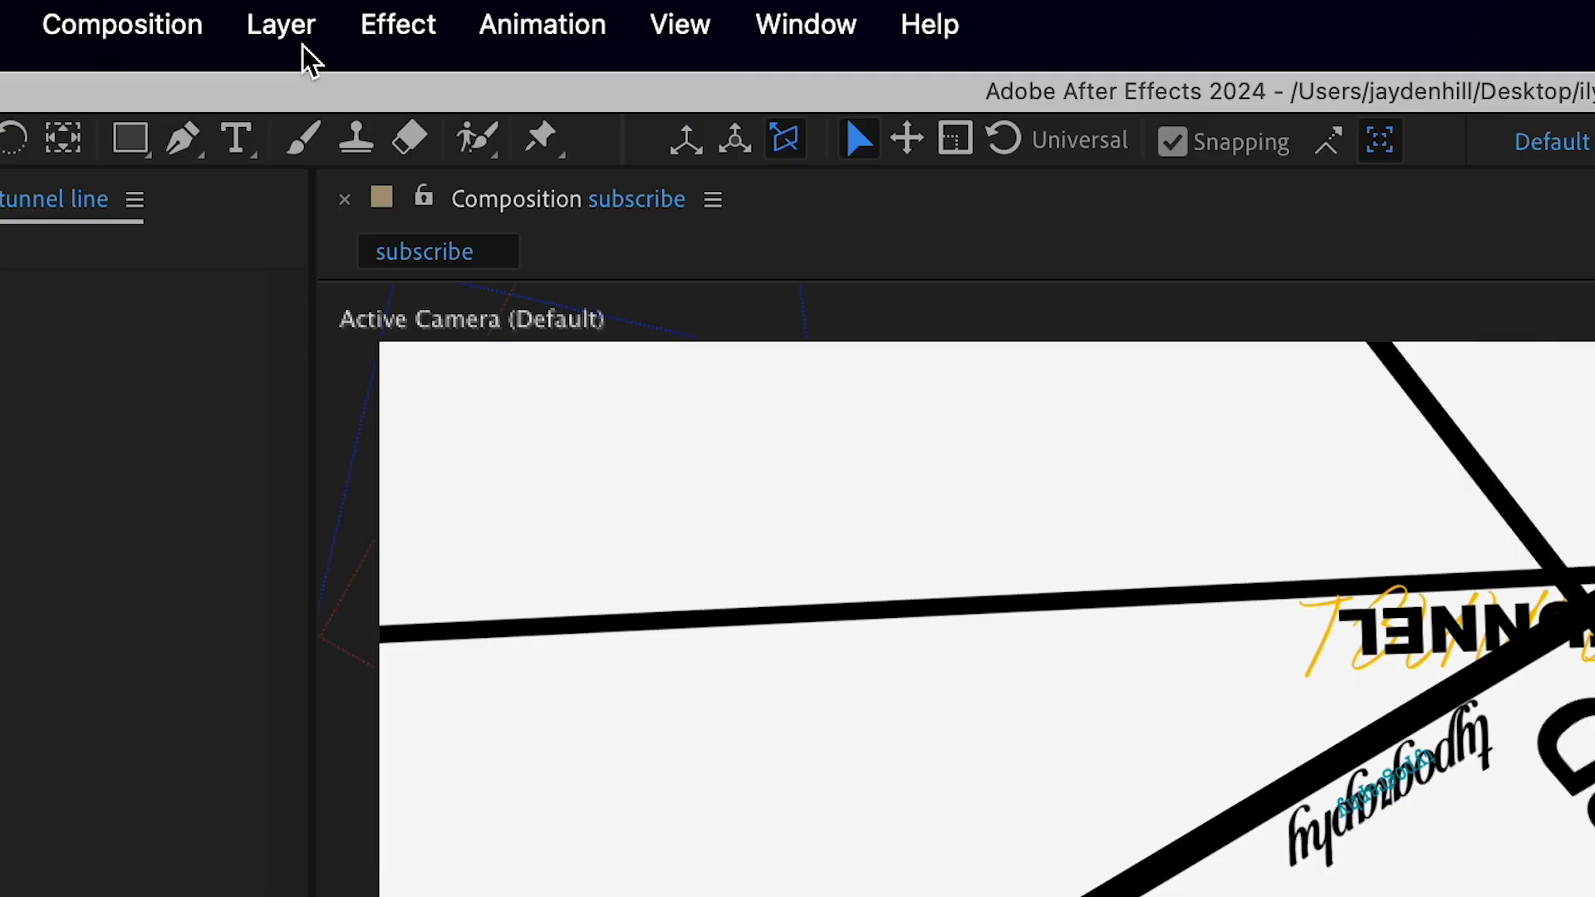
Add a one-node camera with the 20mm preset, depth of field enabled and focus distance locked to zoom
click(298, 35)
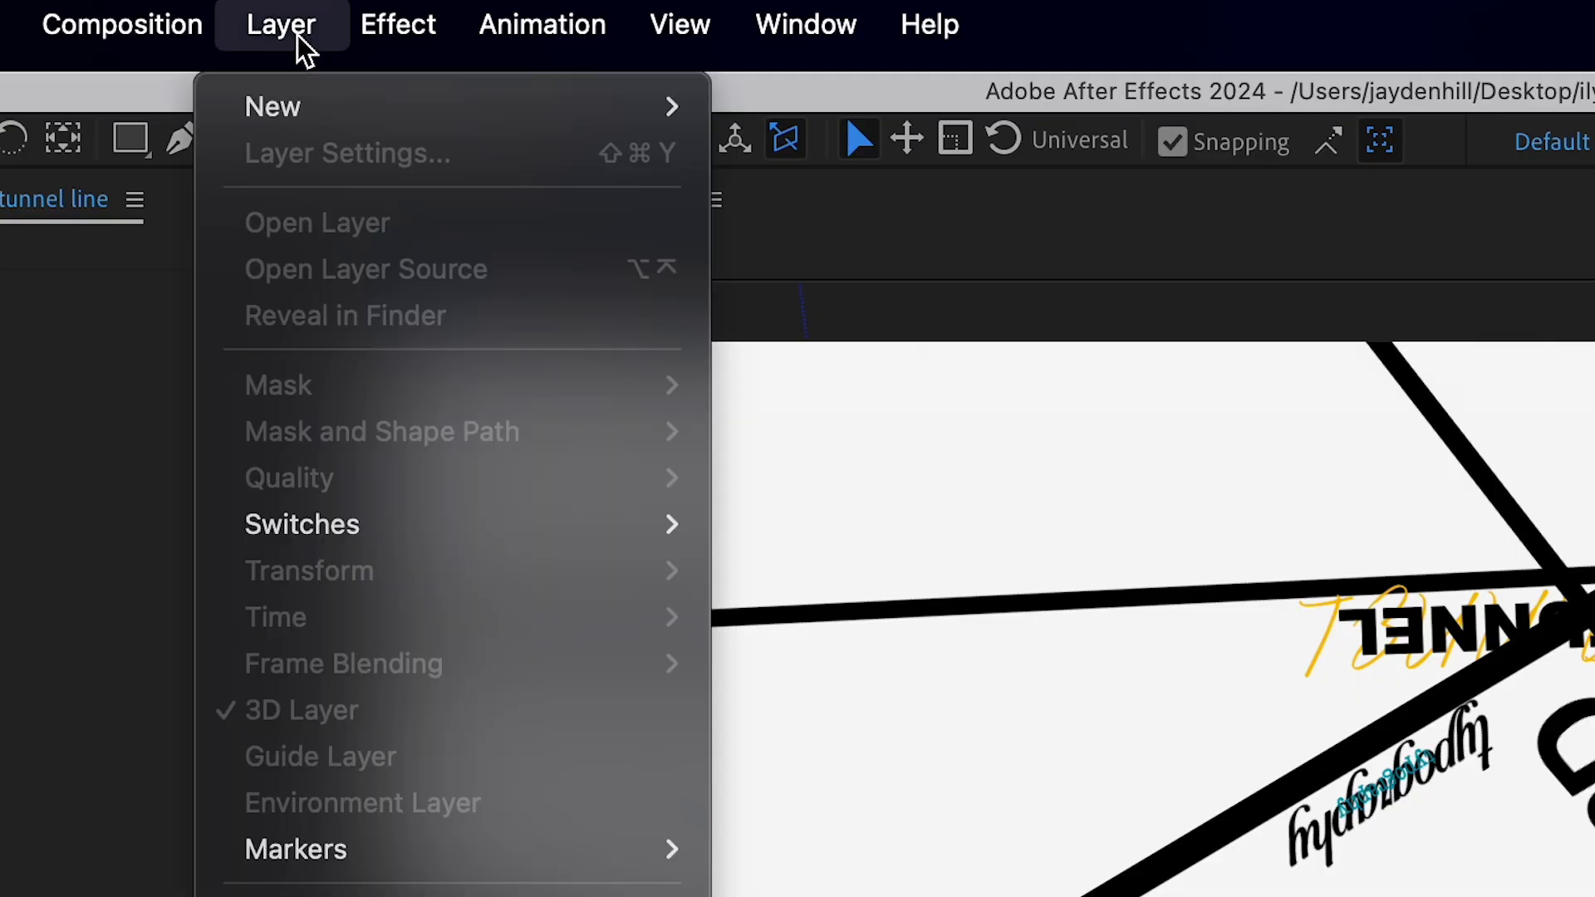
mouse_move(328, 116)
click(811, 245)
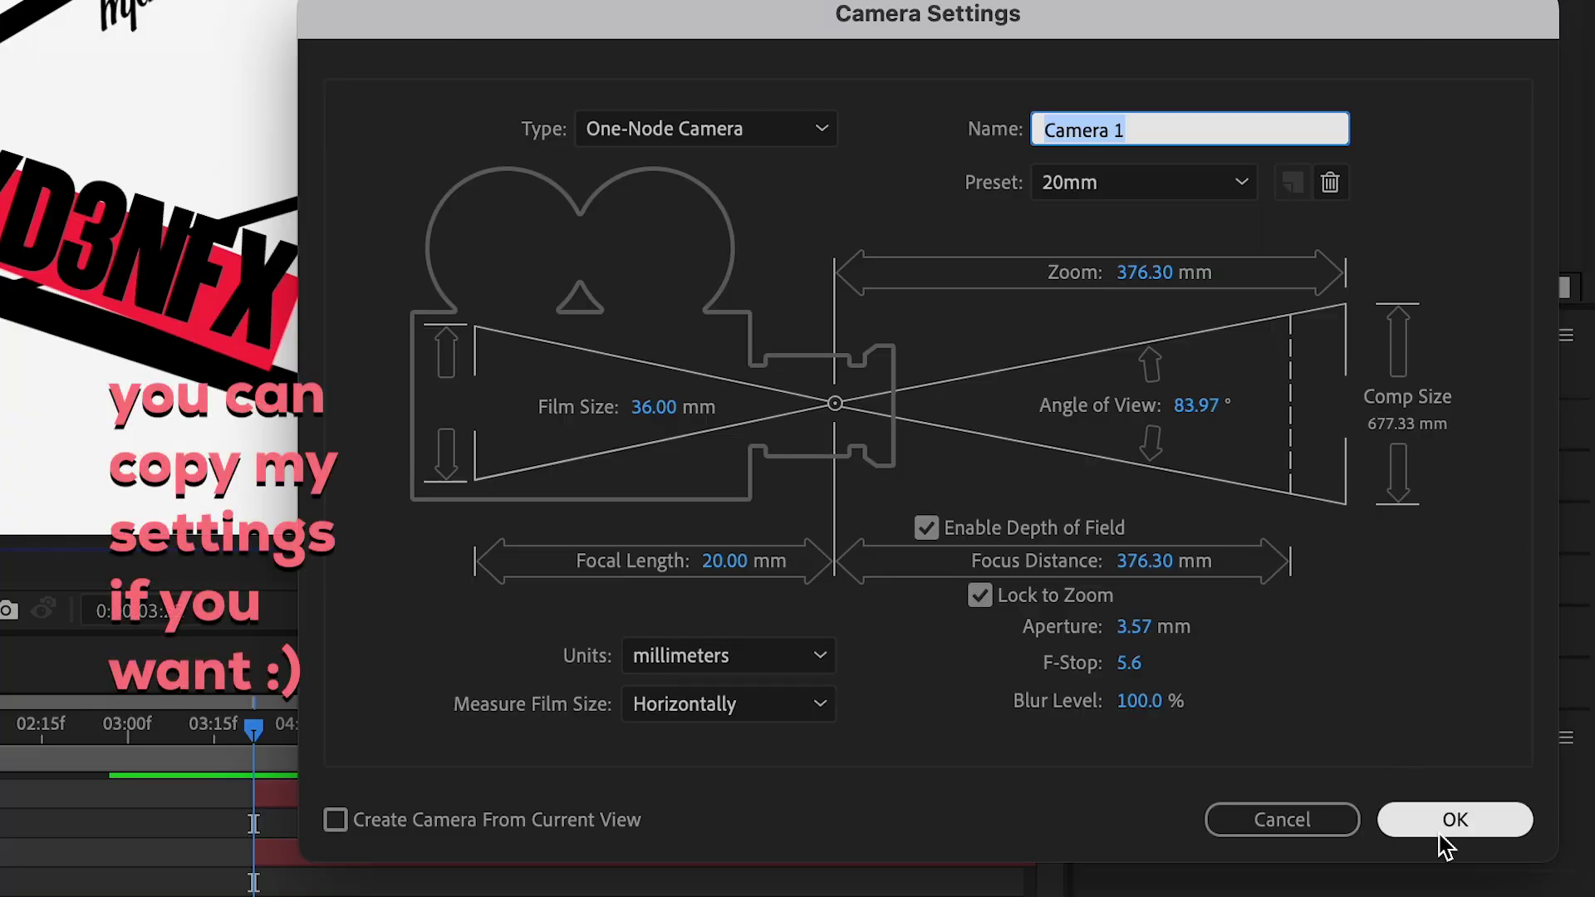
click(1443, 834)
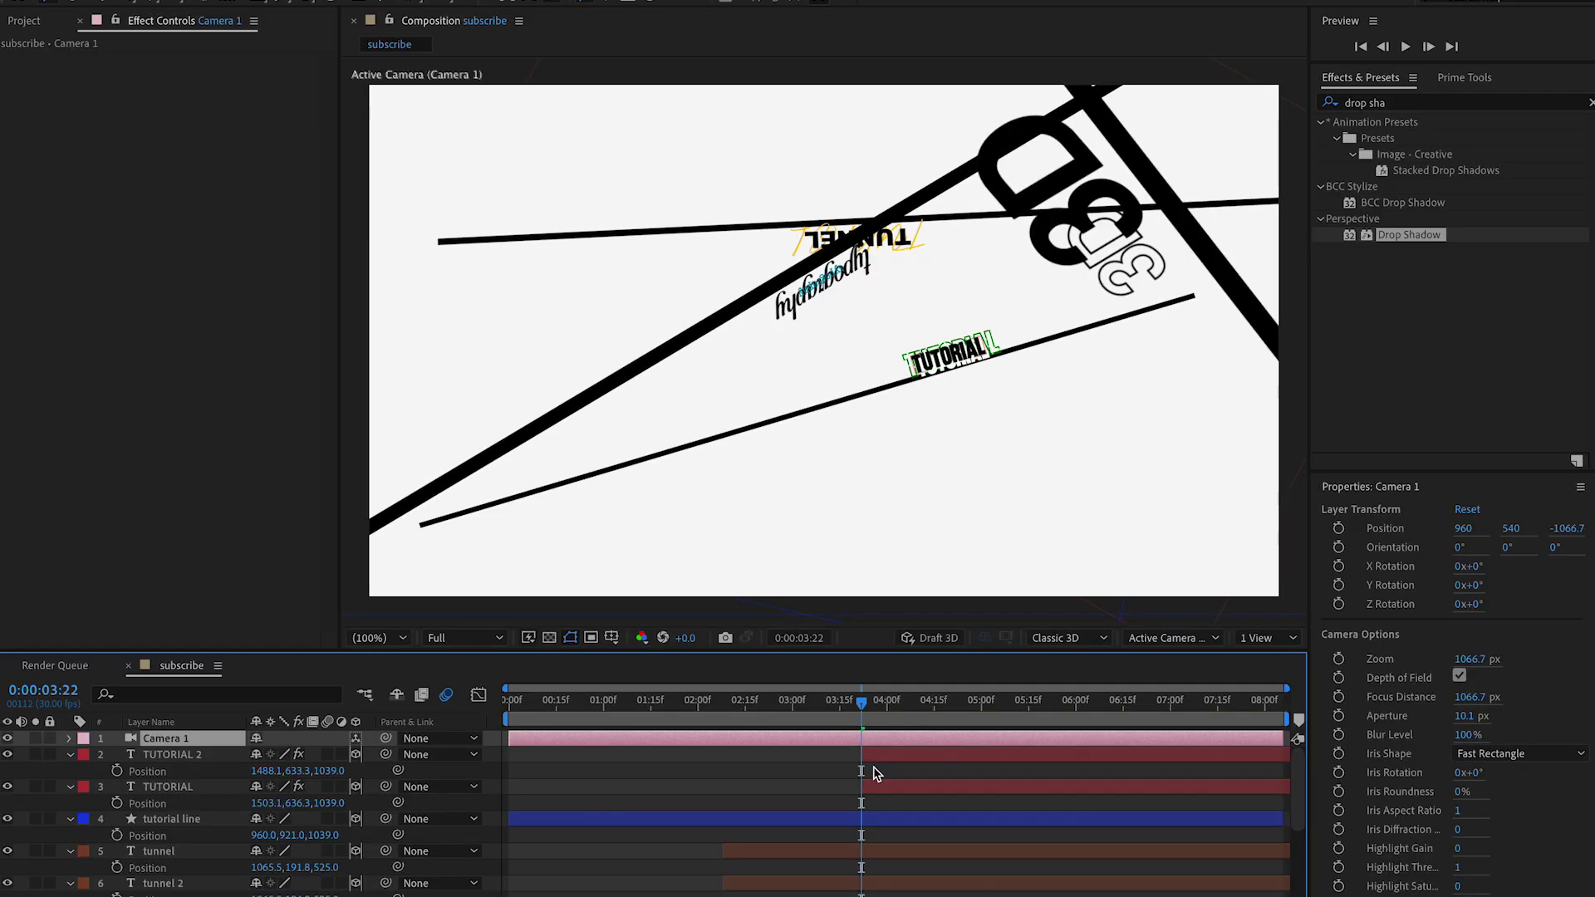
Position Camera 1 at about 921, 652, -1389.7 so it frames the JAYD3NFX text
key(p)
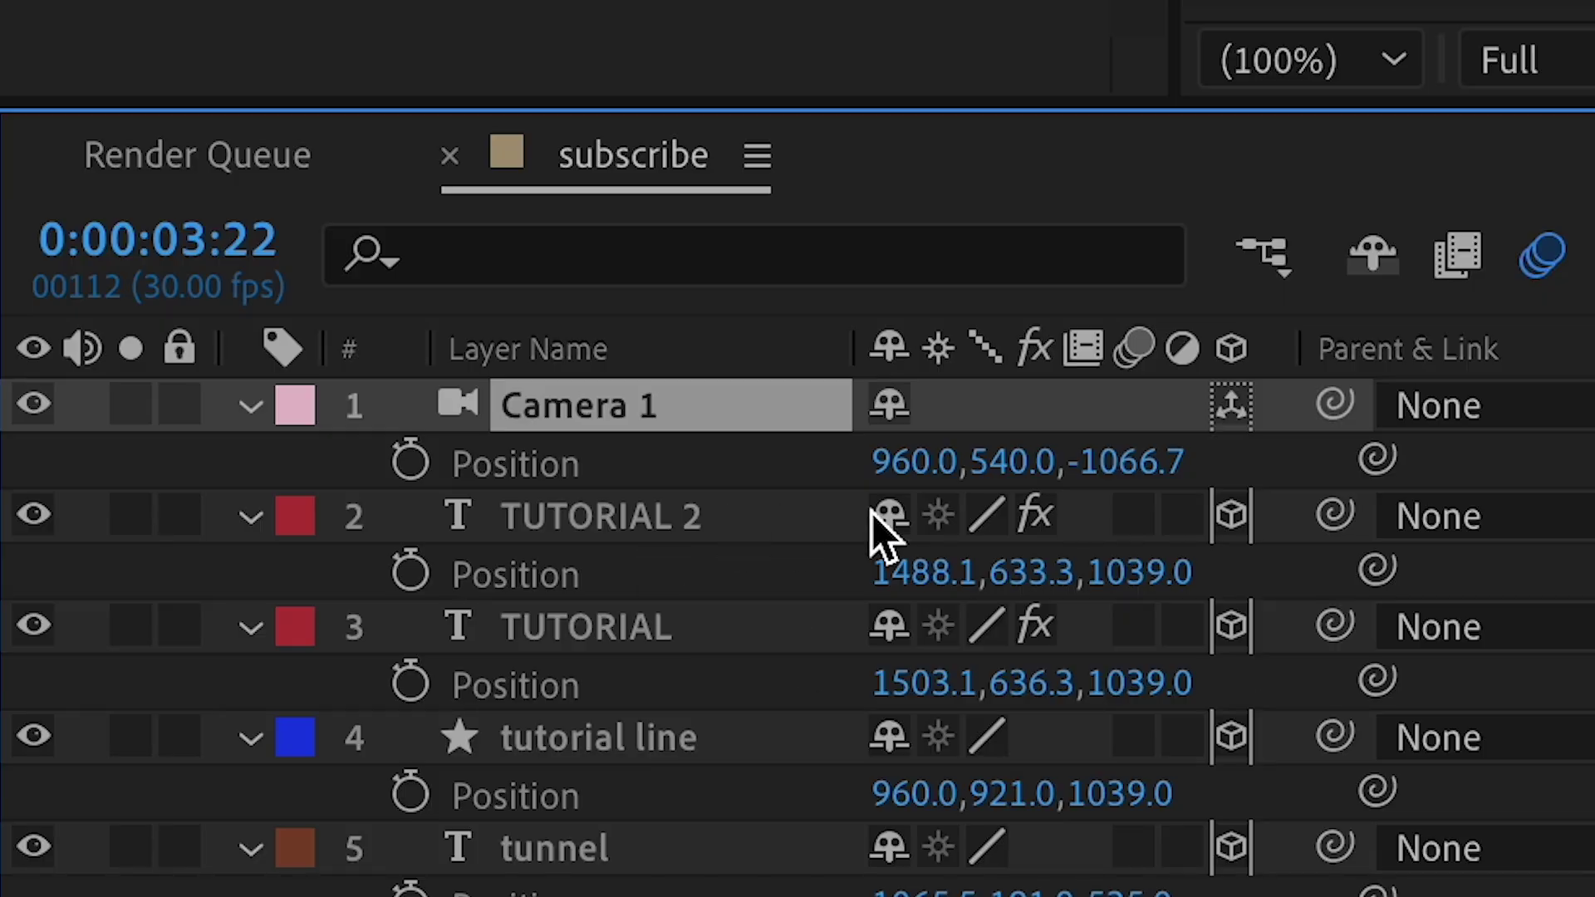
drag(925, 467, 1073, 523)
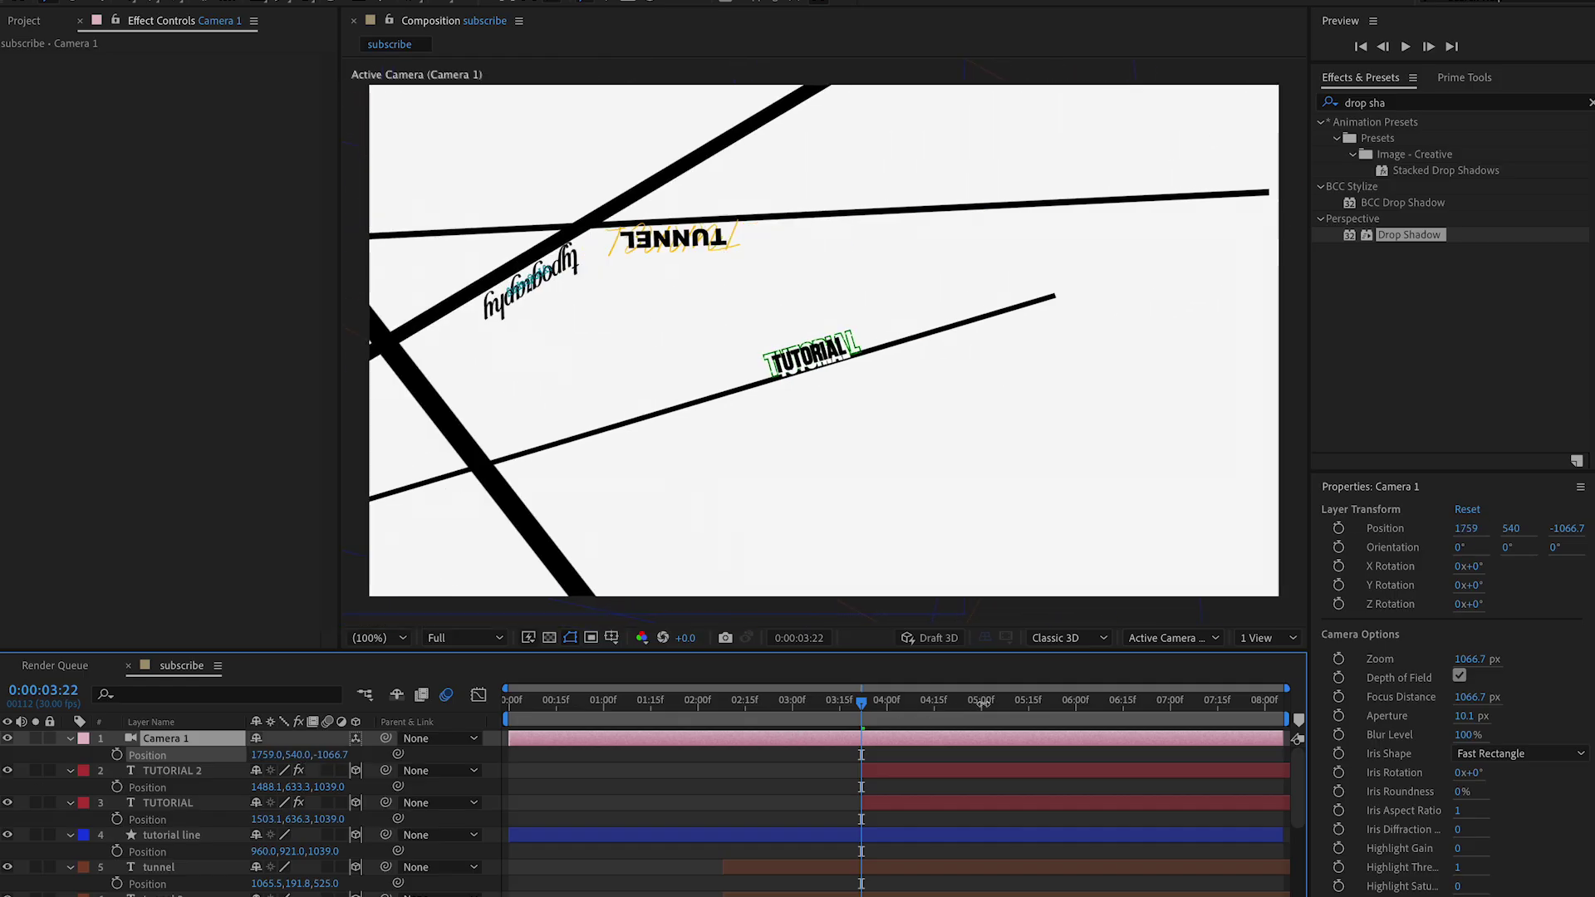
drag(156, 754, 277, 772)
drag(393, 740, 162, 760)
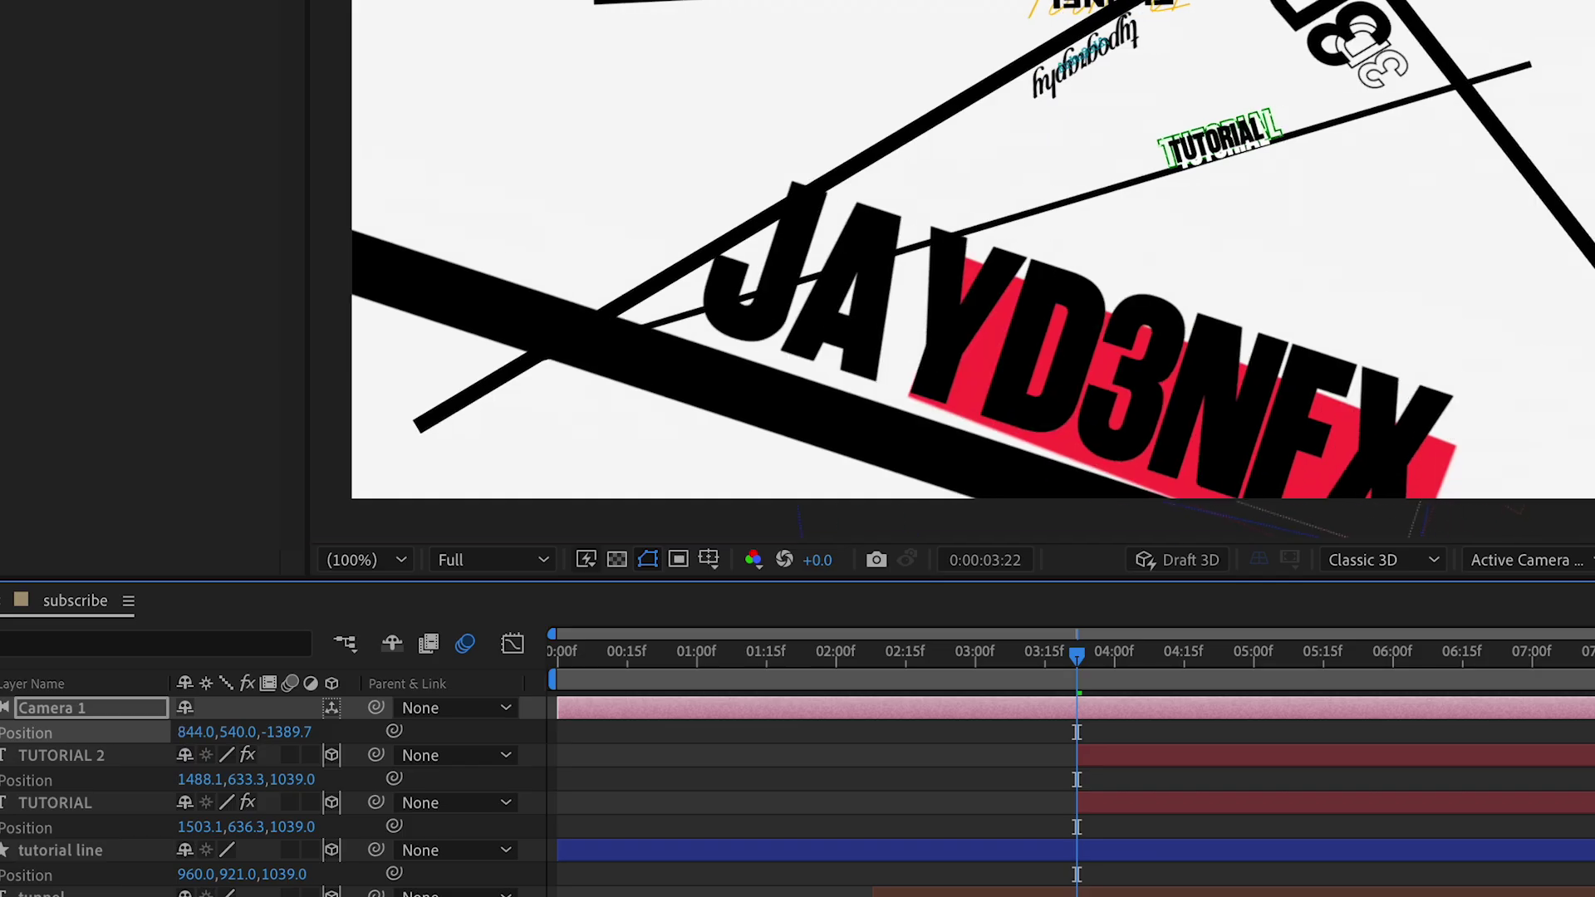
drag(7, 724, 71, 713)
Set starting Position and Z Rotation keyframes for Camera 1 at 0:00:00:00 and show only its keyframed properties
drag(1076, 656, 603, 671)
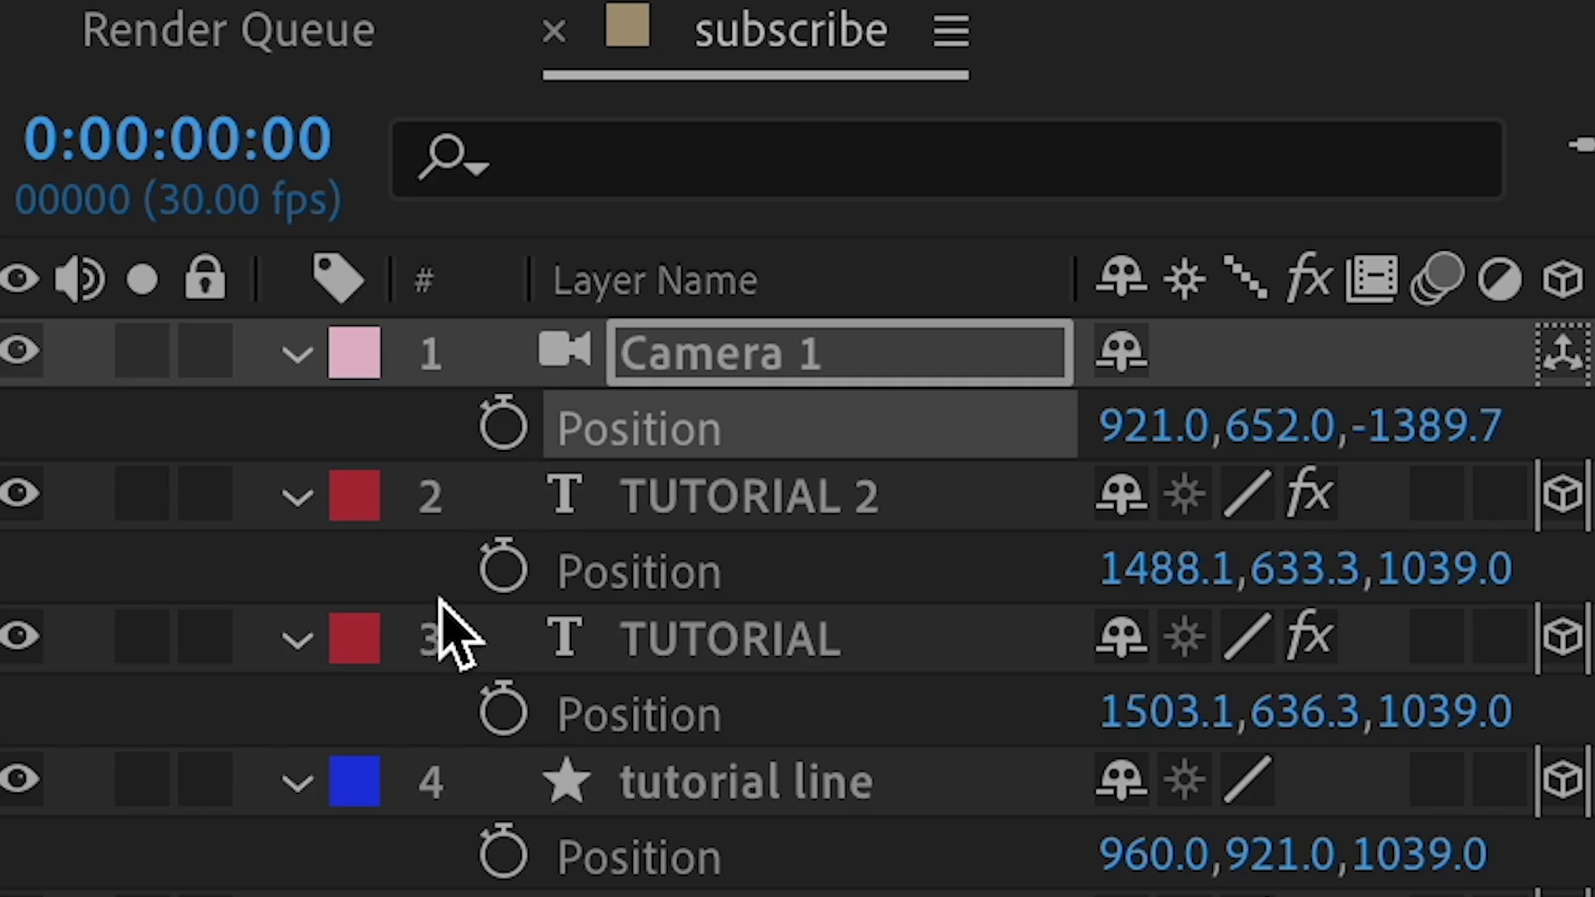
key(r)
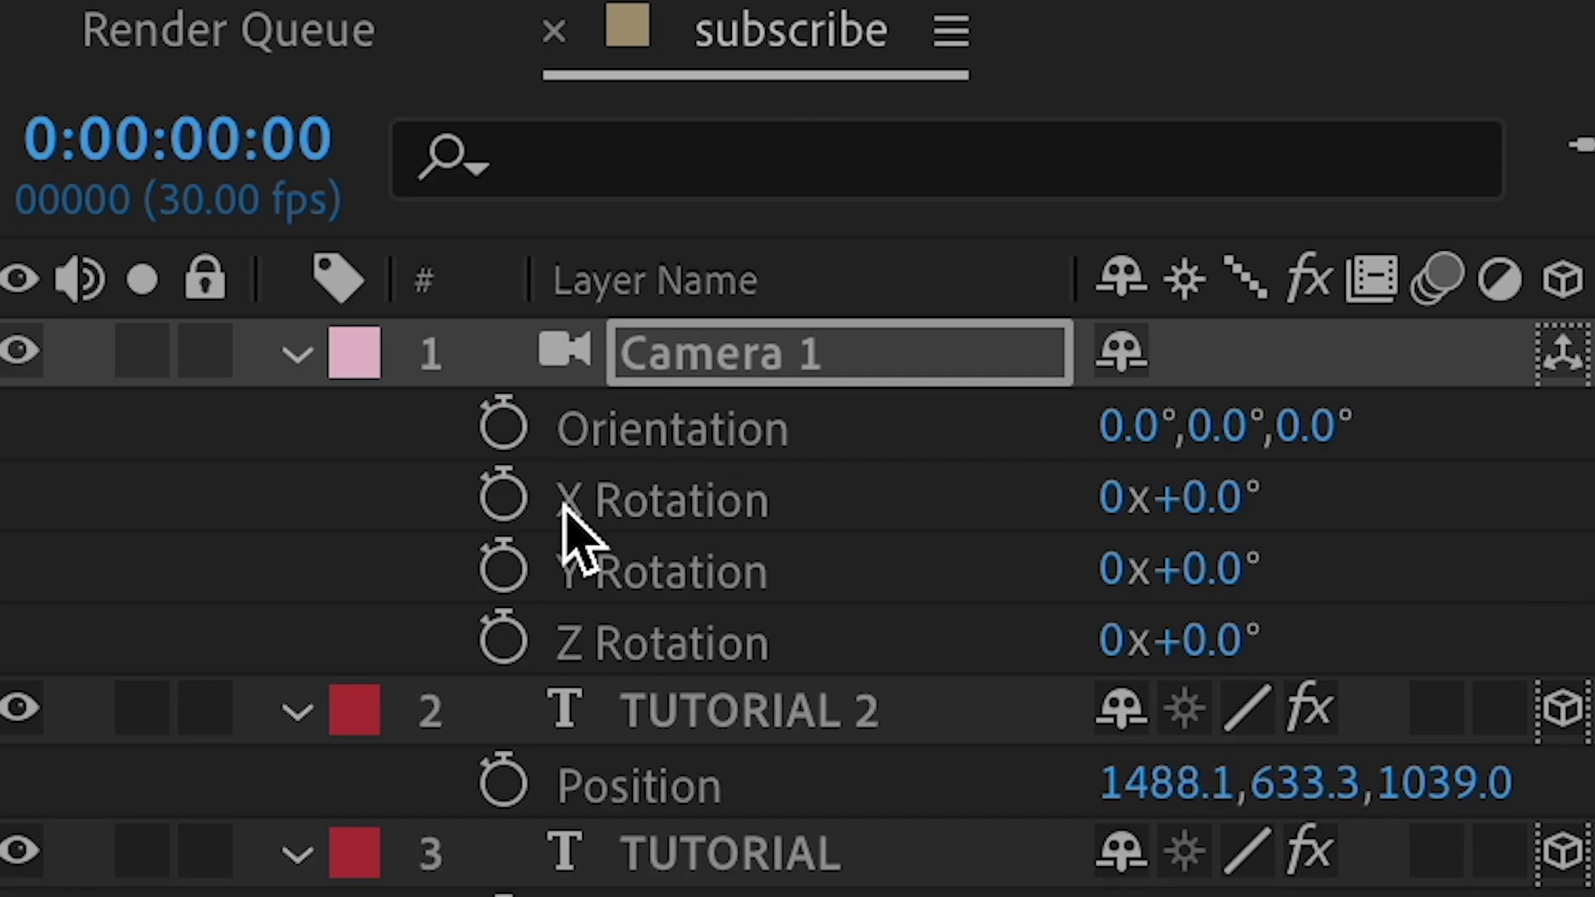
click(492, 646)
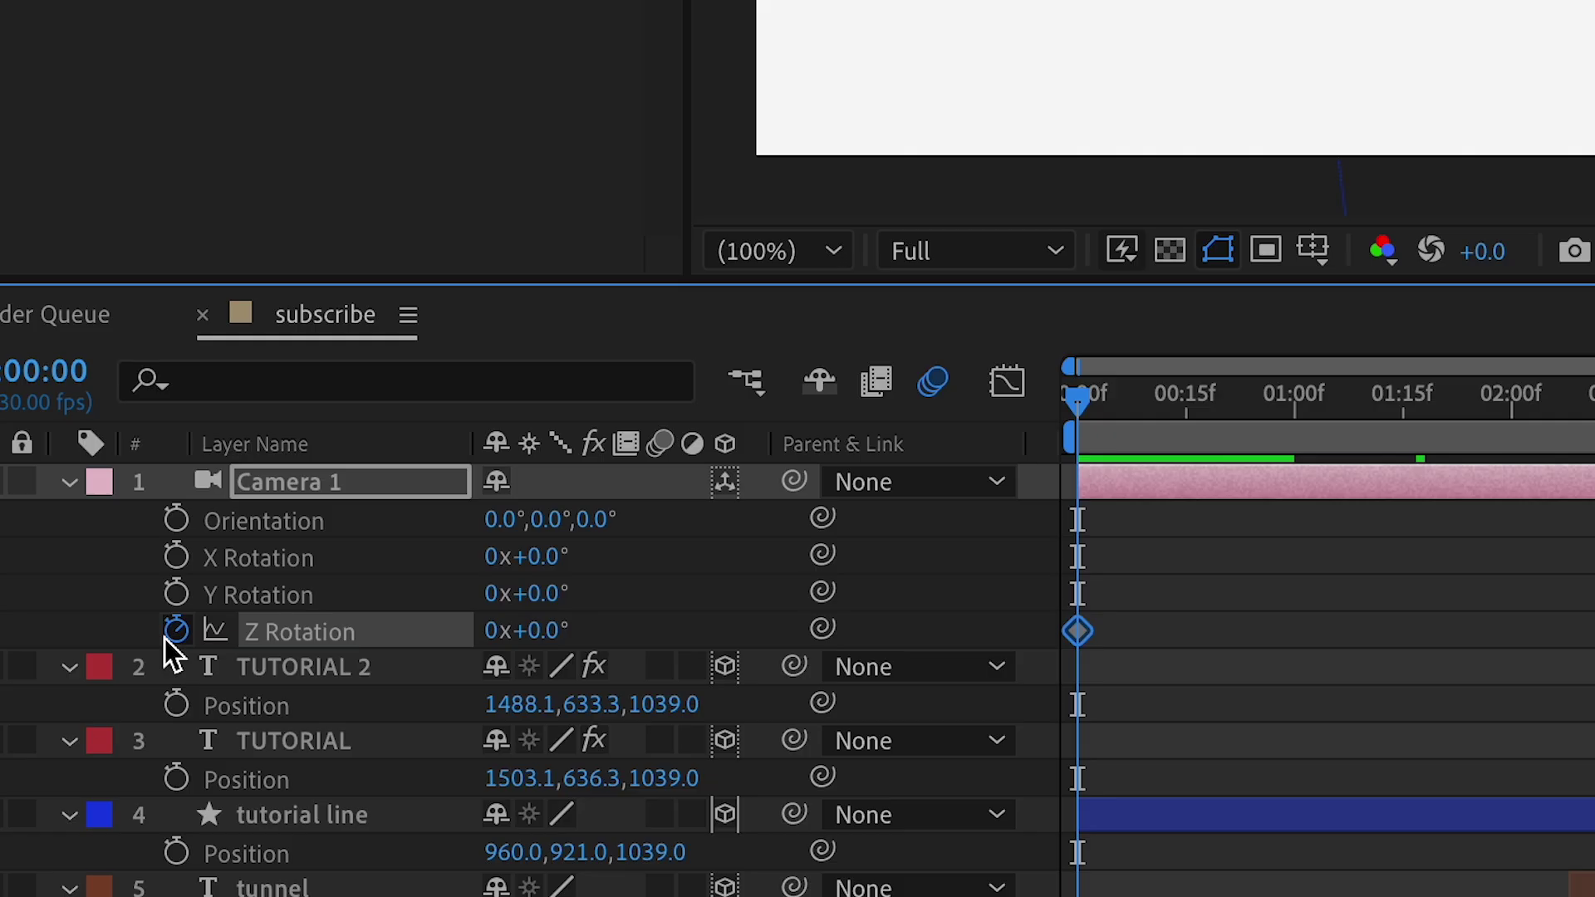
key(u)
At 0:00:02:09, keyframe Camera 1's Position and Z Rotation so the 3D text is upright and framed, and preview the move
drag(1067, 444, 1572, 467)
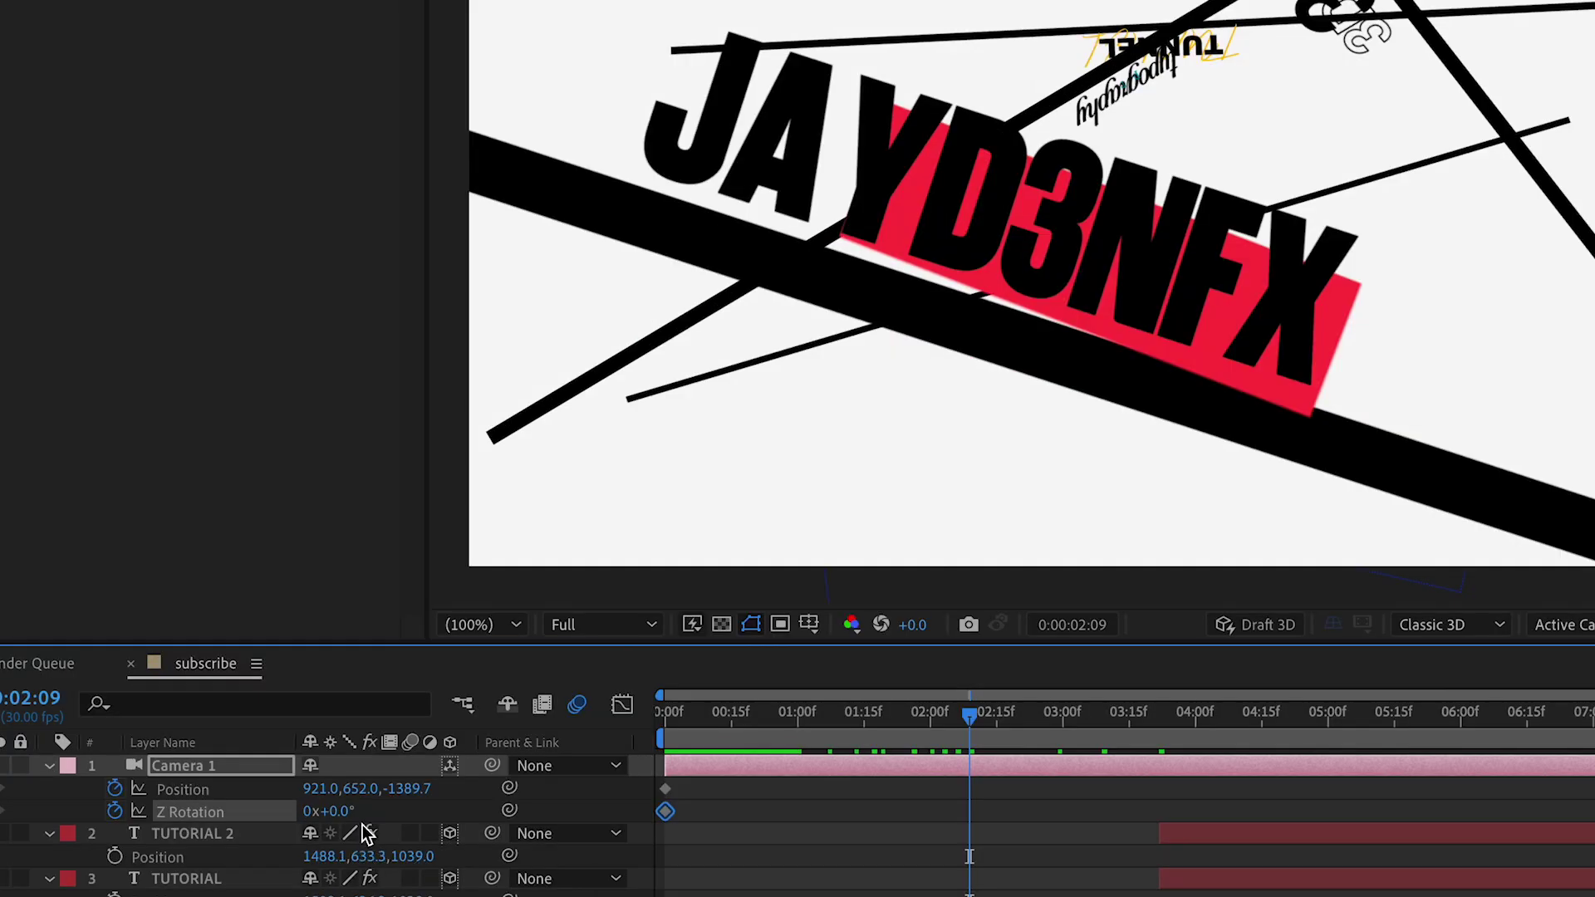
drag(420, 787, 470, 791)
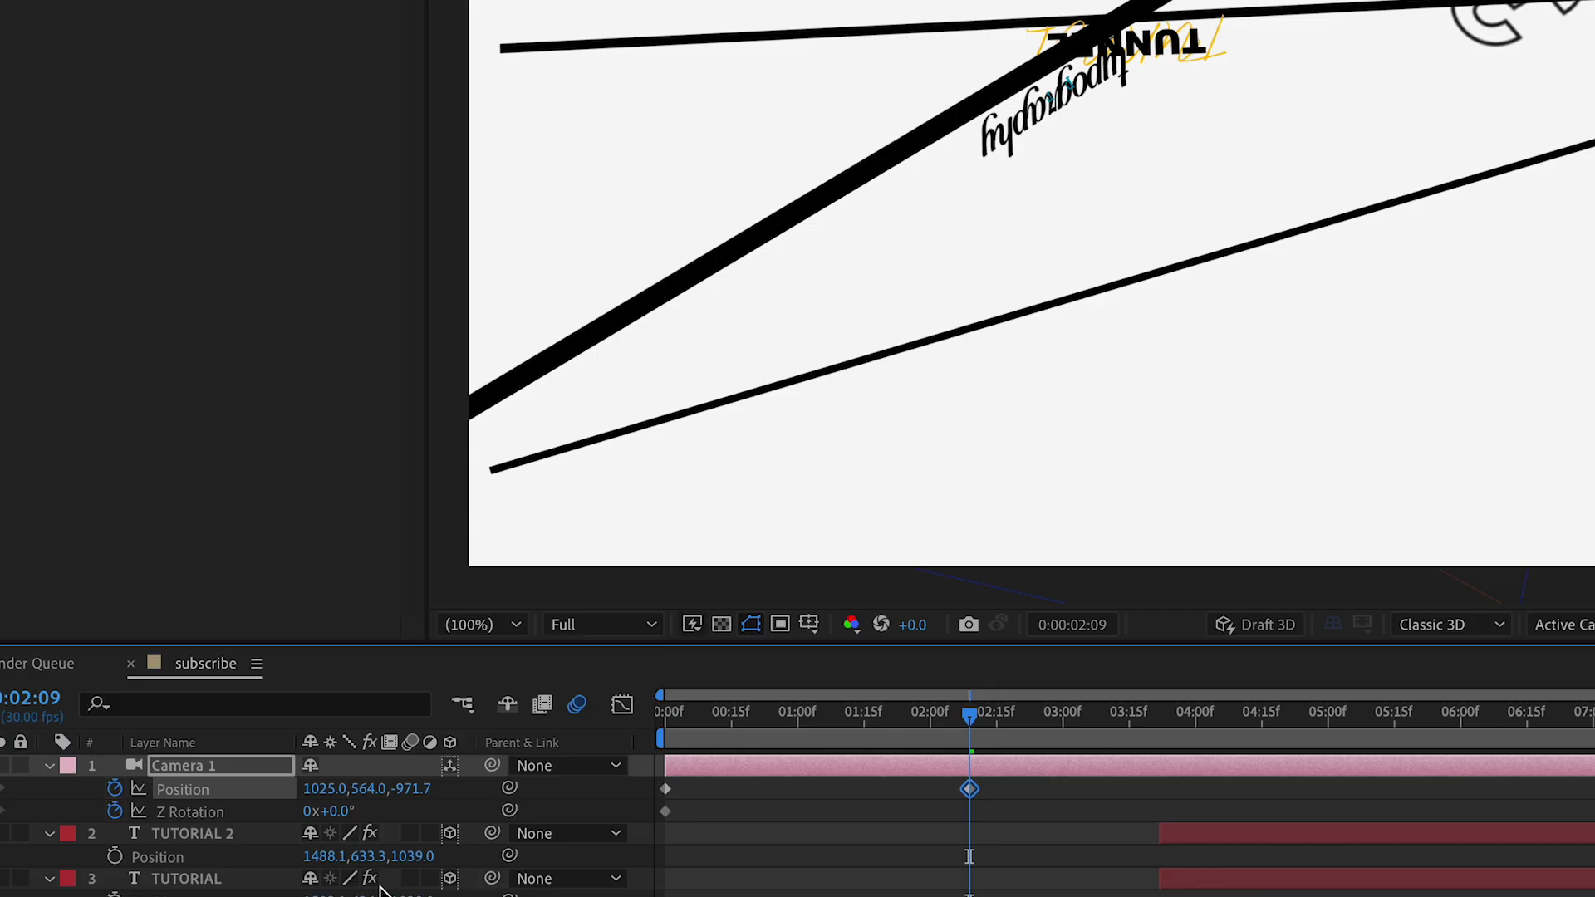
drag(309, 818, 151, 817)
drag(286, 755, 325, 764)
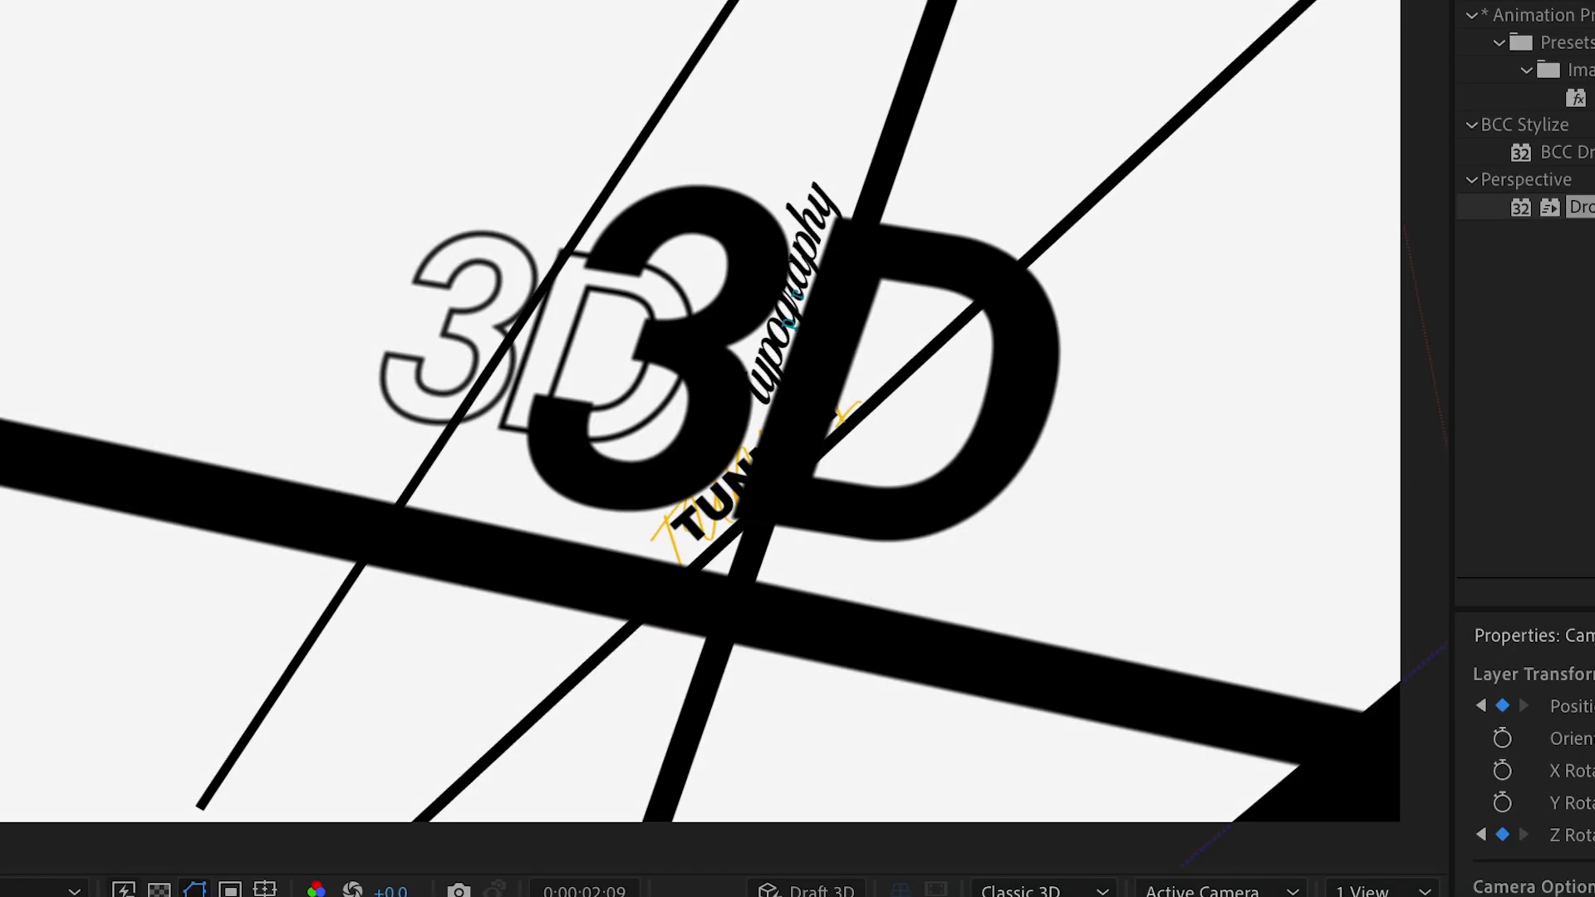
drag(727, 704, 424, 718)
key(space)
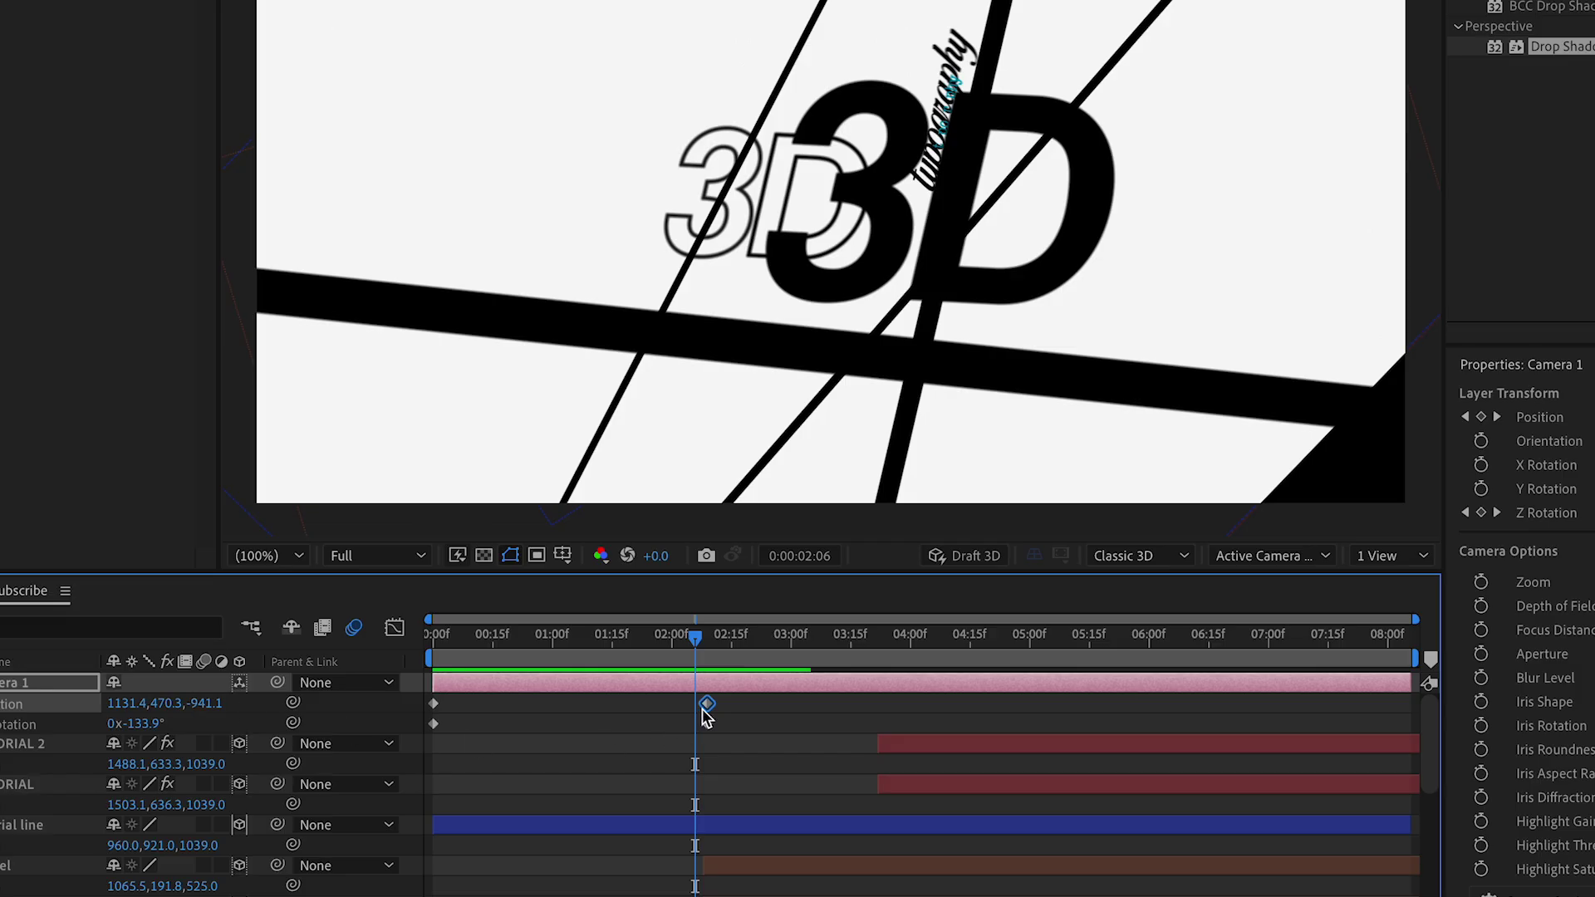
Move Camera 1's ending Position and Z Rotation keyframes to about 0:00:03:06 and apply Easy Ease to all four camera keyframes
click(756, 716)
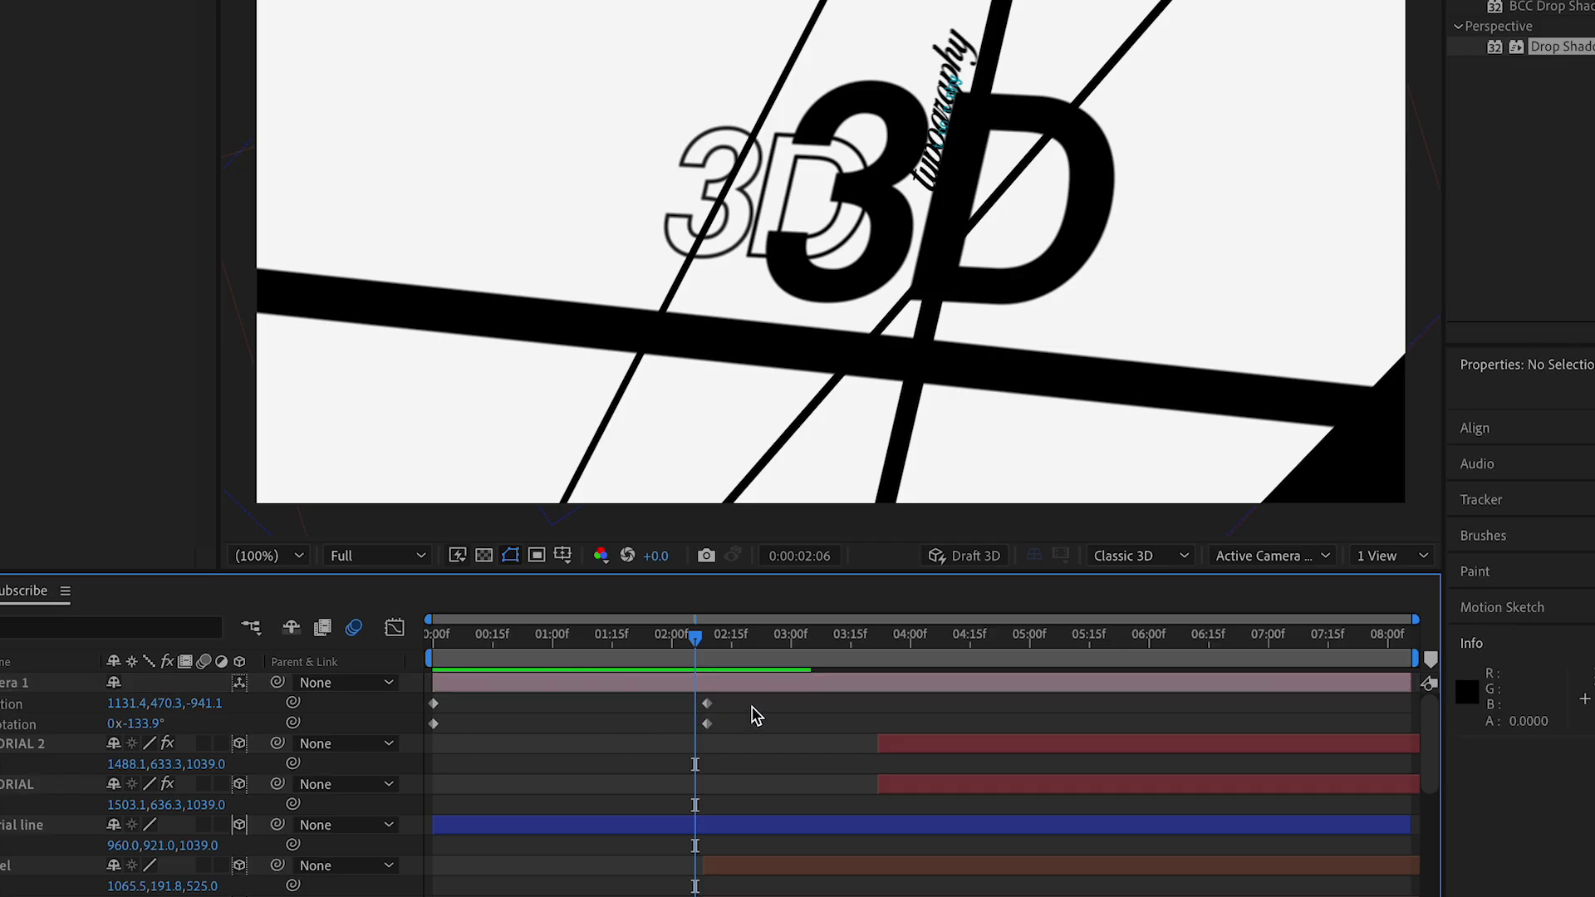
drag(739, 708, 815, 727)
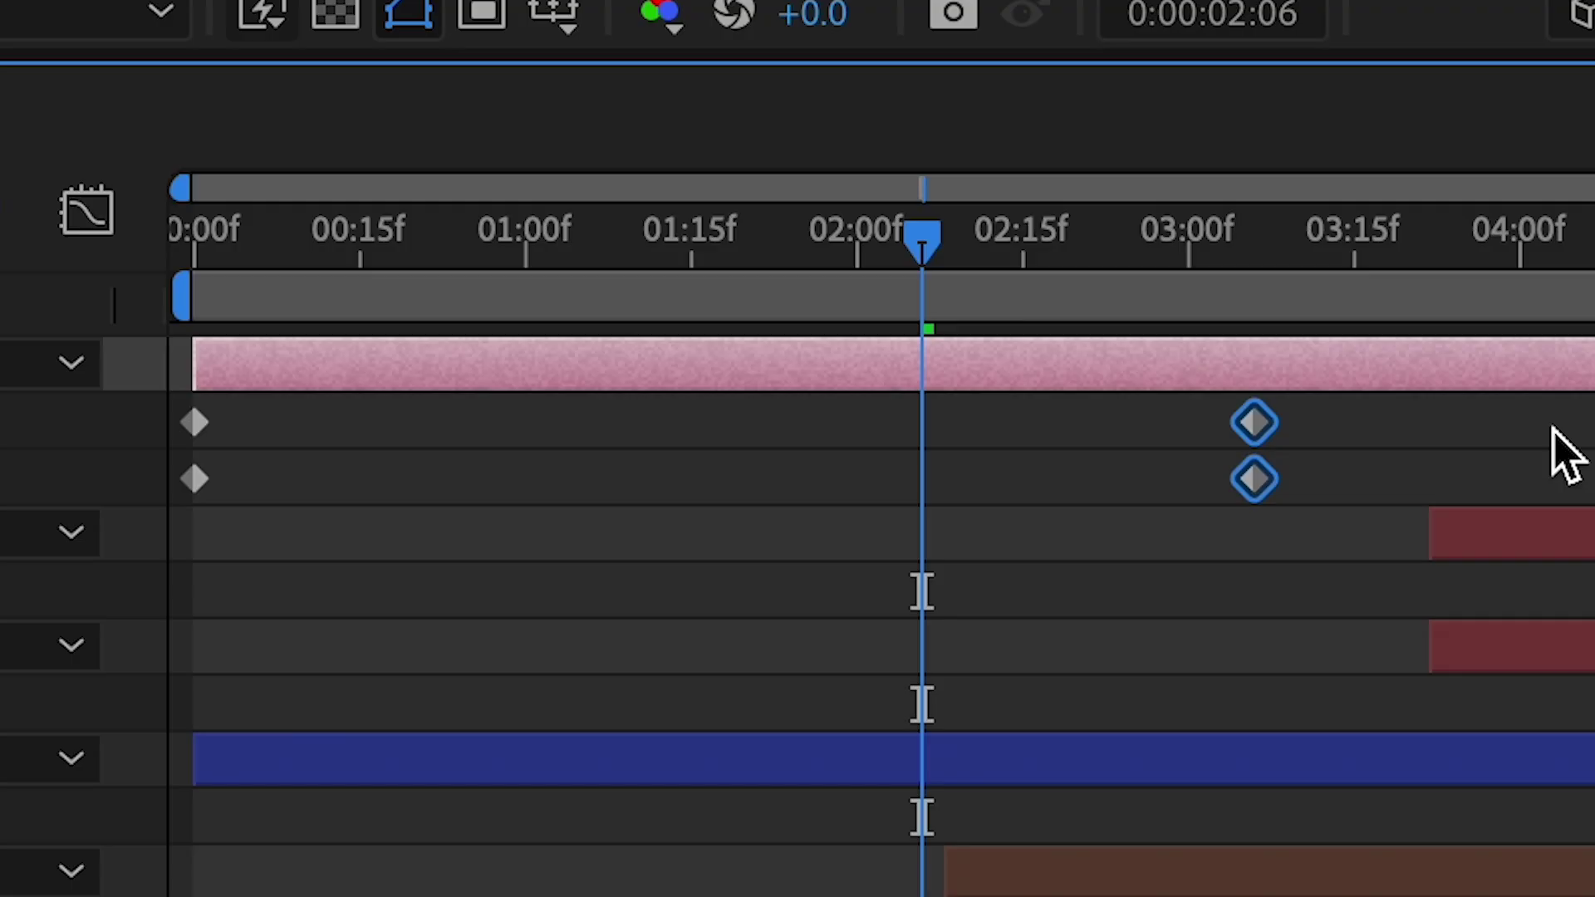
drag(1545, 429, 2, 586)
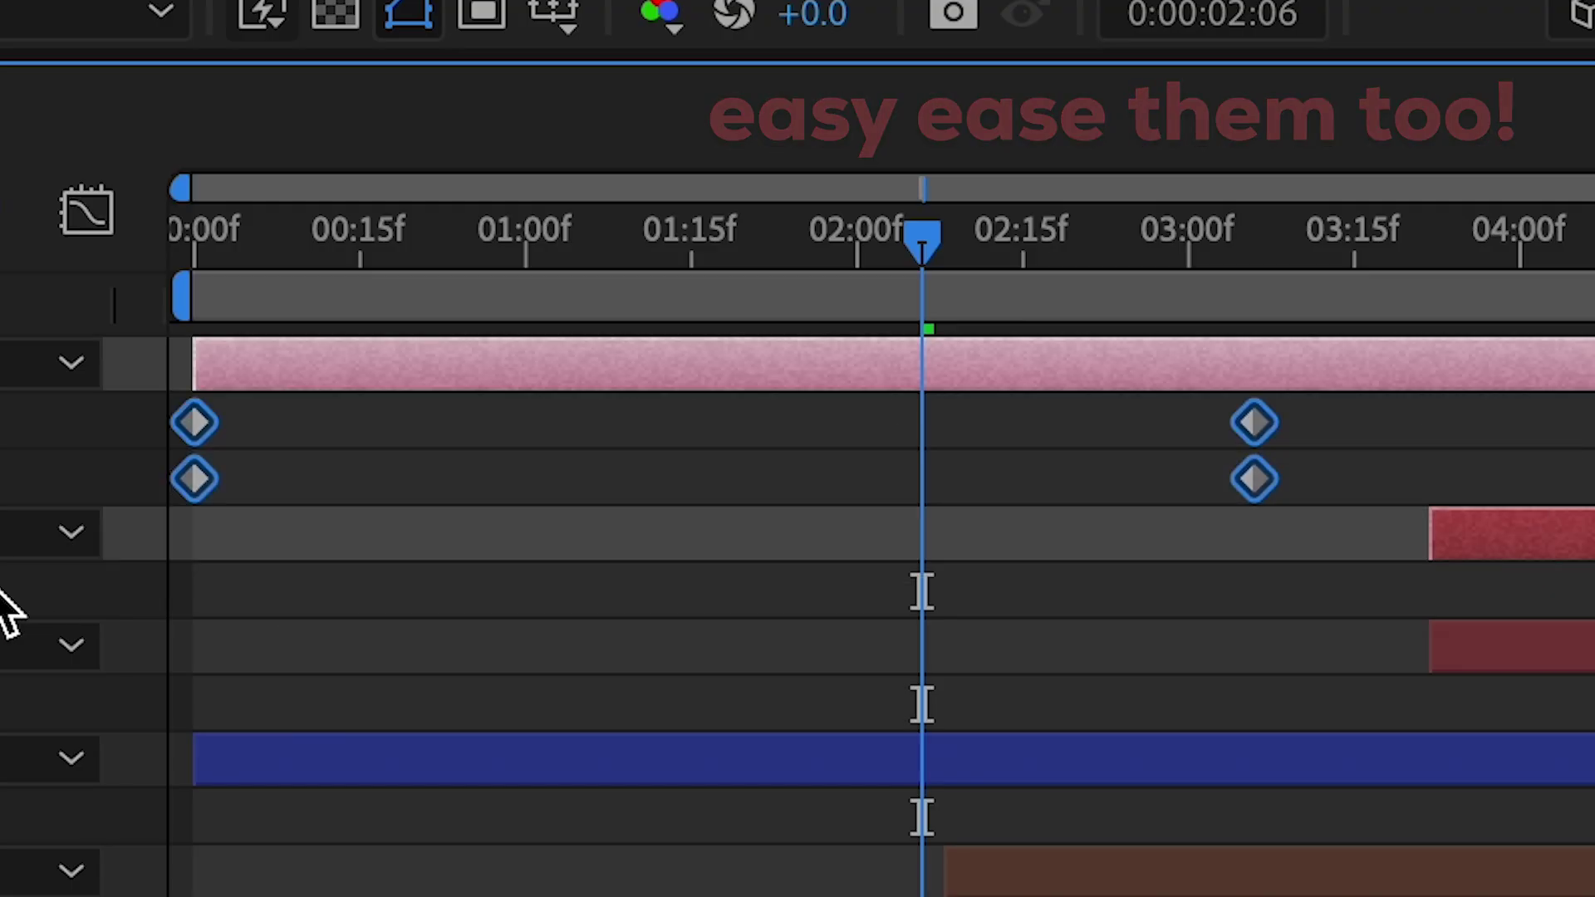
key(F9)
drag(922, 237, 831, 235)
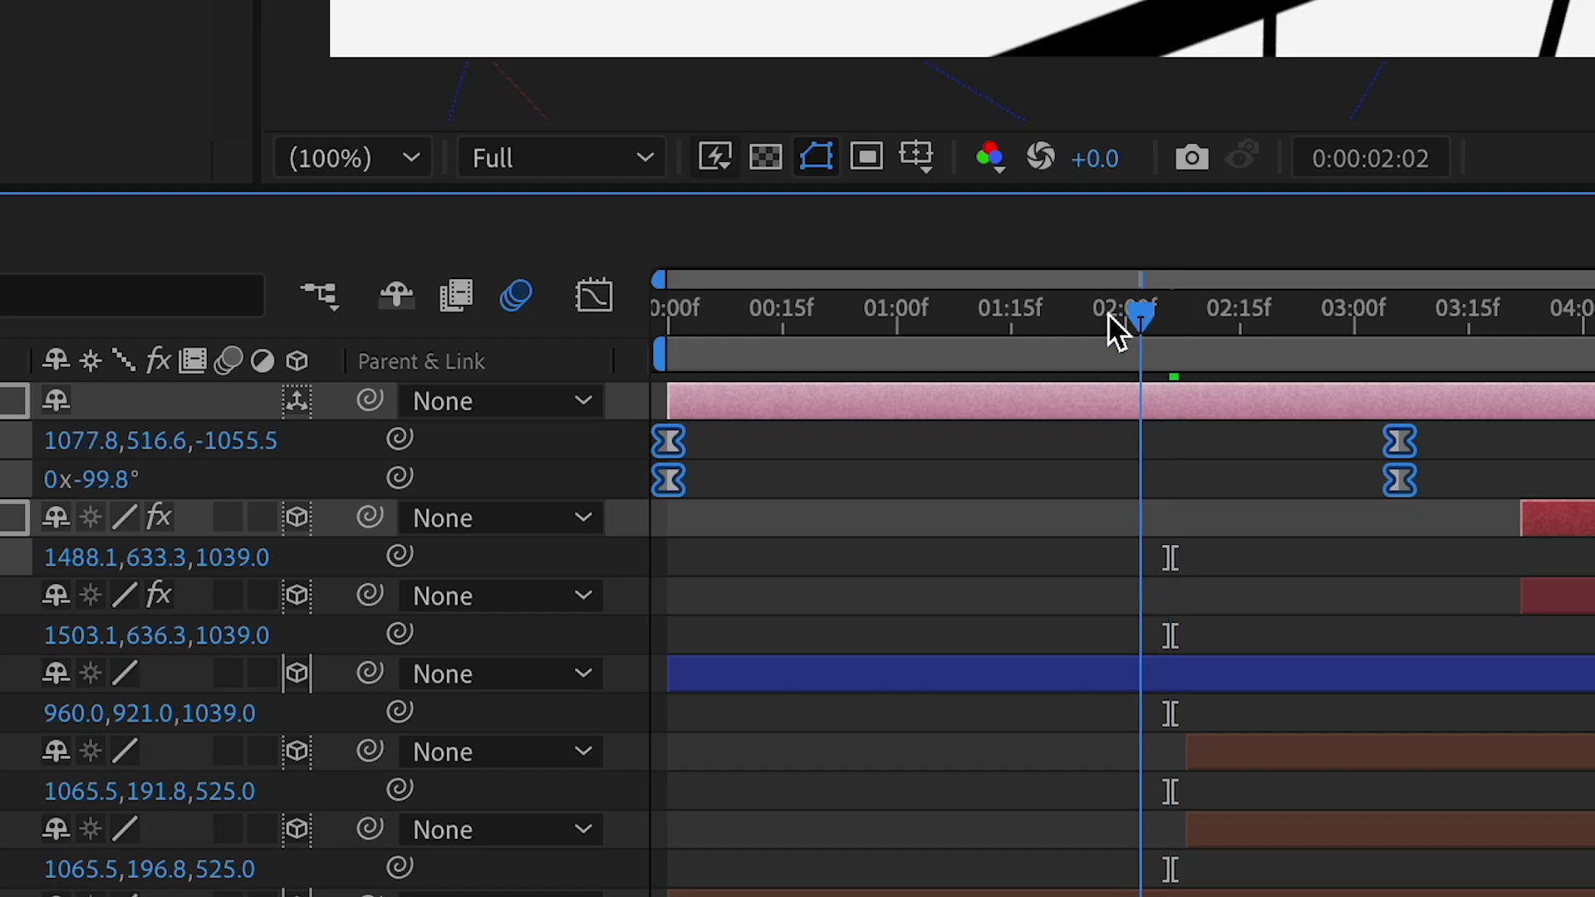
drag(1108, 312, 903, 347)
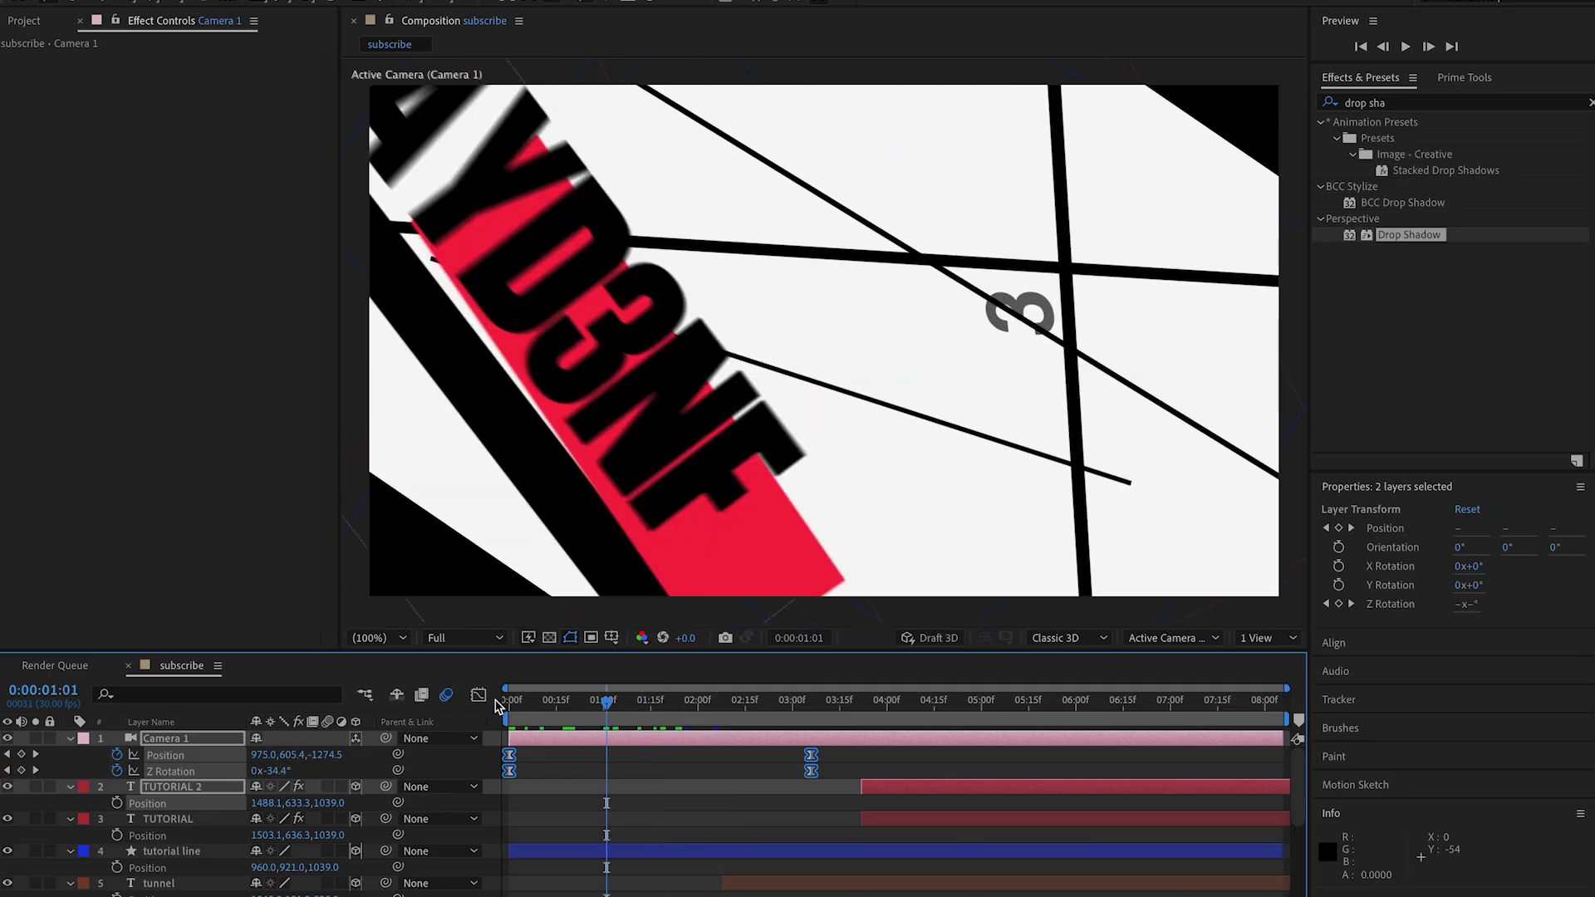
Reshape the camera keyframes' speed graph, extending the ending handles far toward the start so the move peaks early and slows gradually
click(478, 695)
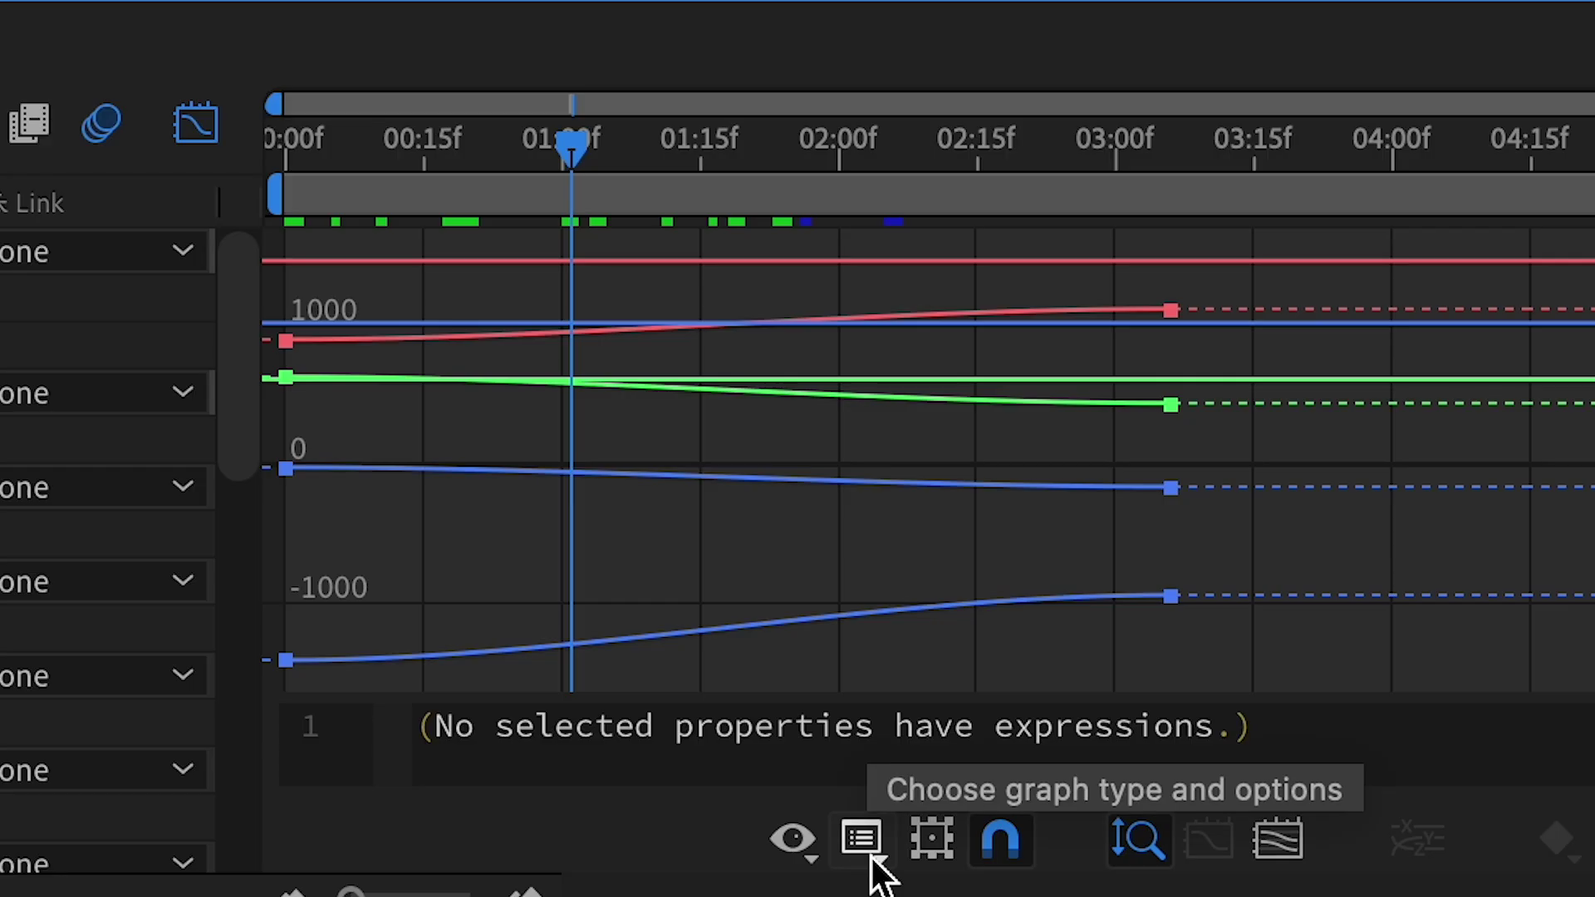
click(705, 896)
click(1119, 378)
drag(585, 516, 186, 650)
drag(492, 647, 598, 647)
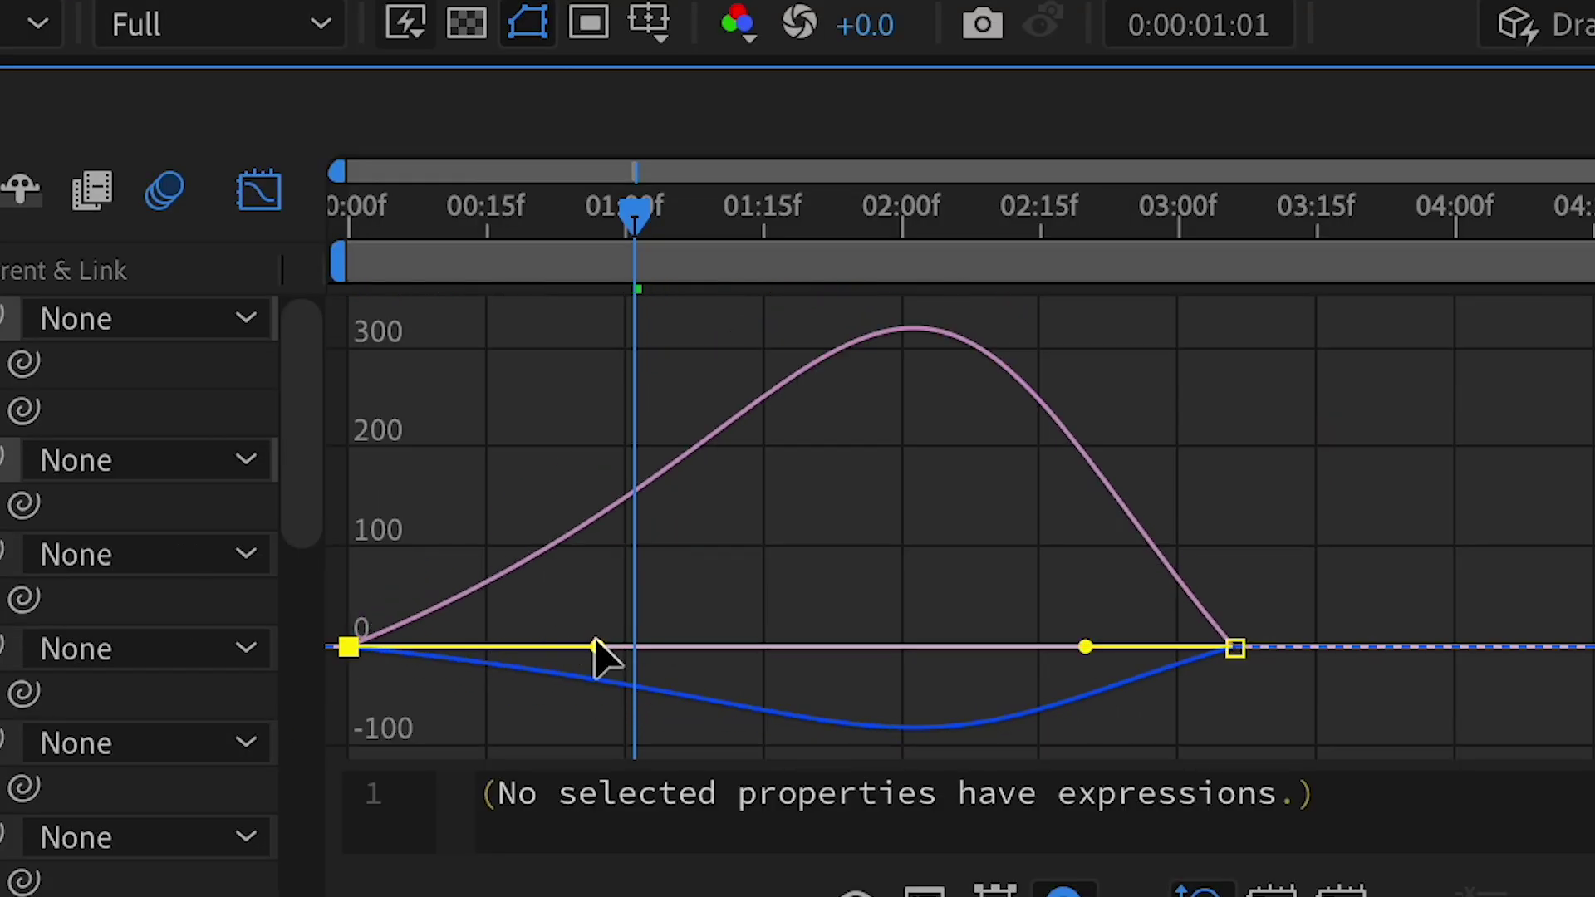
click(1086, 647)
drag(1023, 579, 733, 579)
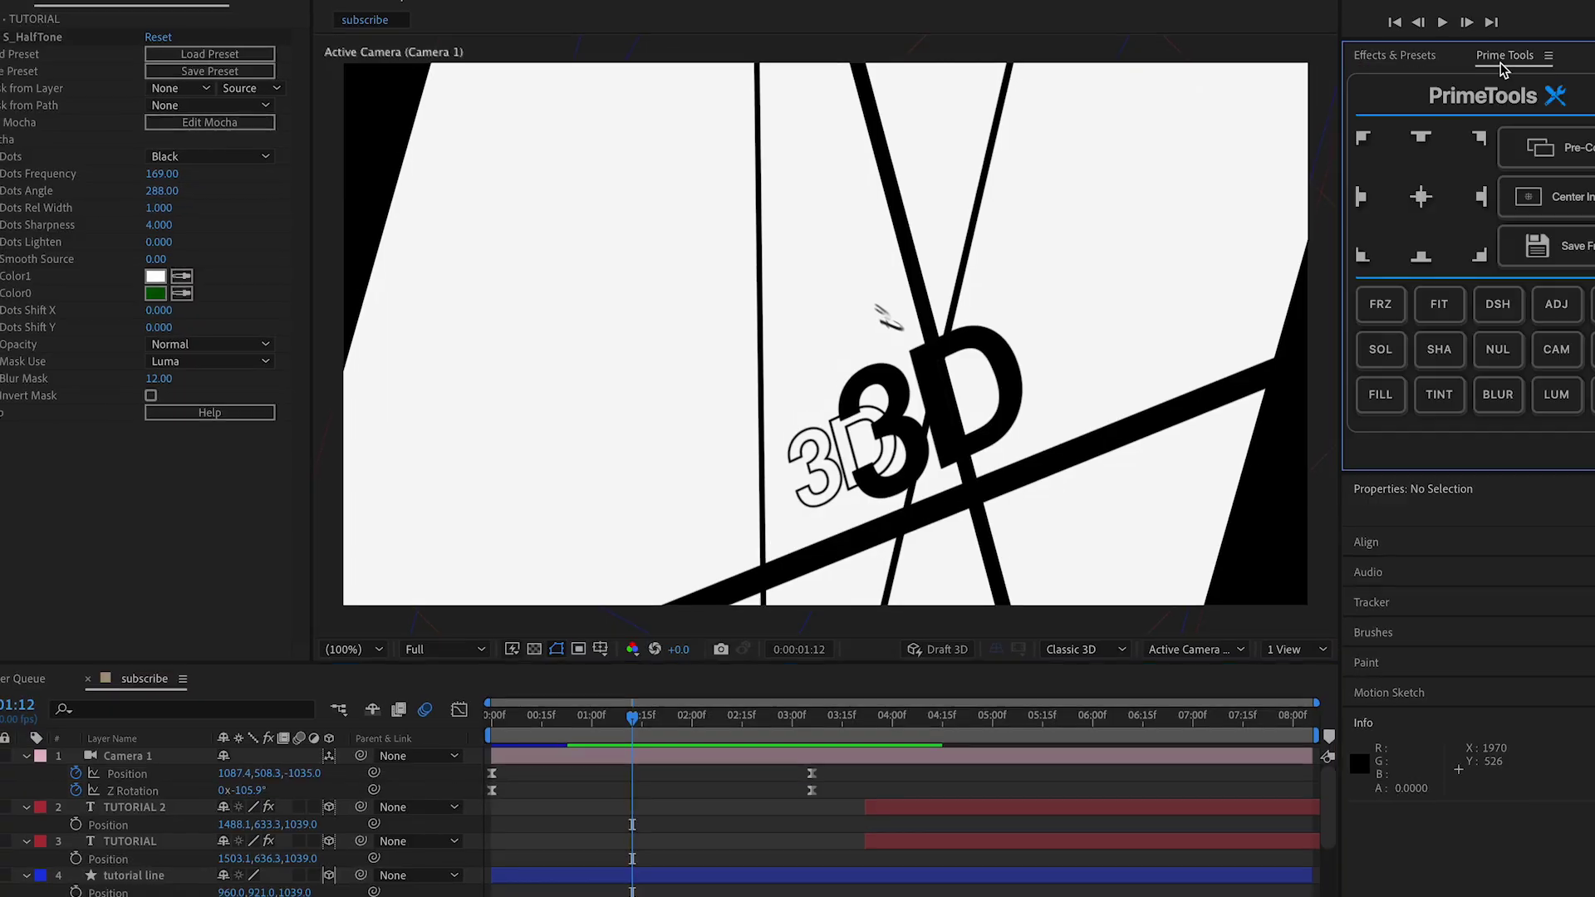
Add a null object, make it a 3D layer and parent Camera 1 to it
click(1462, 355)
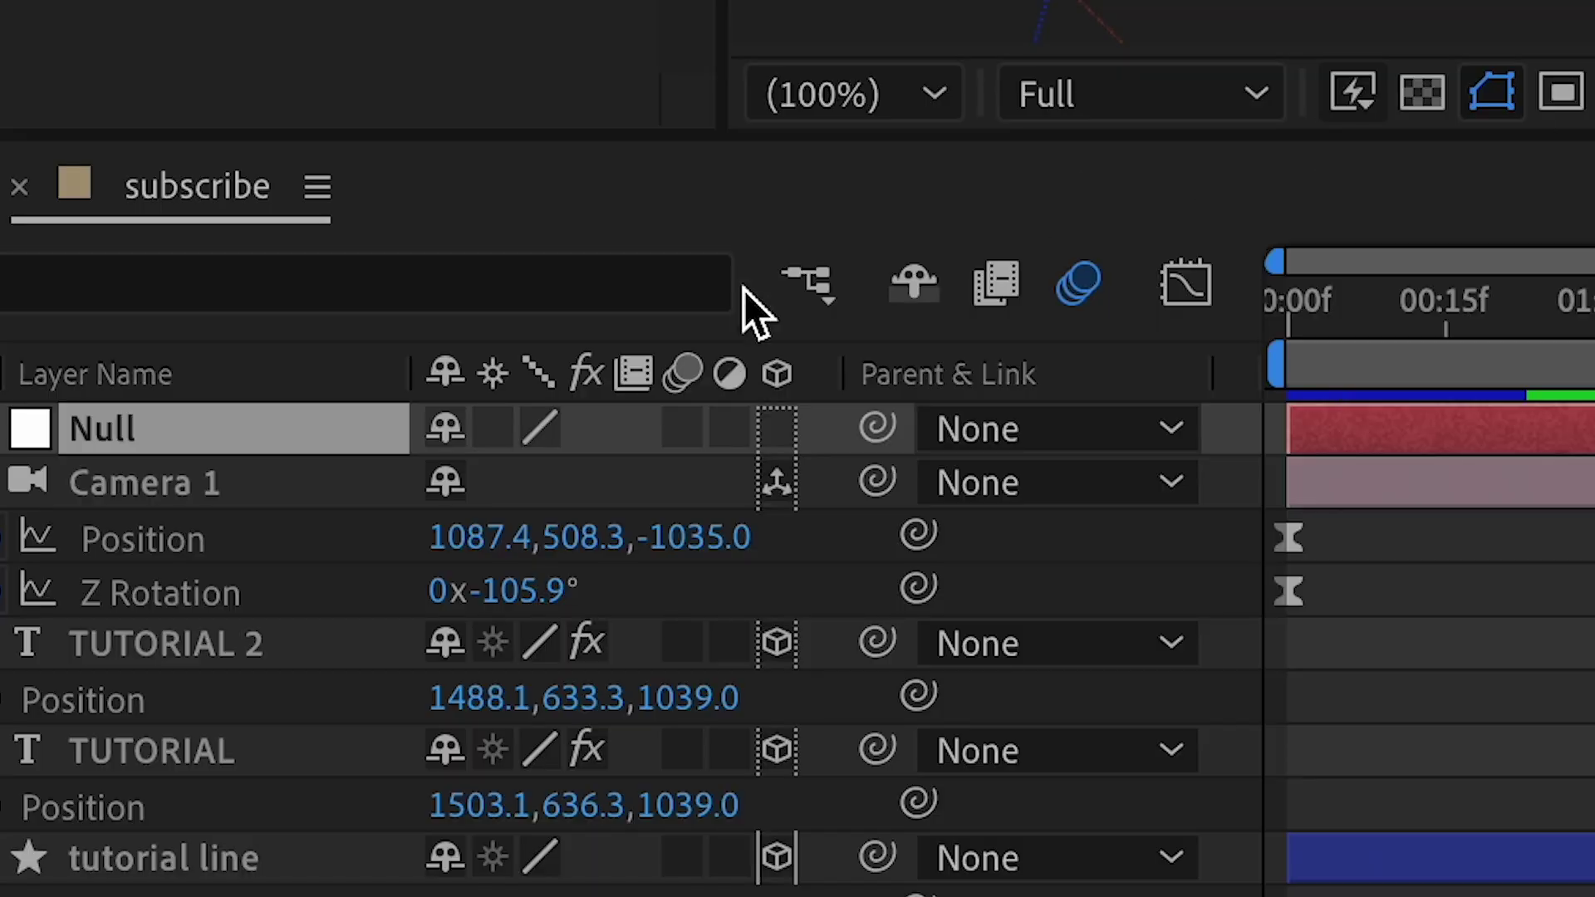
click(783, 427)
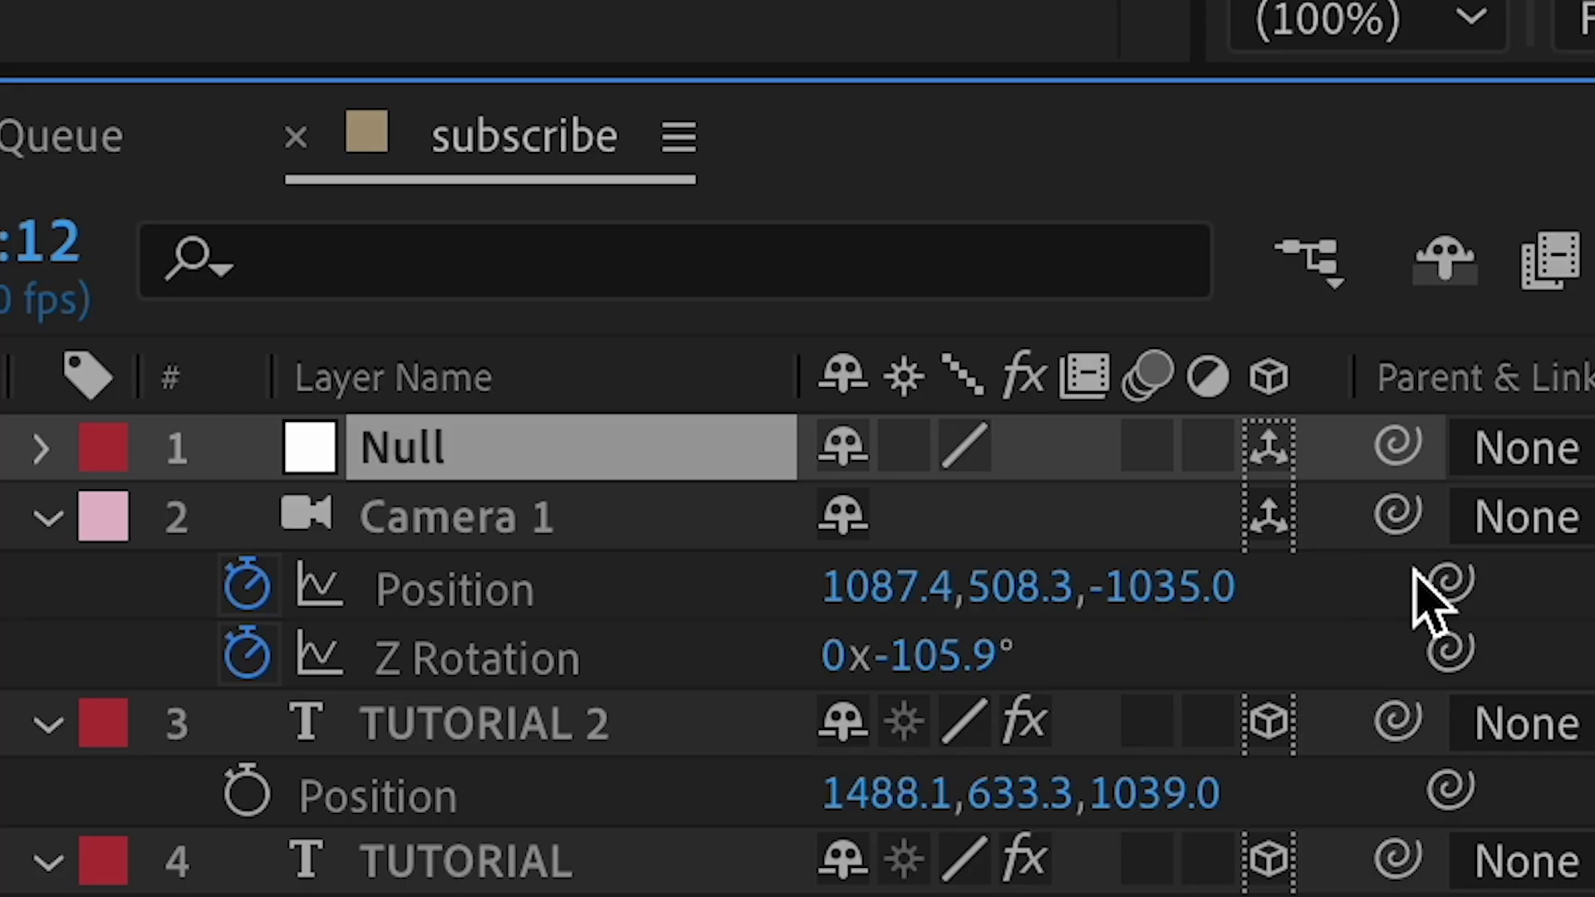
drag(1412, 498, 484, 452)
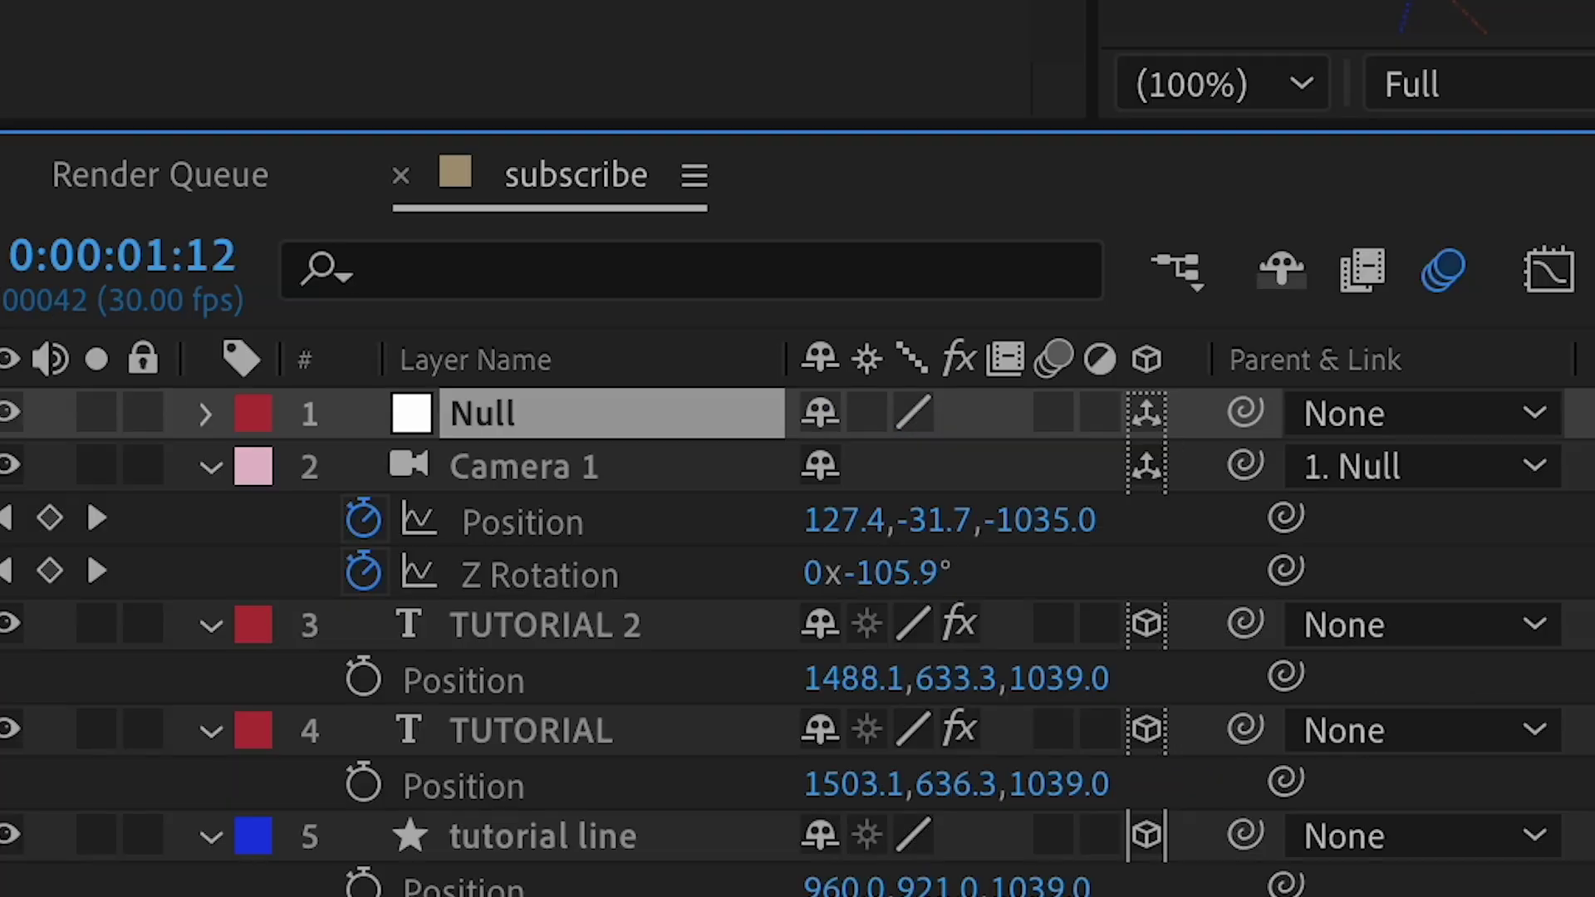
Set a Position keyframe on the Null layer at 0:00:01:12
key(p)
click(363, 467)
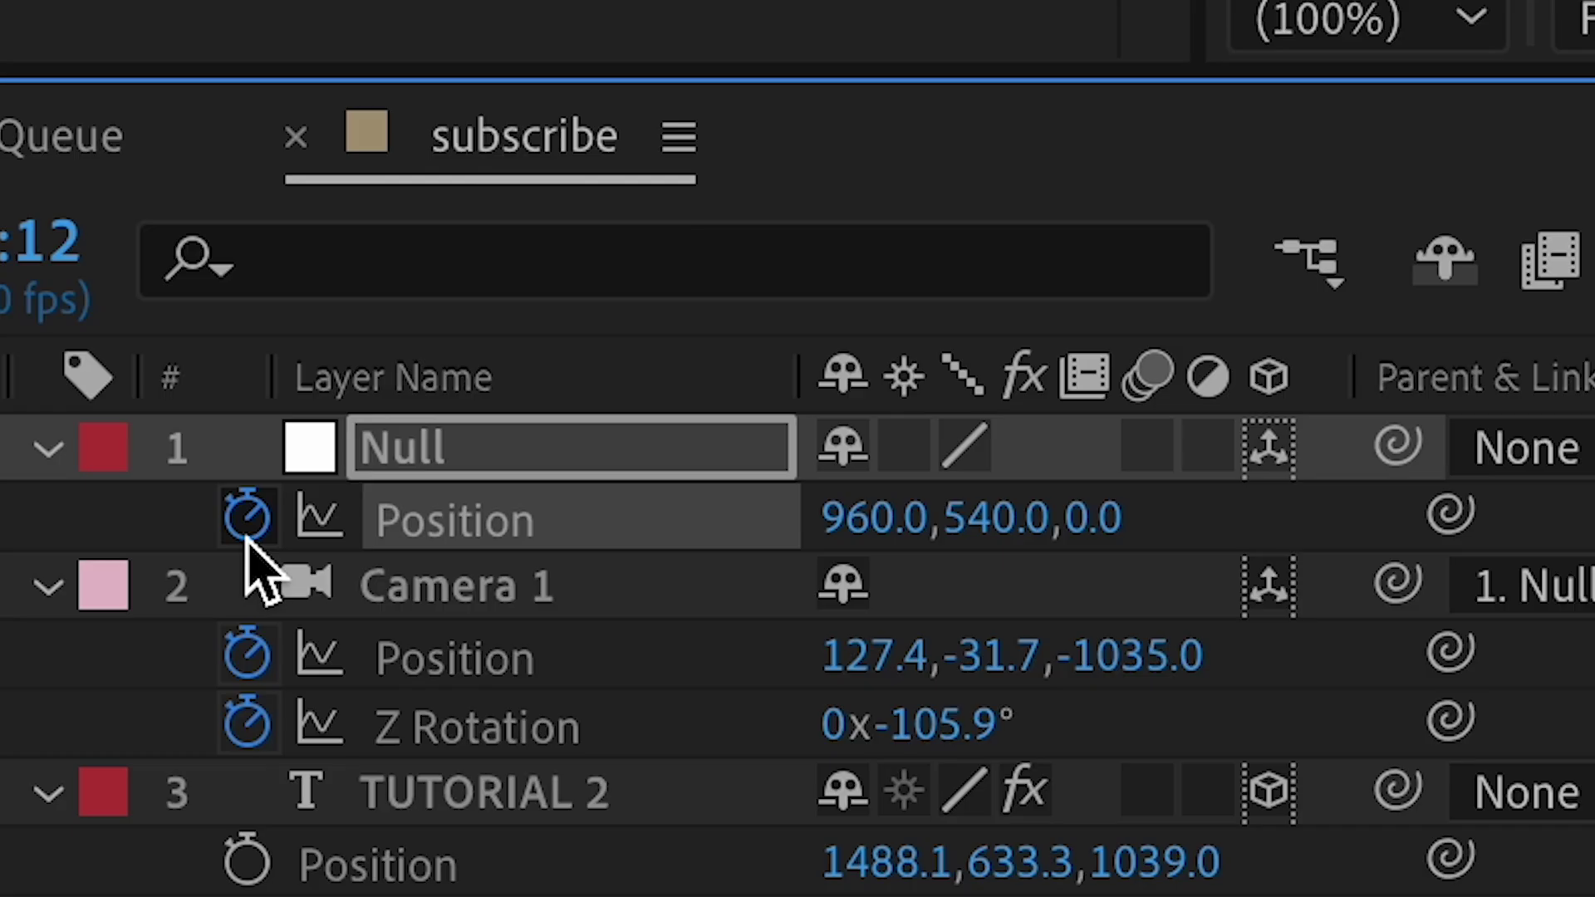
Set a Z Rotation keyframe on the Null layer at 0:00:01:12 and show only its animated properties
key(r)
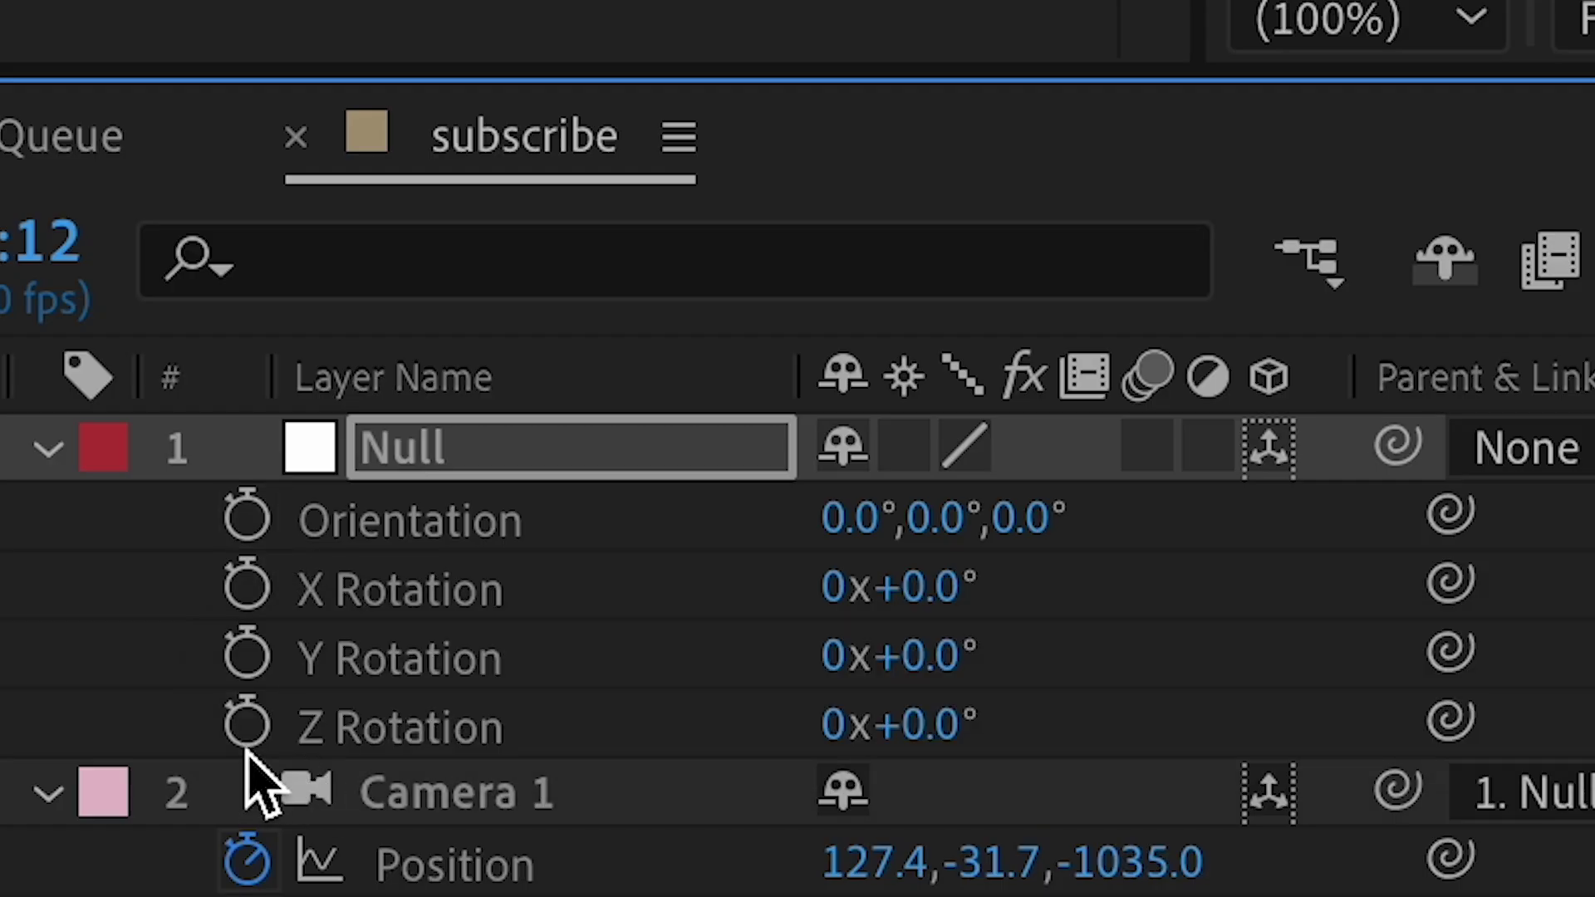
click(246, 733)
key(u)
At 0:00:04:10, set the Null's Position to 940, 598, 642 and its Z Rotation to -58° to frame the typography text
drag(640, 712, 921, 731)
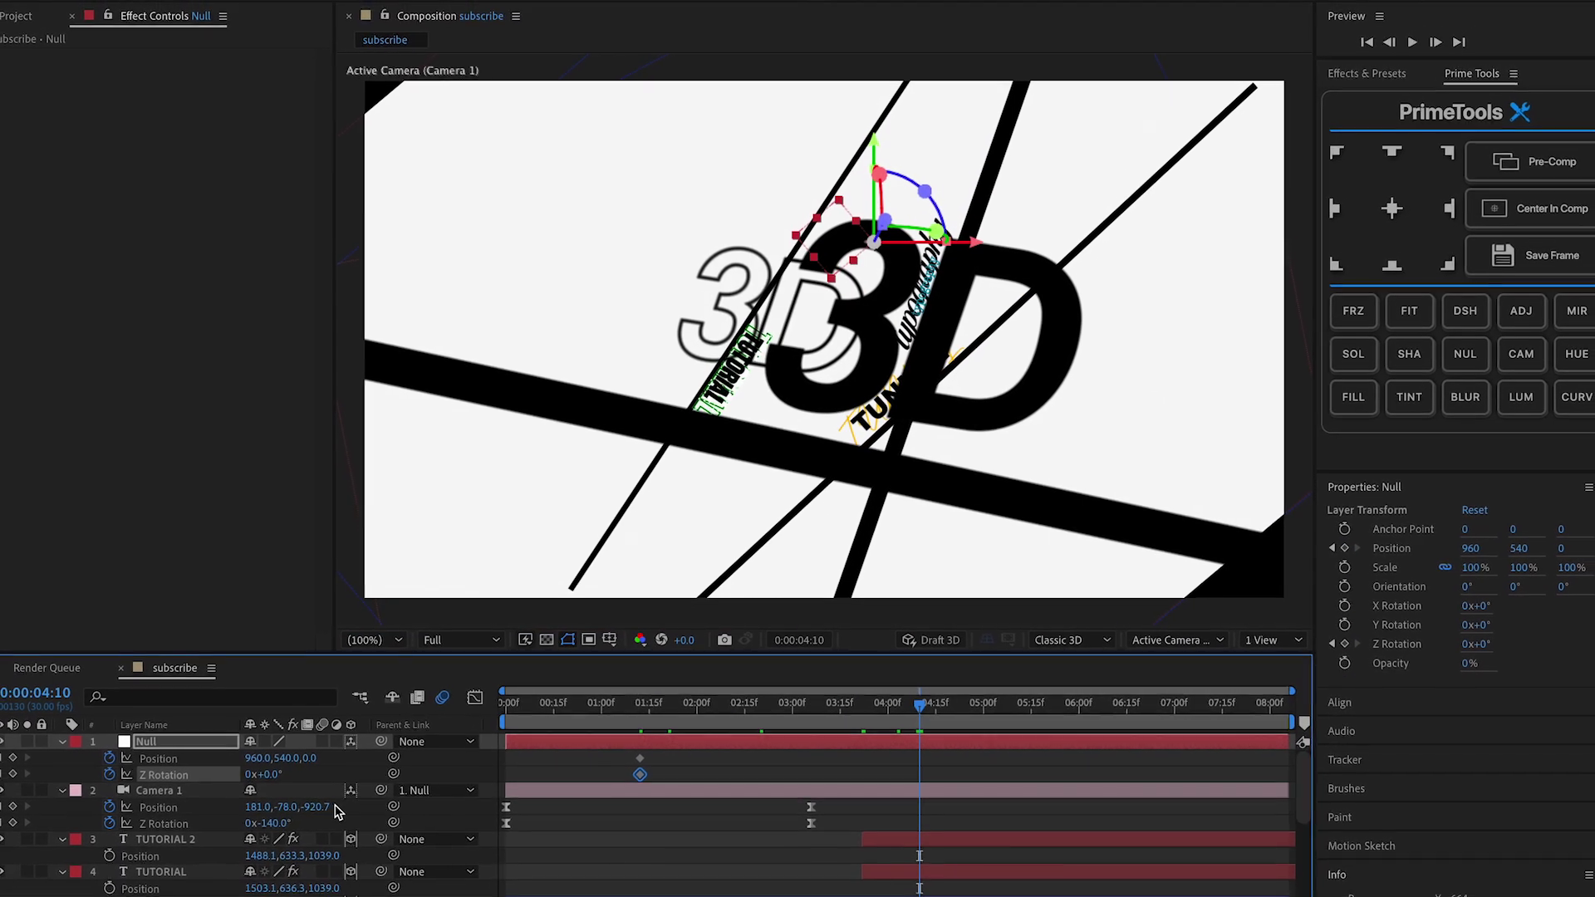
drag(310, 759, 367, 740)
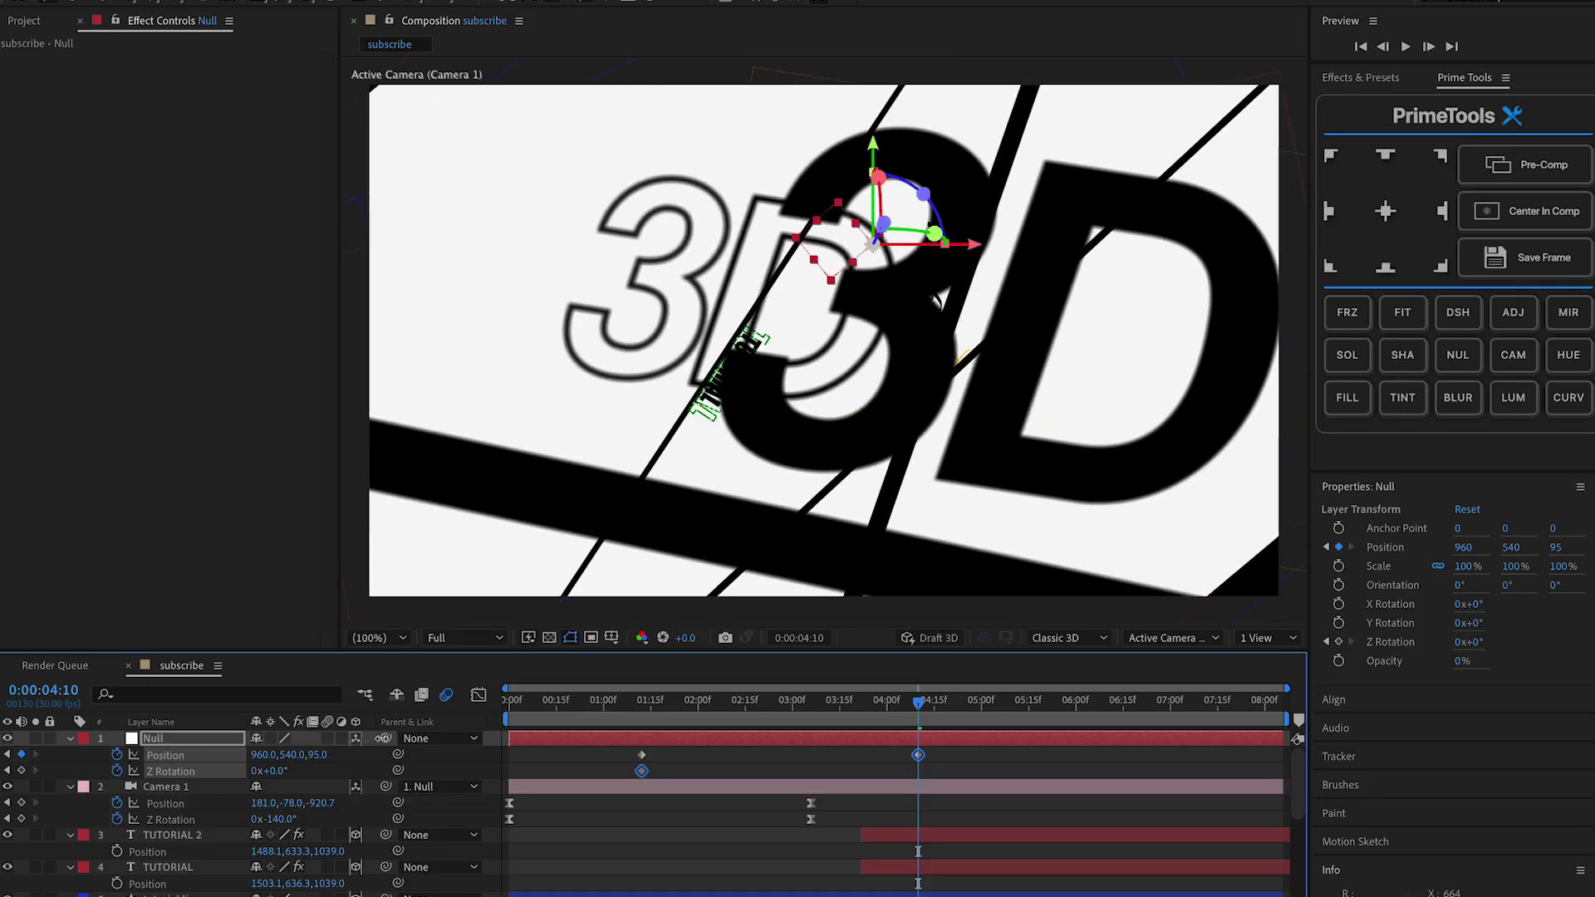
drag(324, 754, 298, 732)
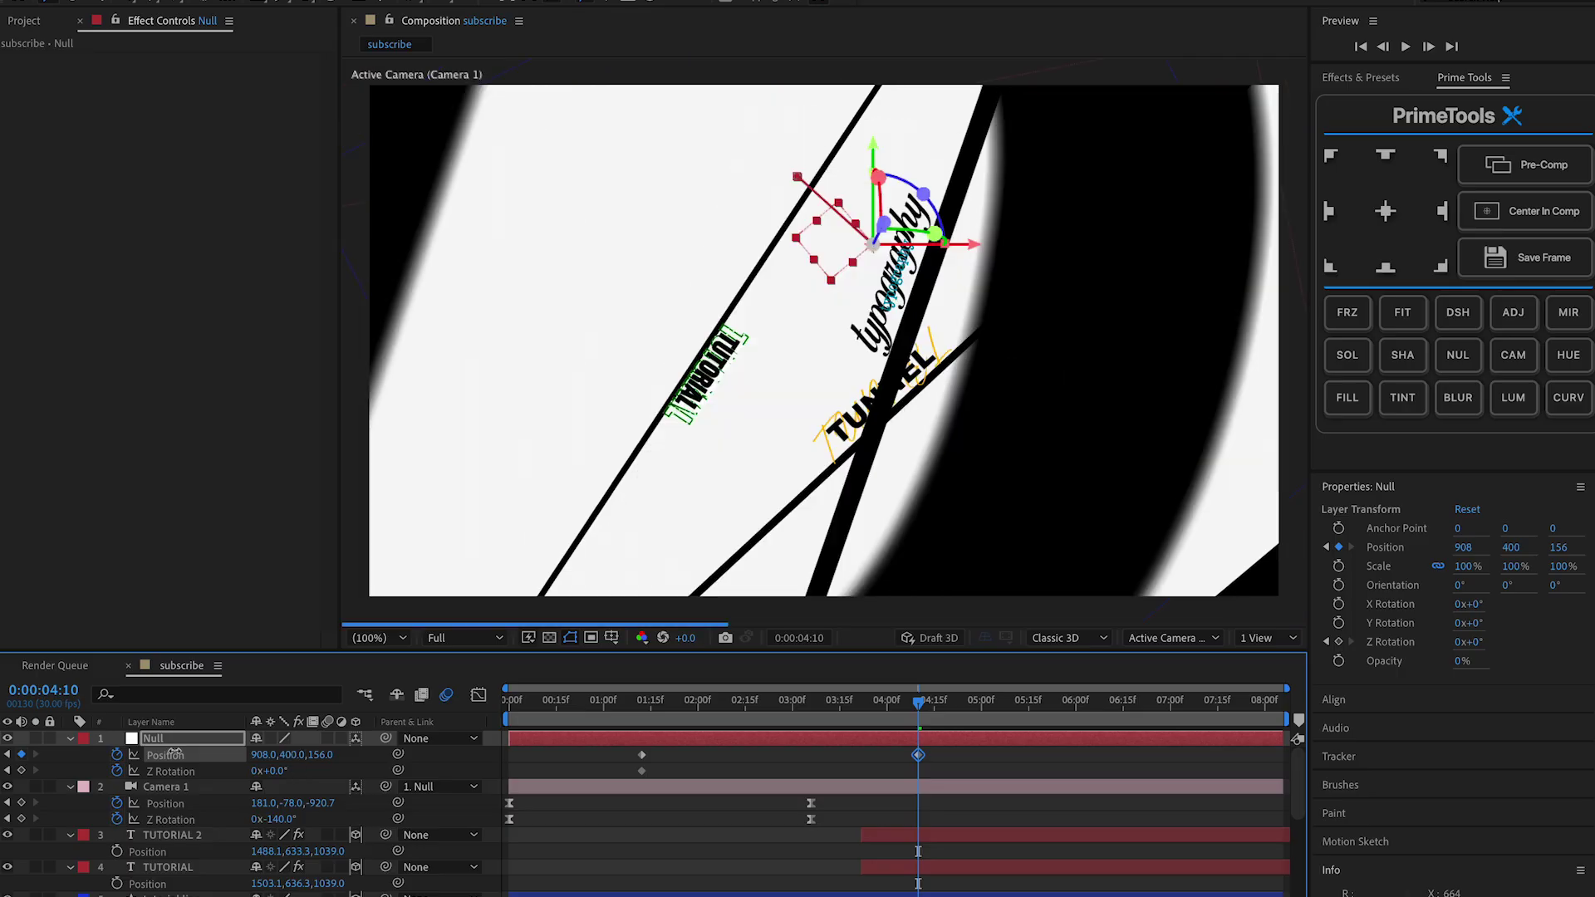
mouse_move(324, 756)
mouse_down()
mouse_move(362, 758)
mouse_move(352, 742)
mouse_up()
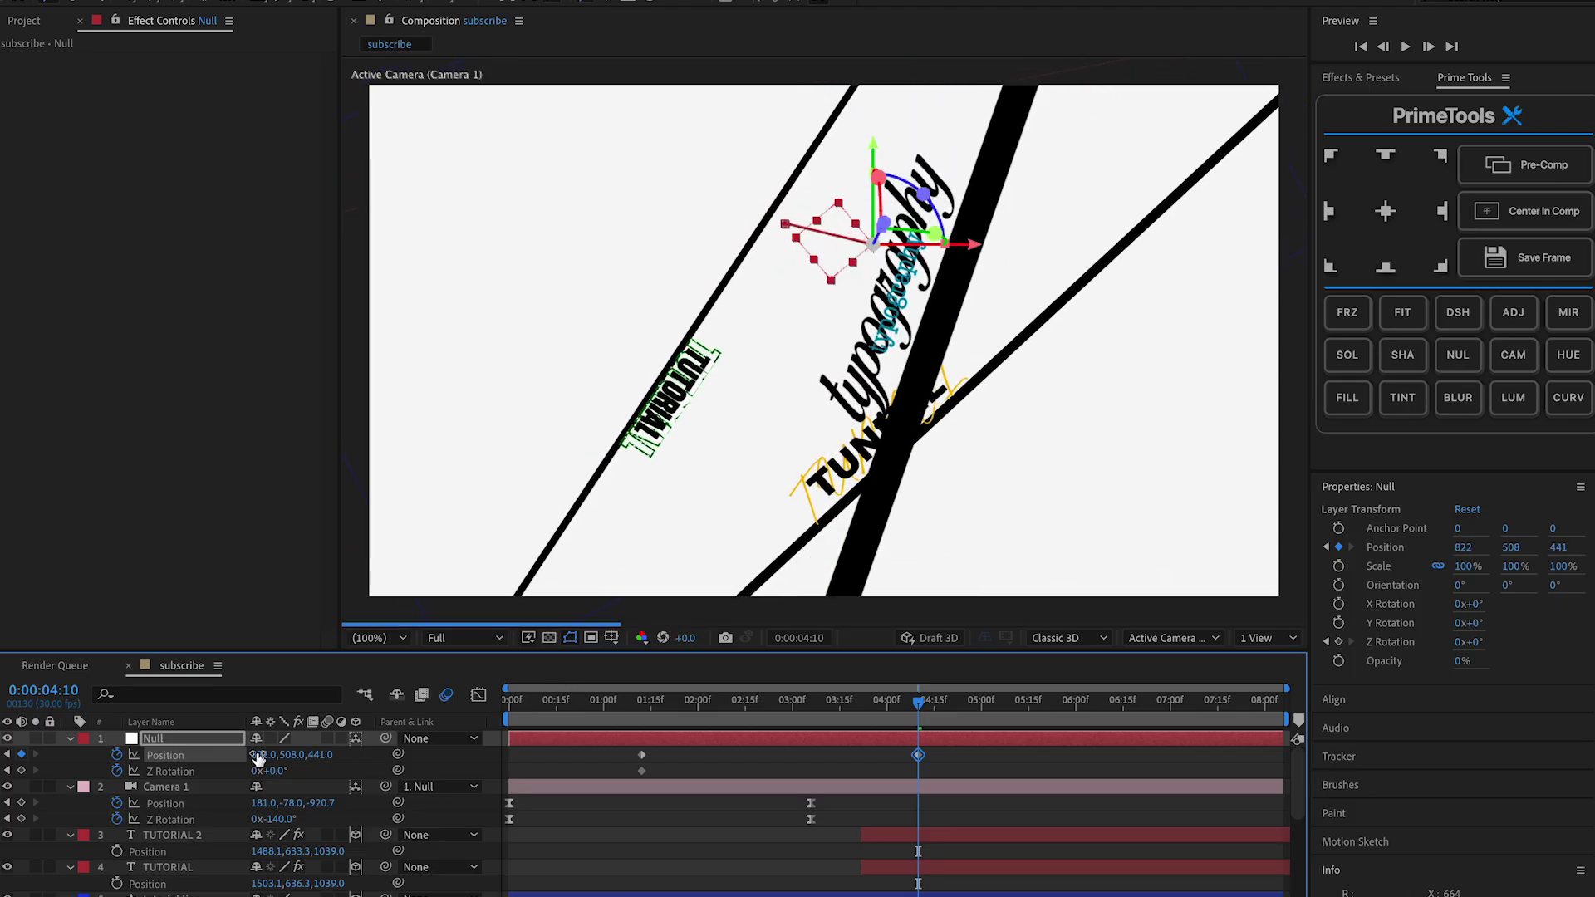
drag(351, 755, 380, 776)
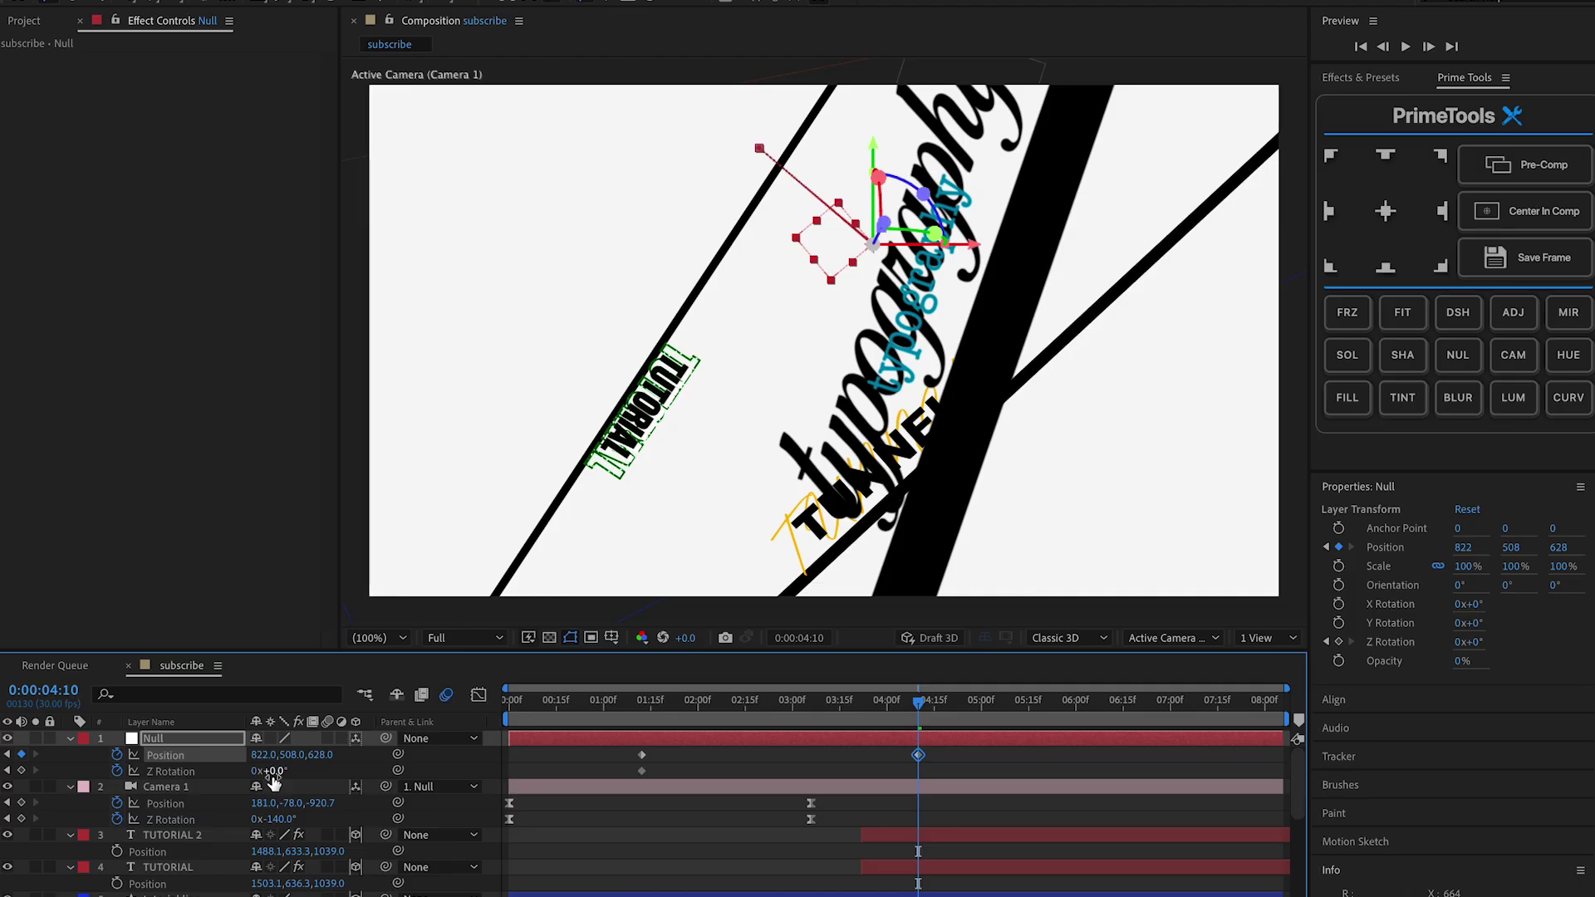
drag(263, 770, 331, 755)
drag(907, 702, 731, 705)
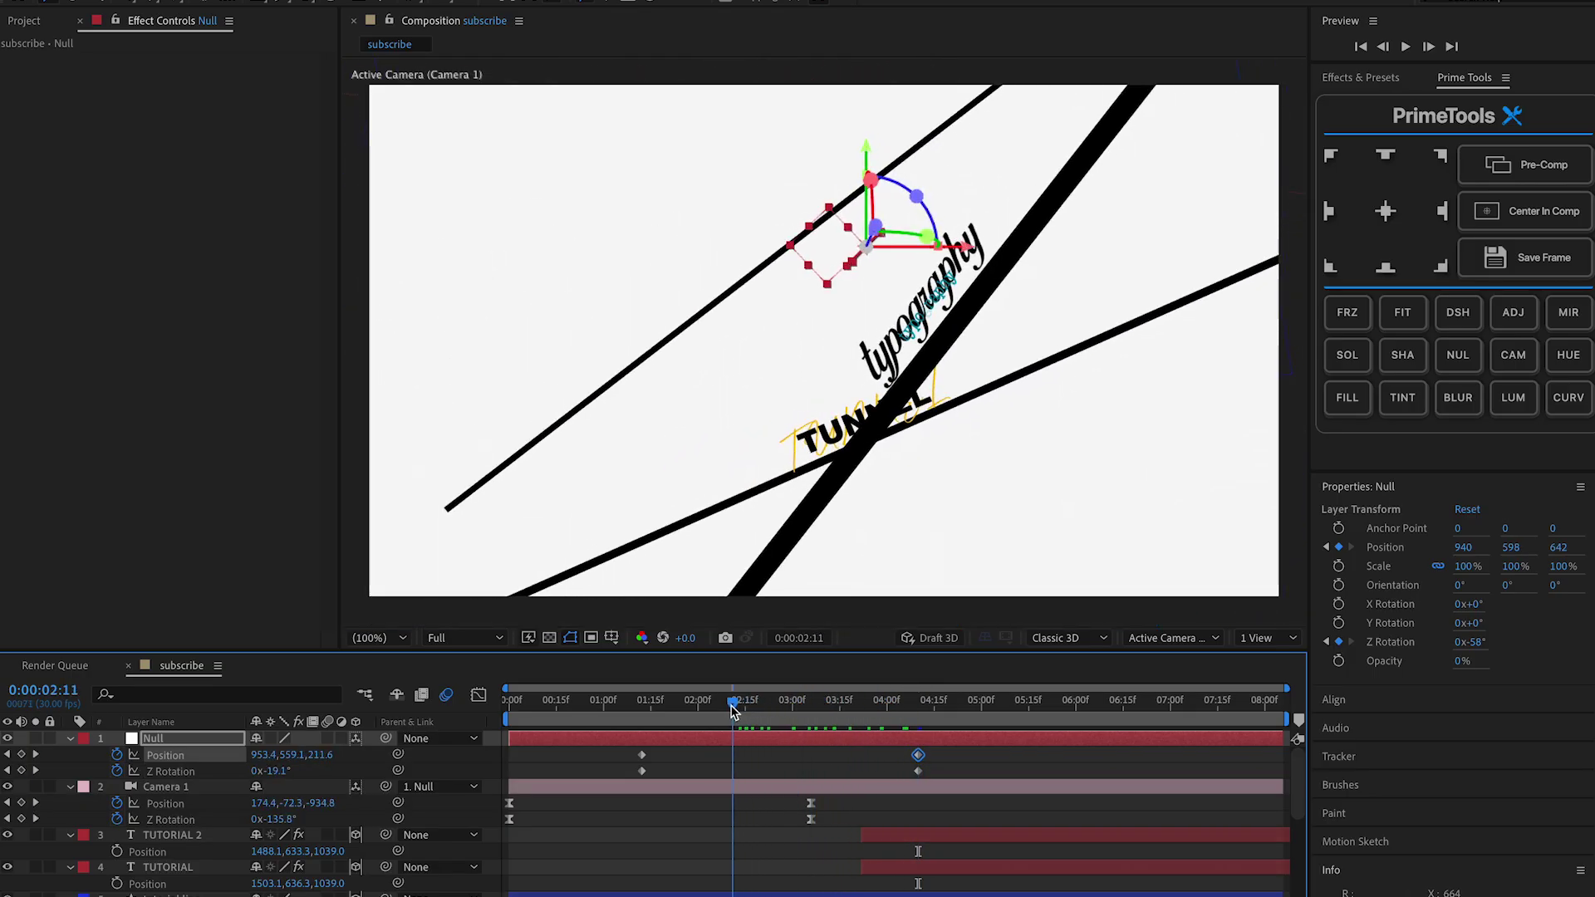
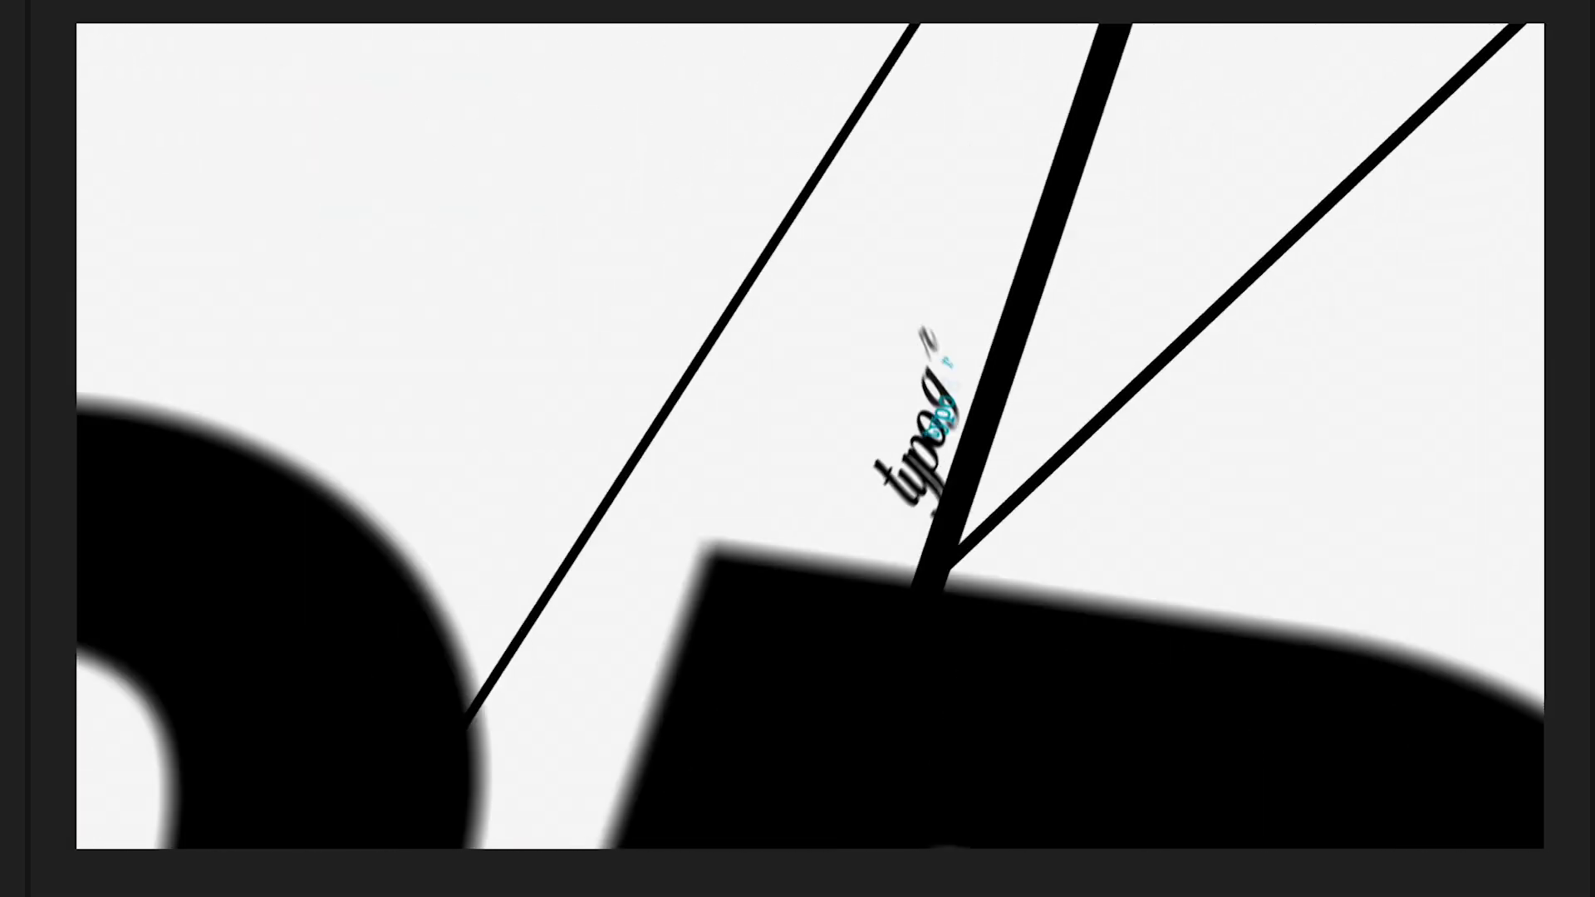
Play back the composition from the start to check the camera move toward the typography text
key(Home)
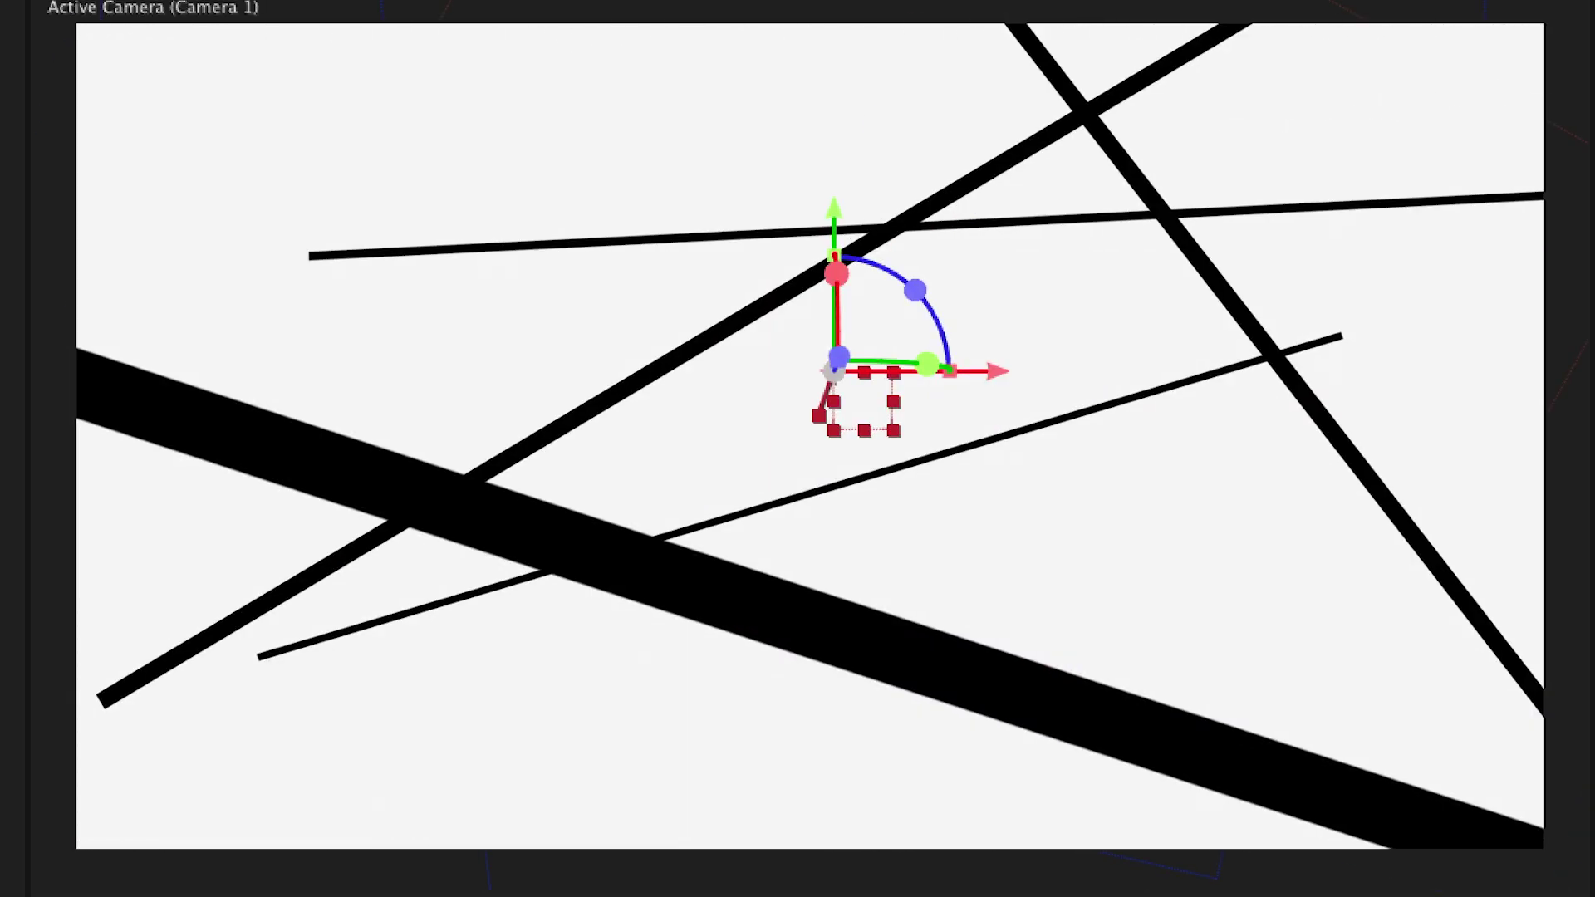
key(space)
key(space)
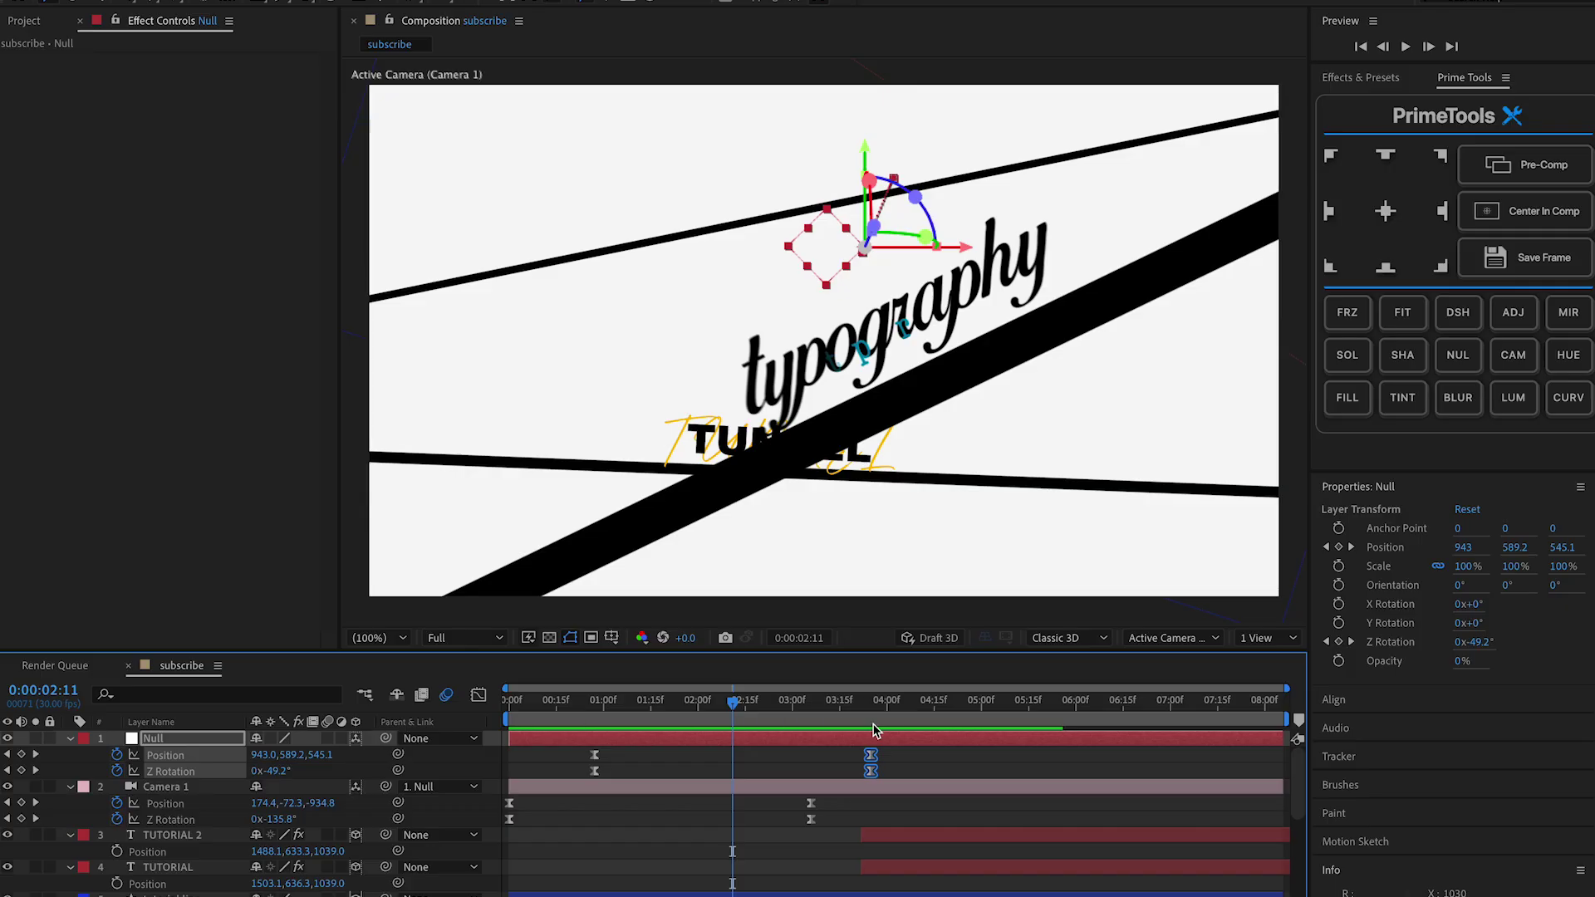
key(space)
key(space)
Start the two tunnel text layers at 0:00:02:08 and save the project
mouse_move(752, 706)
mouse_down()
mouse_move(717, 704)
mouse_move(790, 711)
mouse_move(770, 706)
mouse_up()
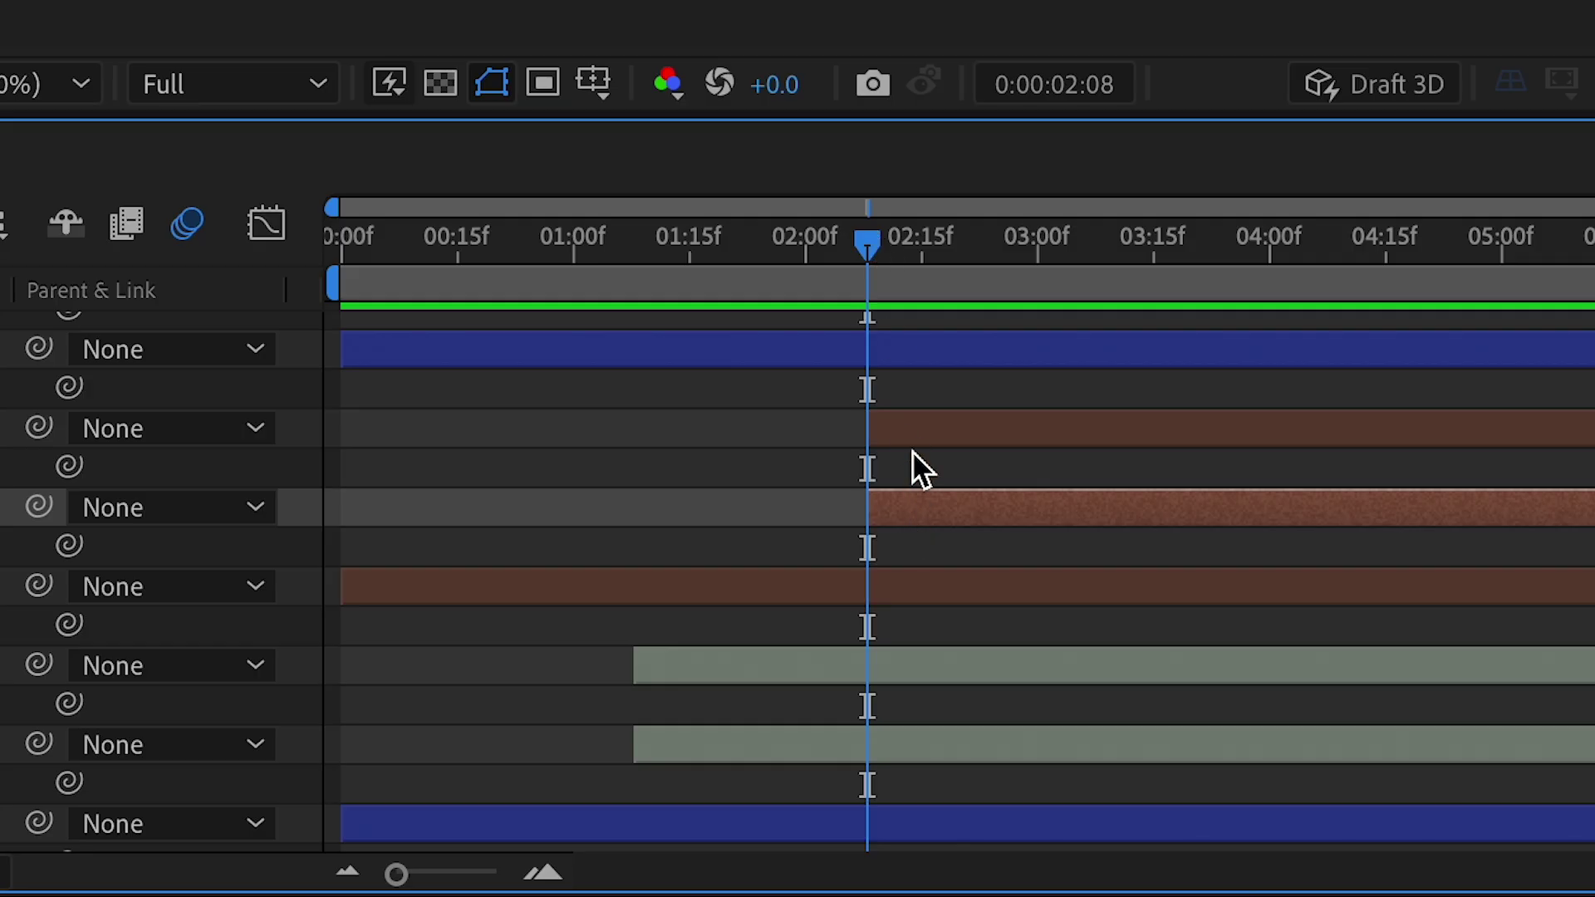
click(913, 433)
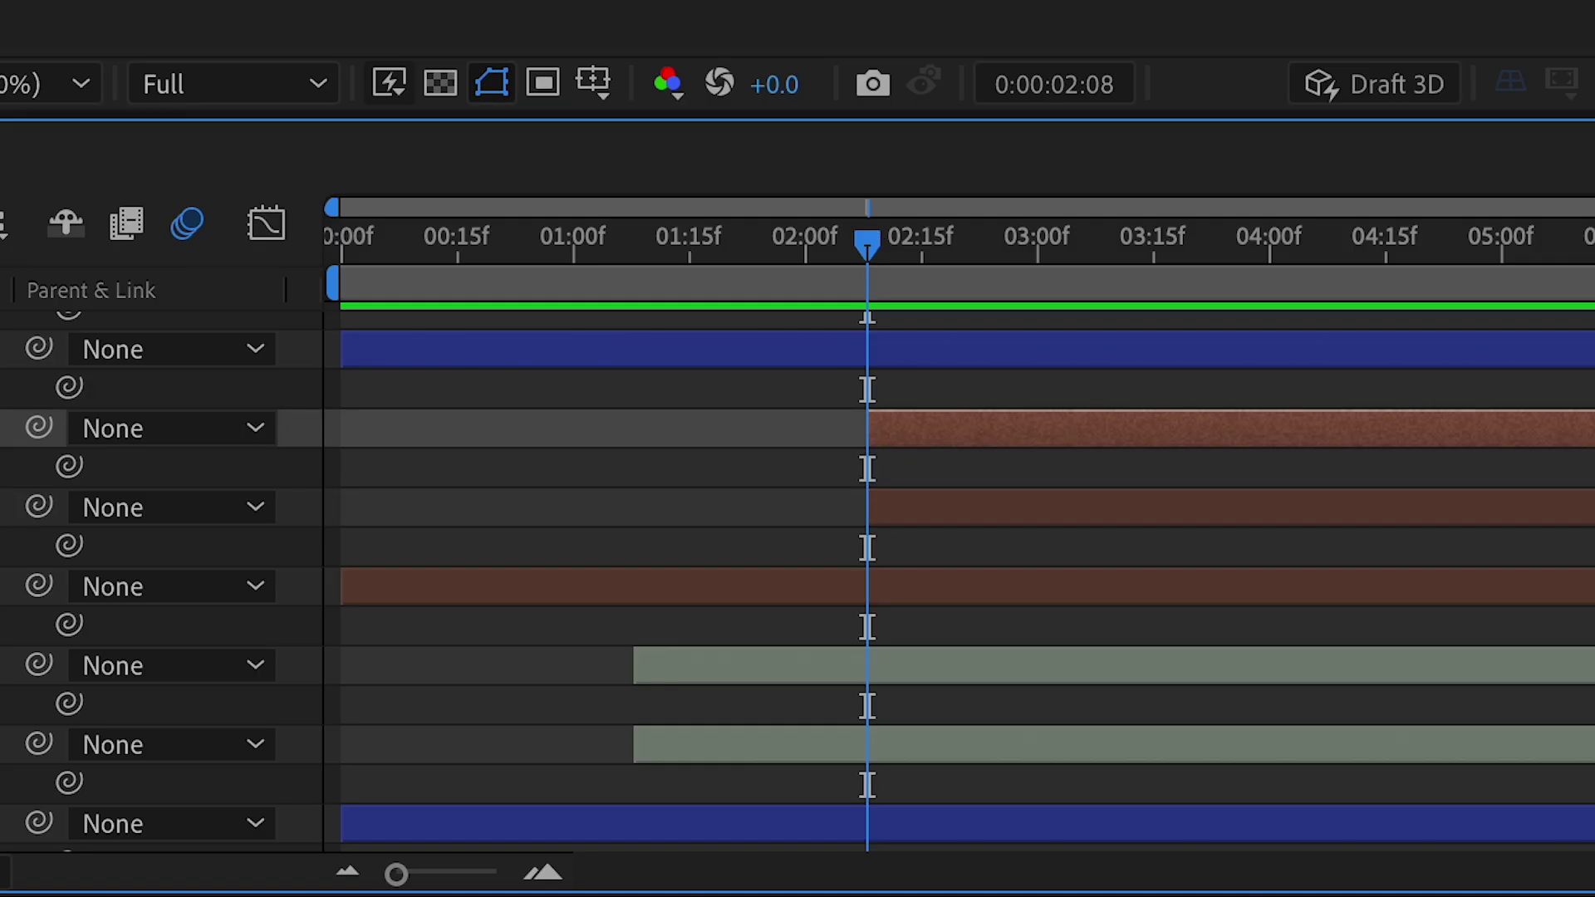
key(ctrl+s)
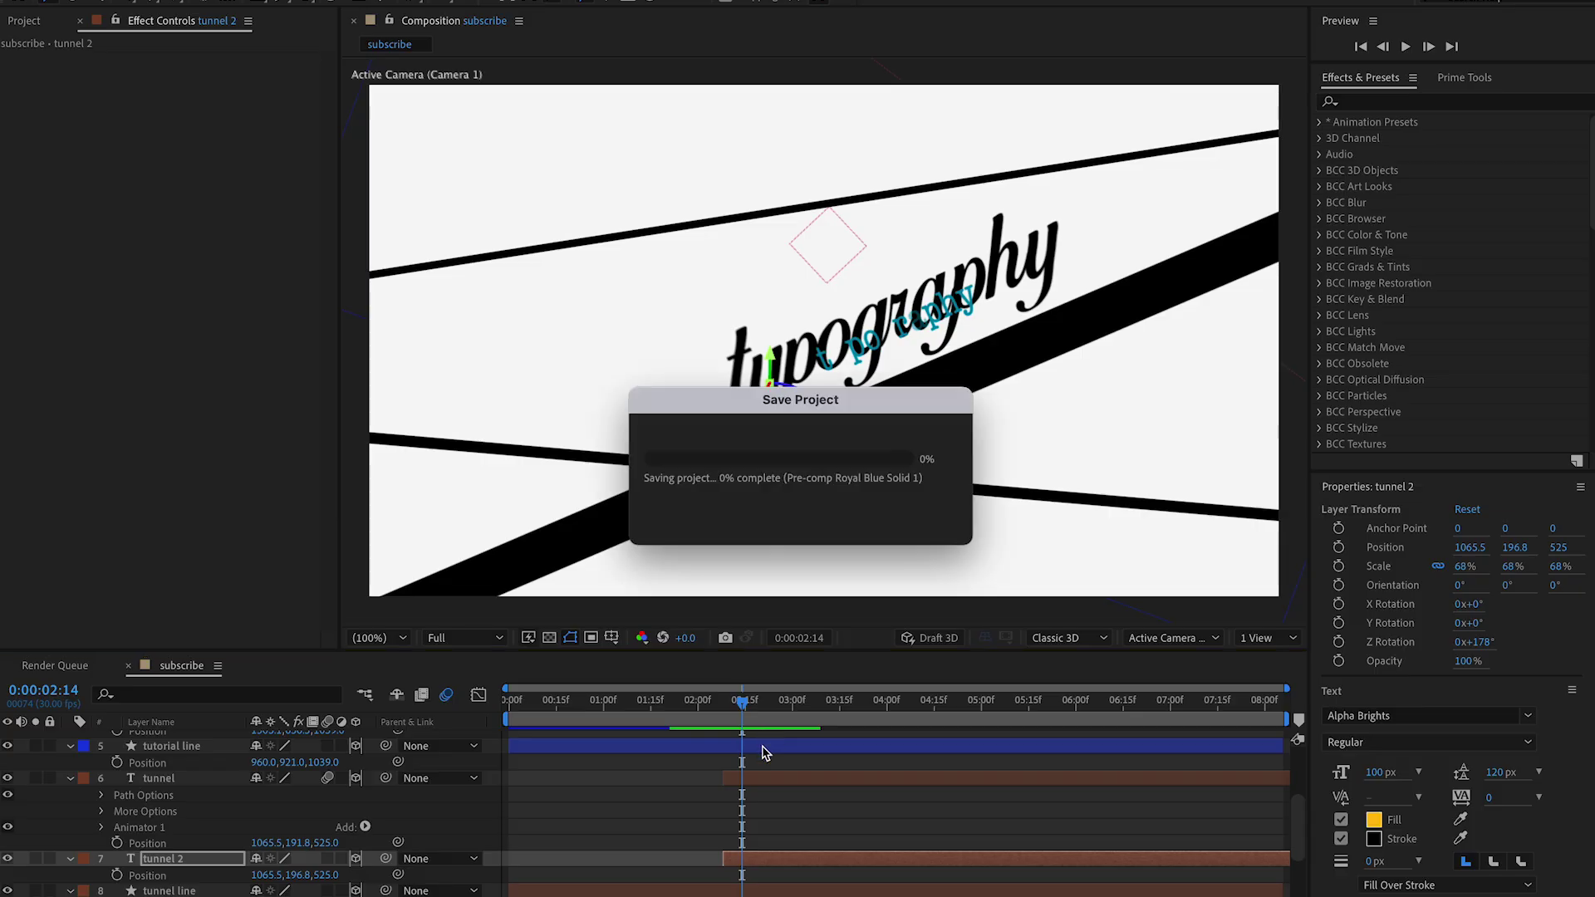
Add a second null object, make it a 3D layer and parent the first Null to it
click(359, 29)
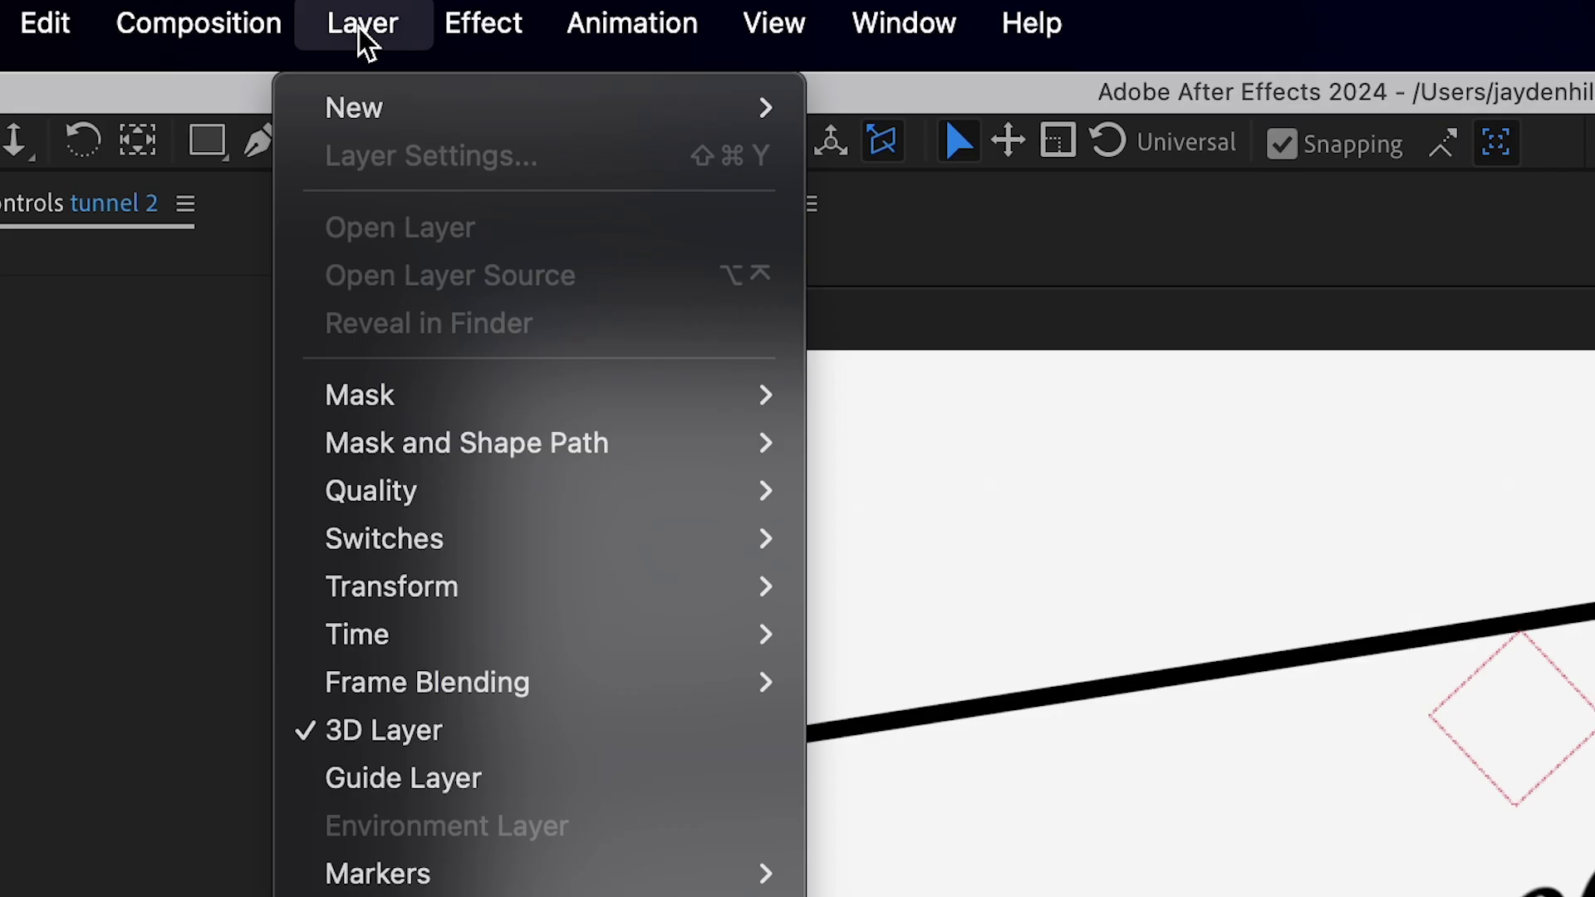
mouse_move(420, 104)
click(960, 297)
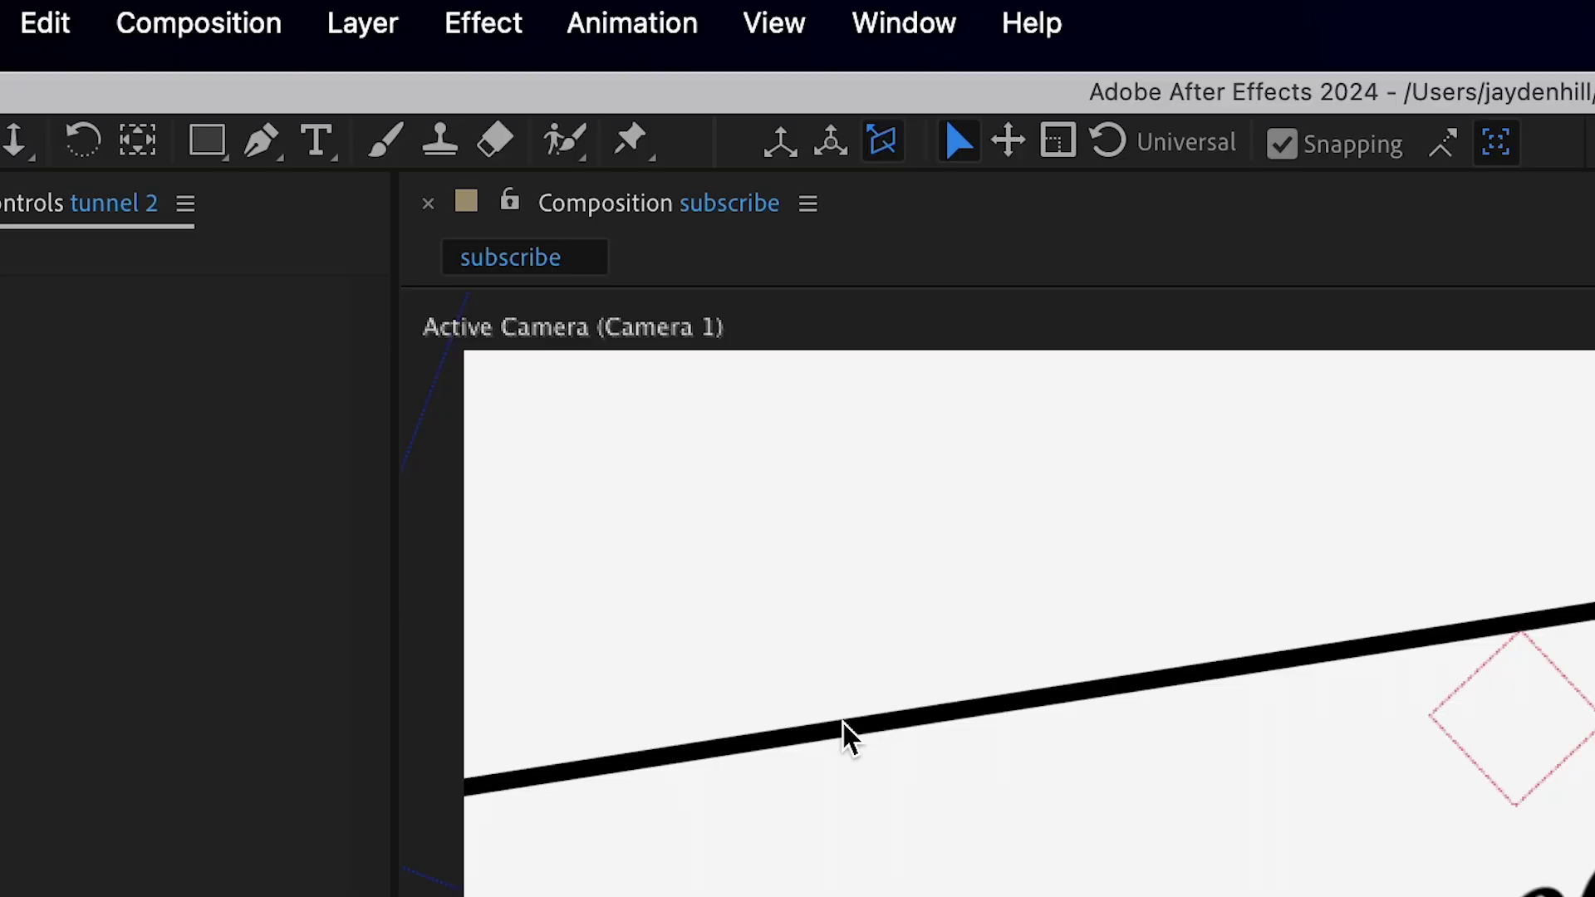
drag(402, 868, 417, 482)
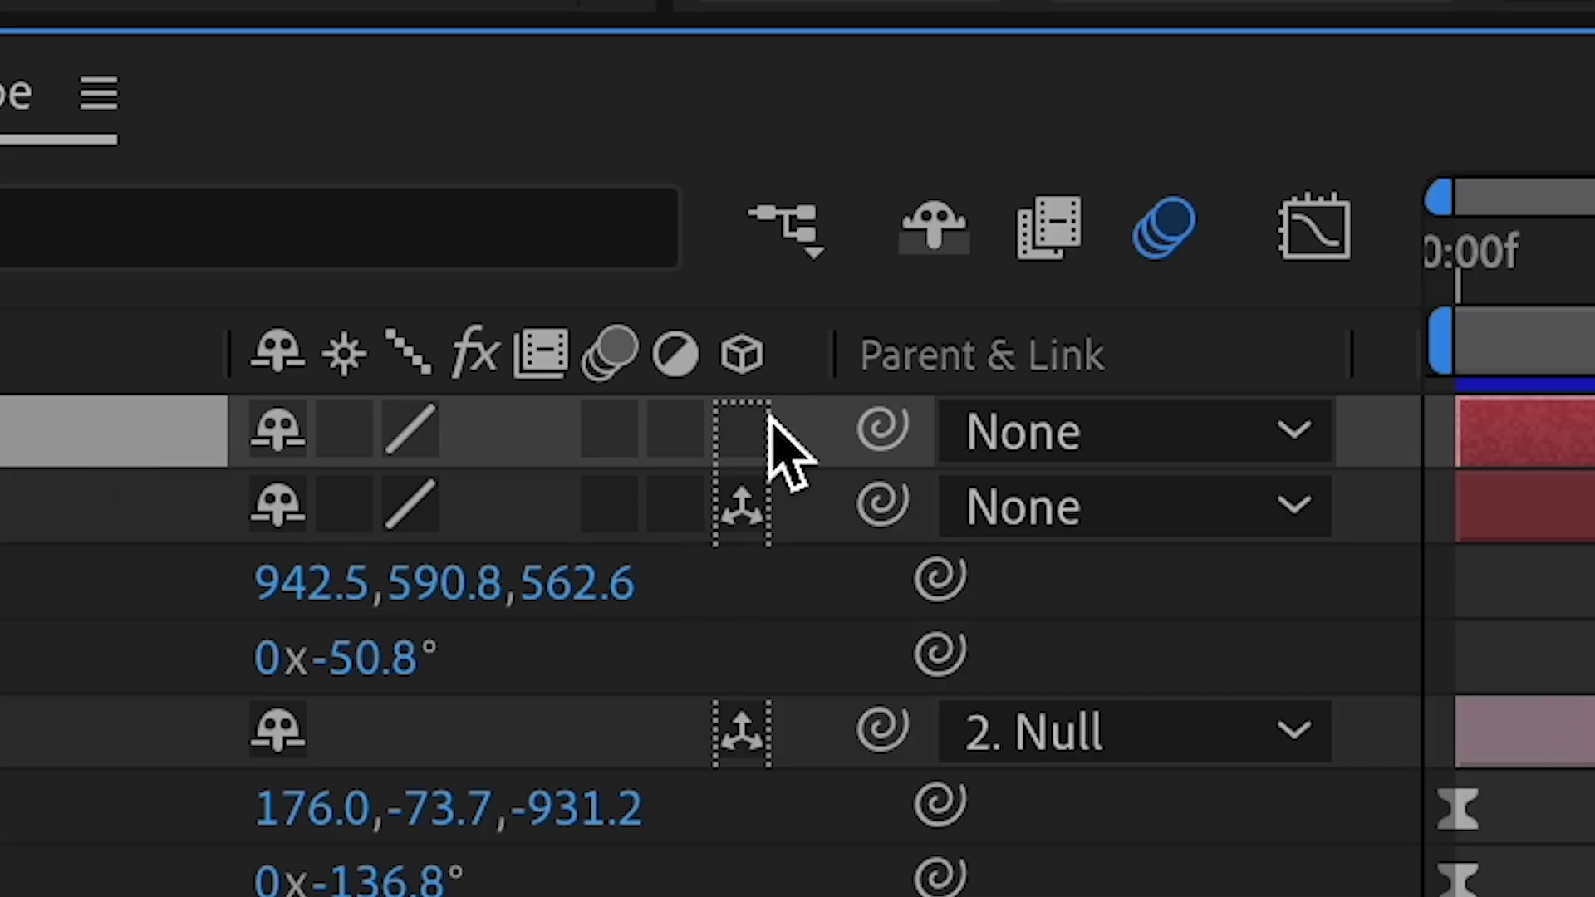
click(762, 426)
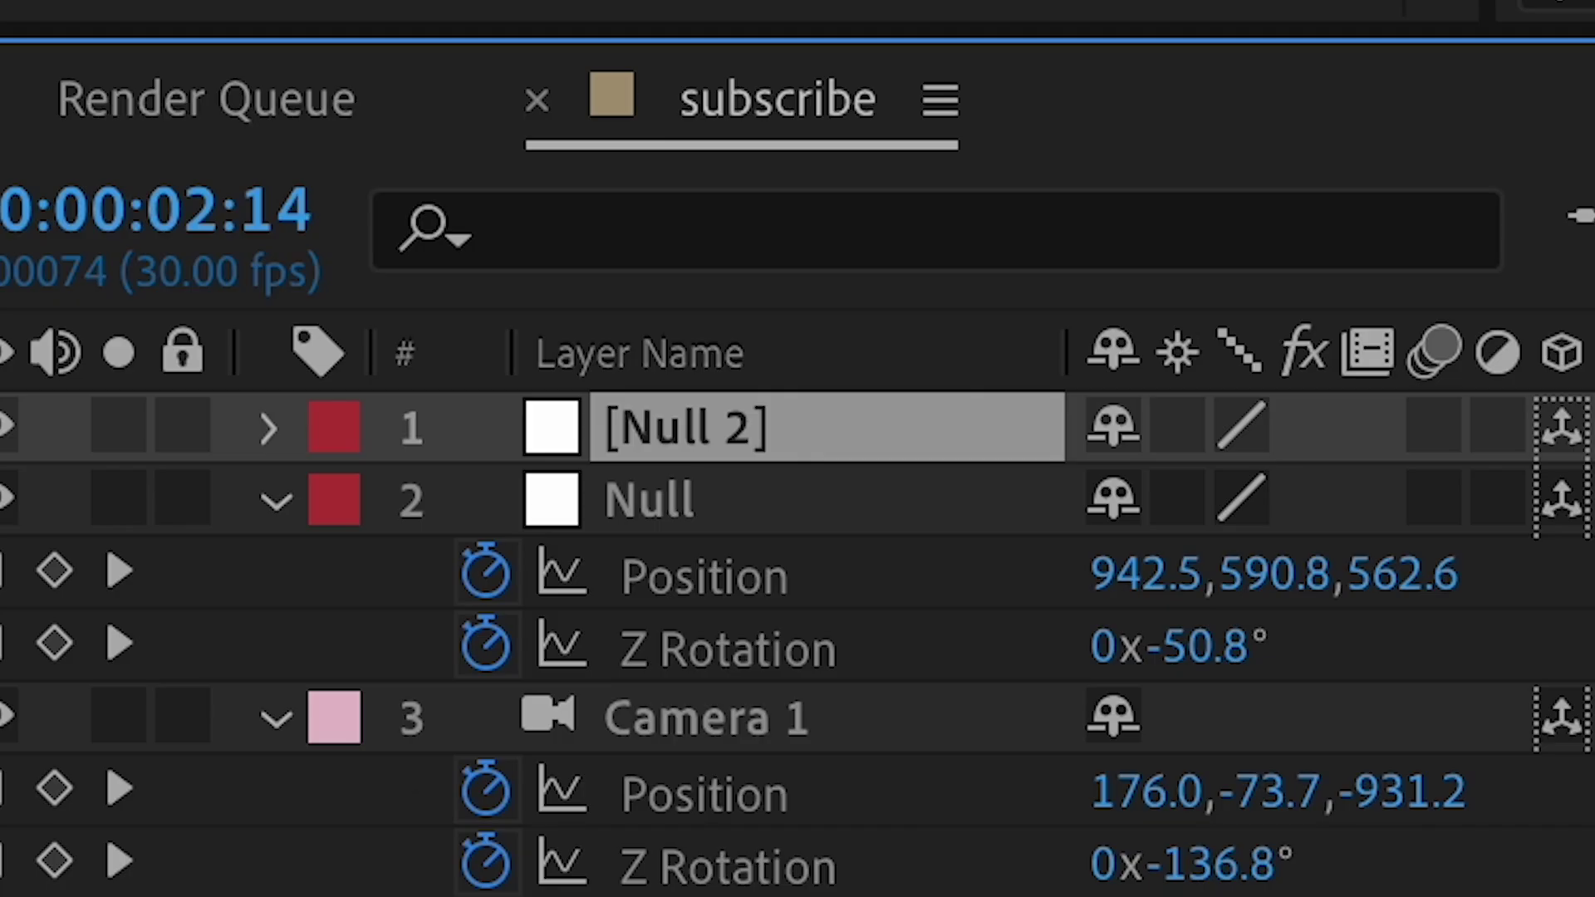
drag(1367, 506, 772, 430)
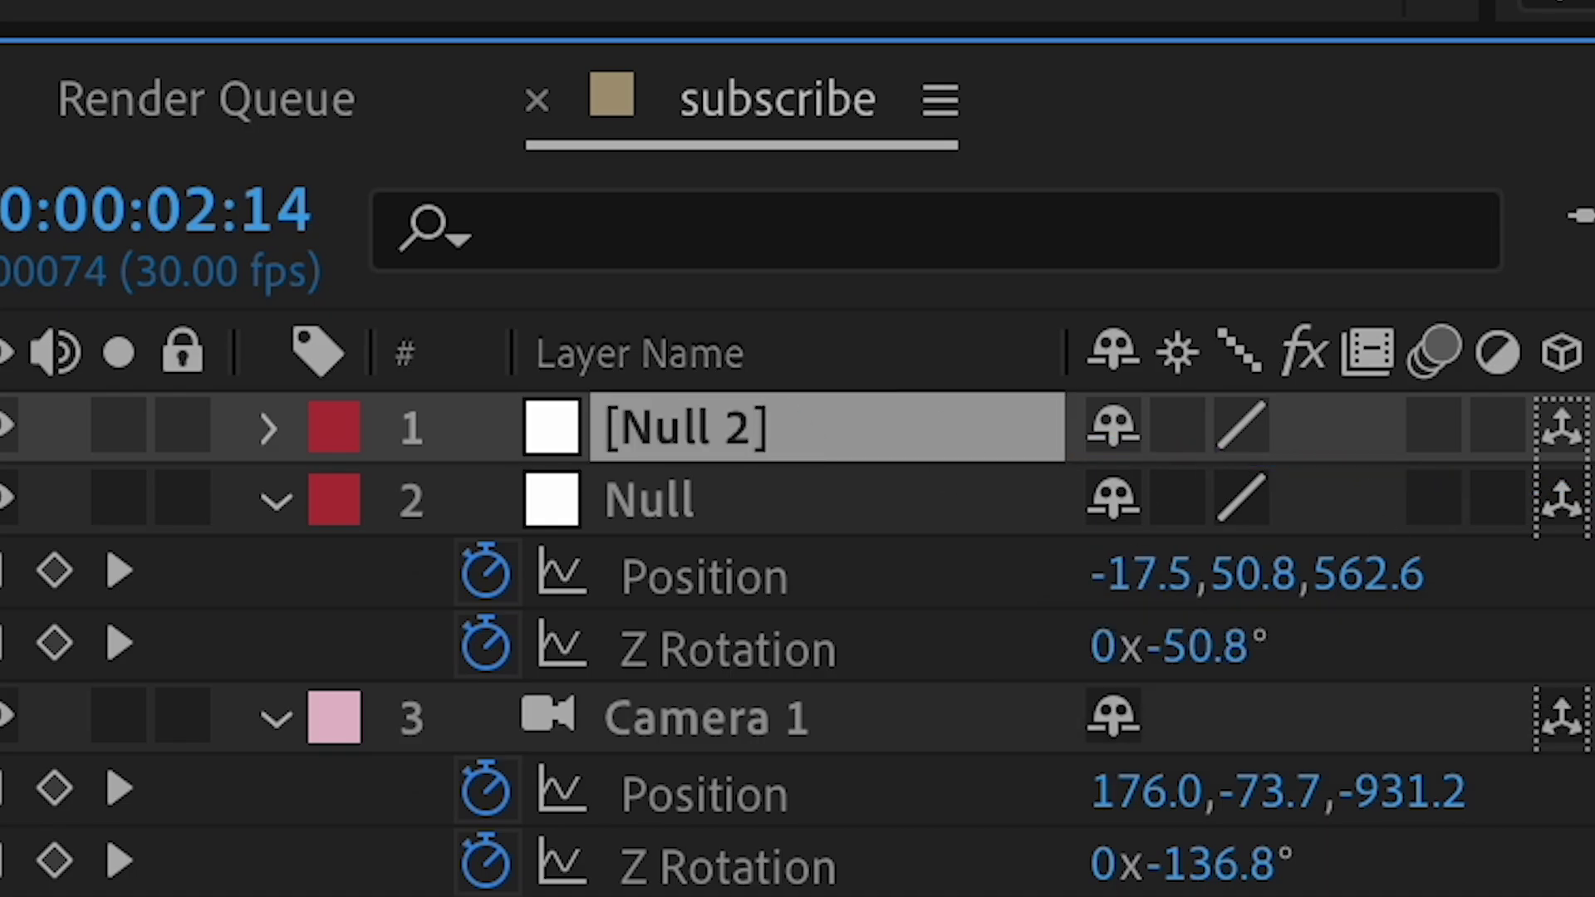
Set Position and Z Rotation keyframes on Null 2 at 0:00:02:14 and show only its animated properties
key(s)
key(p)
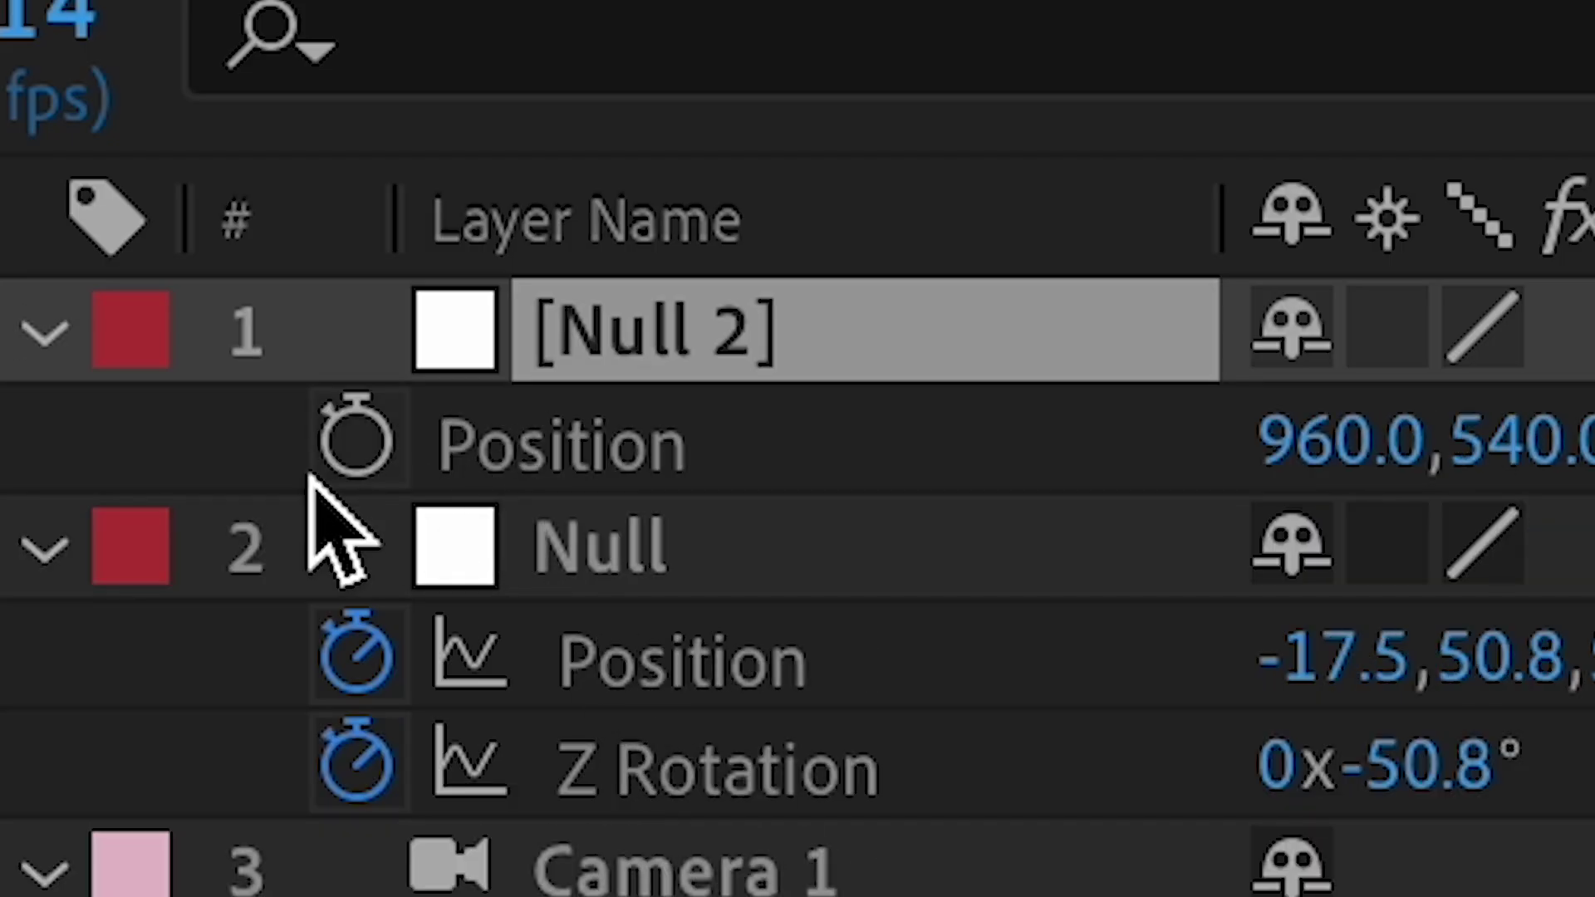
click(353, 444)
key(r)
click(349, 765)
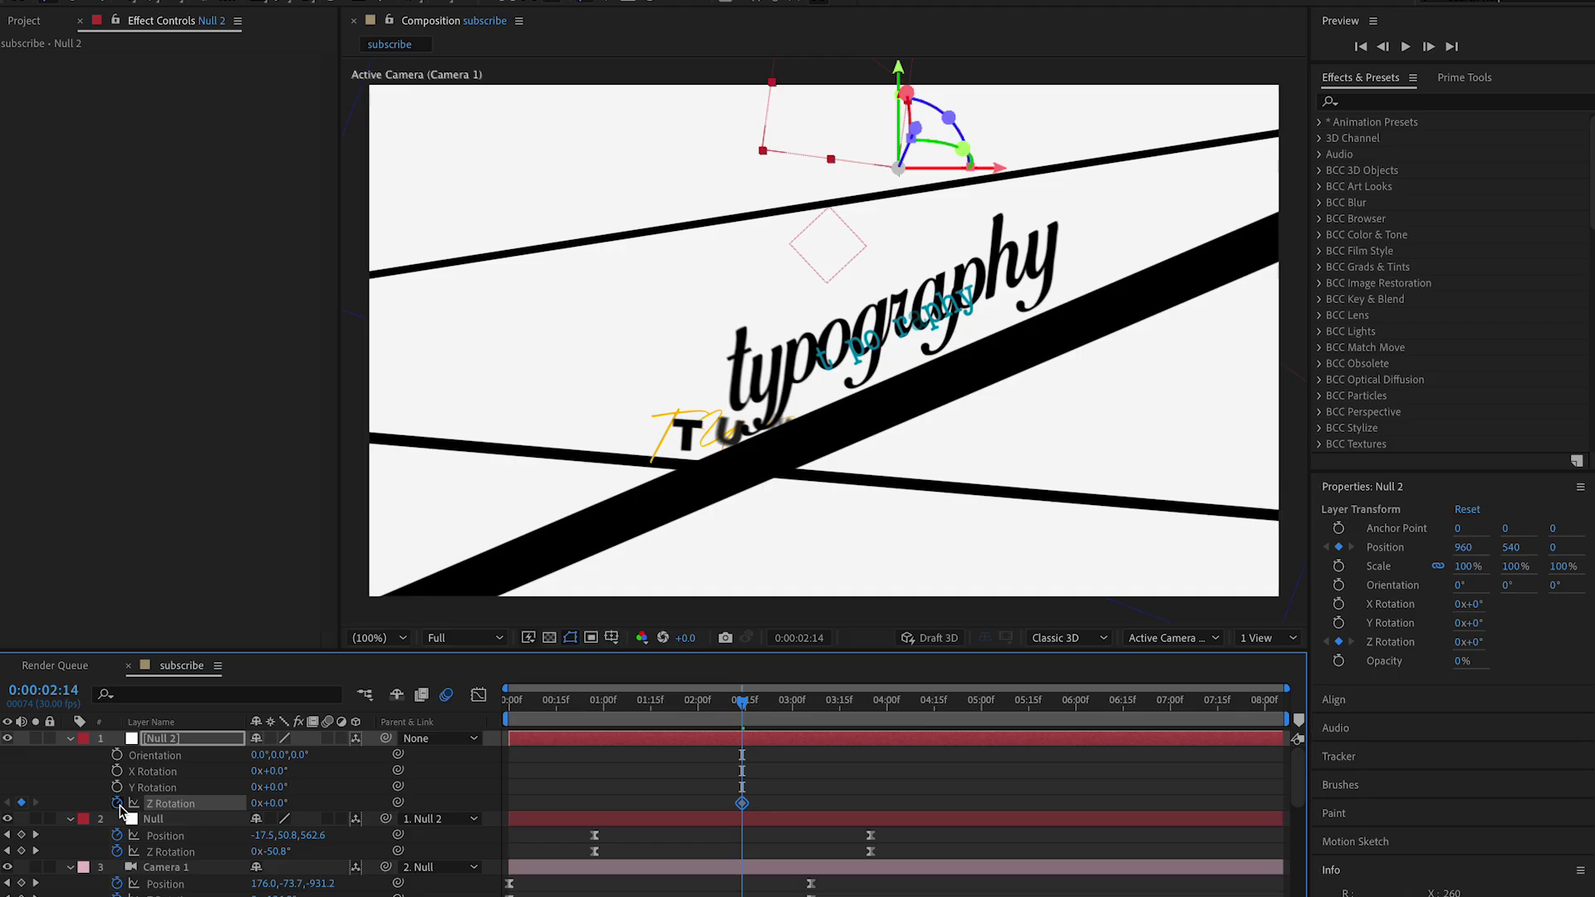
key(u)
At 0:00:05:05, set Null 2's Position to 1006, 375, 448 and its Z Rotation to 31°, and scrub through the move
drag(810, 712, 977, 712)
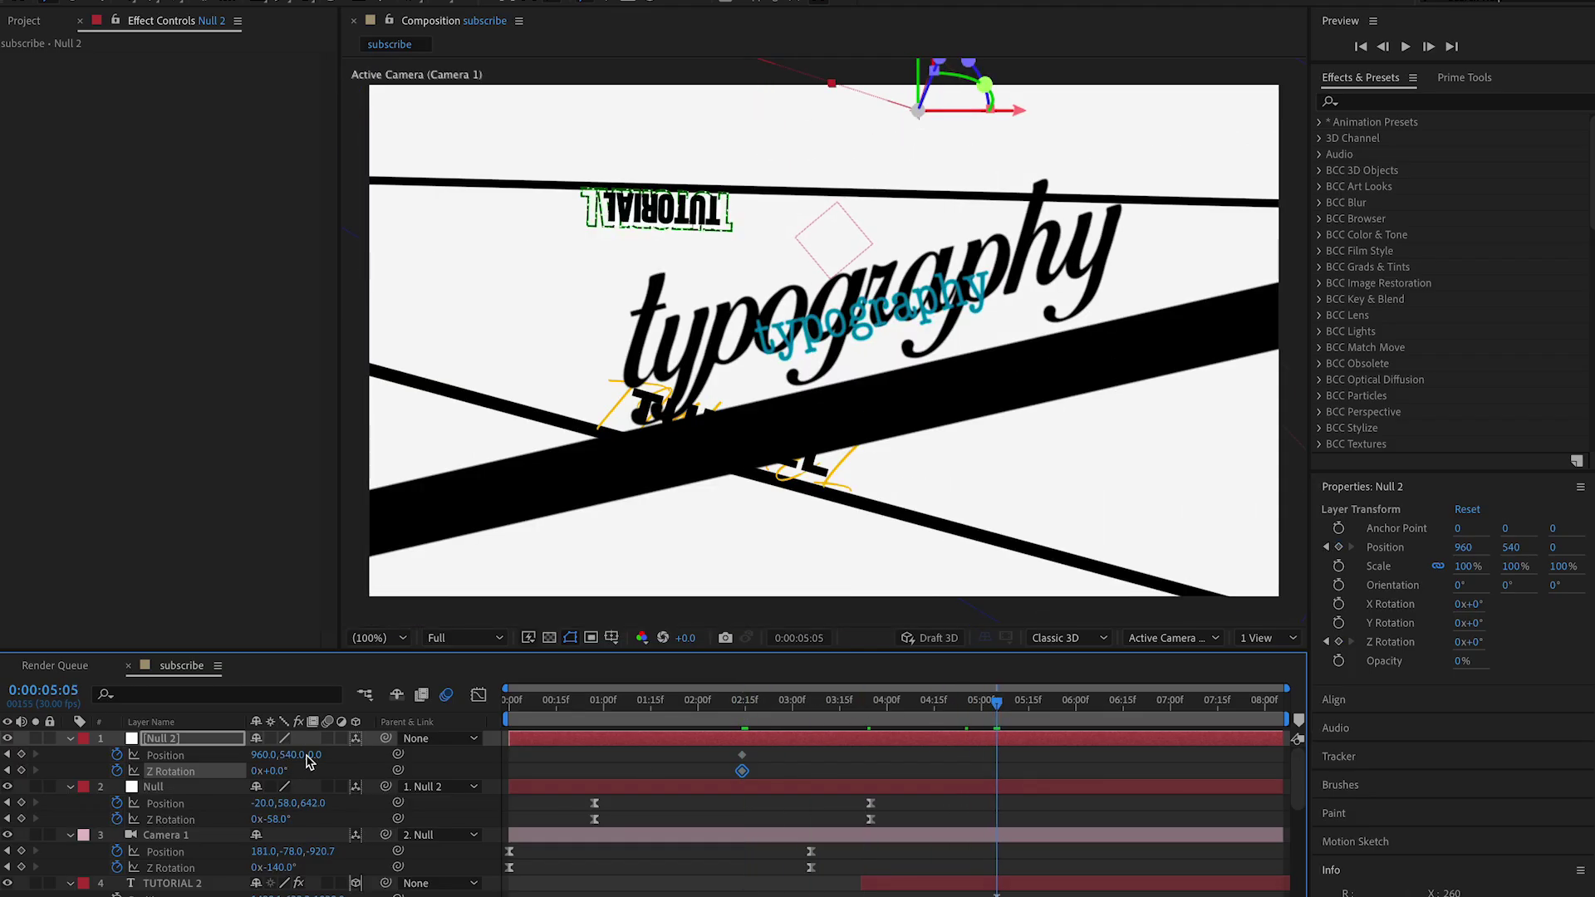
key(ctrl+shift+a)
drag(318, 755, 366, 752)
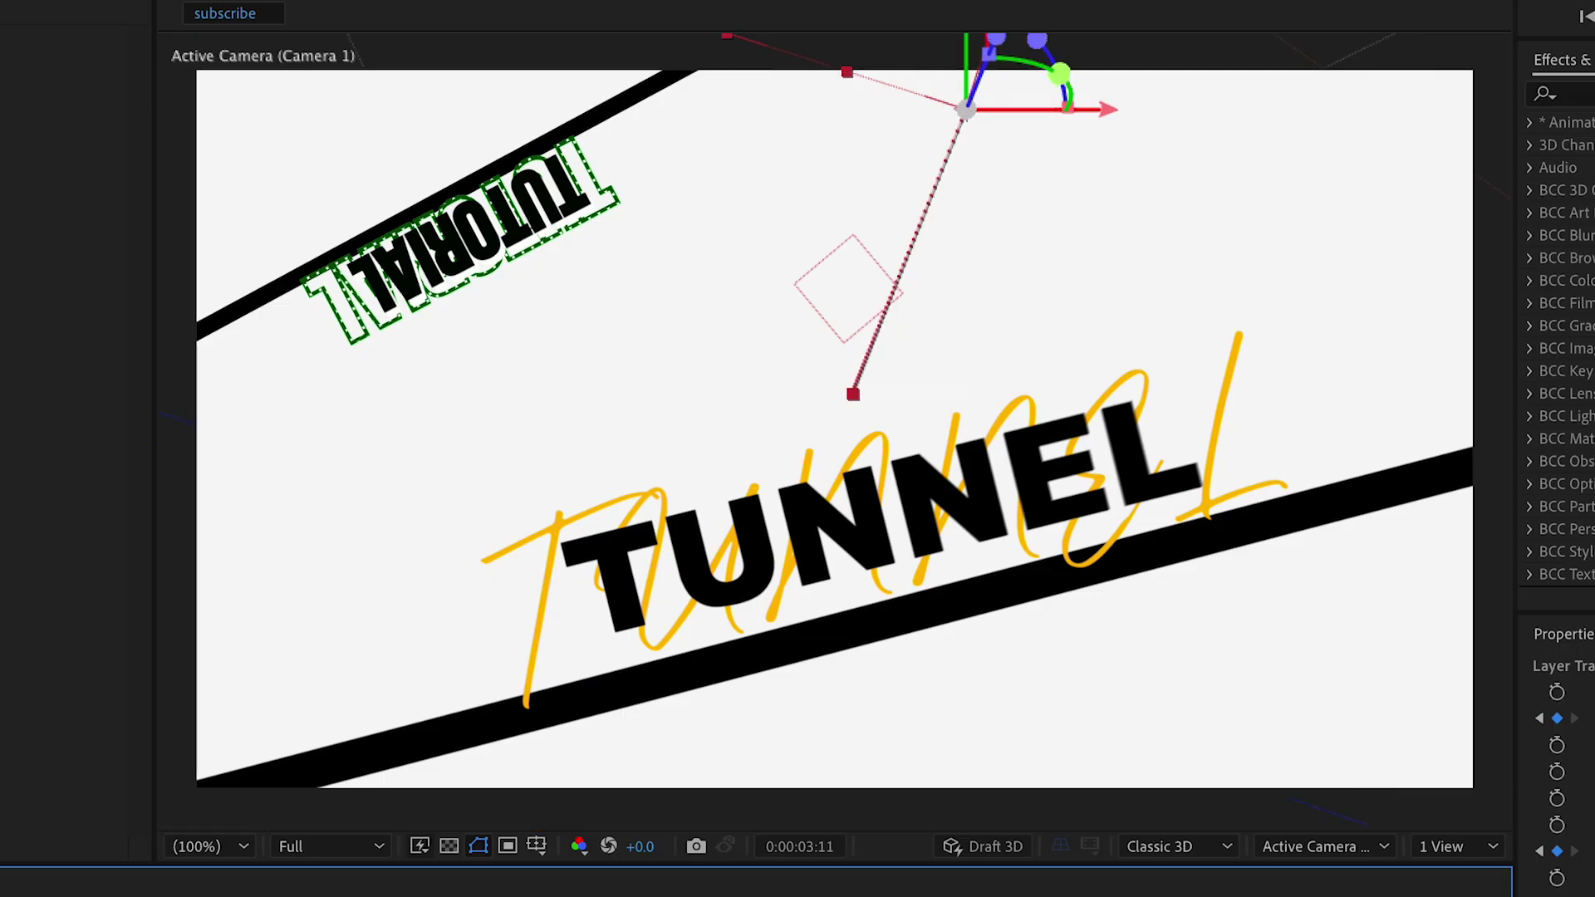
drag(1015, 706, 833, 706)
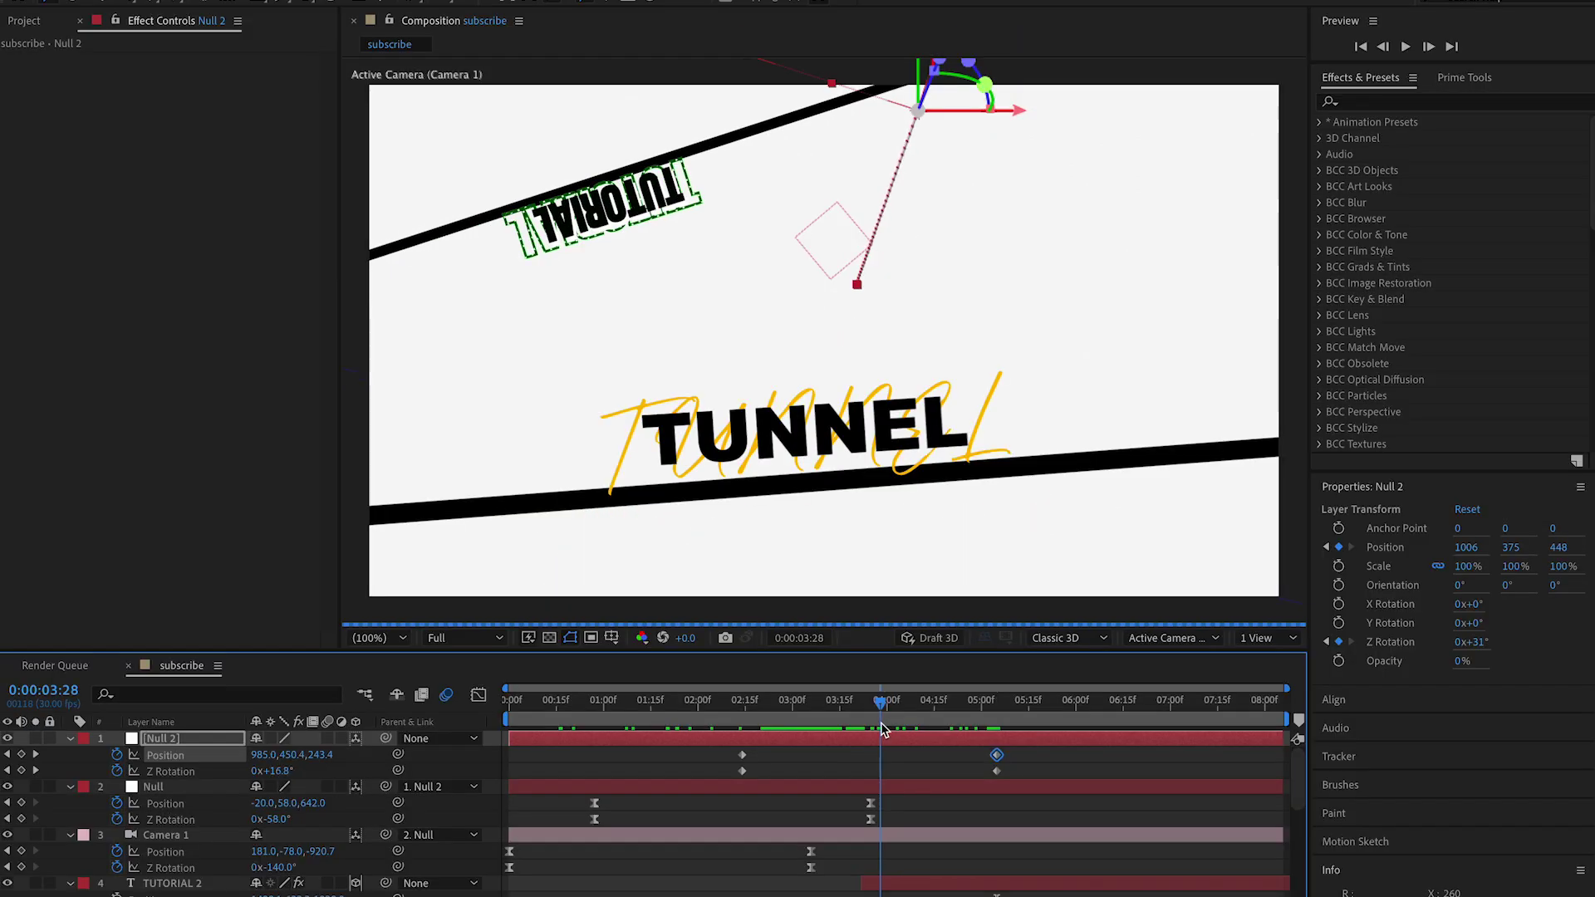
drag(884, 725, 870, 726)
Rotate the tunnel texts and tunnel line together, bringing the texts to 1x+7° Z Rotation, and shift both texts vertically toward the line
scroll(928, 860, down, 8)
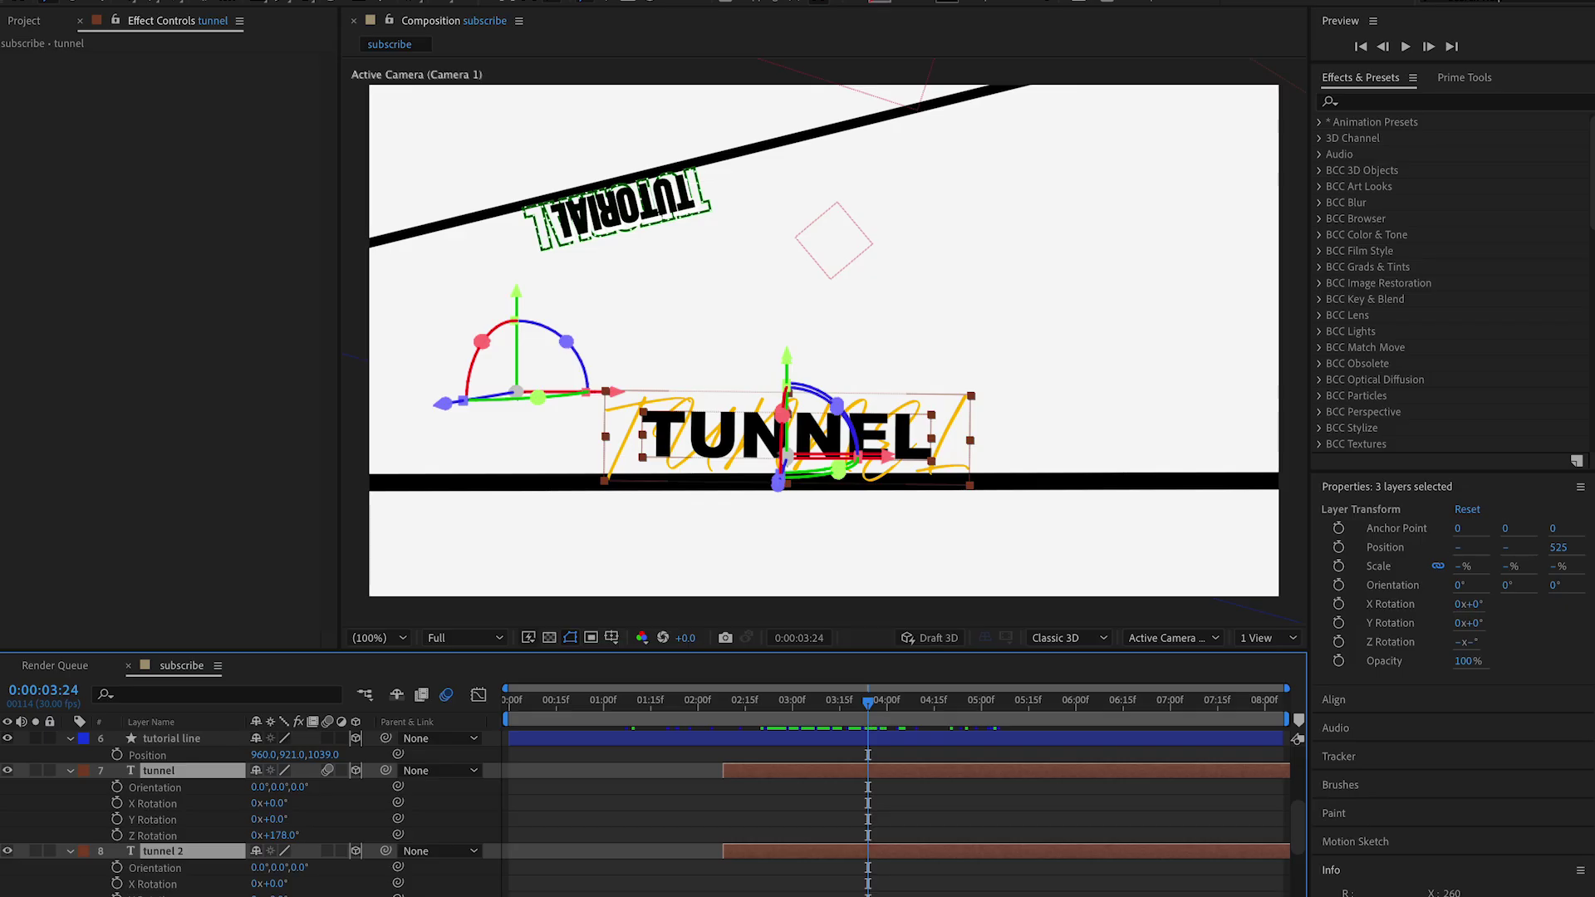
drag(282, 896, 443, 896)
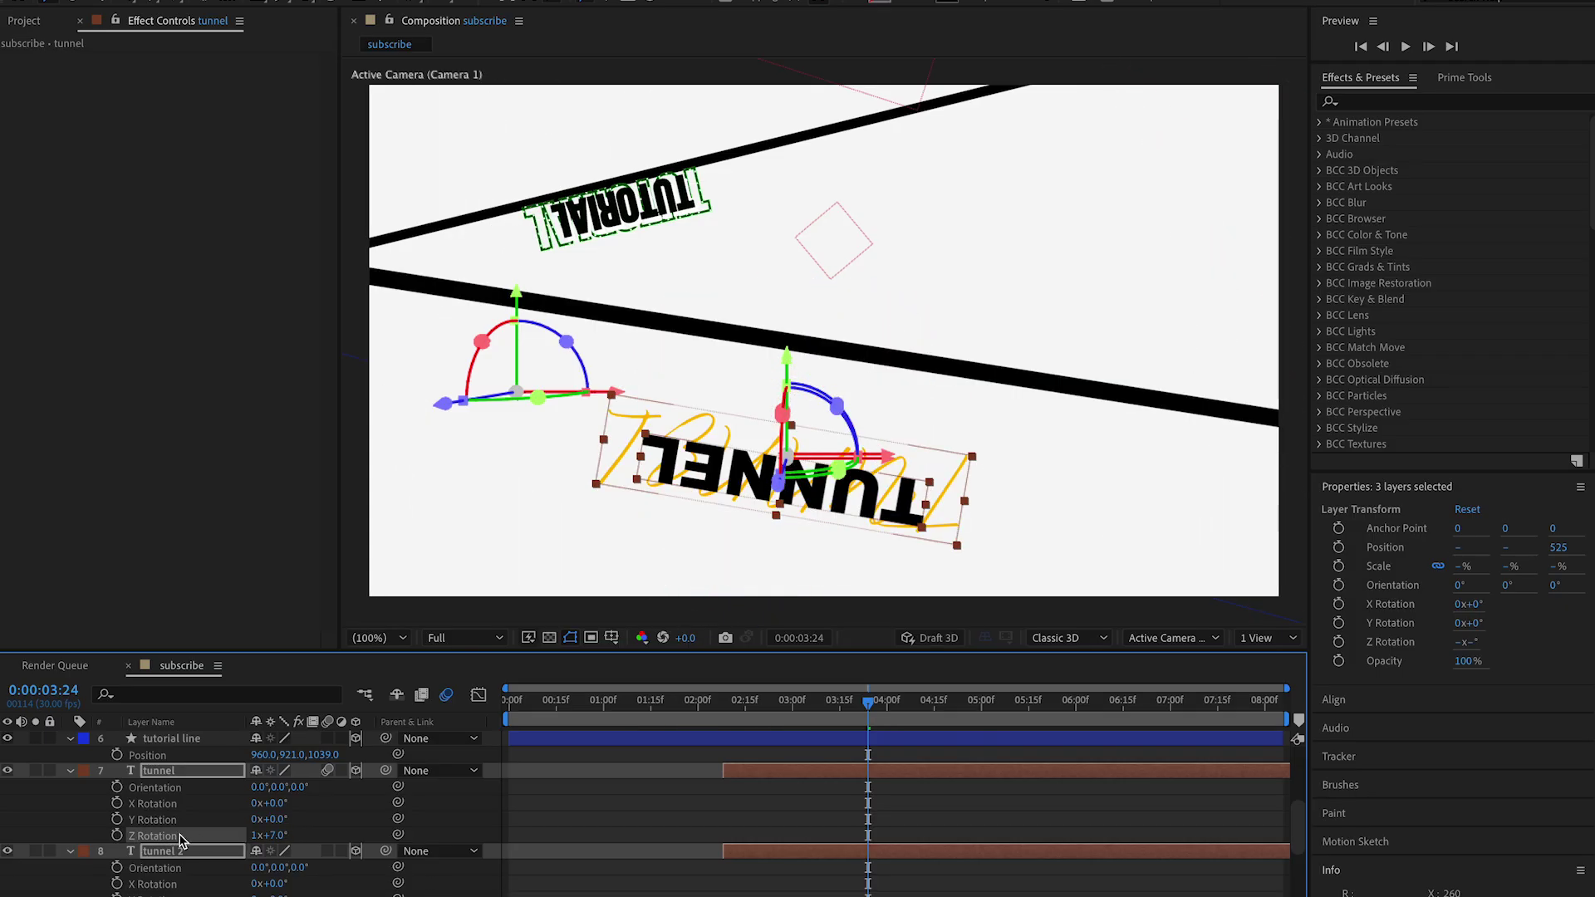
click(751, 829)
click(765, 851)
shift+click(800, 772)
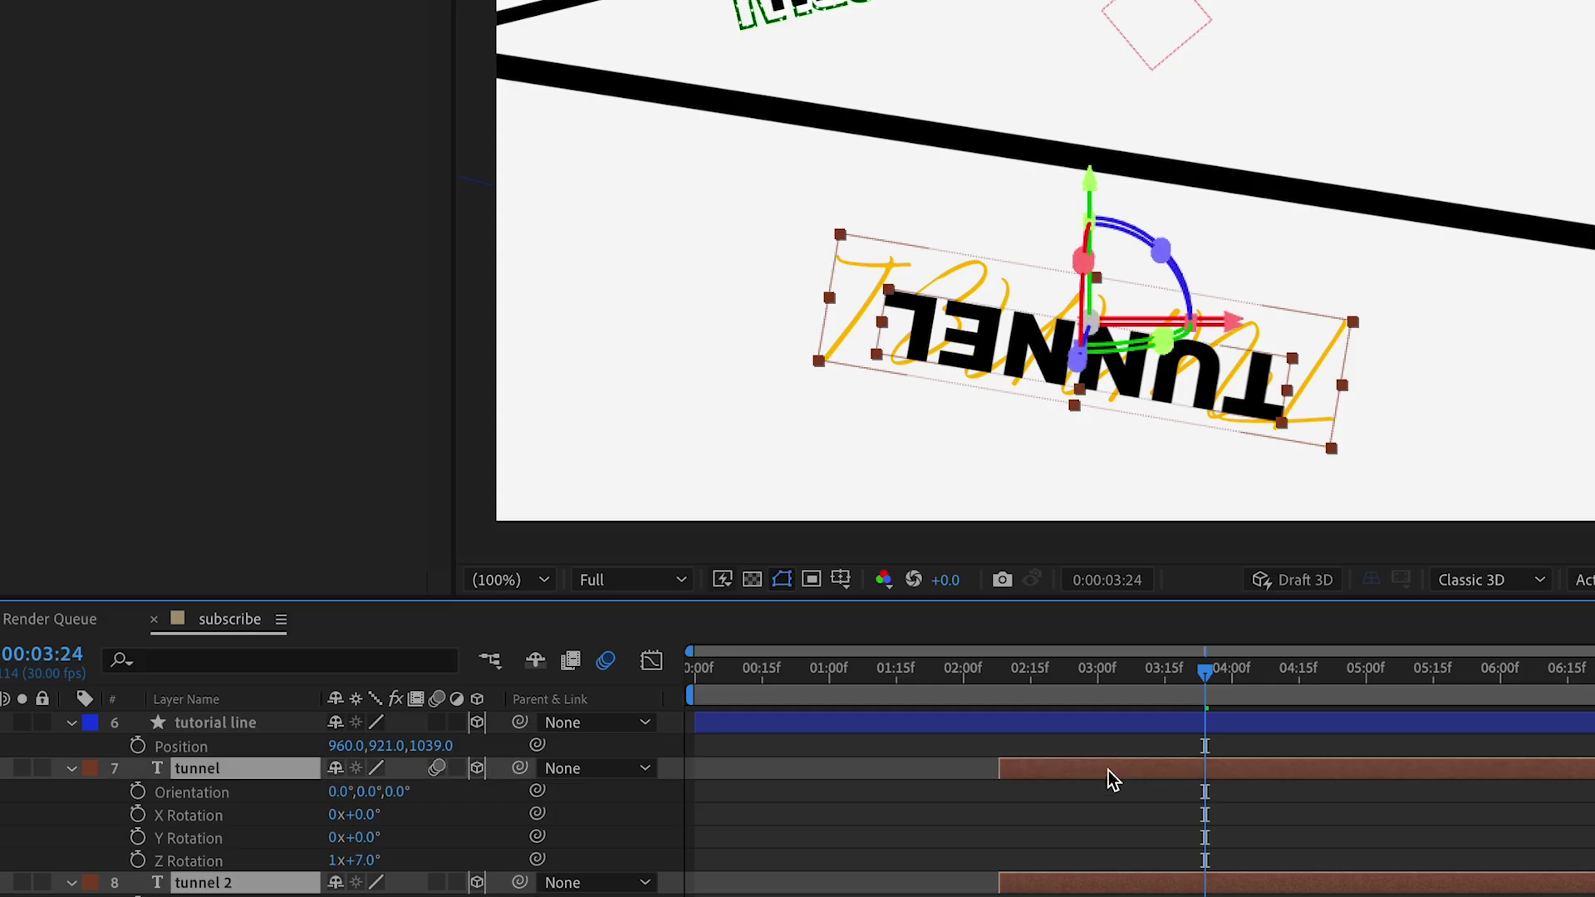
key(p)
drag(399, 792, 518, 769)
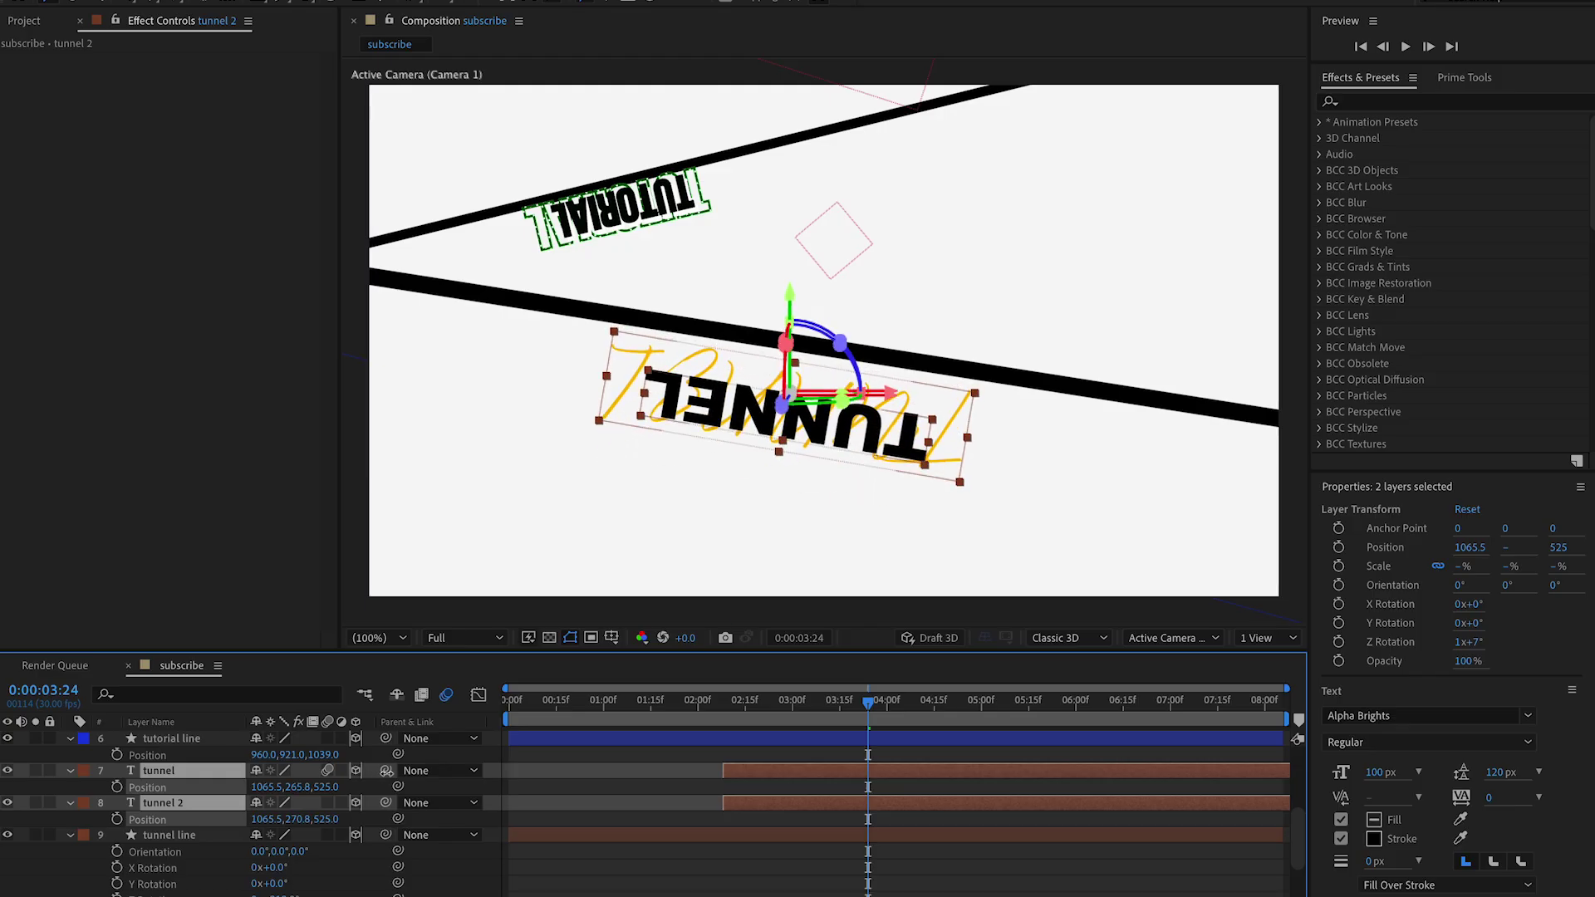
key(r)
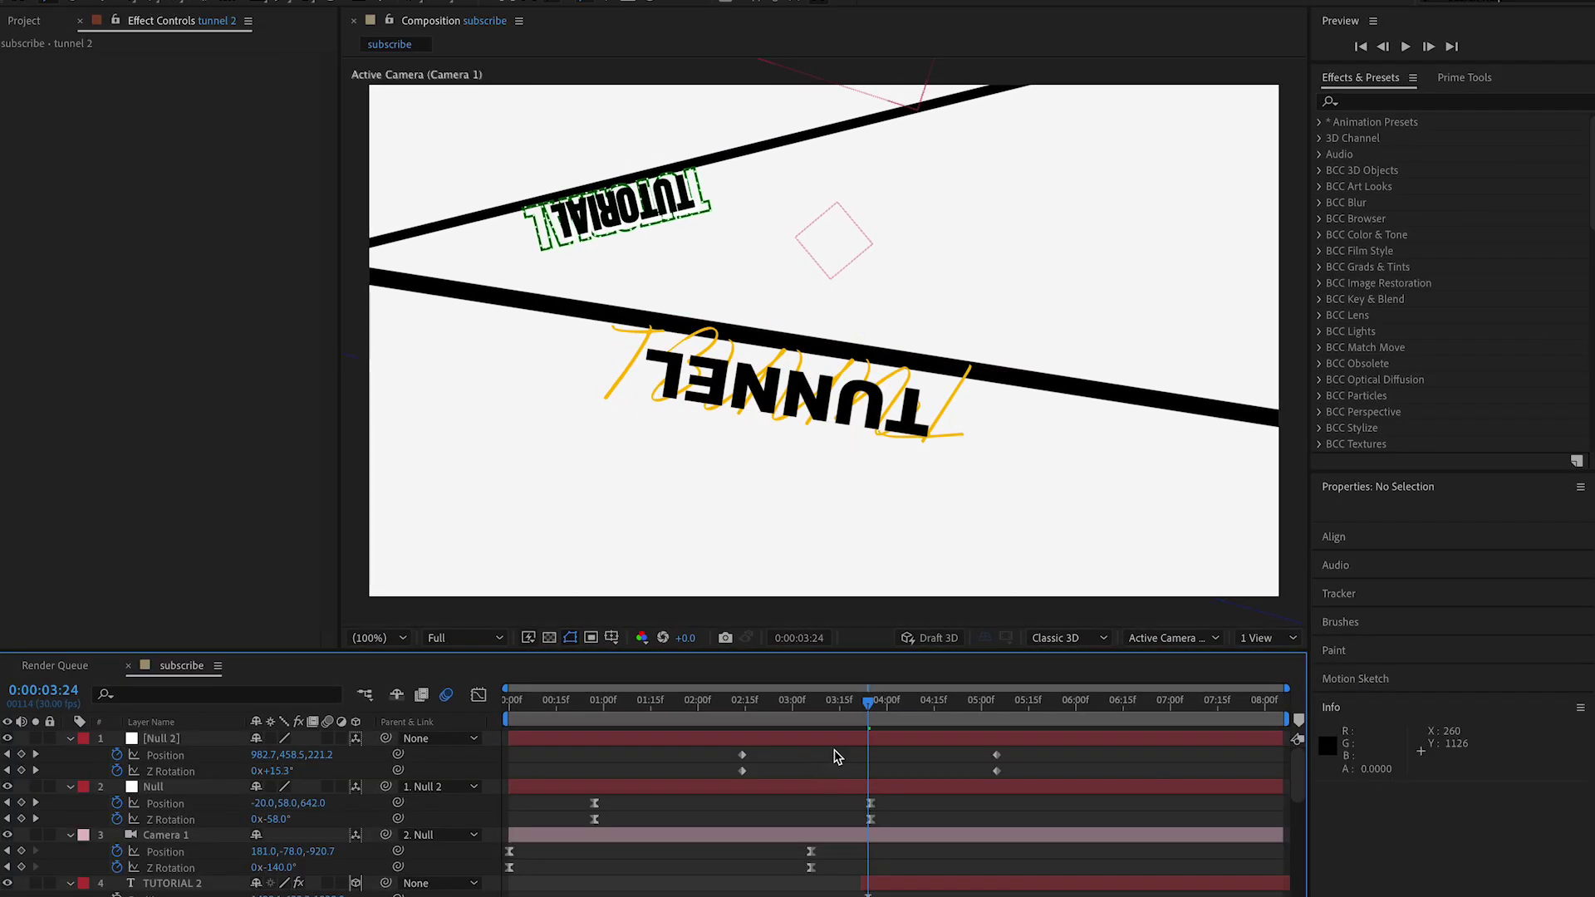
At 0:00:05:05, re-aim Null 2 at the tunnel text with Position about 1152, 196, 448 and Z Rotation -159°
click(841, 738)
click(1005, 705)
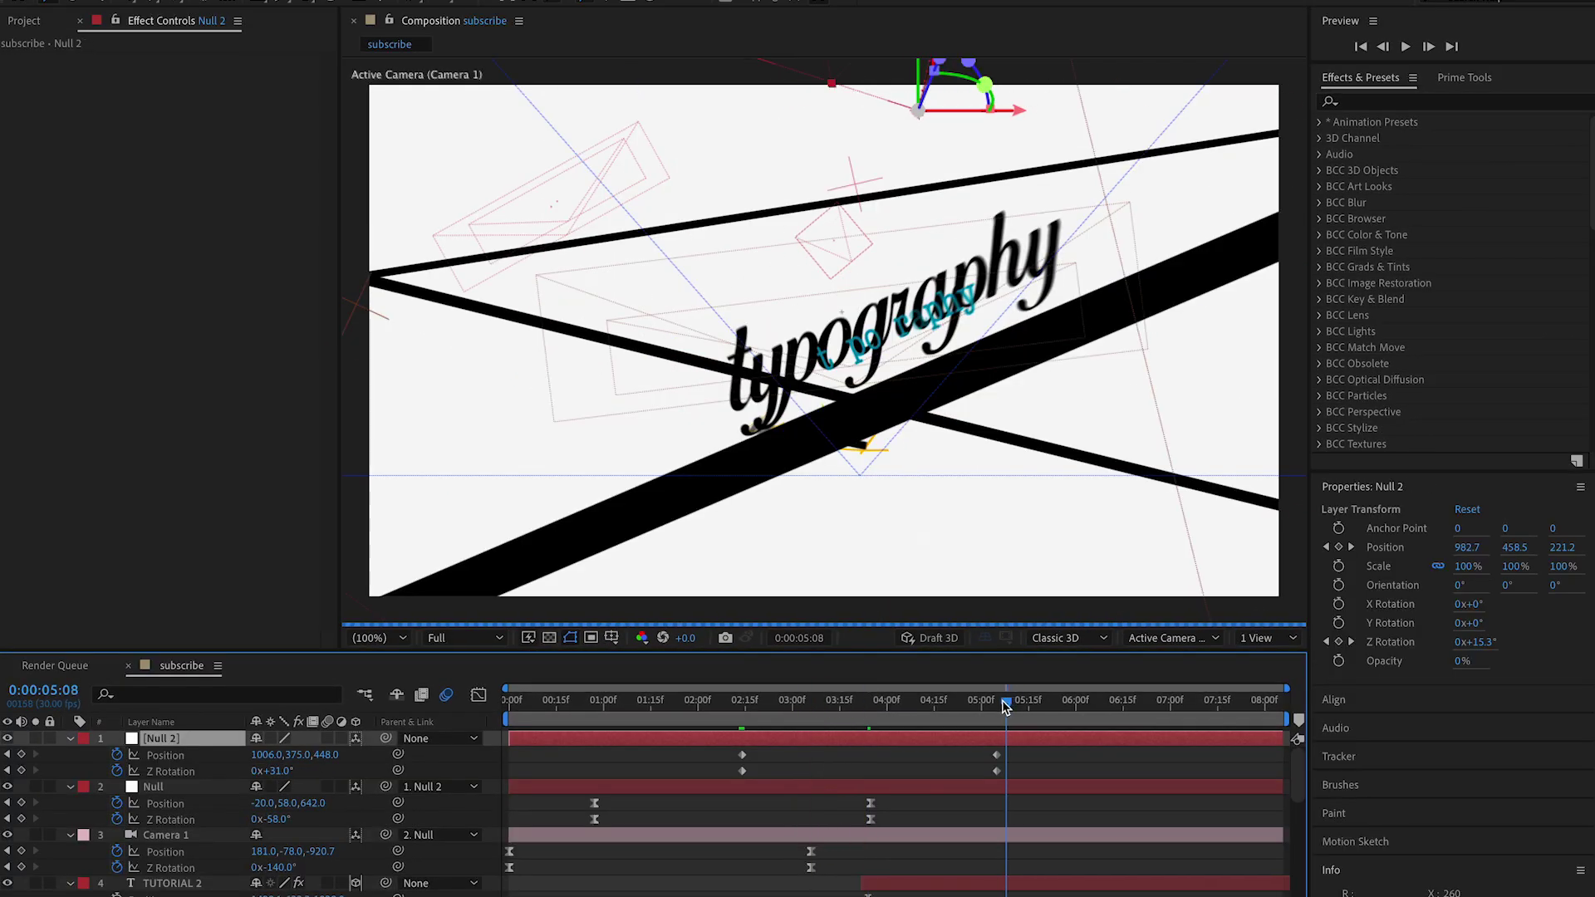
drag(1003, 706, 999, 706)
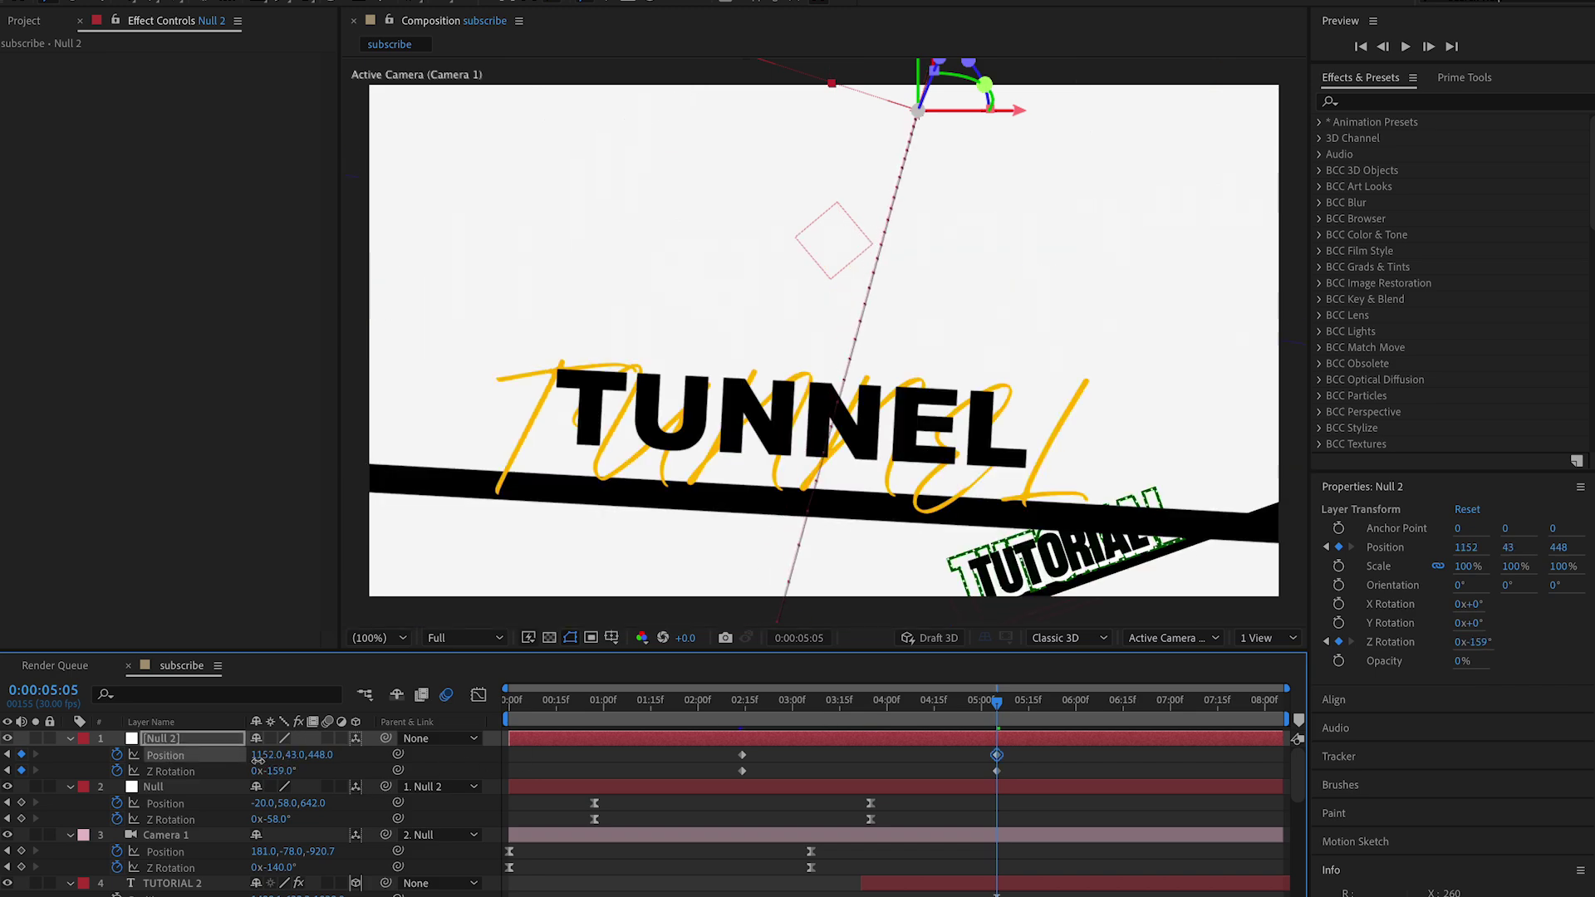
drag(302, 754, 419, 752)
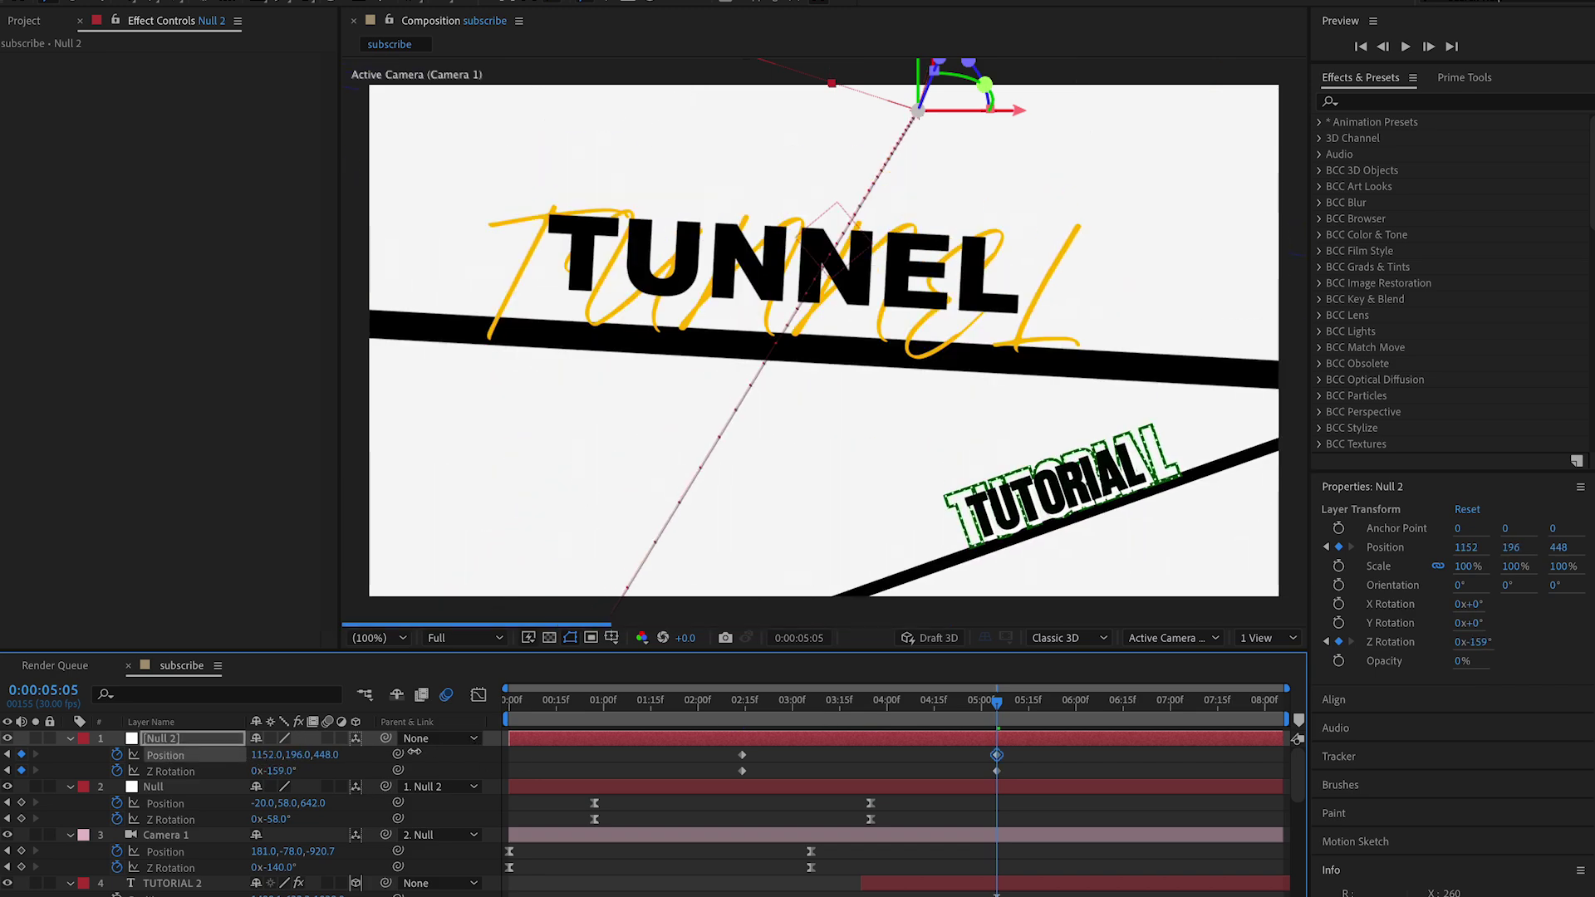
drag(998, 705, 742, 715)
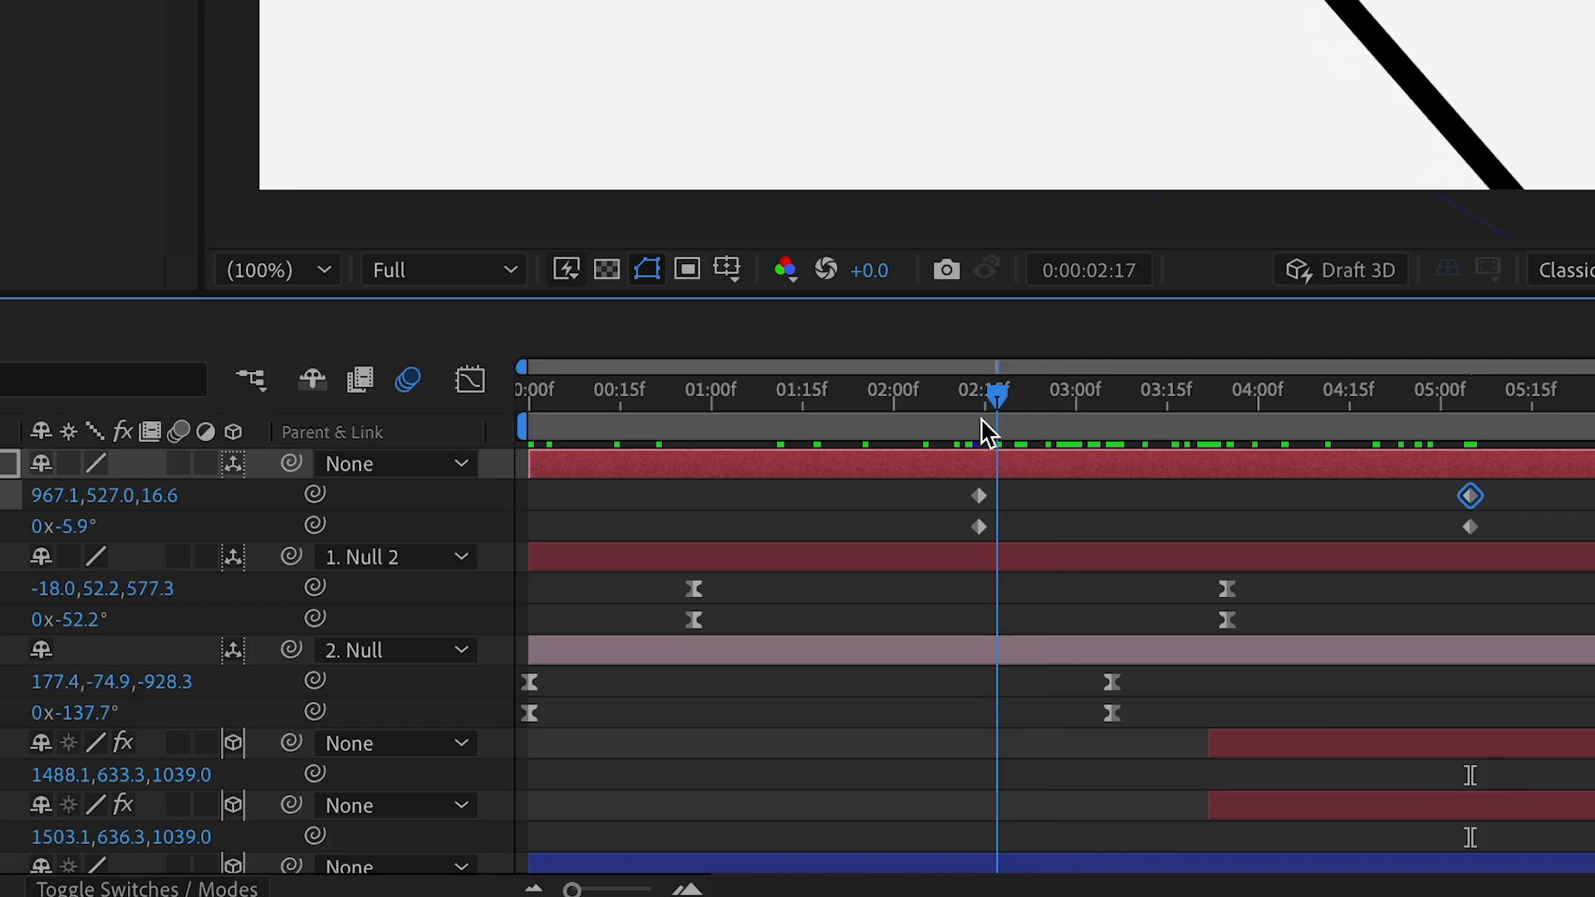
Move Null 2's starting keyframes to about 0:00:01:23 and extend the speed graph handles so the move peaks sharply before 0:00:03:00
mouse_move(981, 419)
mouse_down()
mouse_move(947, 420)
mouse_move(964, 421)
mouse_up()
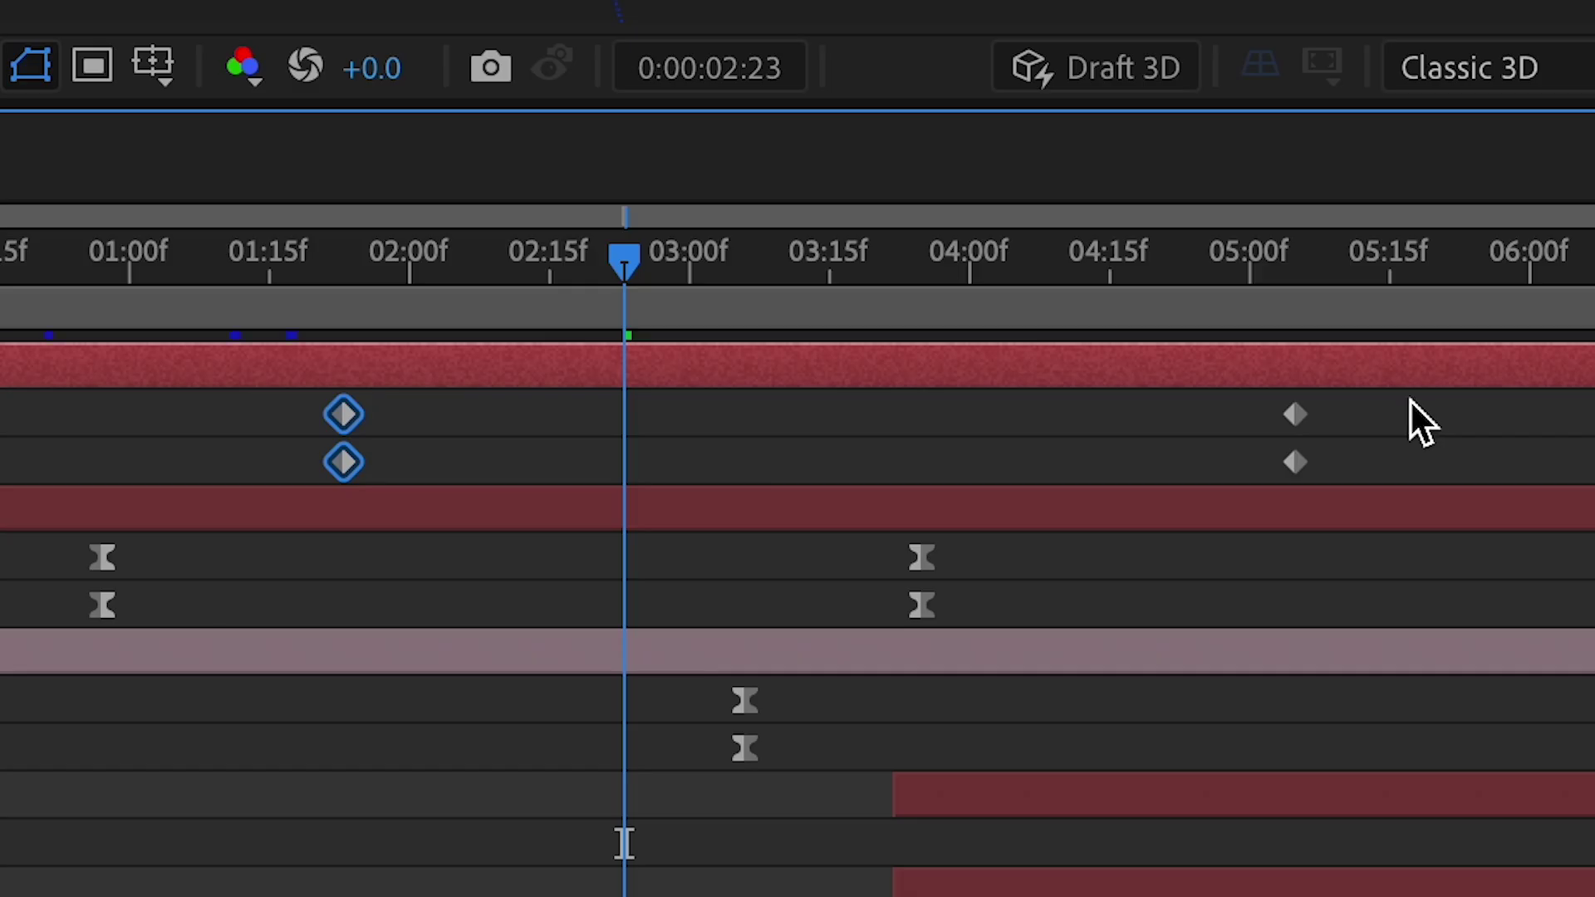
drag(1411, 400, 221, 515)
click(0, 236)
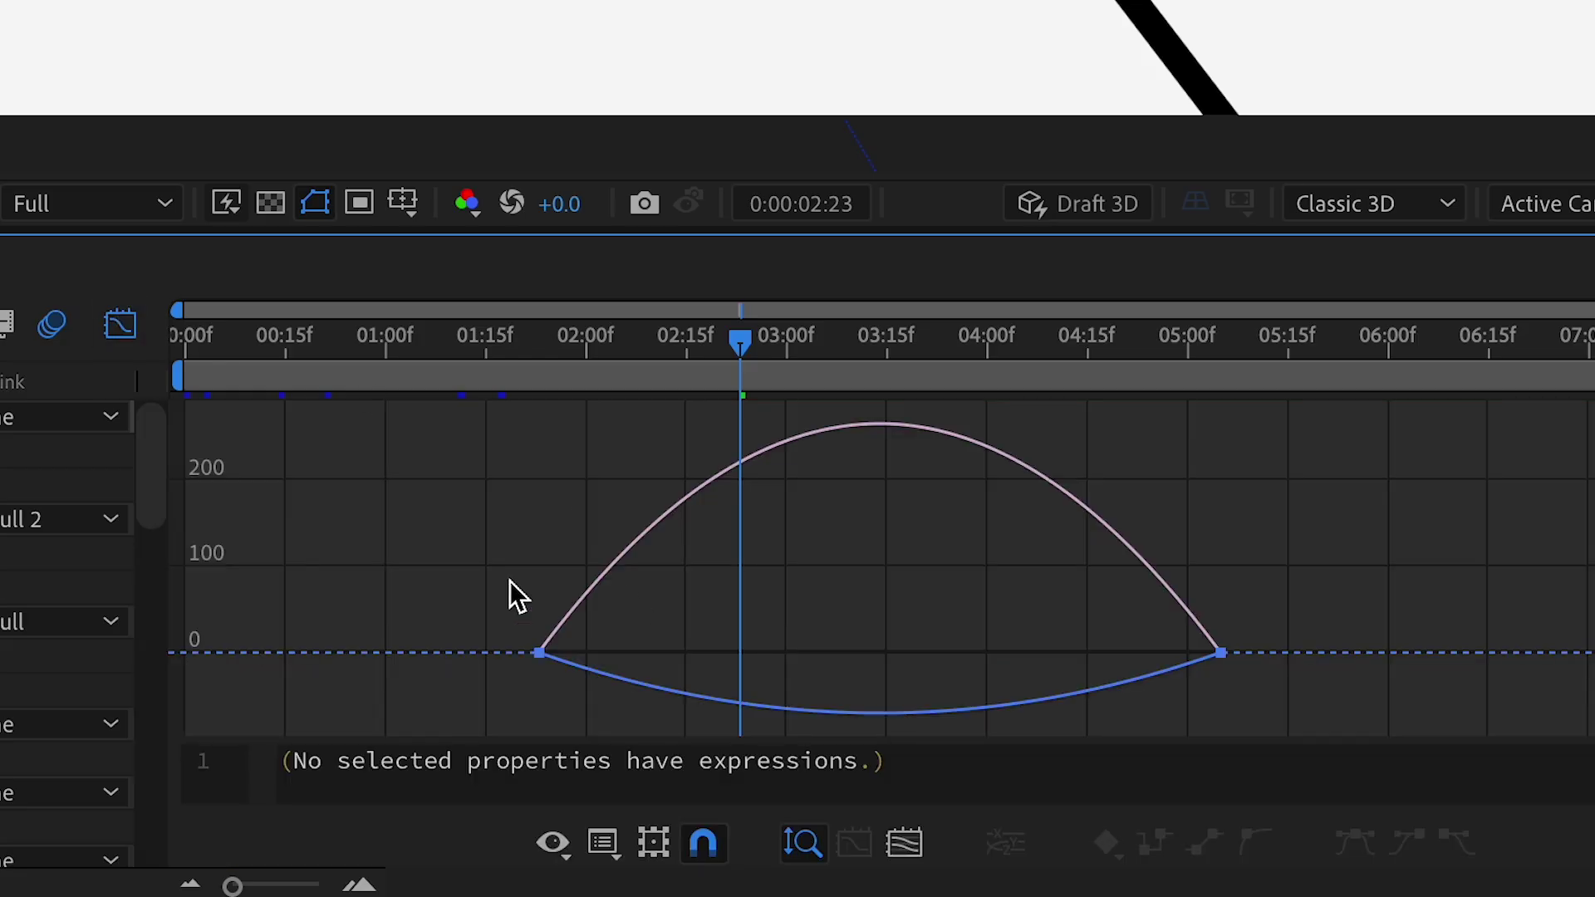
drag(573, 675, 713, 653)
drag(1107, 653, 898, 653)
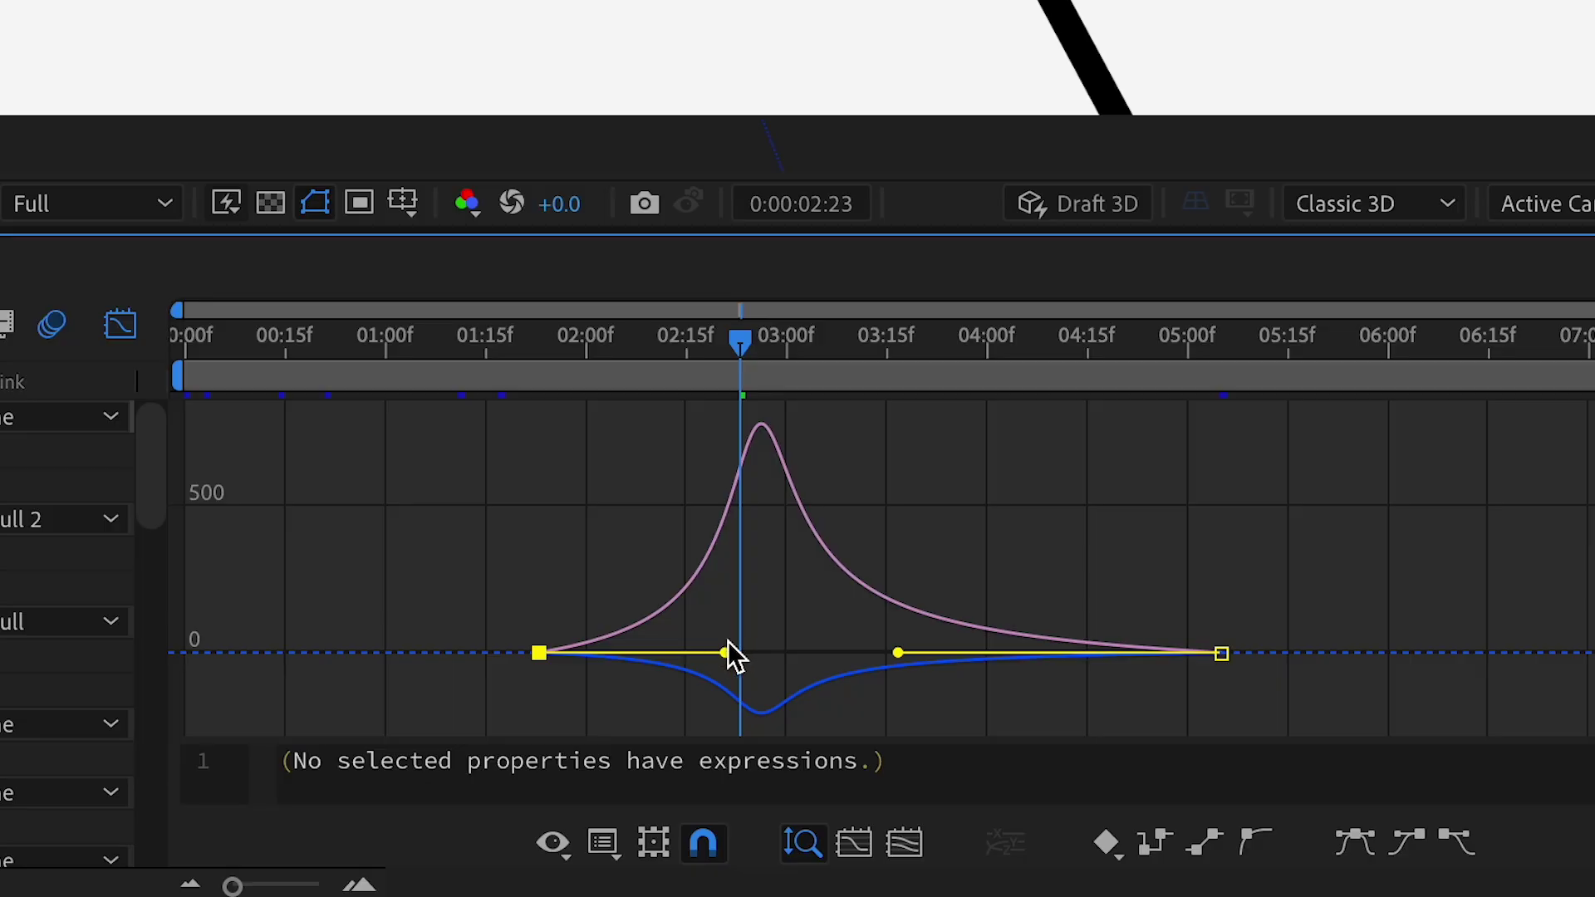
Shorten the outgoing handle of Null 2's first keyframes in the speed graph and scrub through the camera move to about 0:00:03:22
drag(728, 642, 707, 646)
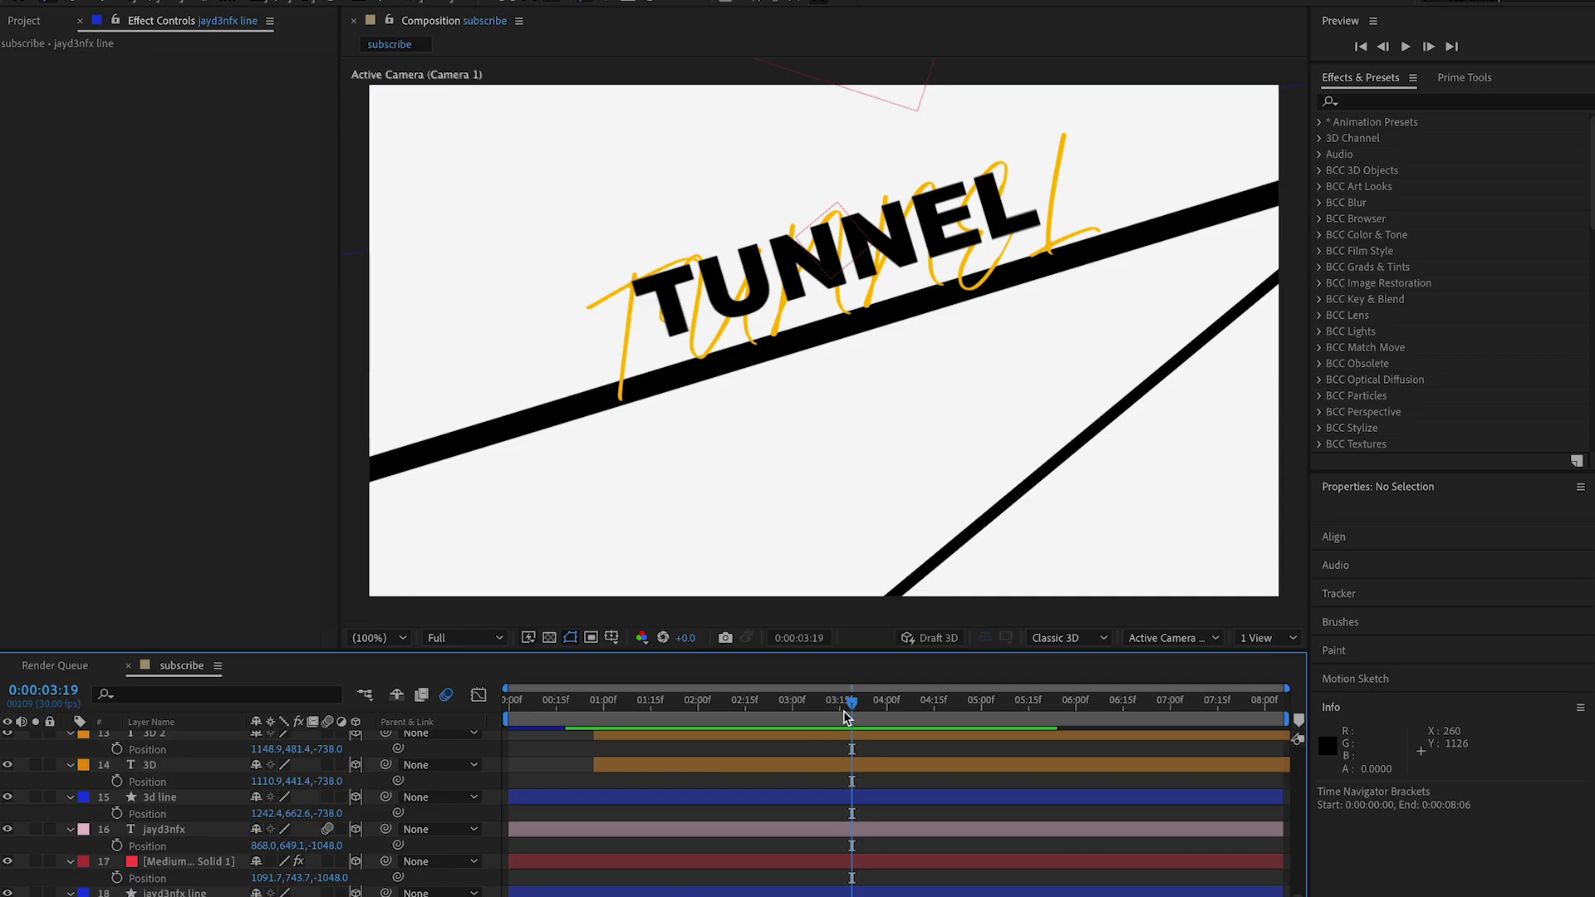
drag(846, 716, 895, 688)
mouse_move(864, 613)
mouse_down()
mouse_move(827, 608)
mouse_move(842, 605)
mouse_up()
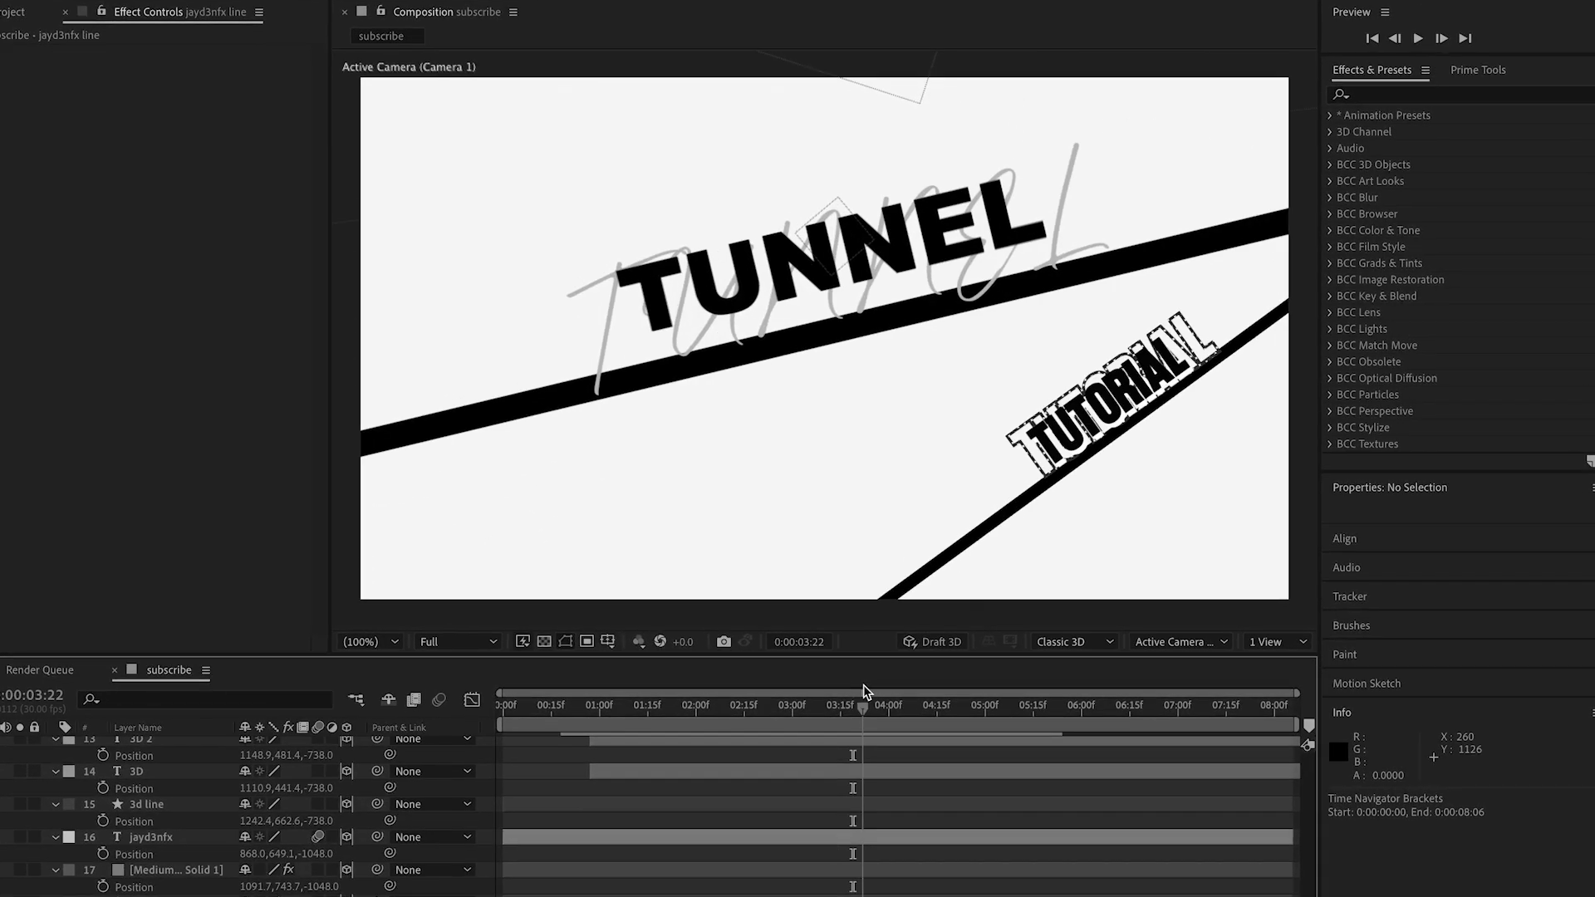
drag(864, 684, 864, 686)
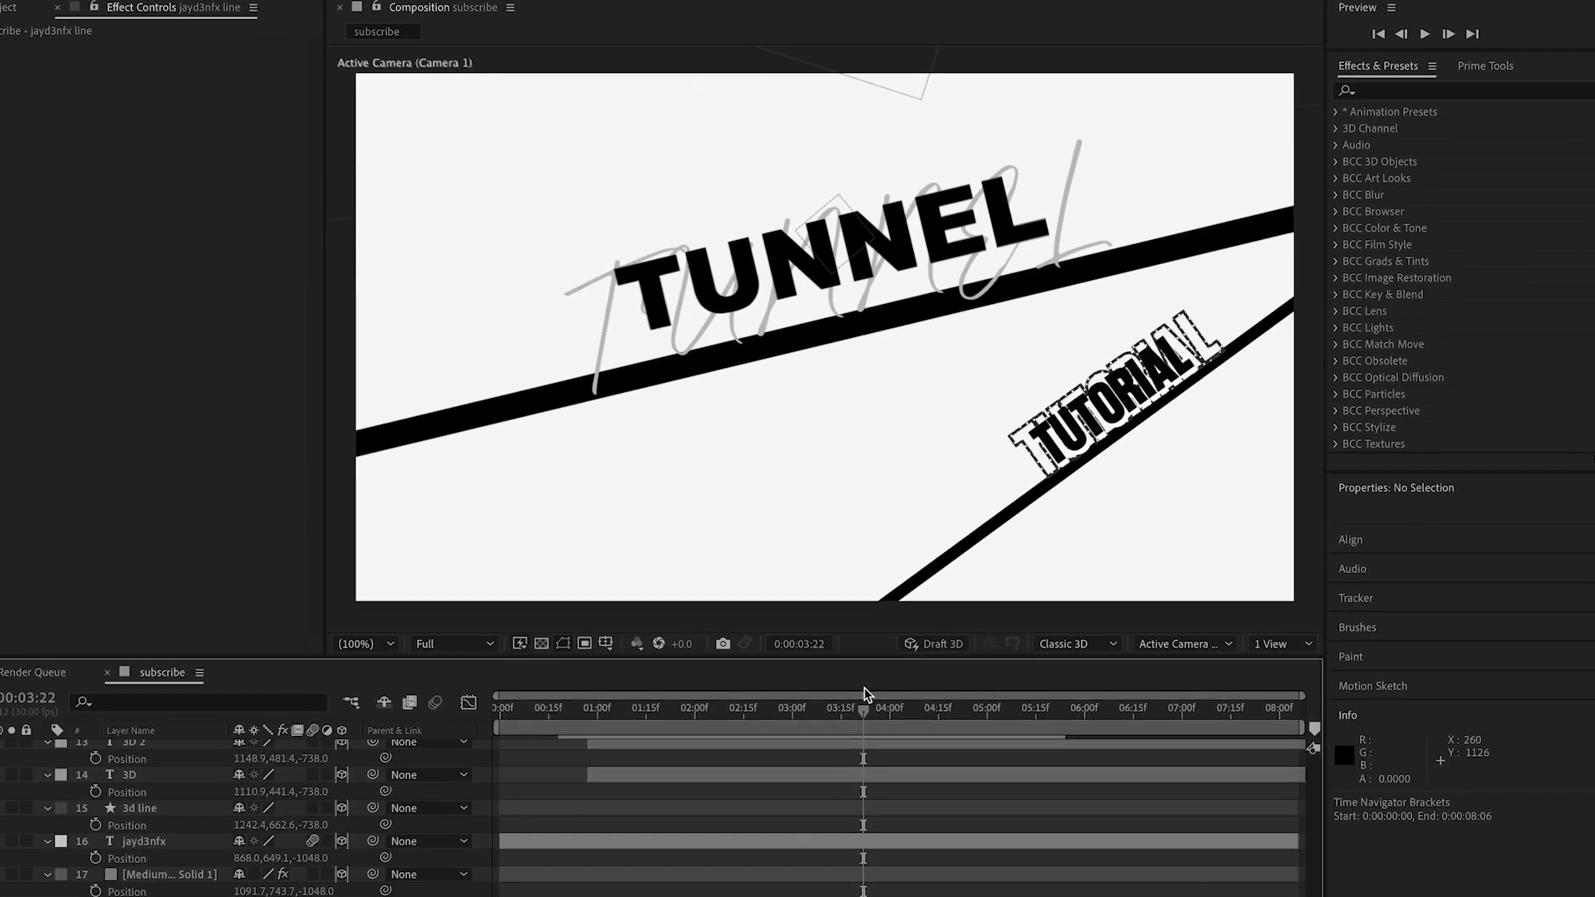
scroll(805, 829, up, 1)
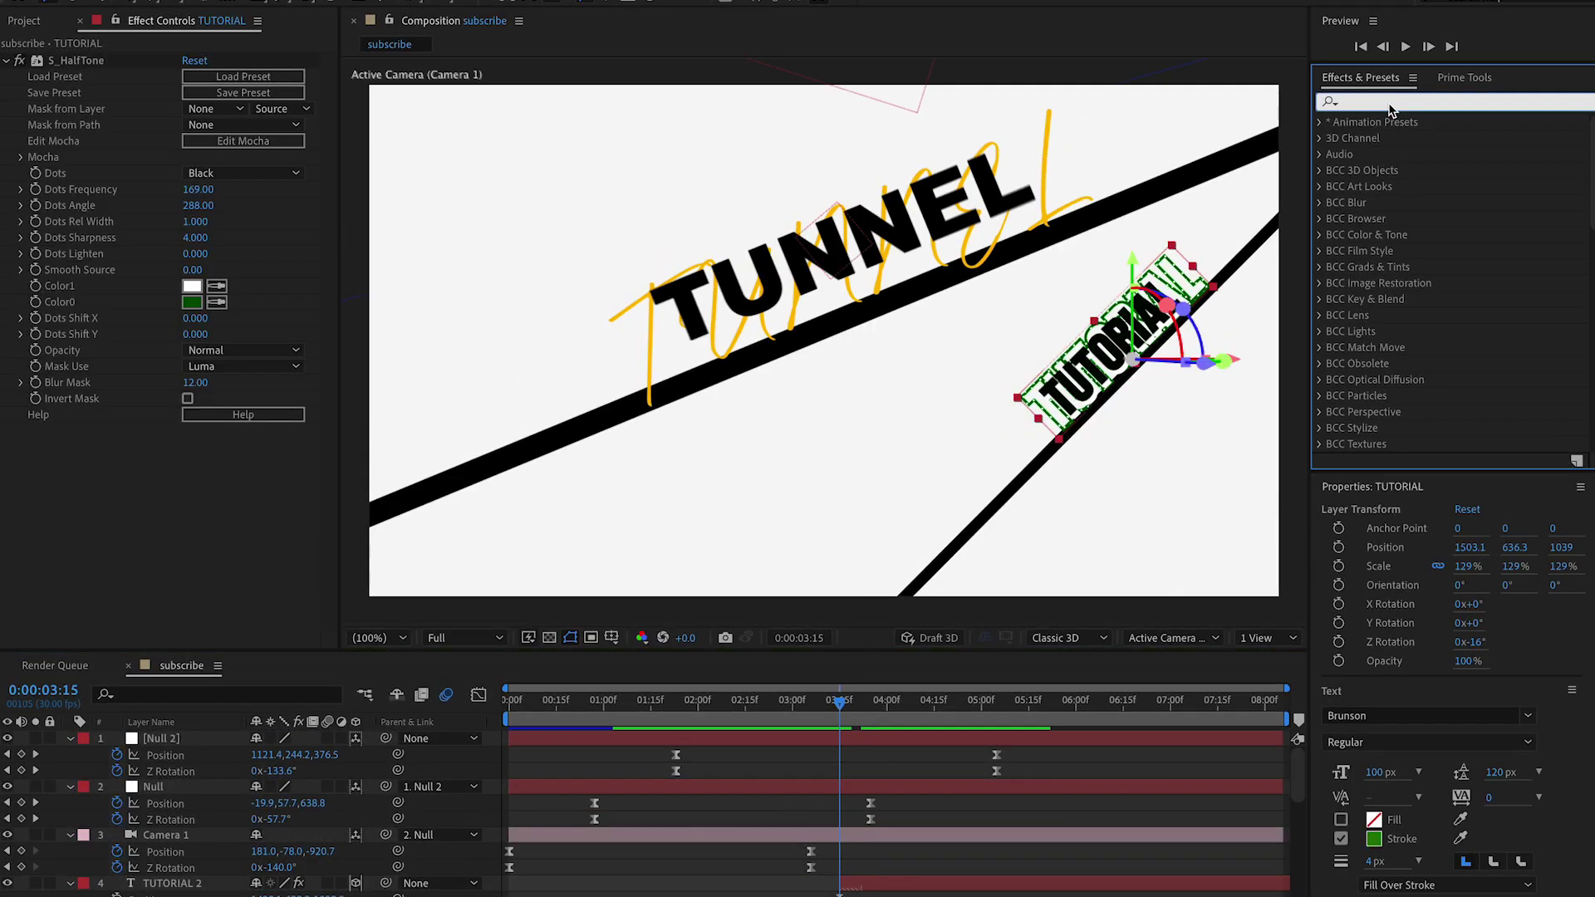
Find the Foggy In text preset and apply it to the TUTORIAL and TUTORIAL 2 text layers
text(foggy)
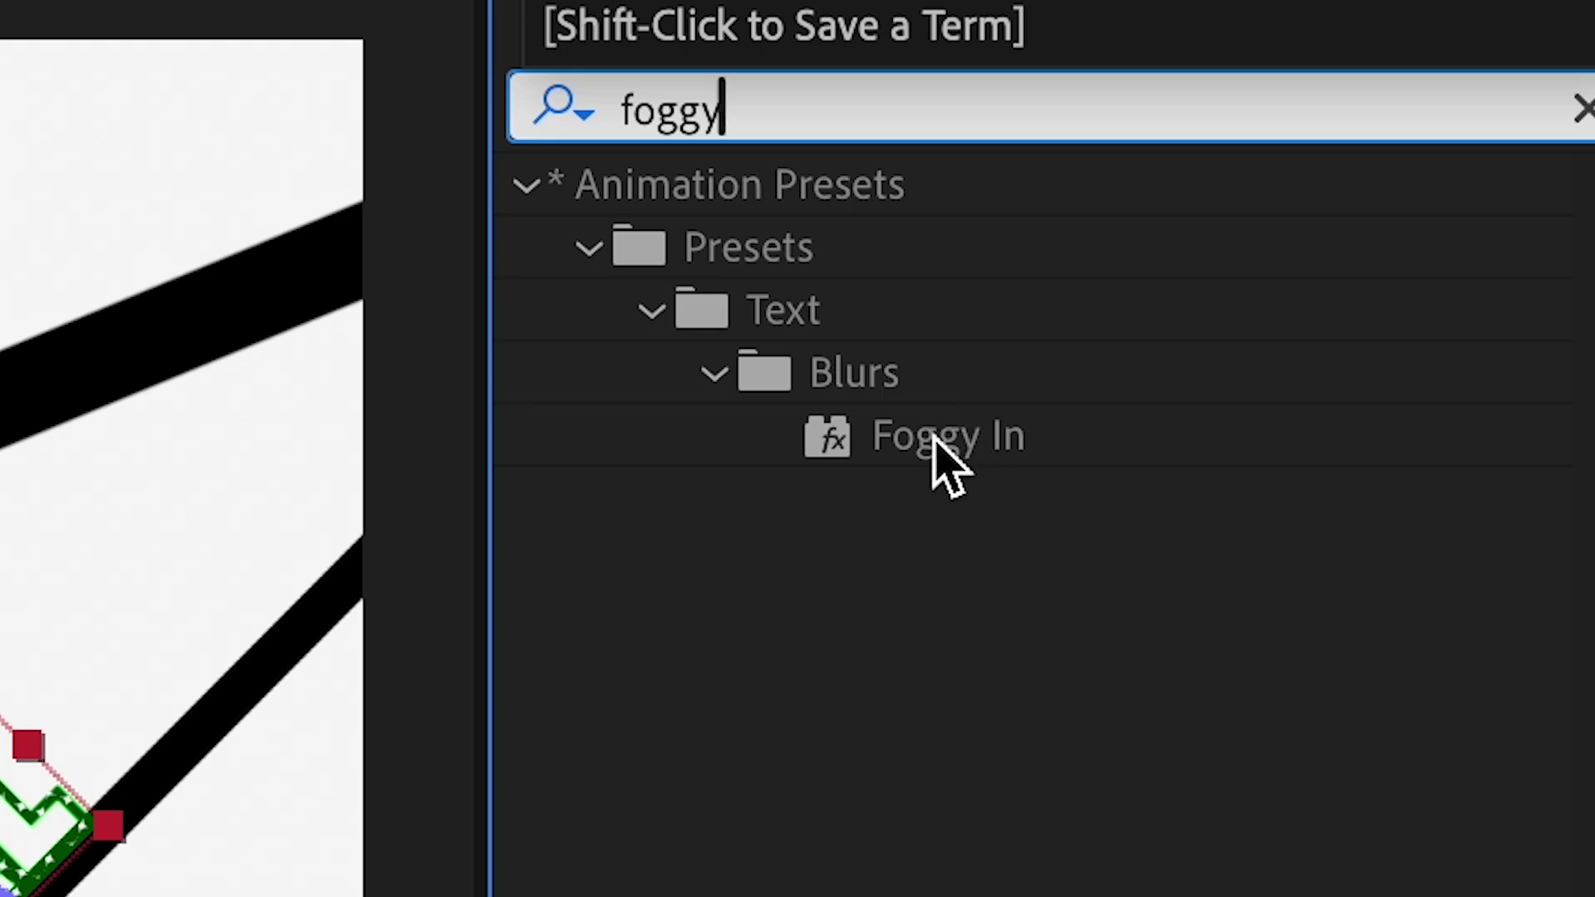
click(938, 716)
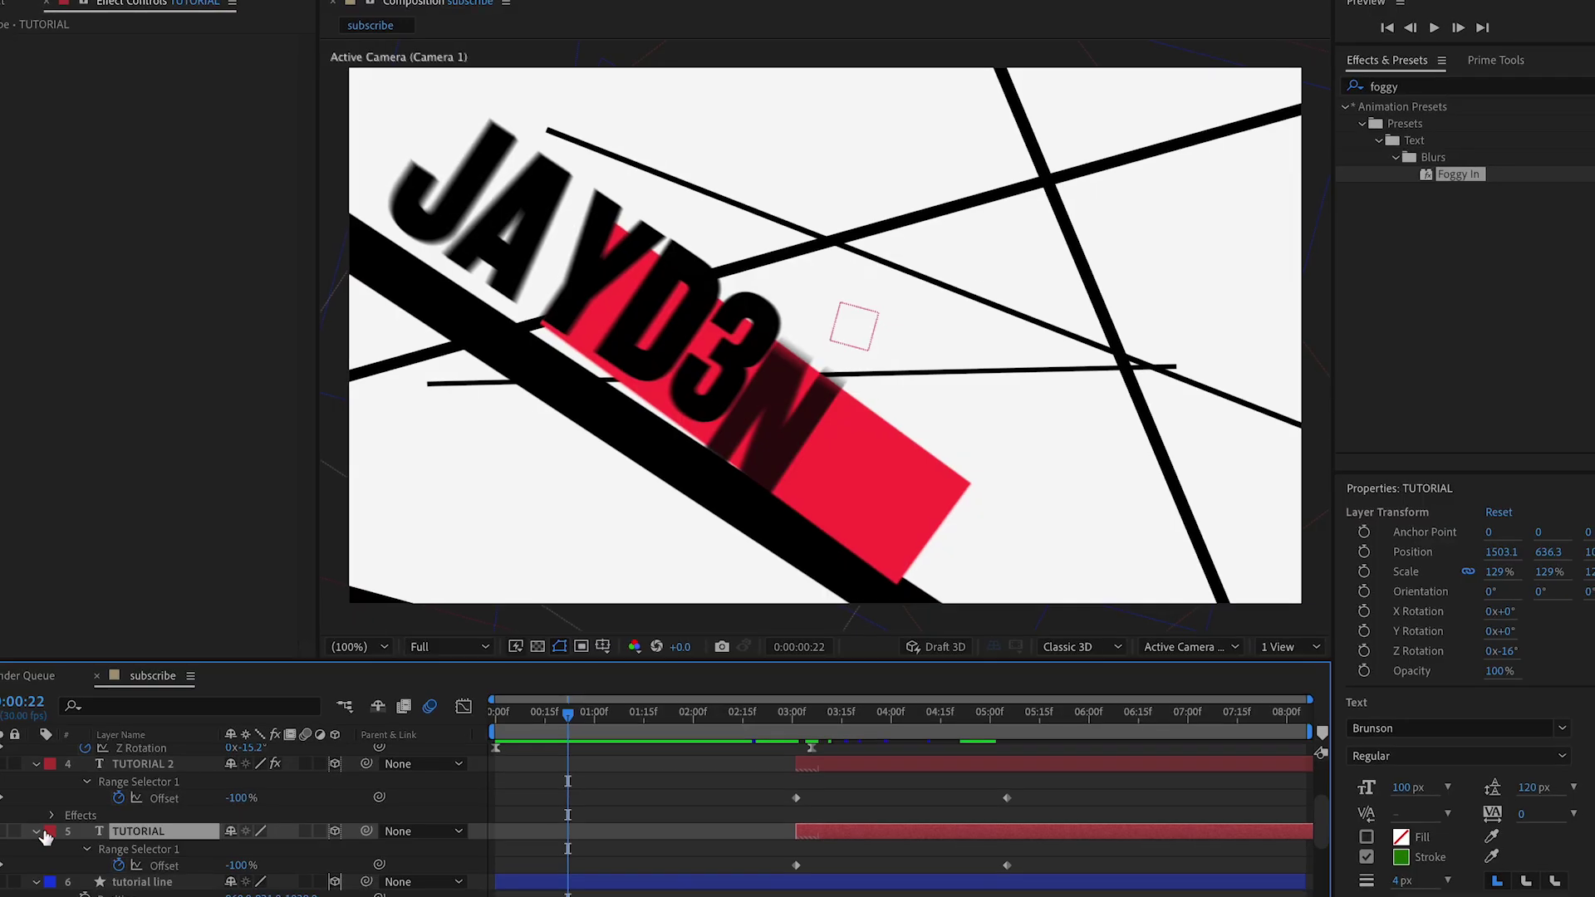
Collapse the properties of the expanded layers and enable motion blur on the null, text and line layers
click(37, 831)
click(36, 764)
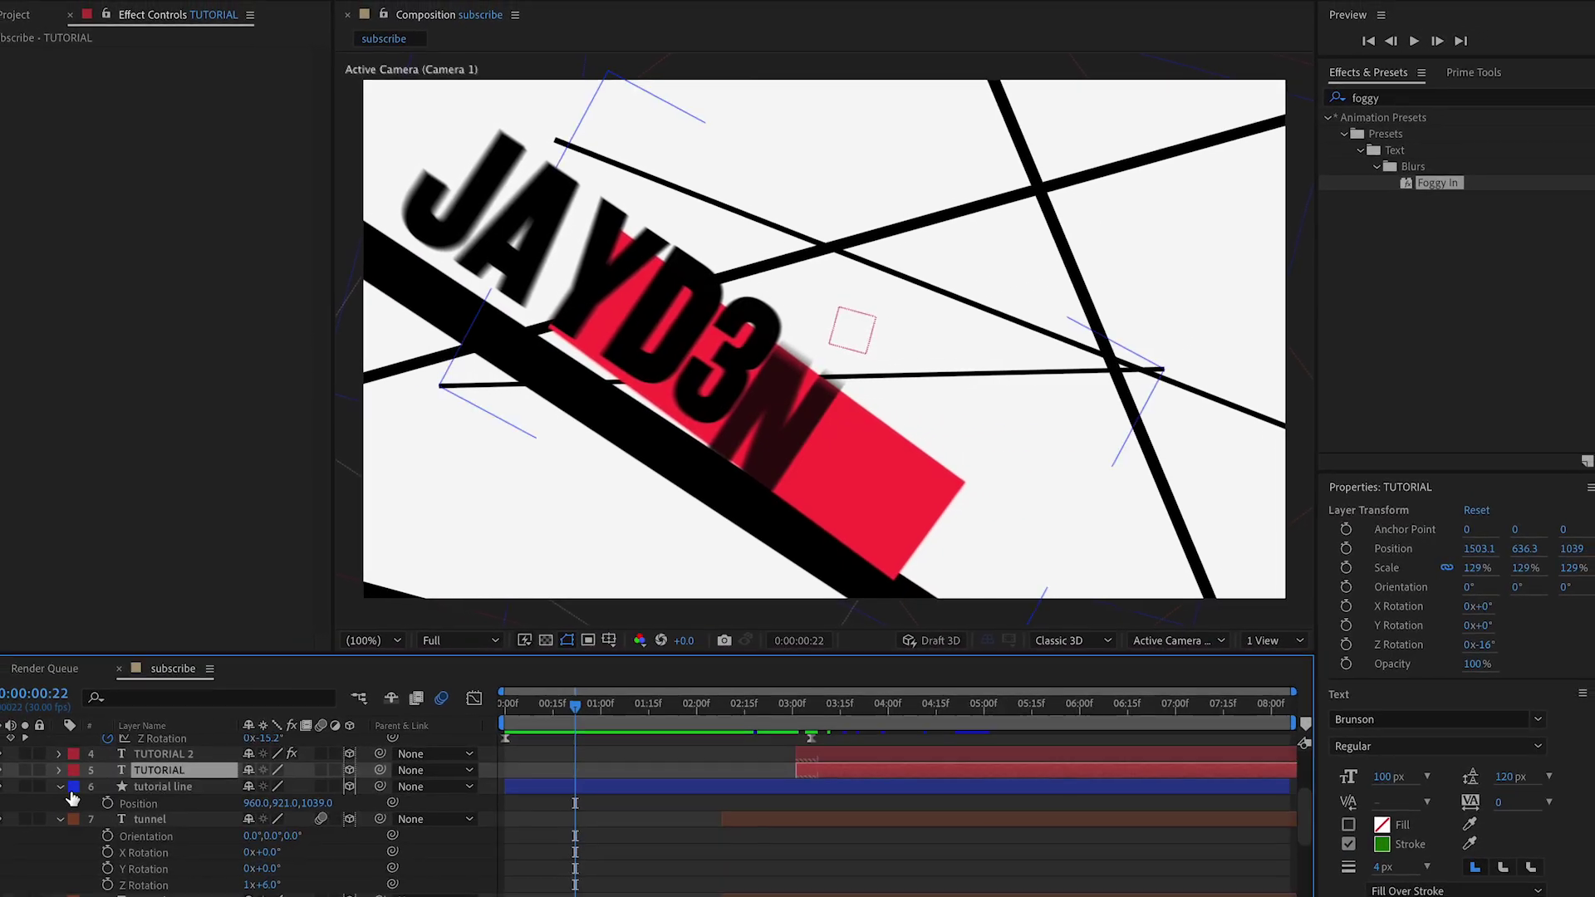
click(61, 788)
click(60, 802)
click(61, 818)
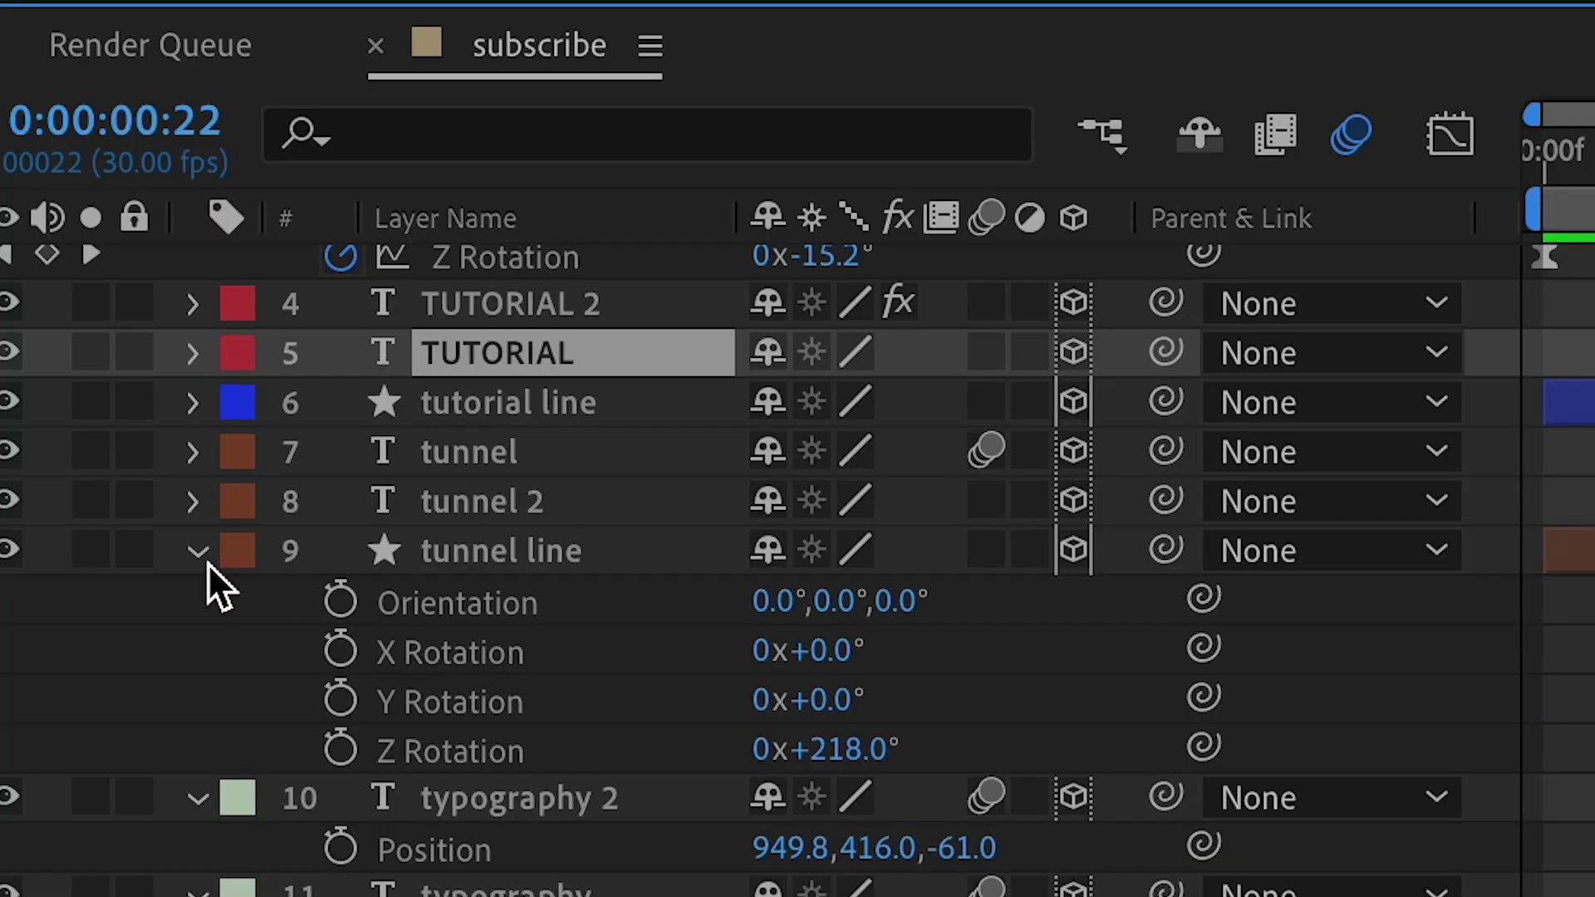
click(204, 555)
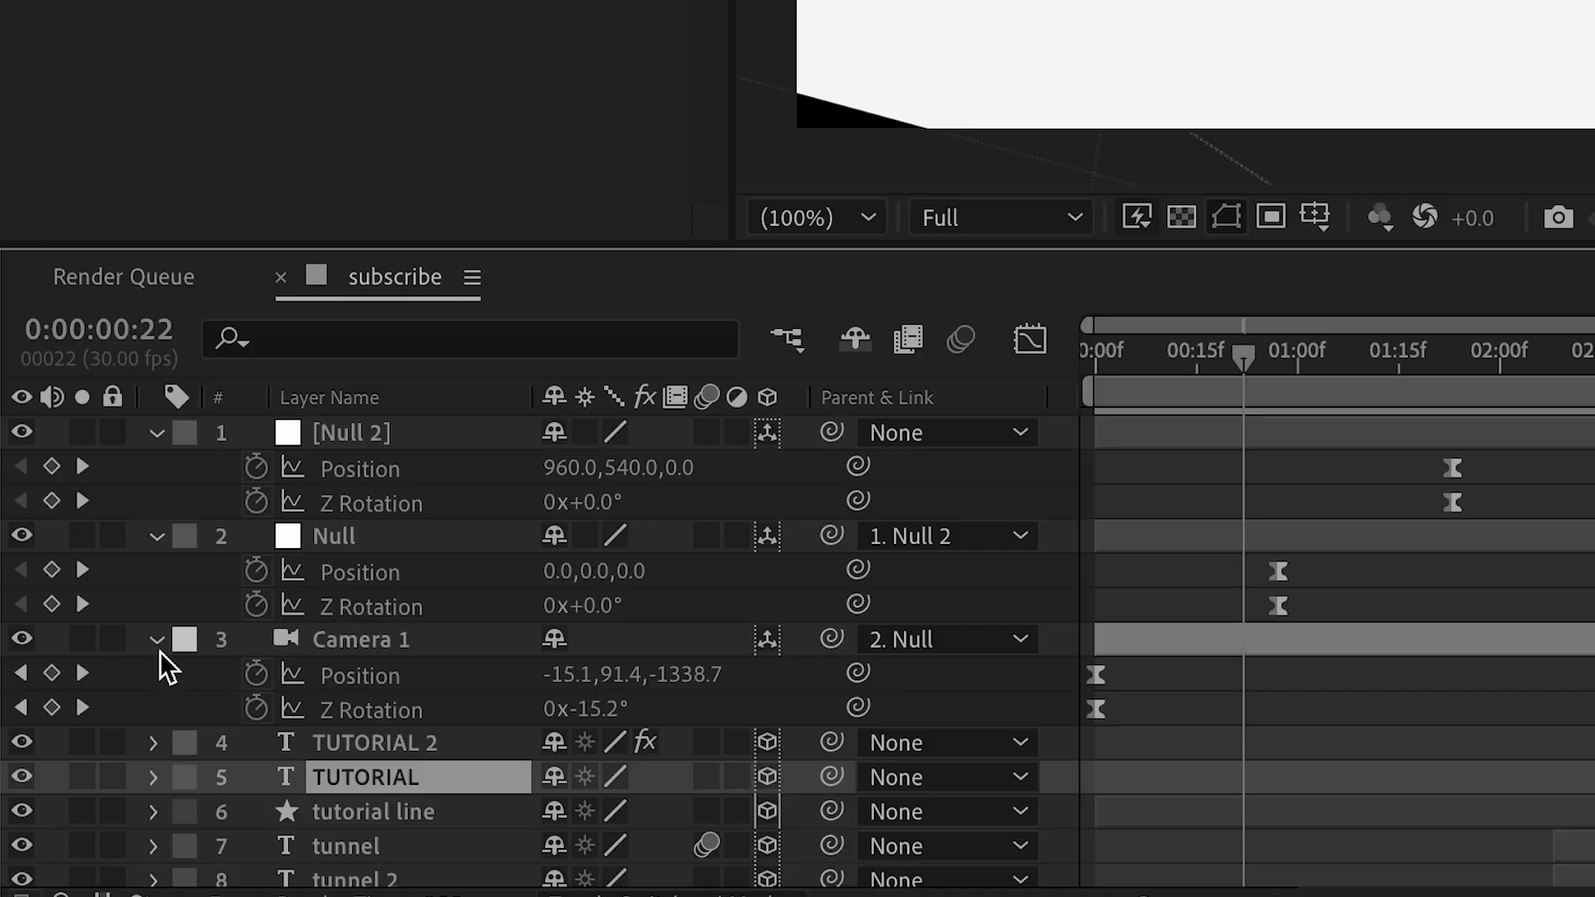
click(157, 640)
click(157, 536)
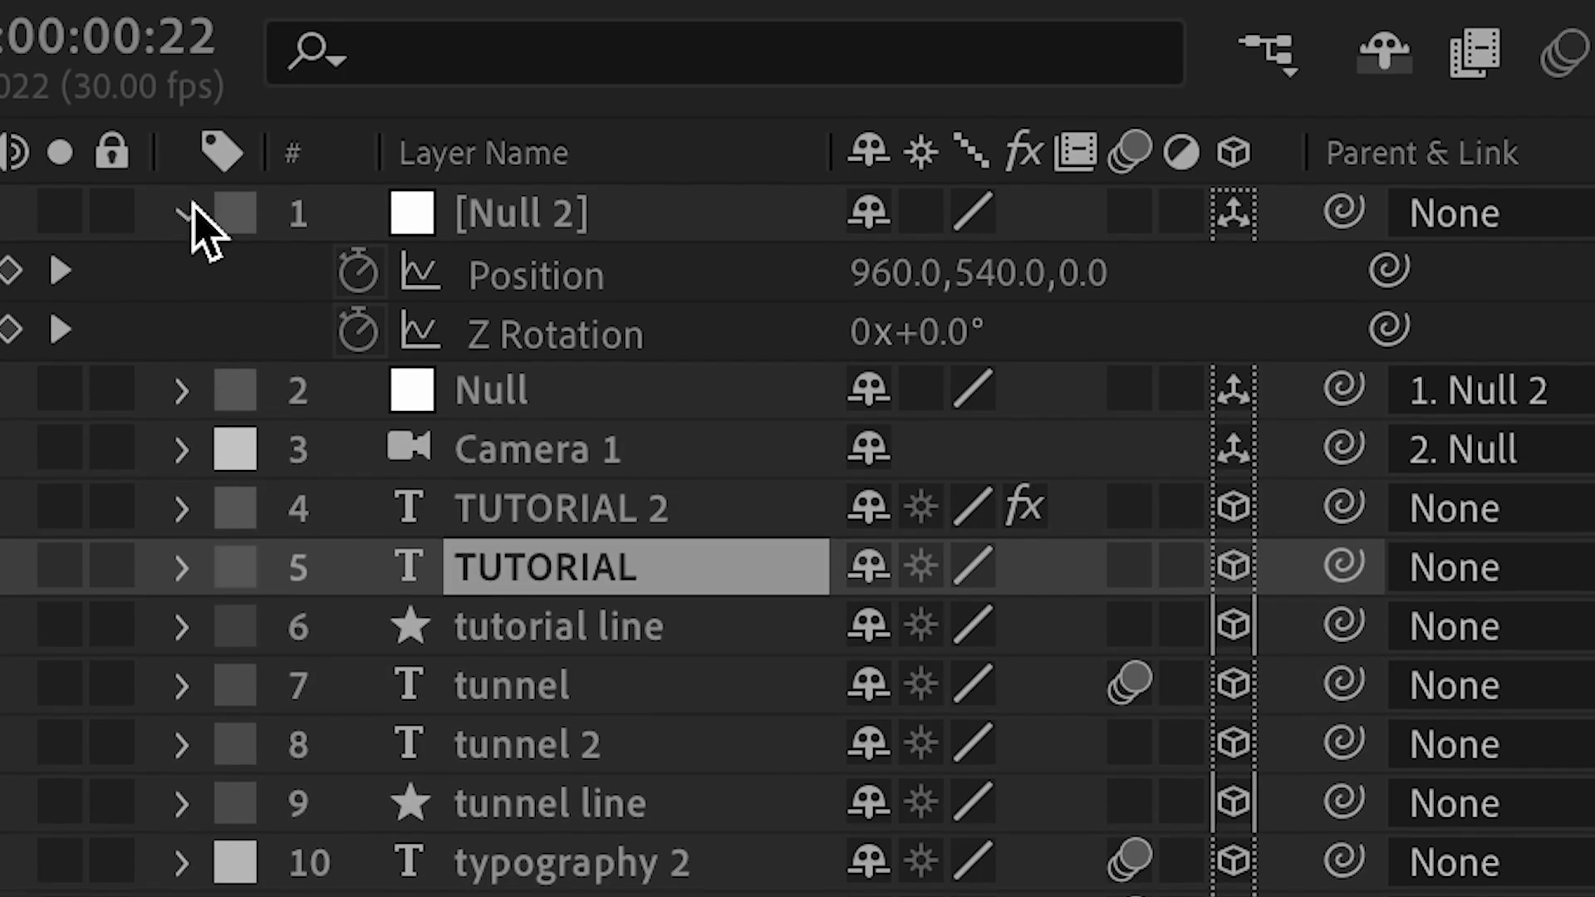
click(156, 433)
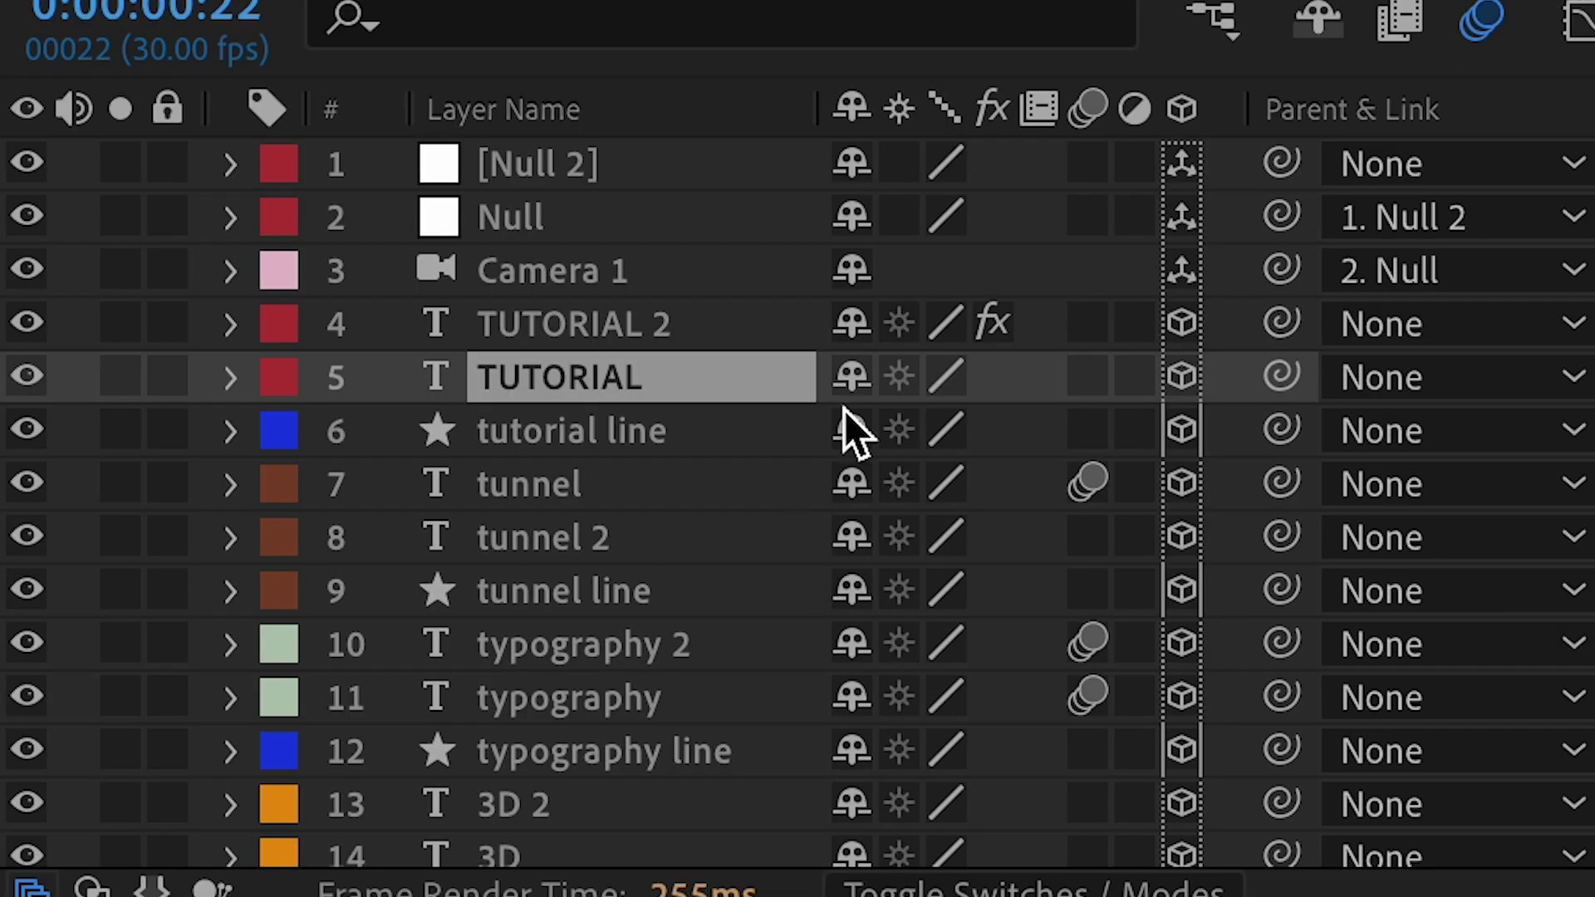
drag(1097, 171, 1074, 481)
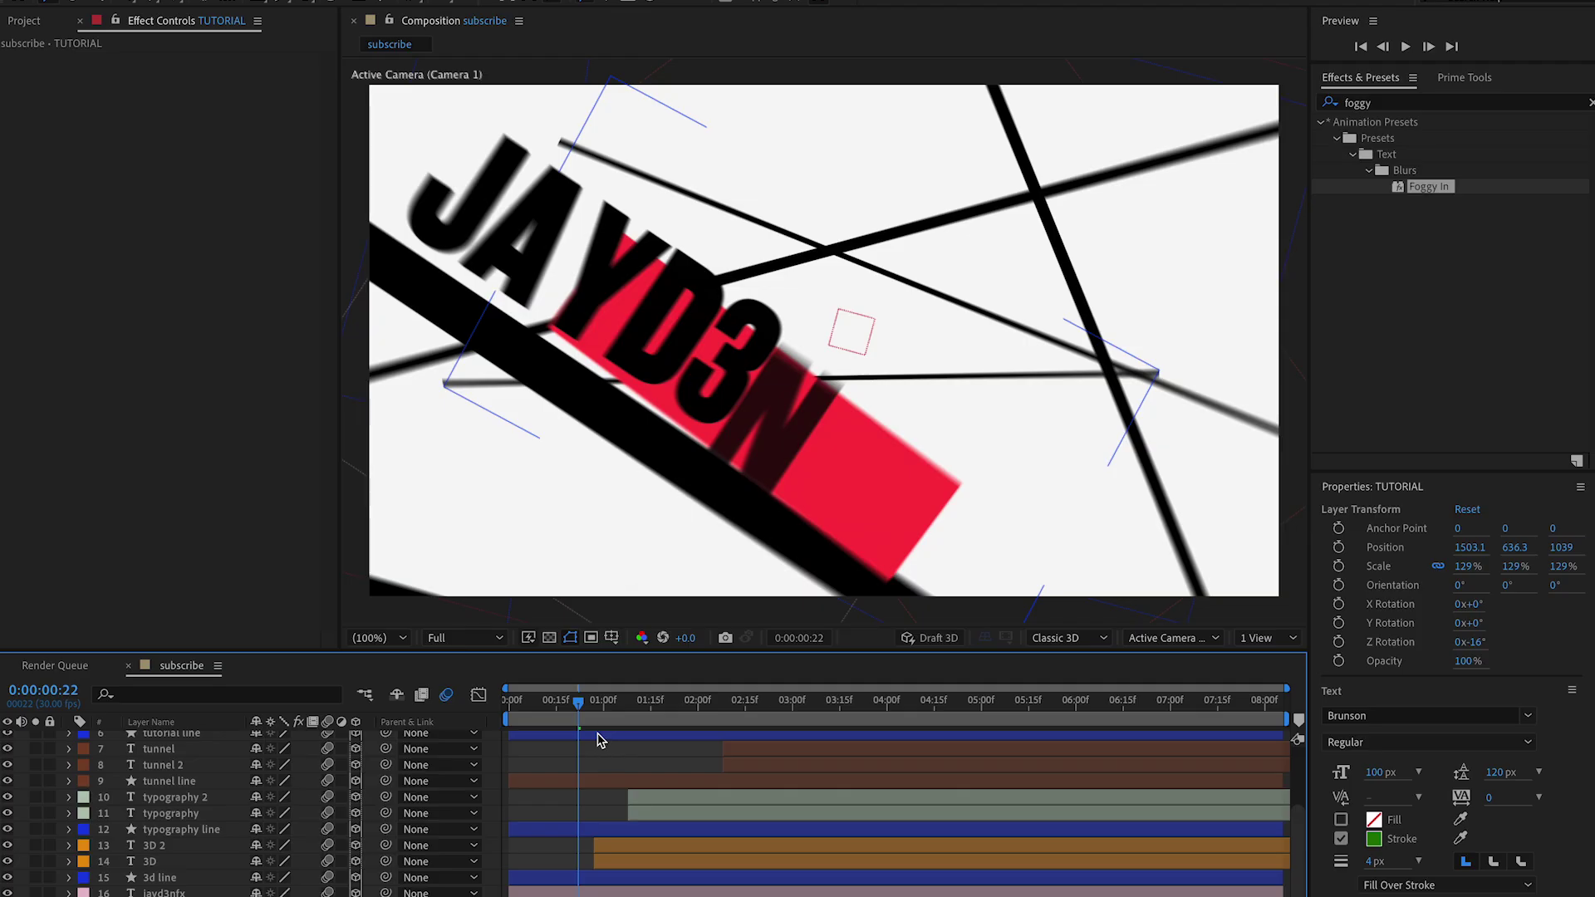
Set the tunnel line's Scale to 198, 205.4, 164% and move both tunnel texts onto the line at X 1065.5, Y about 371 and 376
drag(510, 704, 593, 704)
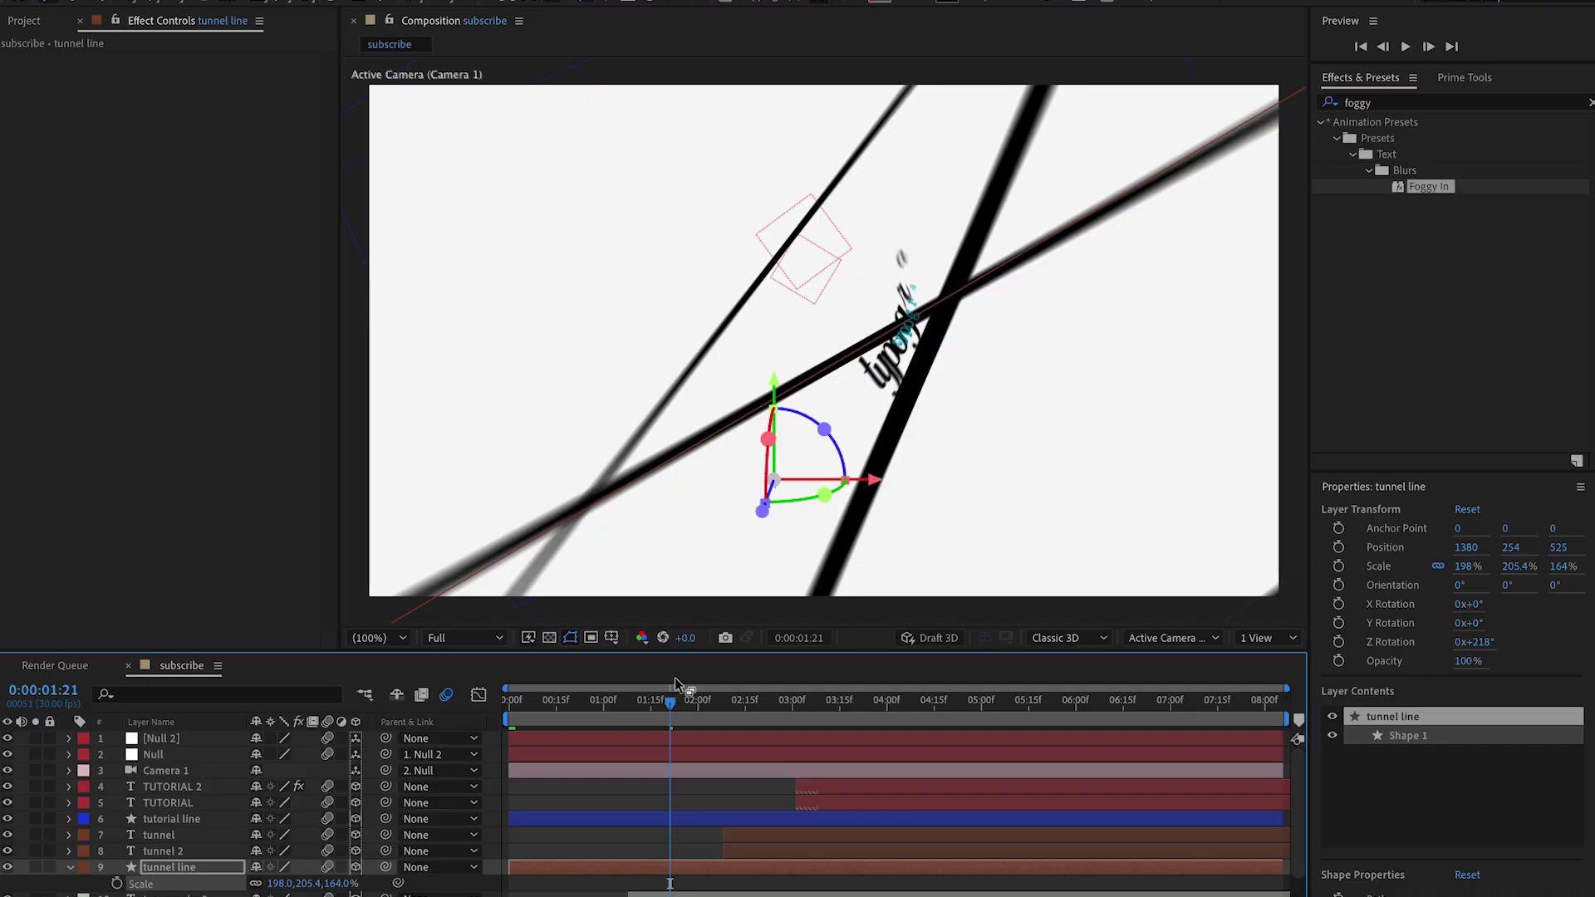
drag(663, 705, 805, 705)
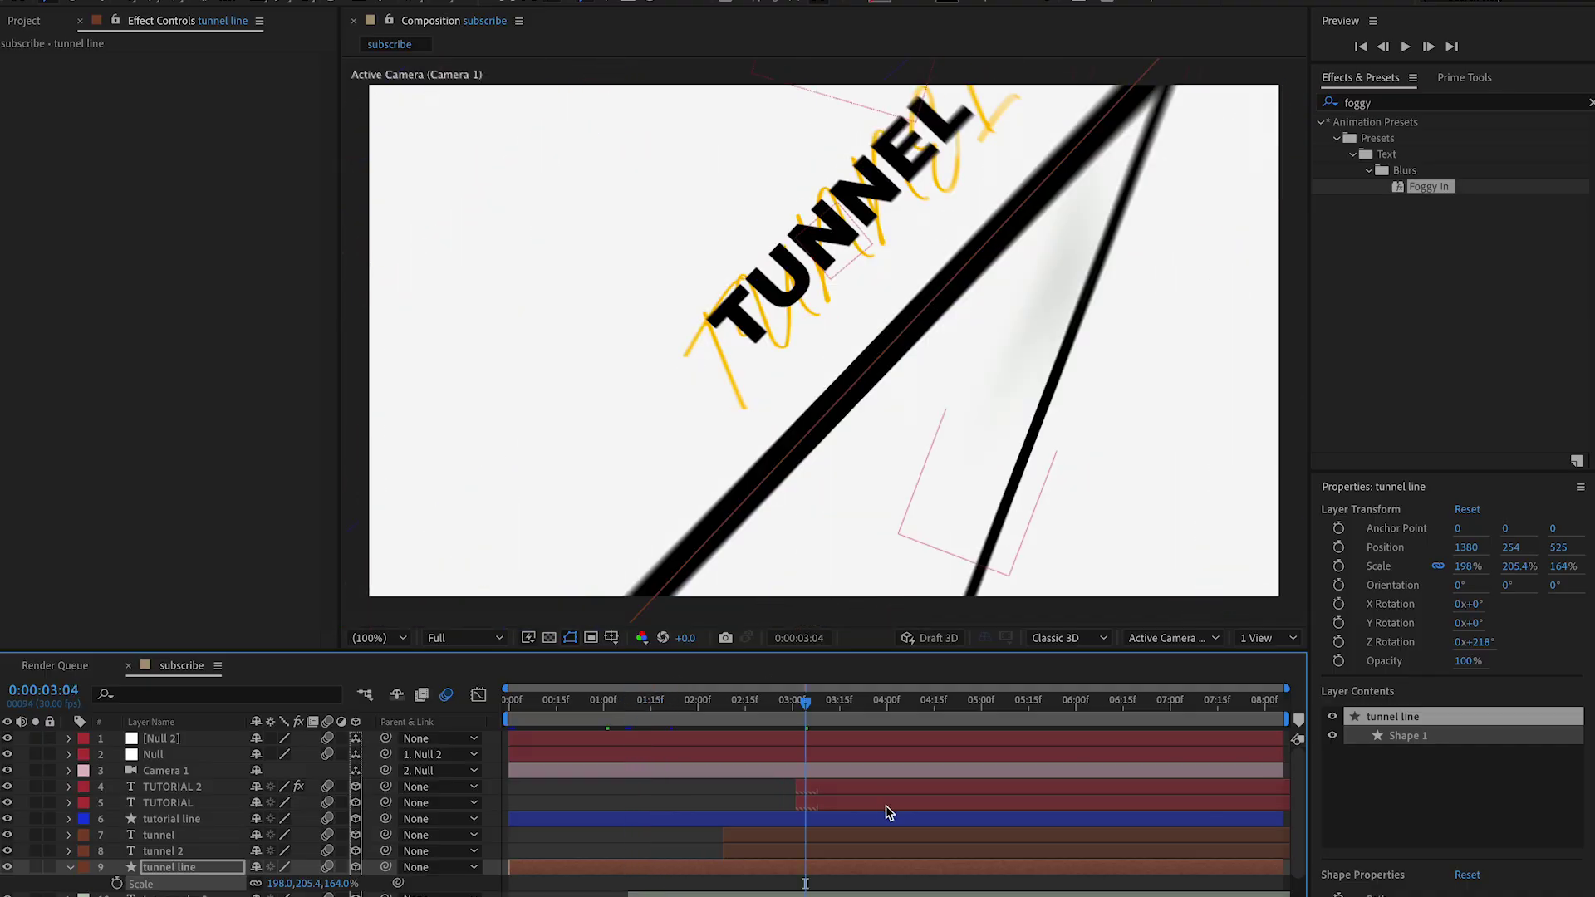
click(168, 802)
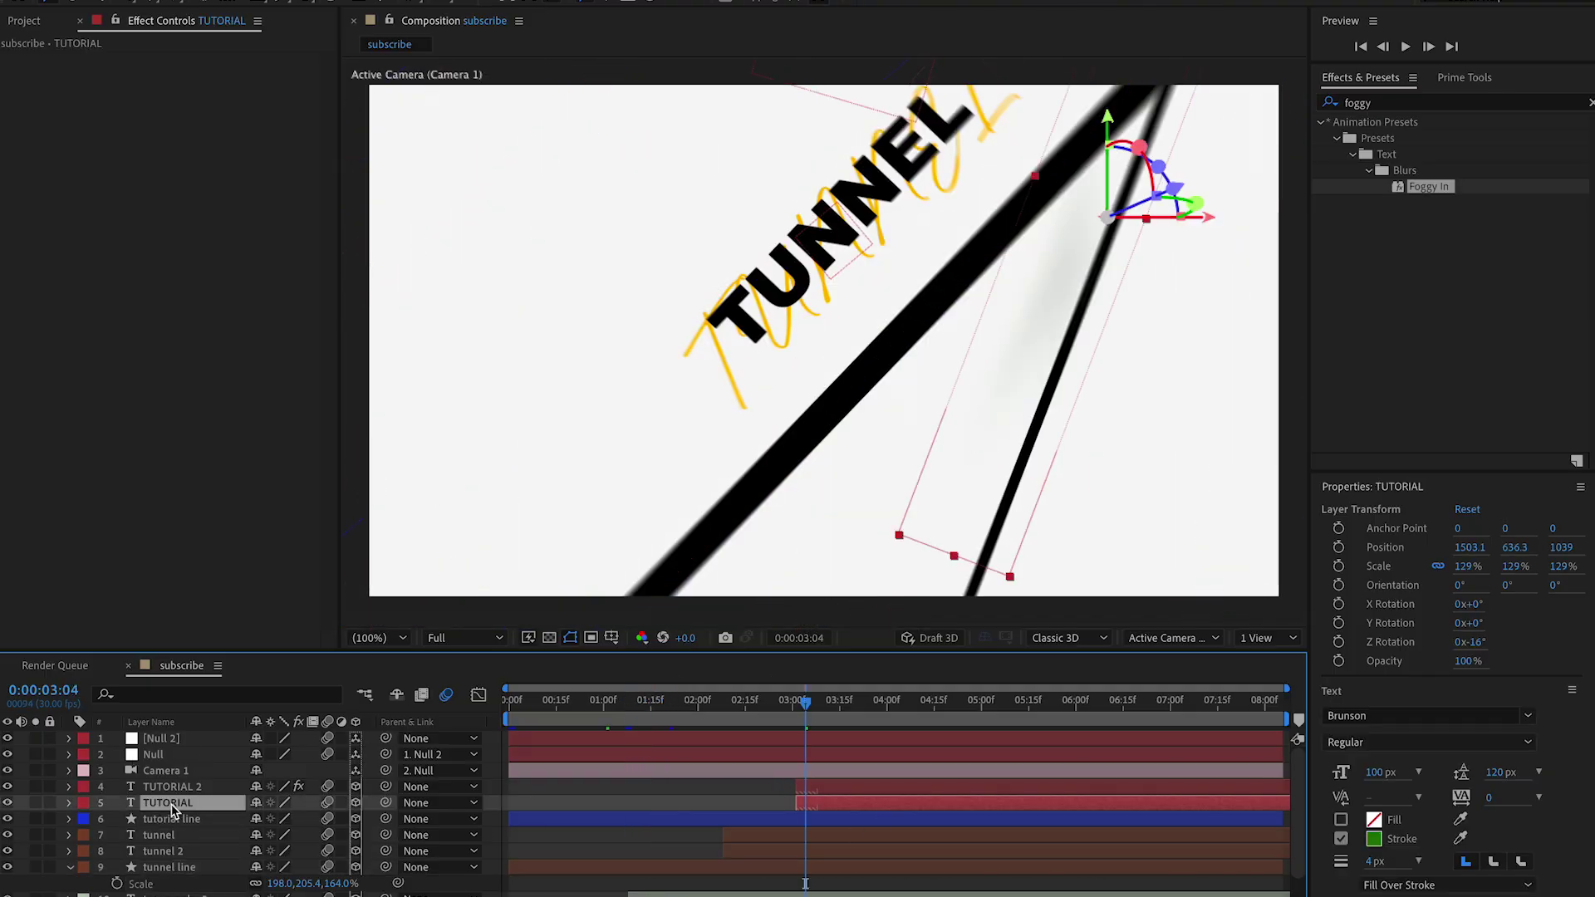
click(188, 821)
click(185, 836)
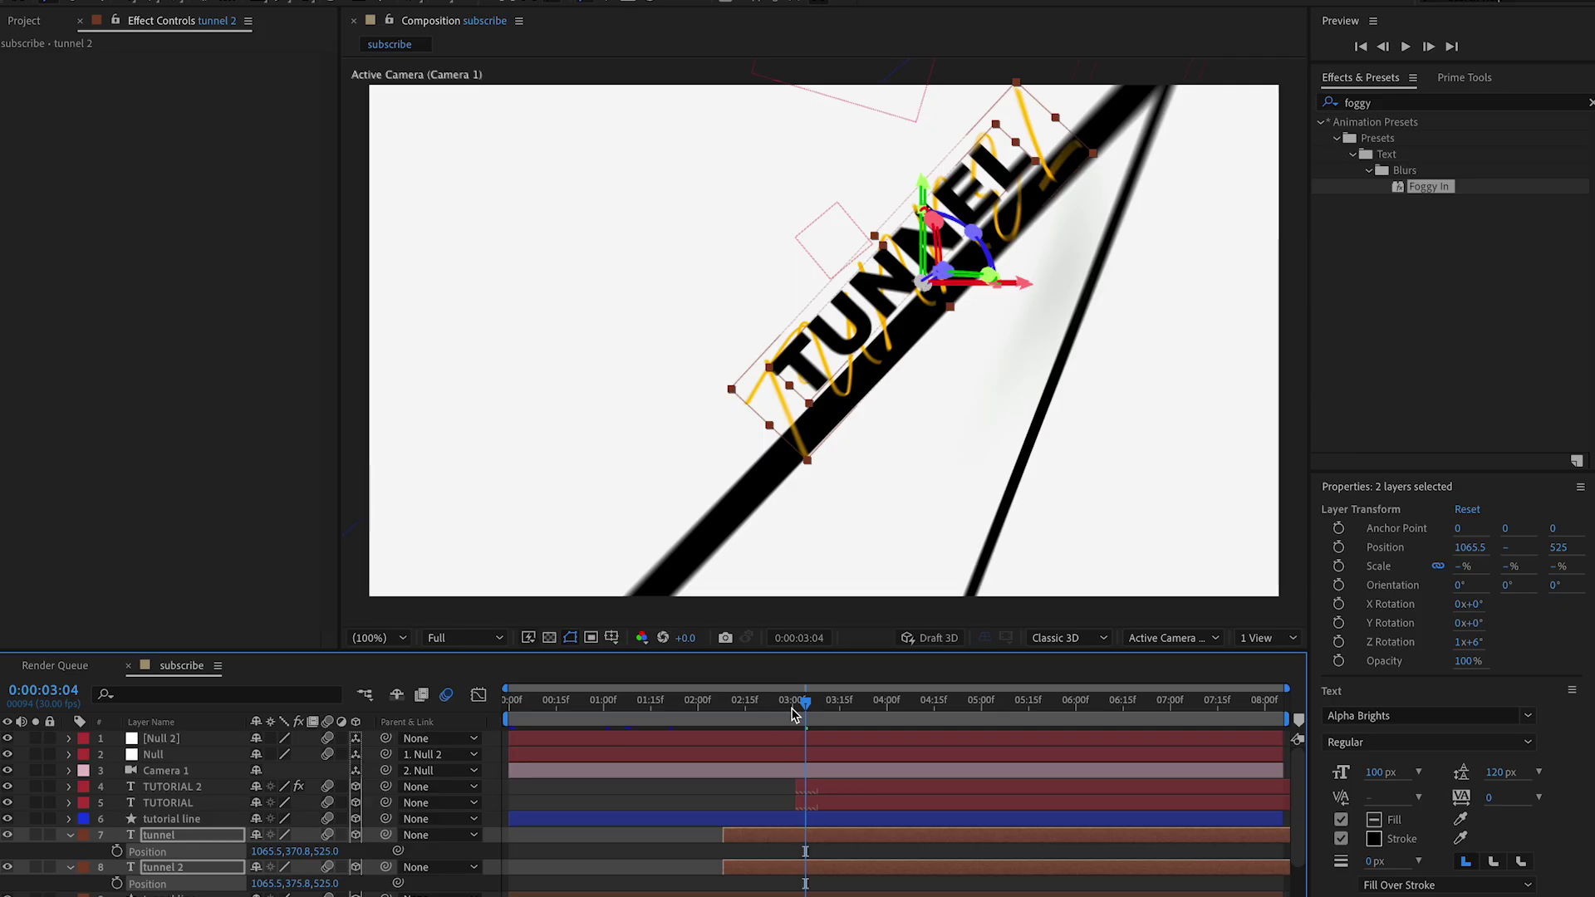
Set the tutorial line's Scale to 195.3, 185.3, 150.3% and the typography line's to 127%, and preview the animation from the first frame
drag(802, 714, 738, 713)
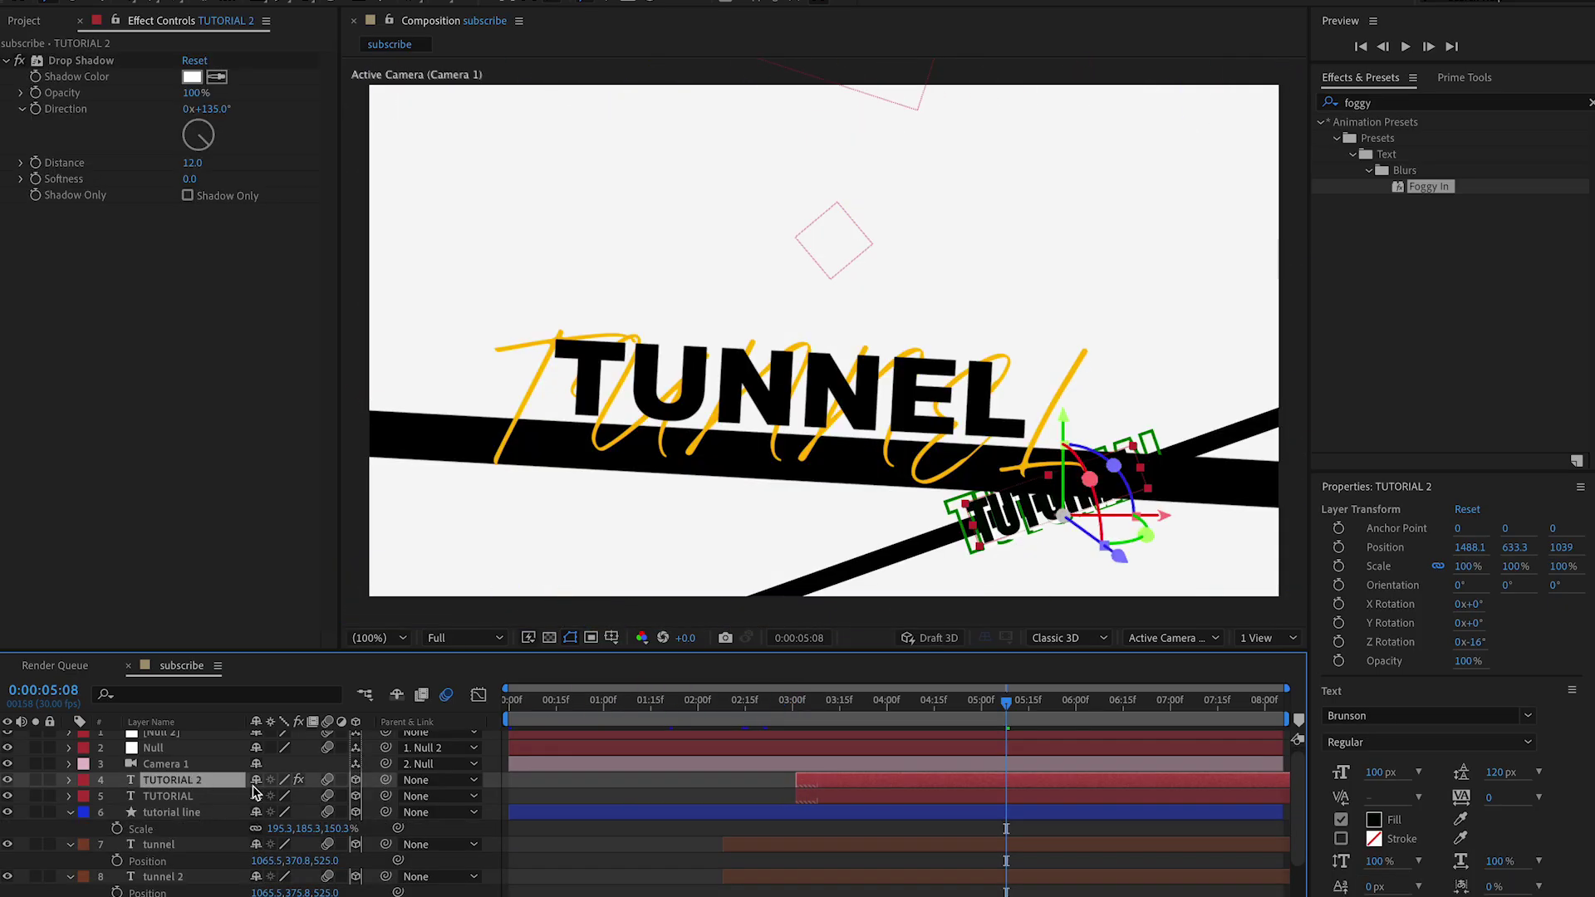
scroll(700, 811, up, 1)
scroll(700, 809, down, 3)
scroll(700, 809, up, 3)
scroll(677, 836, down, 5)
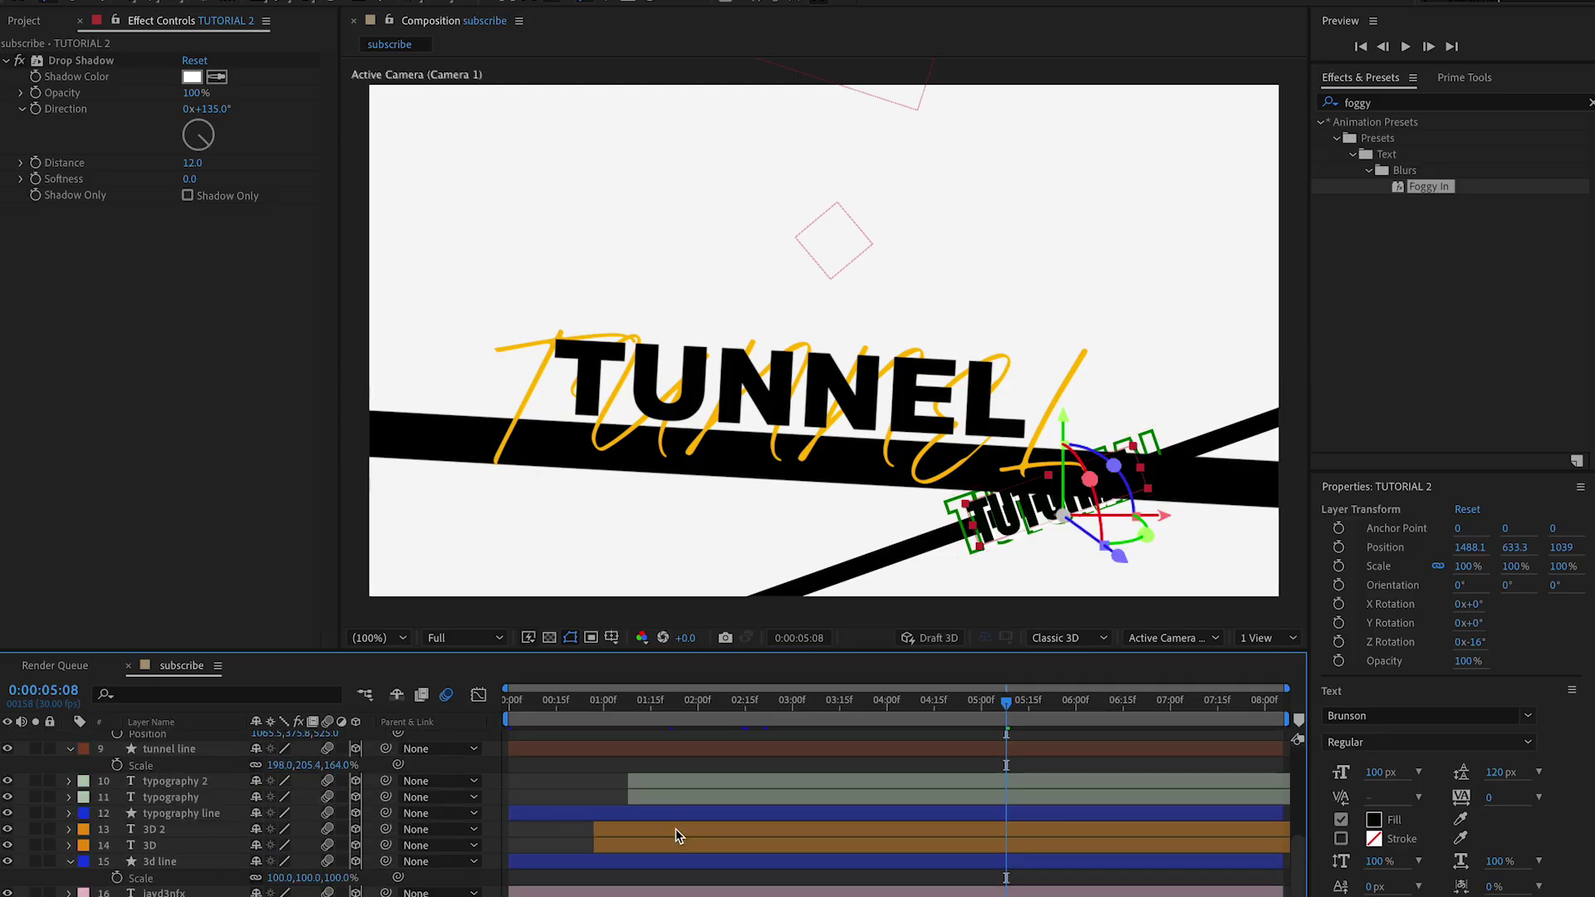
drag(613, 716, 468, 750)
click(404, 459)
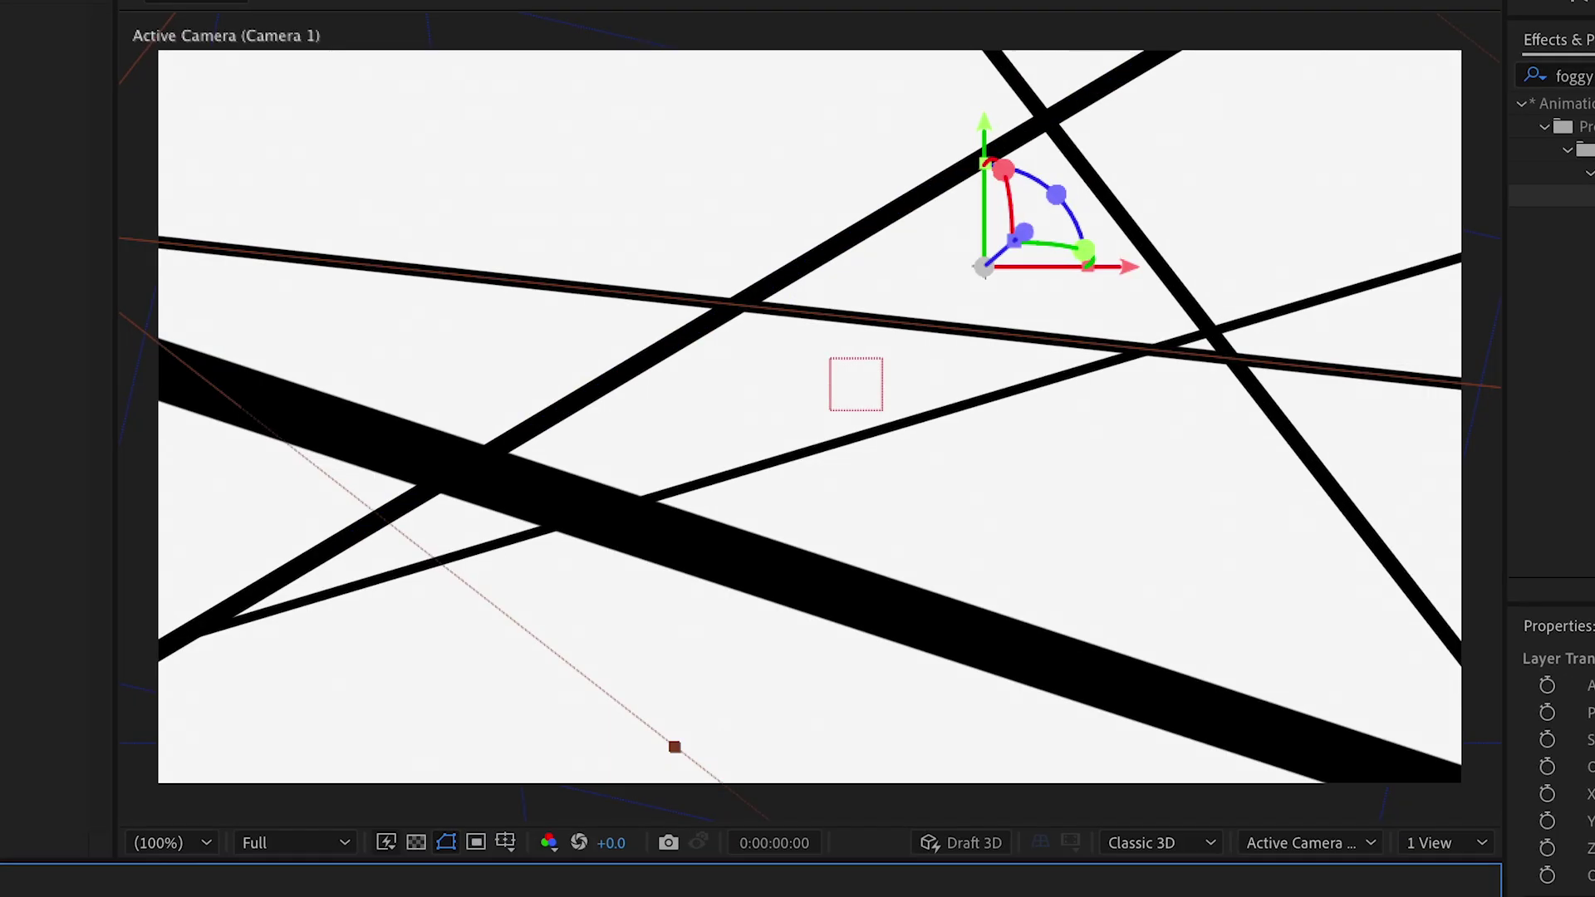
key(space)
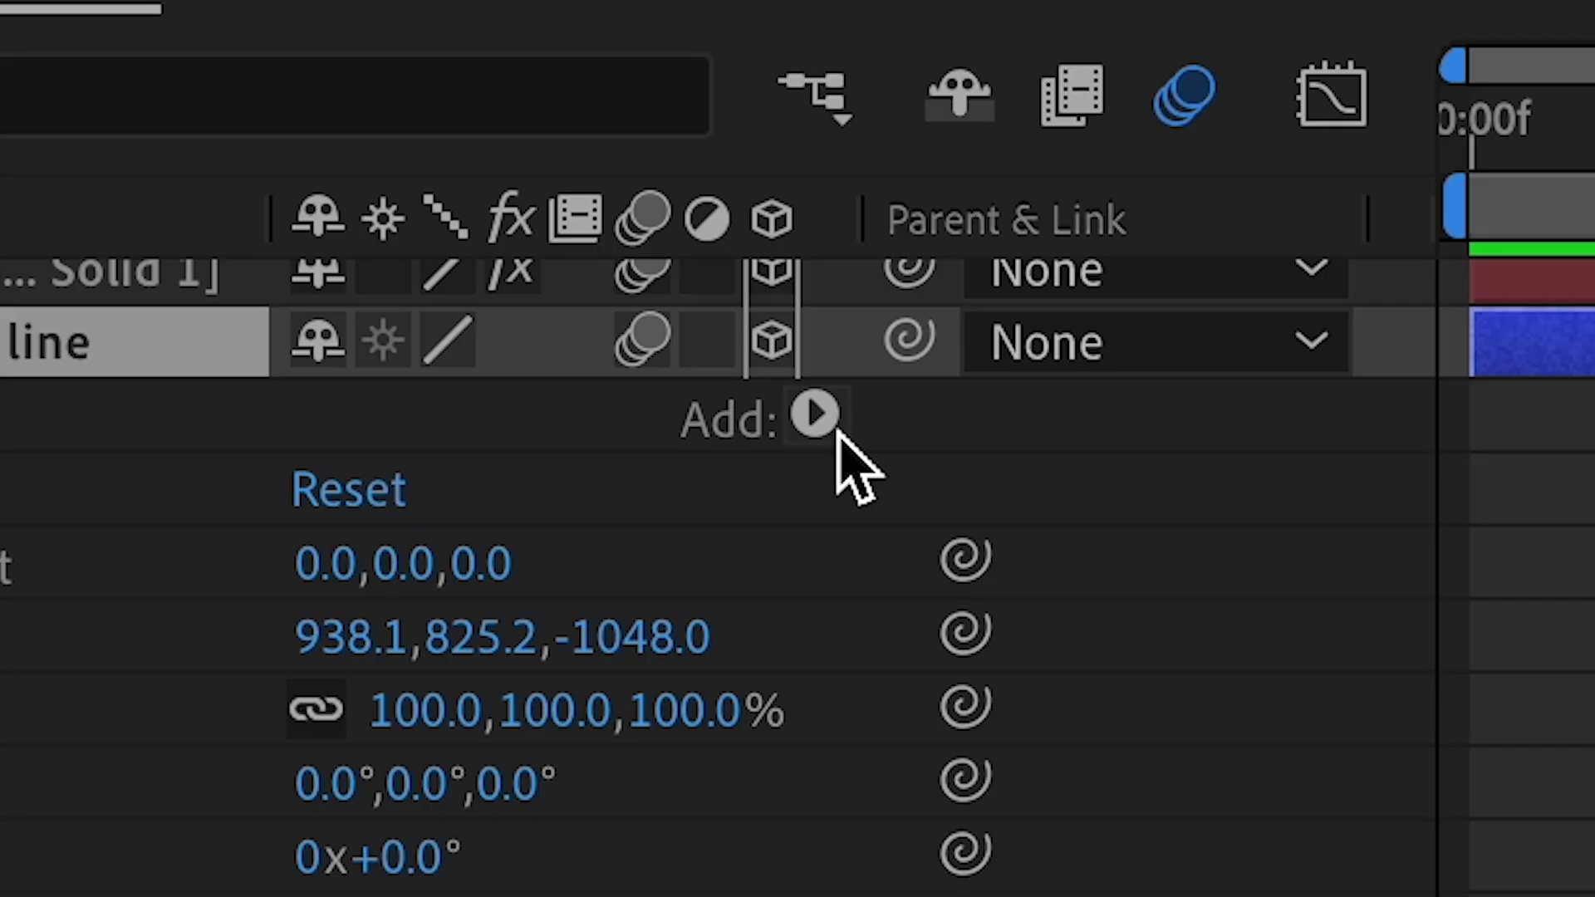
Add Trim Paths to the jayd3nfx line and keyframe its Start from 0:00:00:00 to 0% at about 0:00:00:20
click(835, 438)
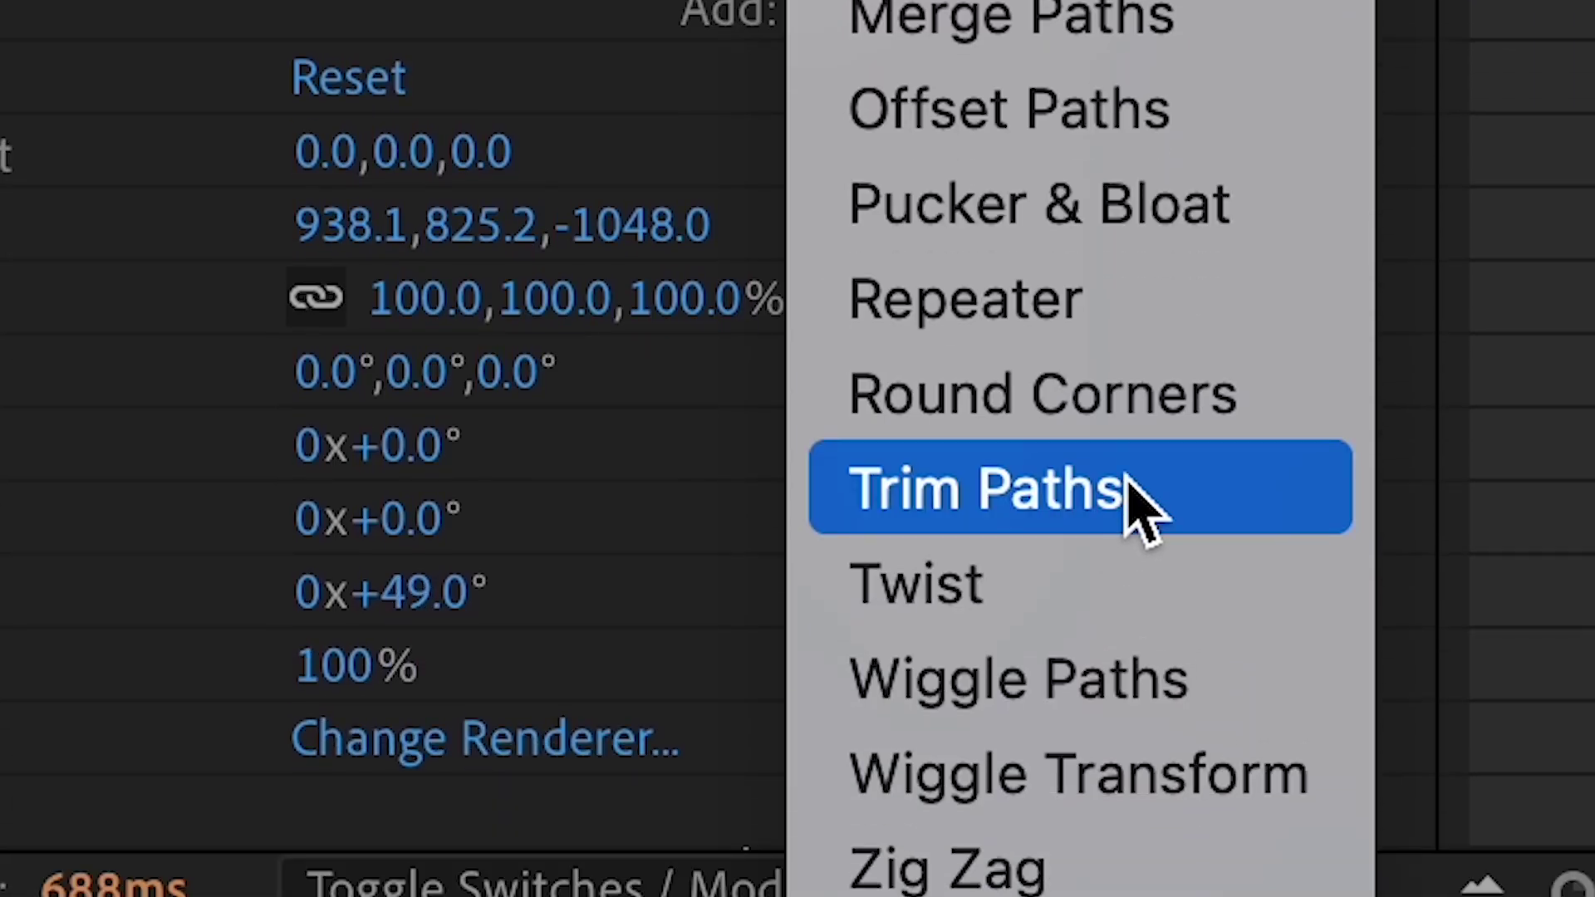
click(1134, 893)
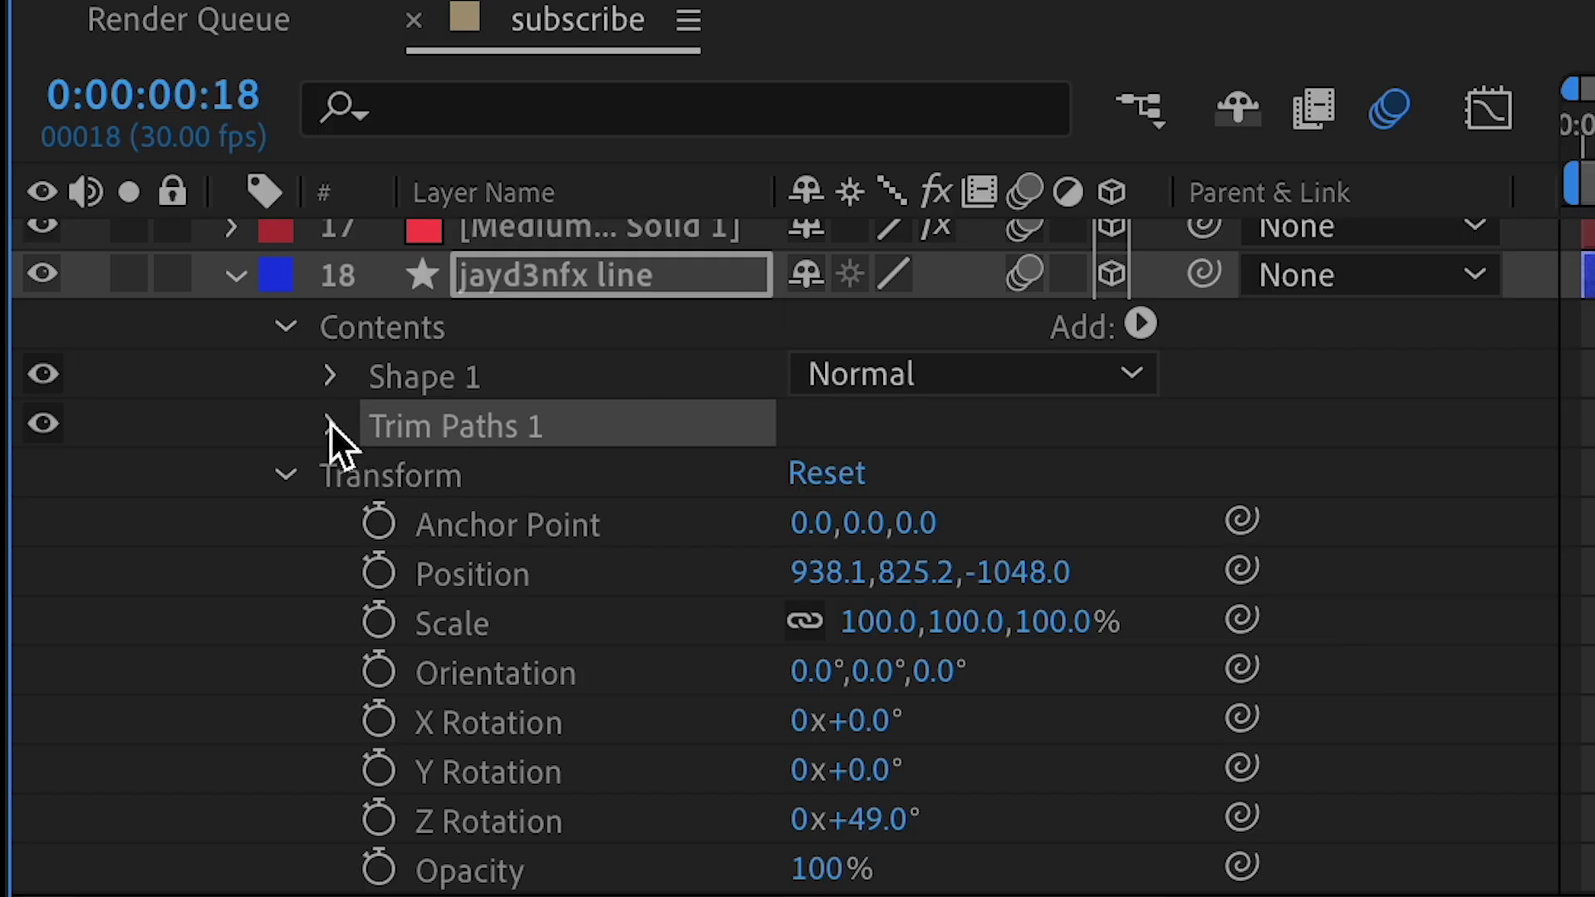
click(331, 422)
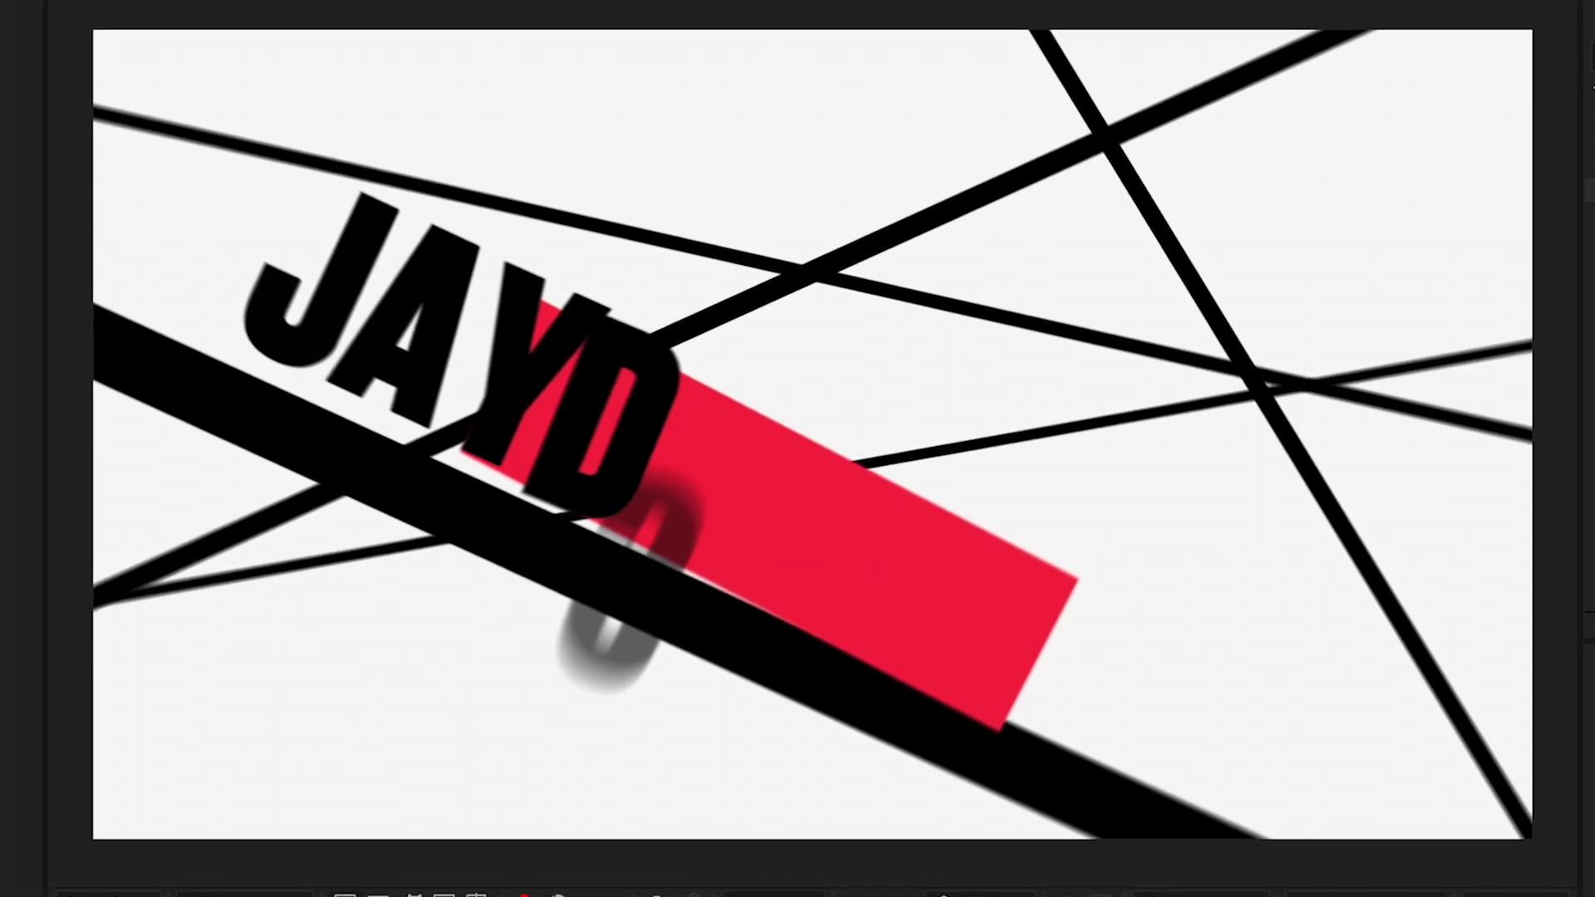
scroll(691, 714, up, 15)
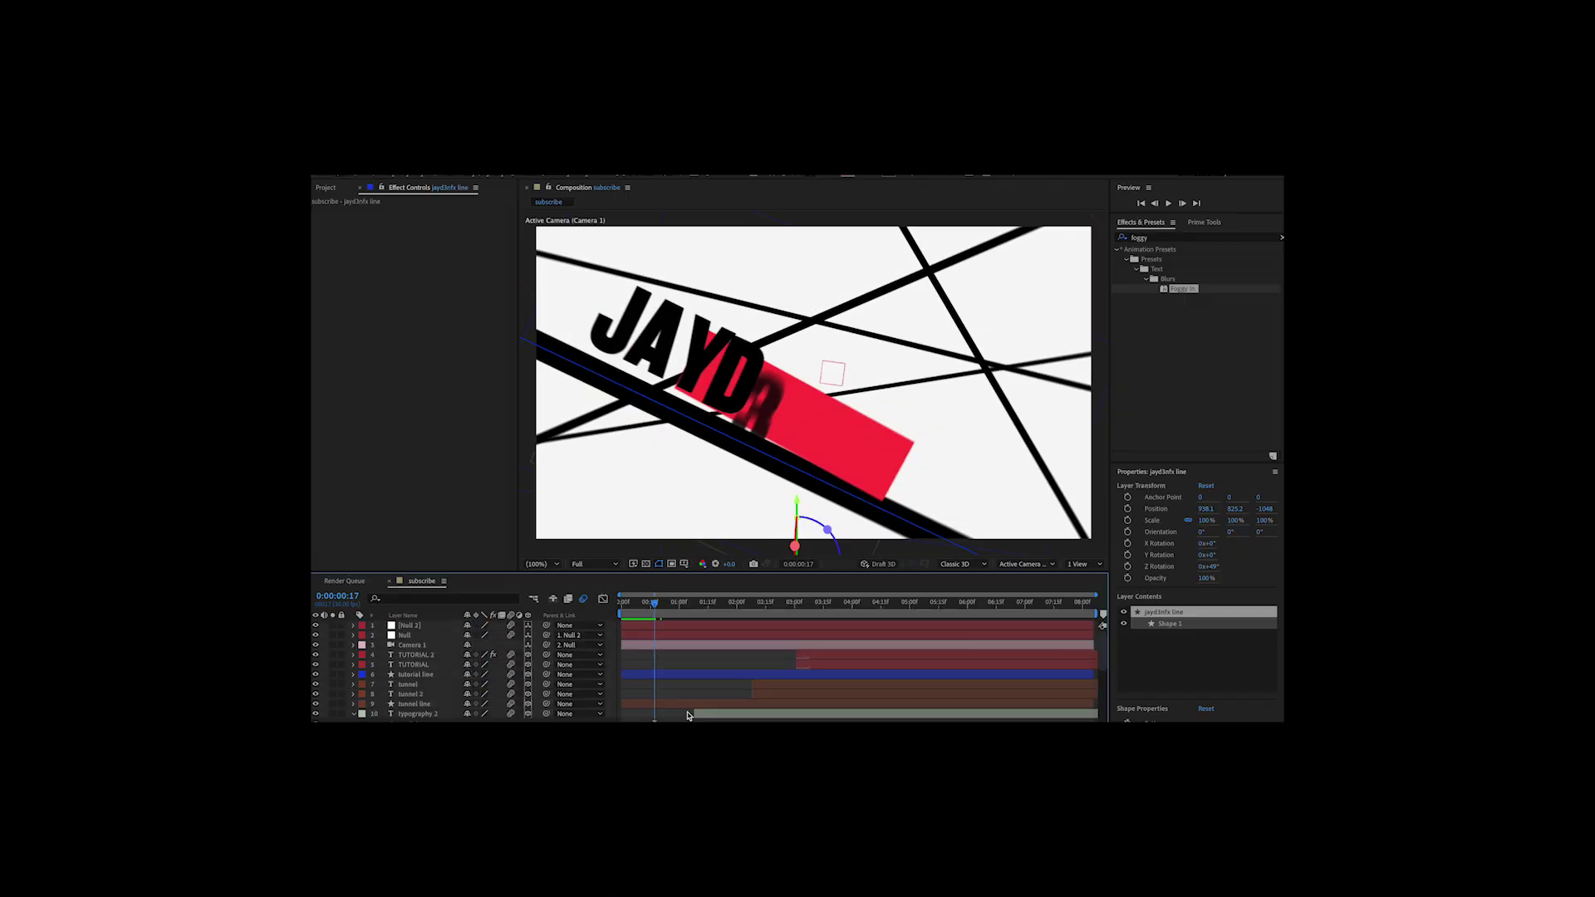
Go to 0:00:01:04 and add Trim Paths to the 3d line's contents
scroll(691, 714, down, 8)
drag(660, 606, 677, 606)
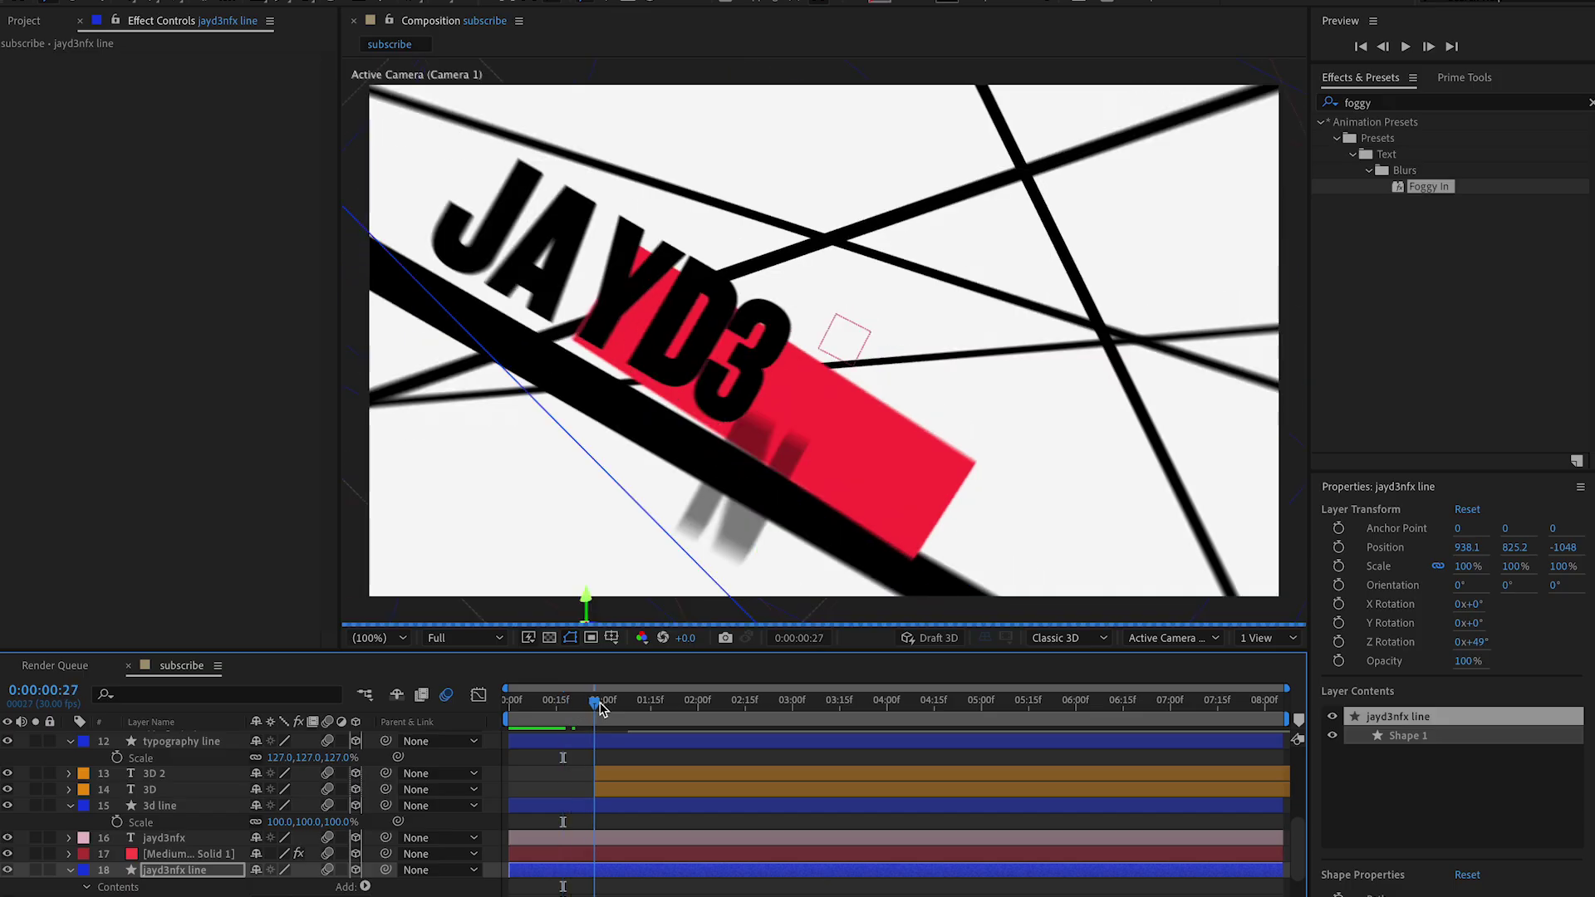
click(190, 805)
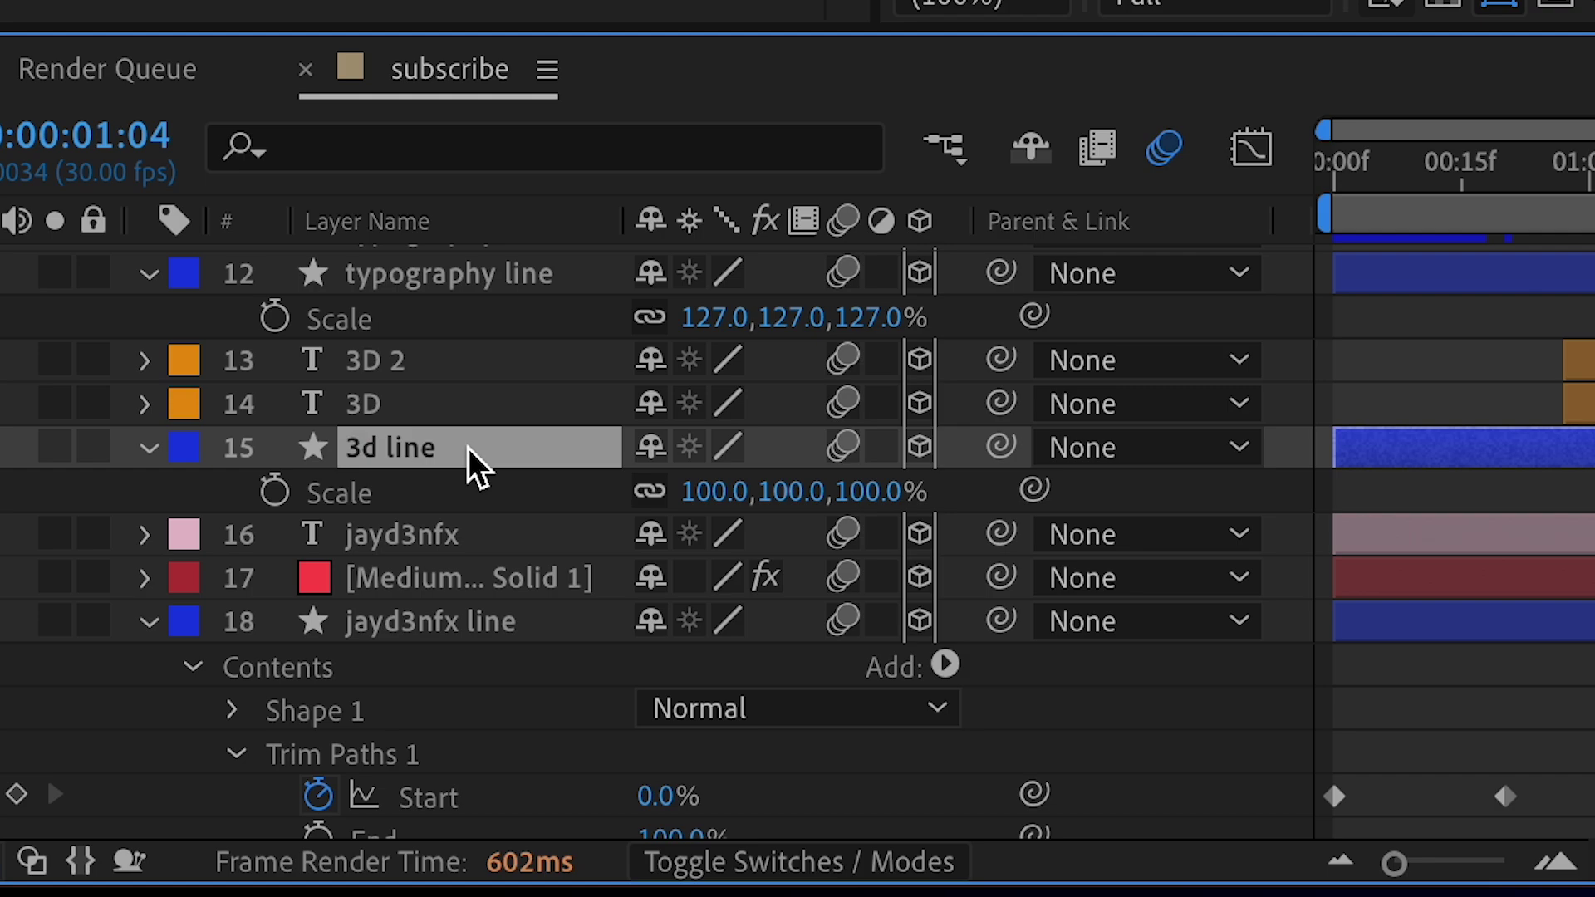
click(69, 806)
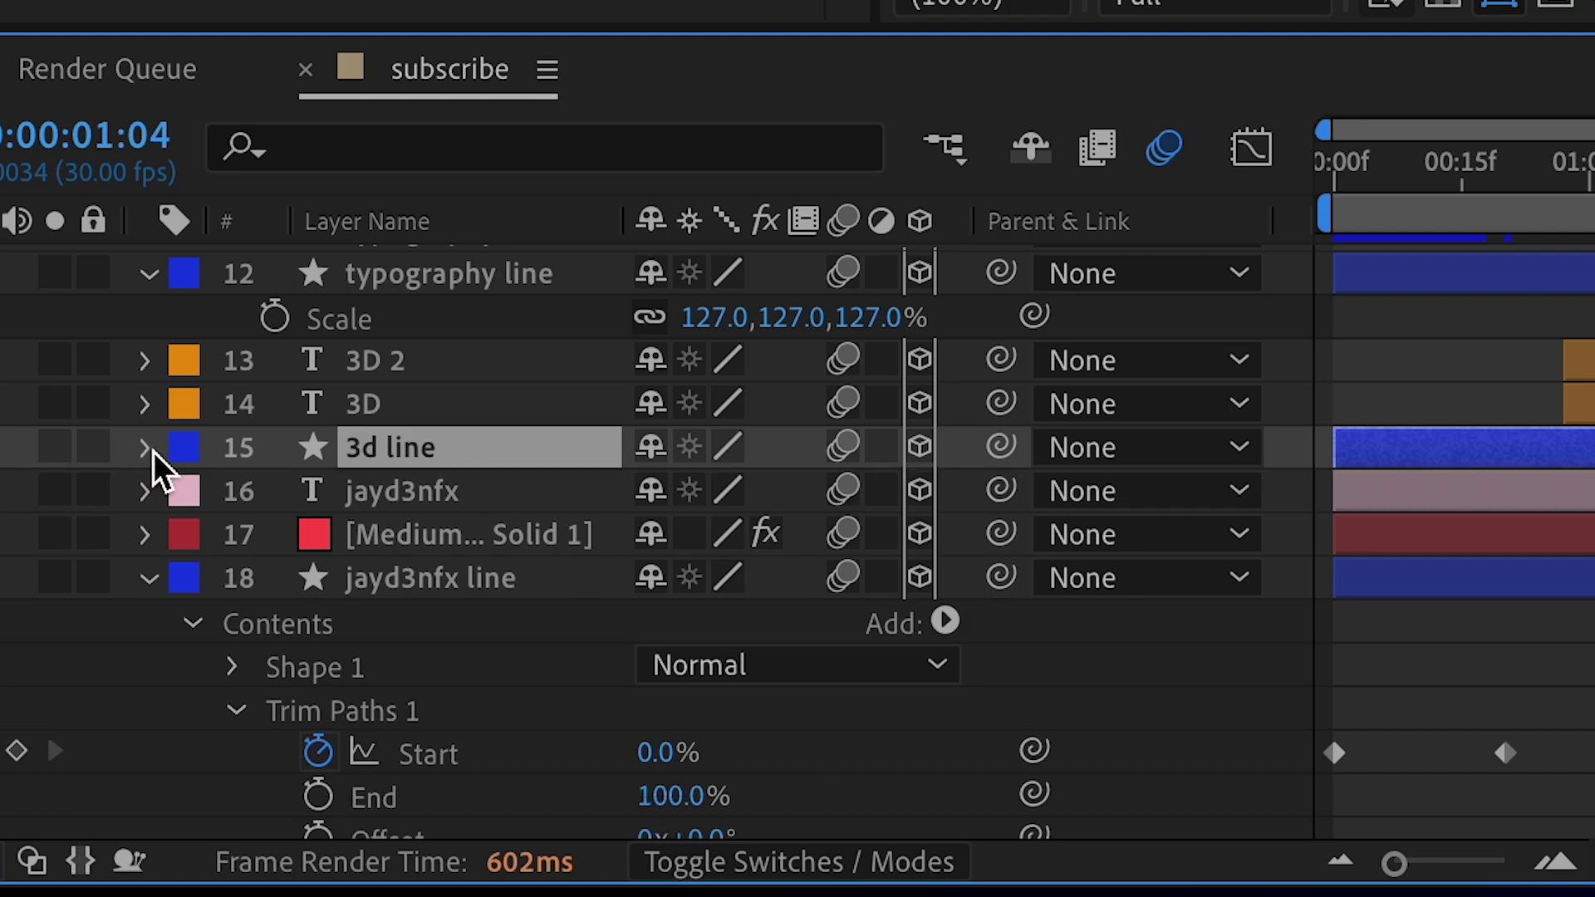
click(153, 452)
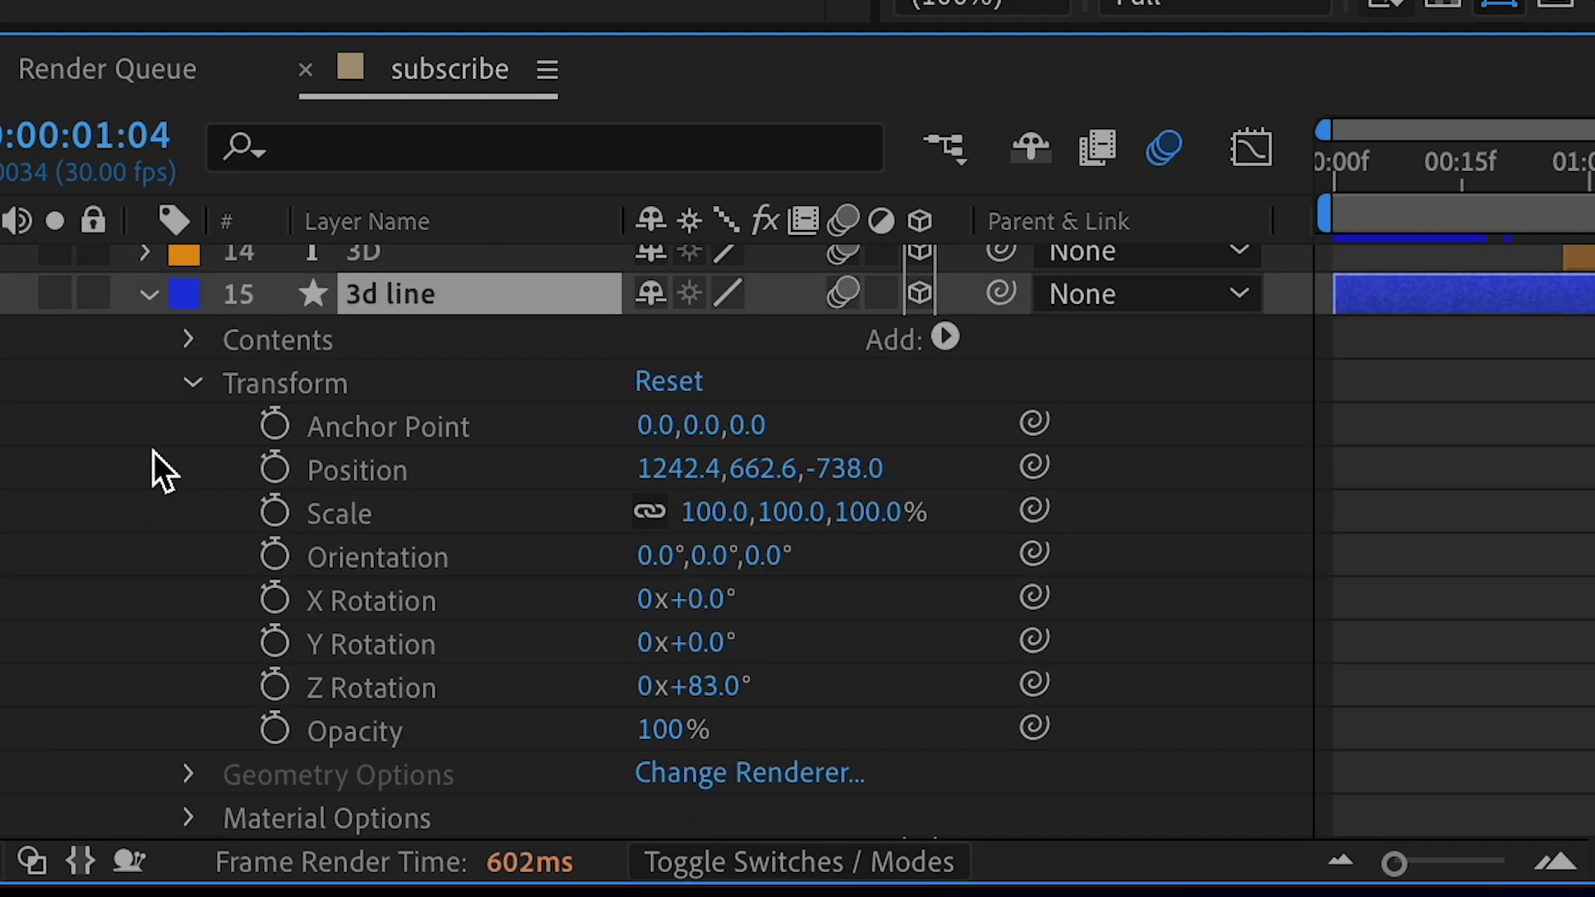
click(944, 336)
click(1064, 625)
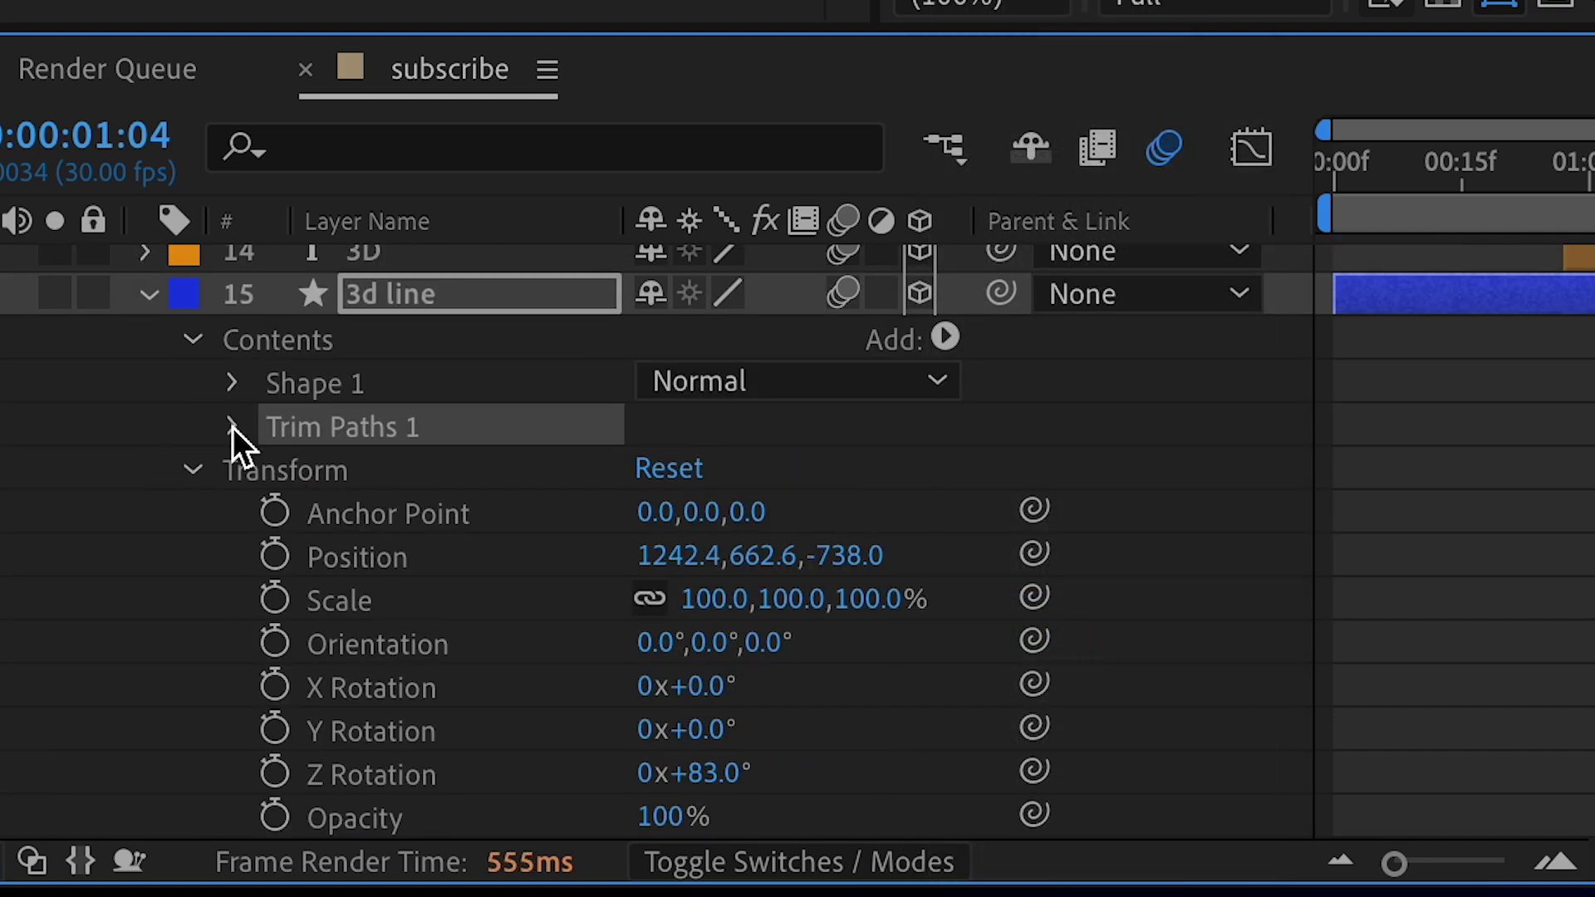
Keyframe the 3d line's Trim Paths End from 0% at 0:00:01:04 to 100% at 0:00:01:23
click(233, 427)
drag(670, 512, 447, 515)
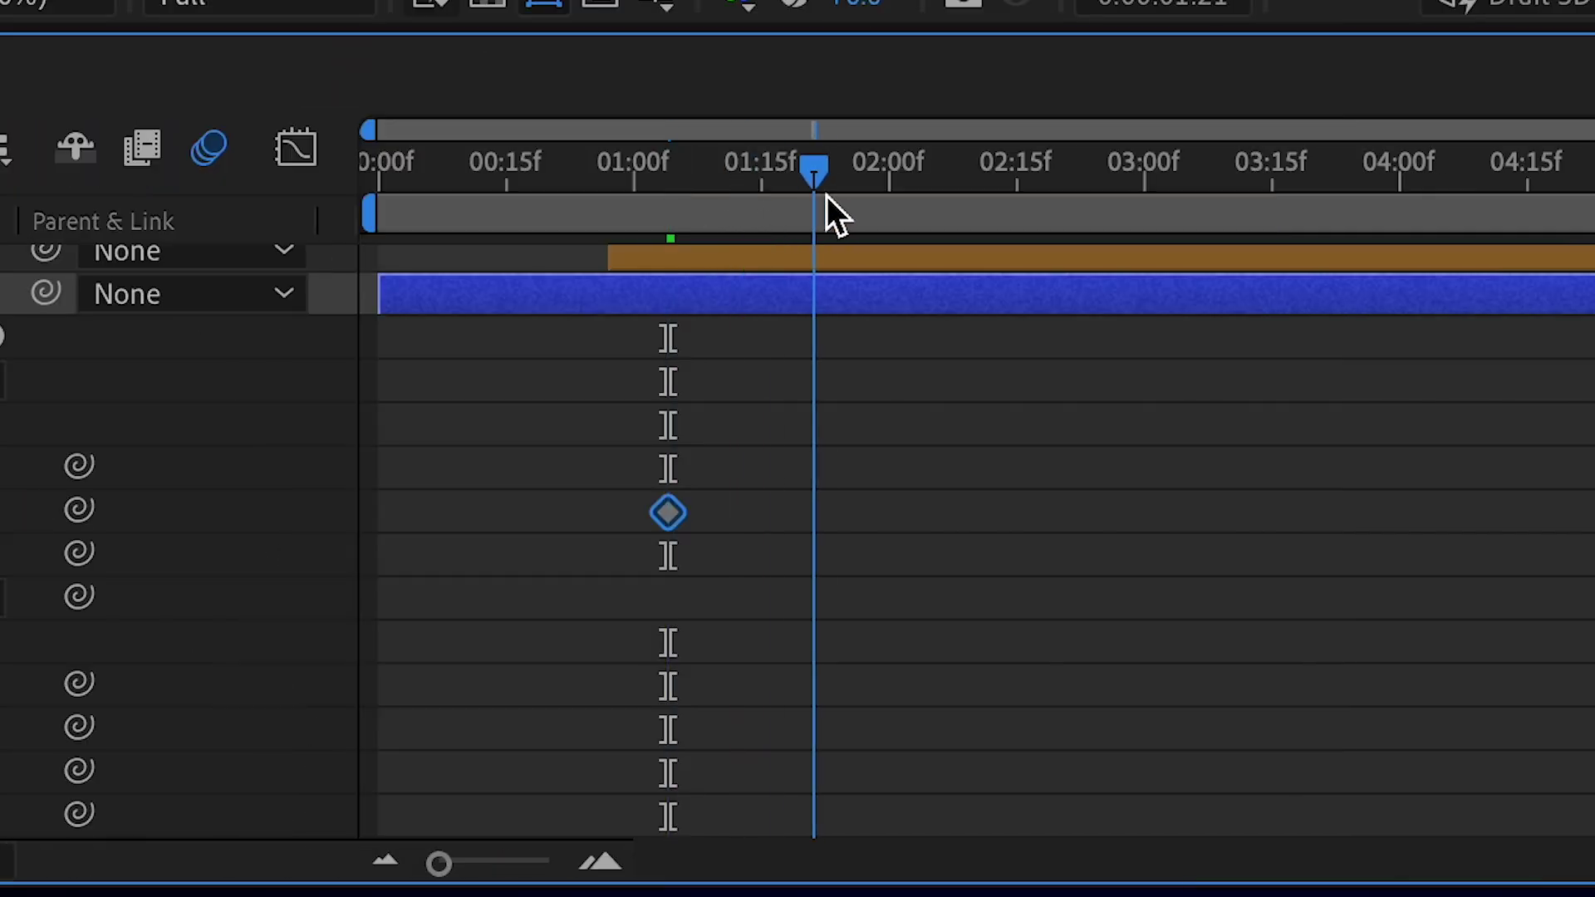
click(827, 196)
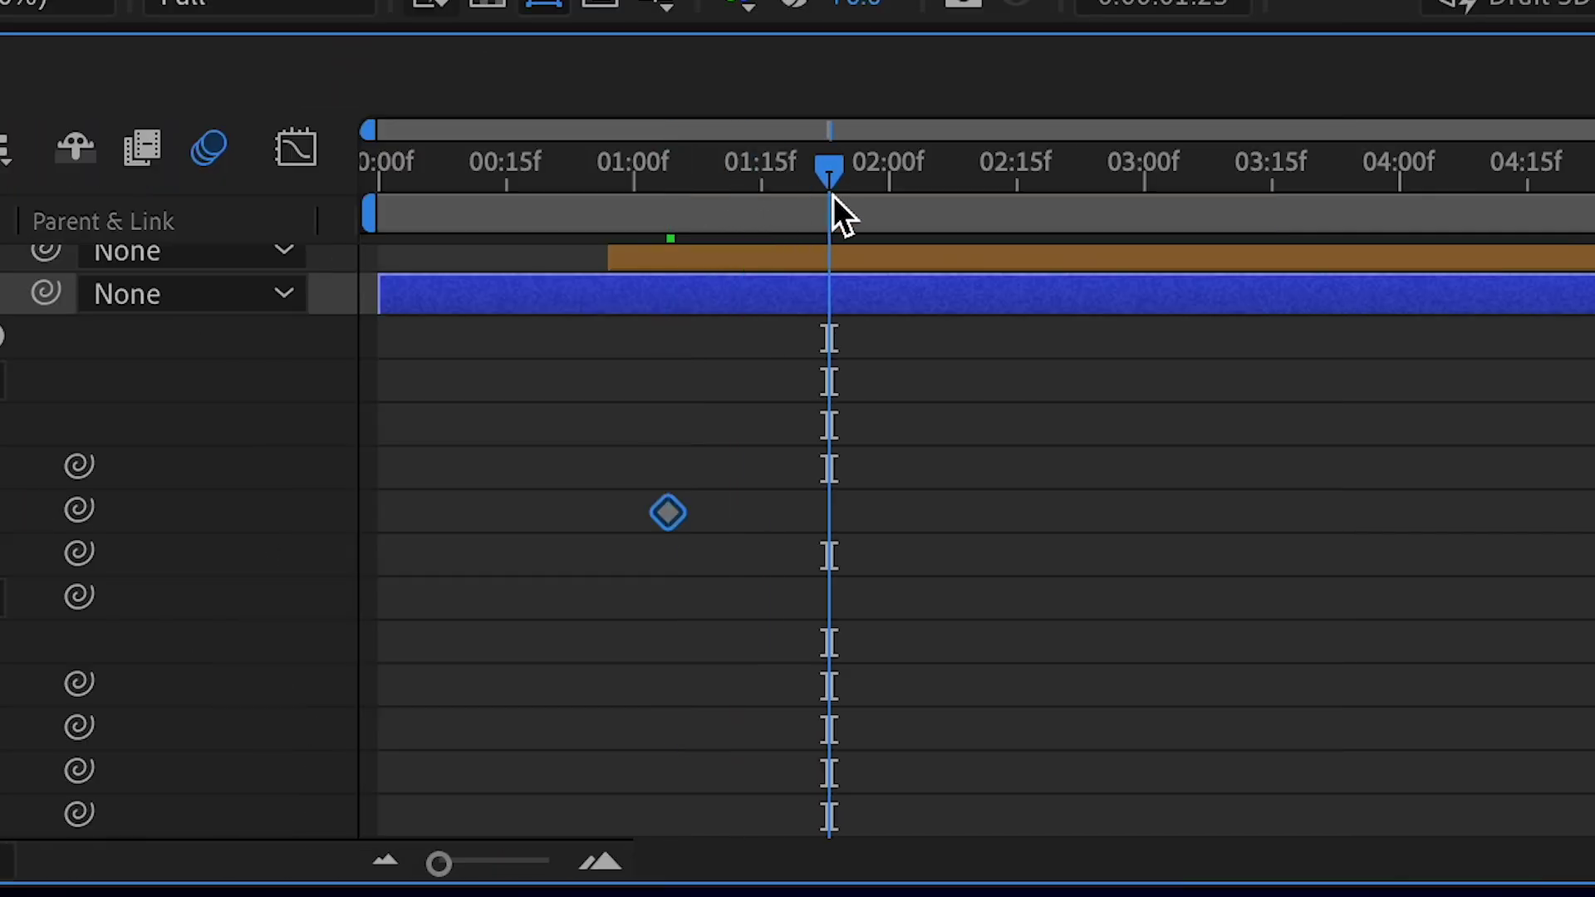
drag(665, 510, 1529, 510)
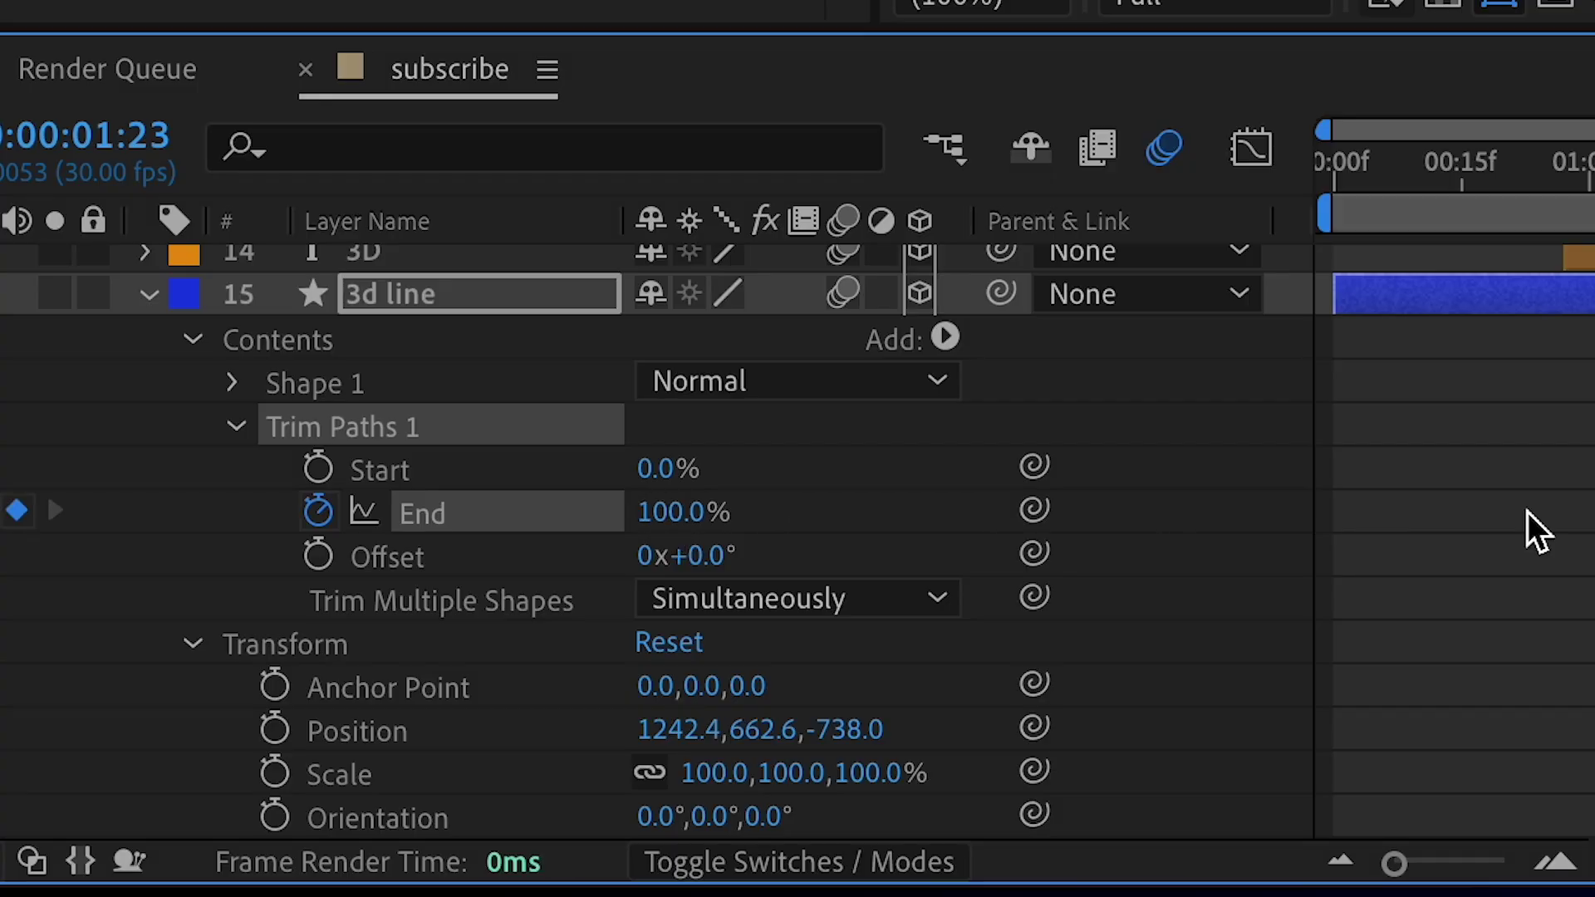
Move the 3d line's first Trim Paths End keyframe to about 0:00:00:14 and apply Easy Ease to both End keyframes
drag(676, 706, 614, 709)
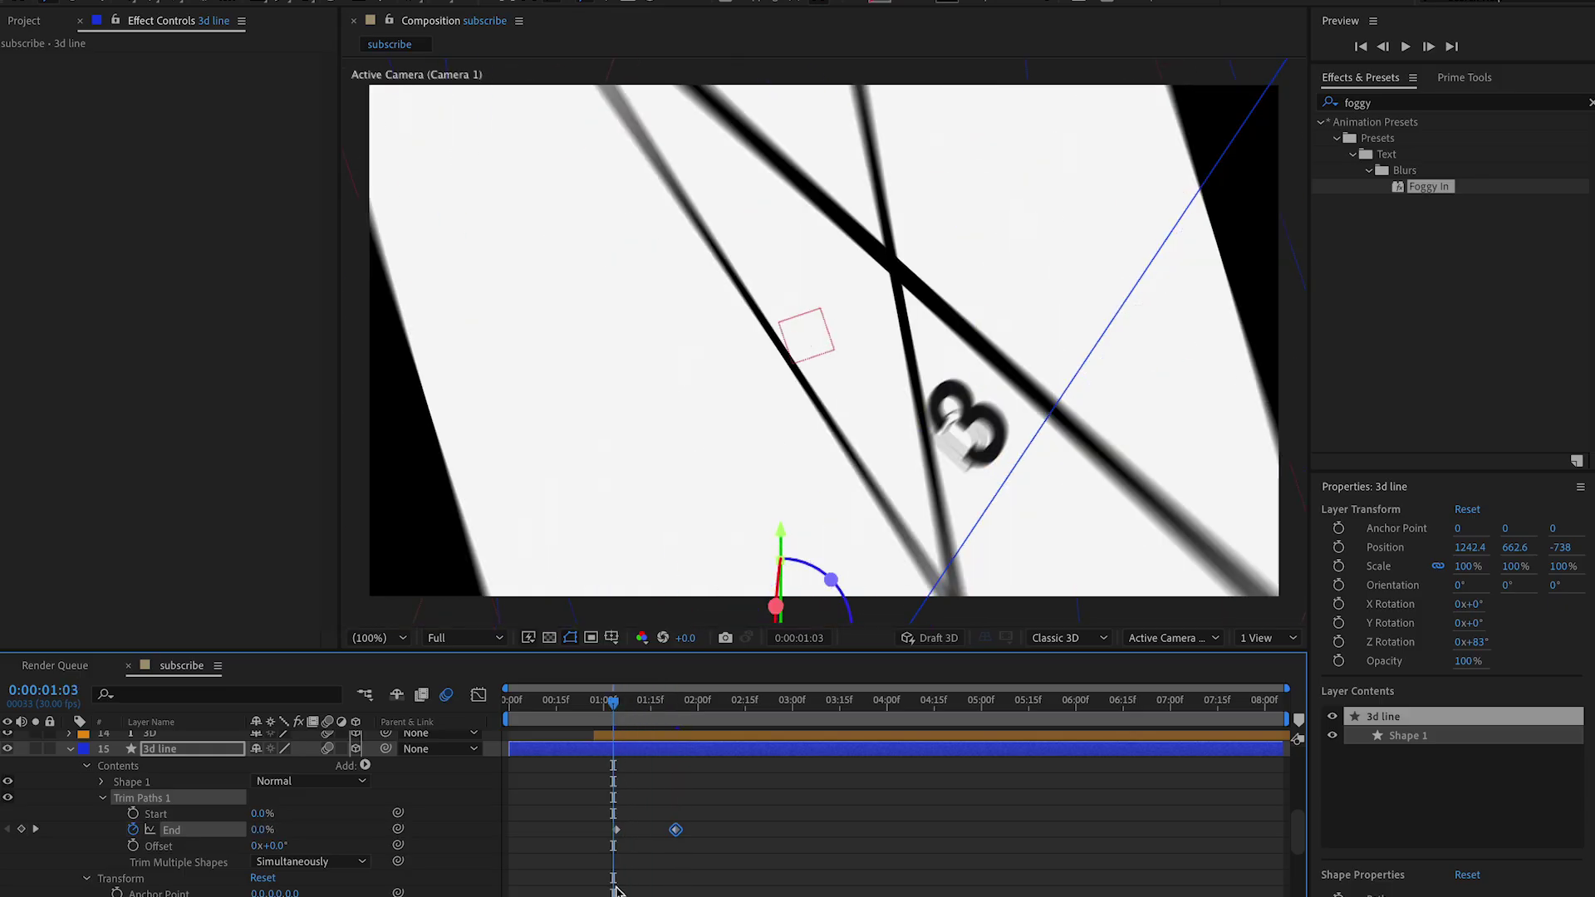
click(615, 829)
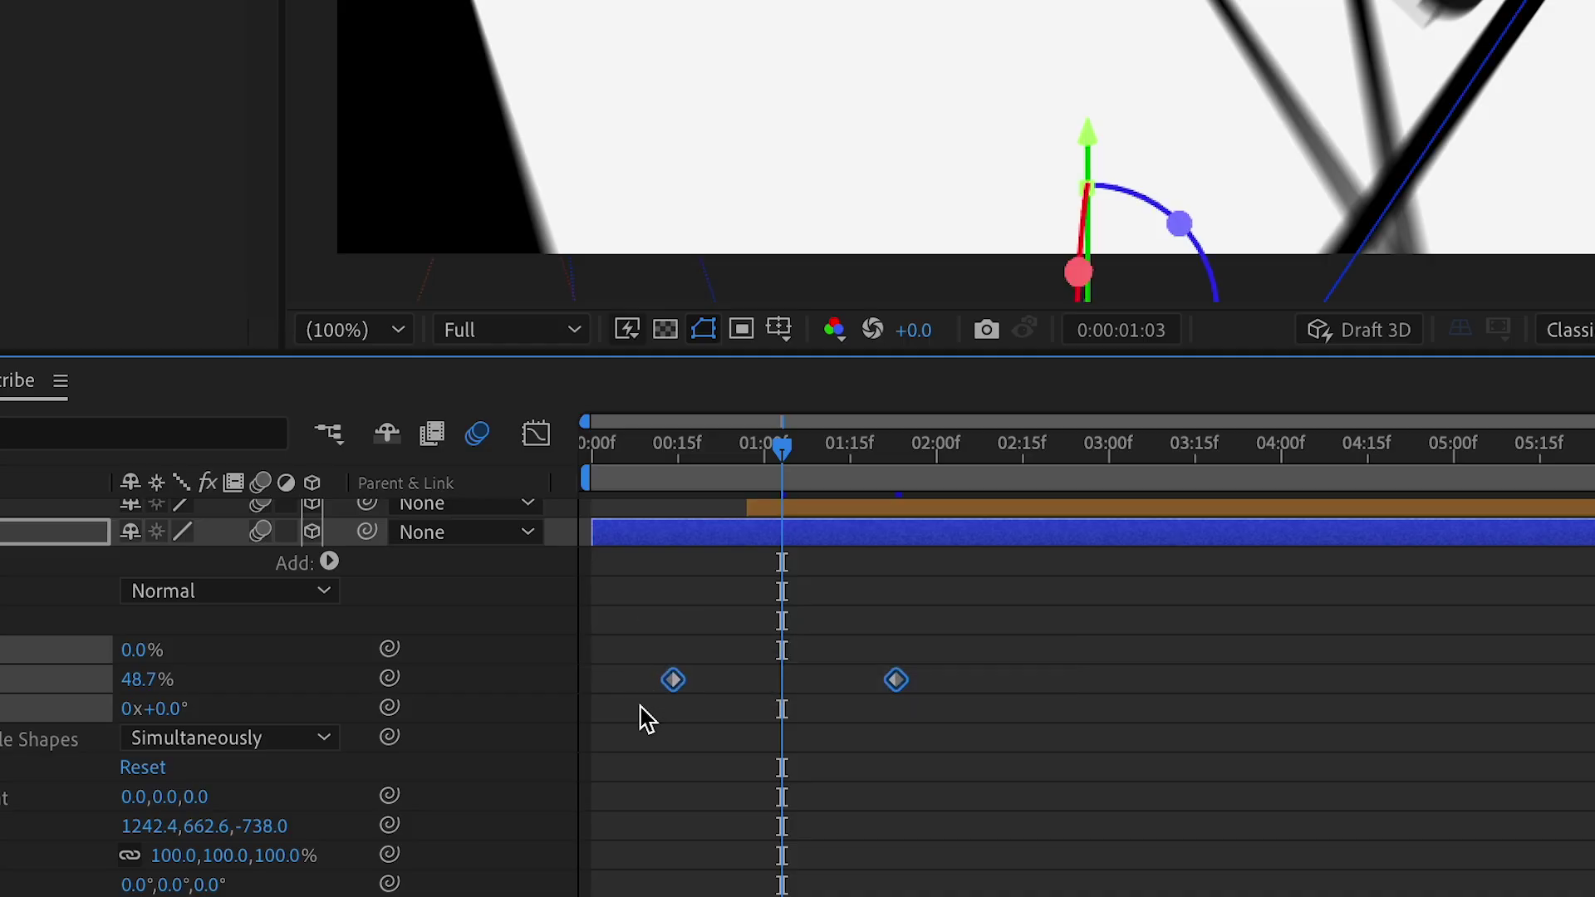
key(F9)
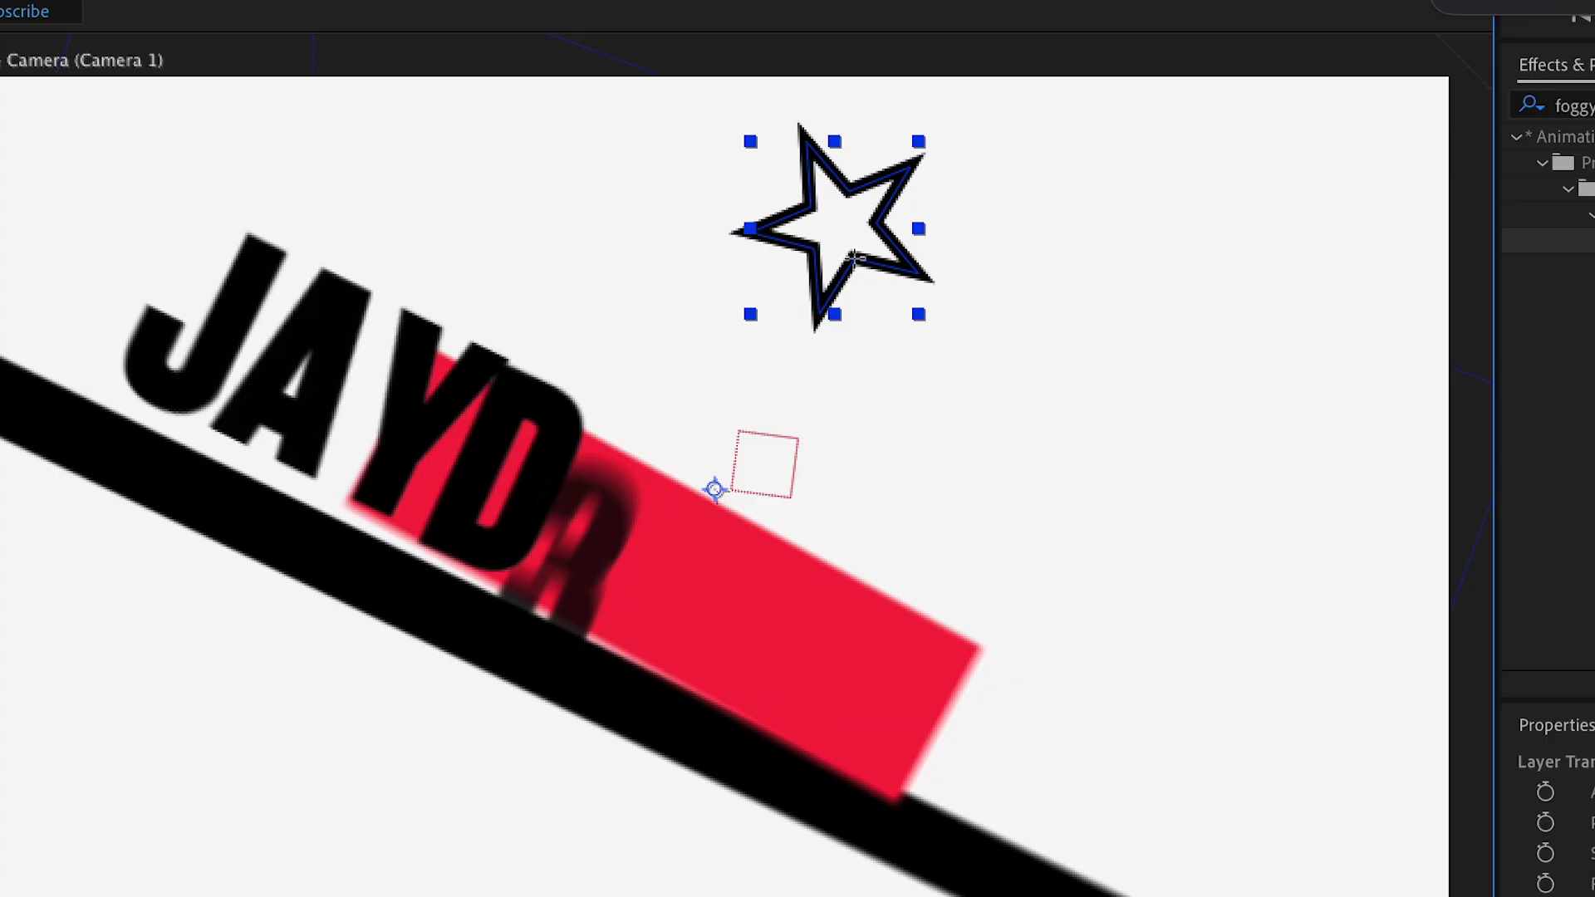
Reshape the outlined star and place it just above the J of the JAYD3N text
drag(918, 249, 1005, 254)
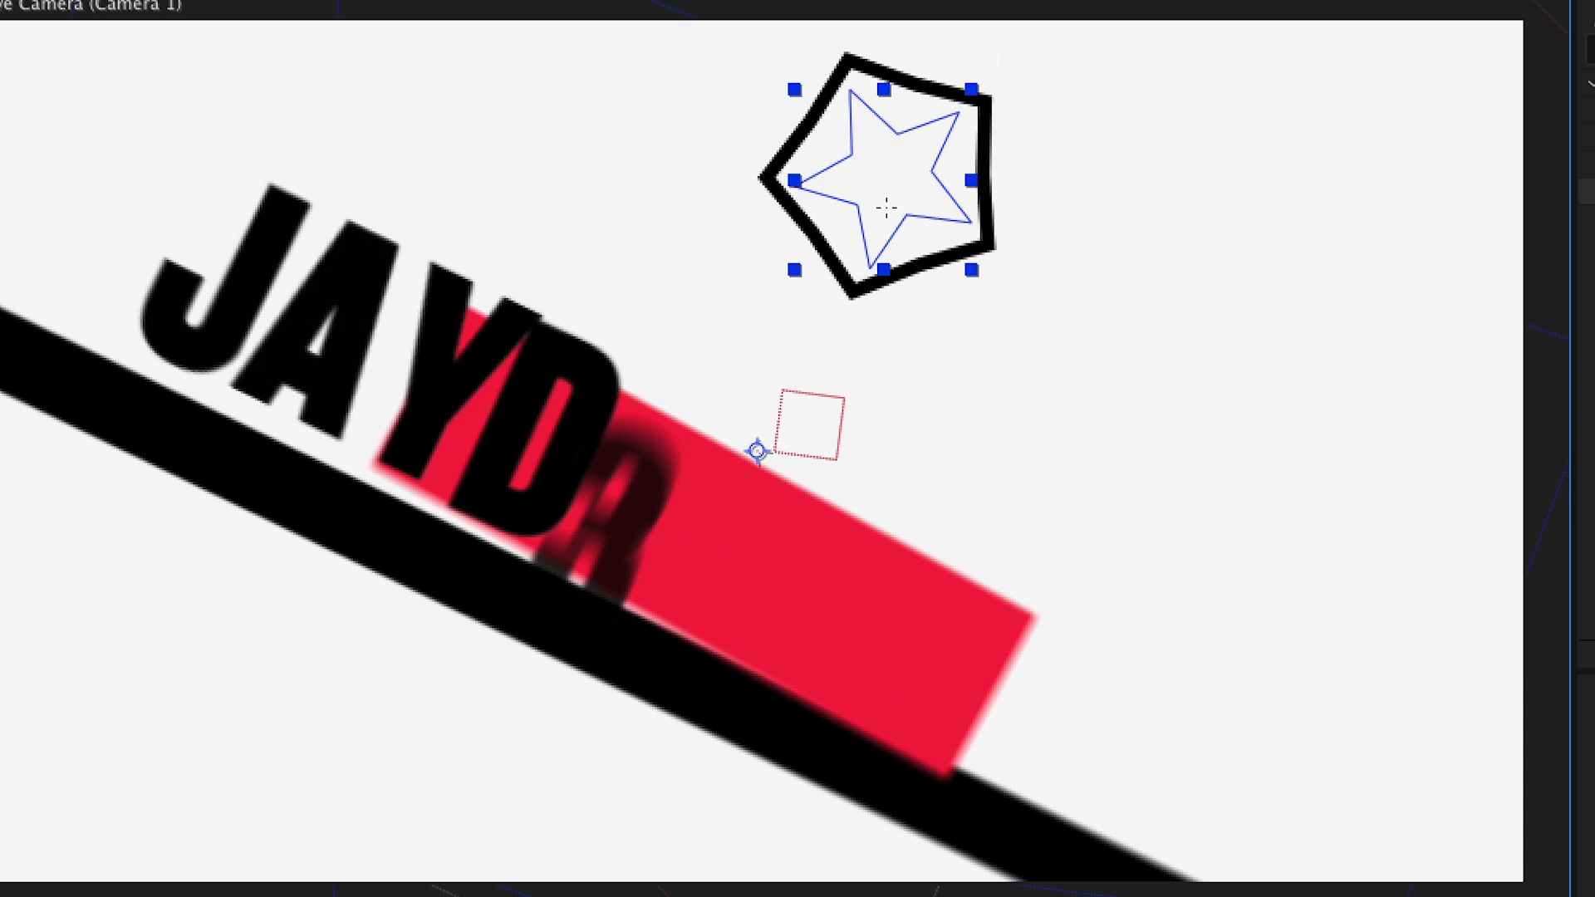
drag(937, 213, 886, 195)
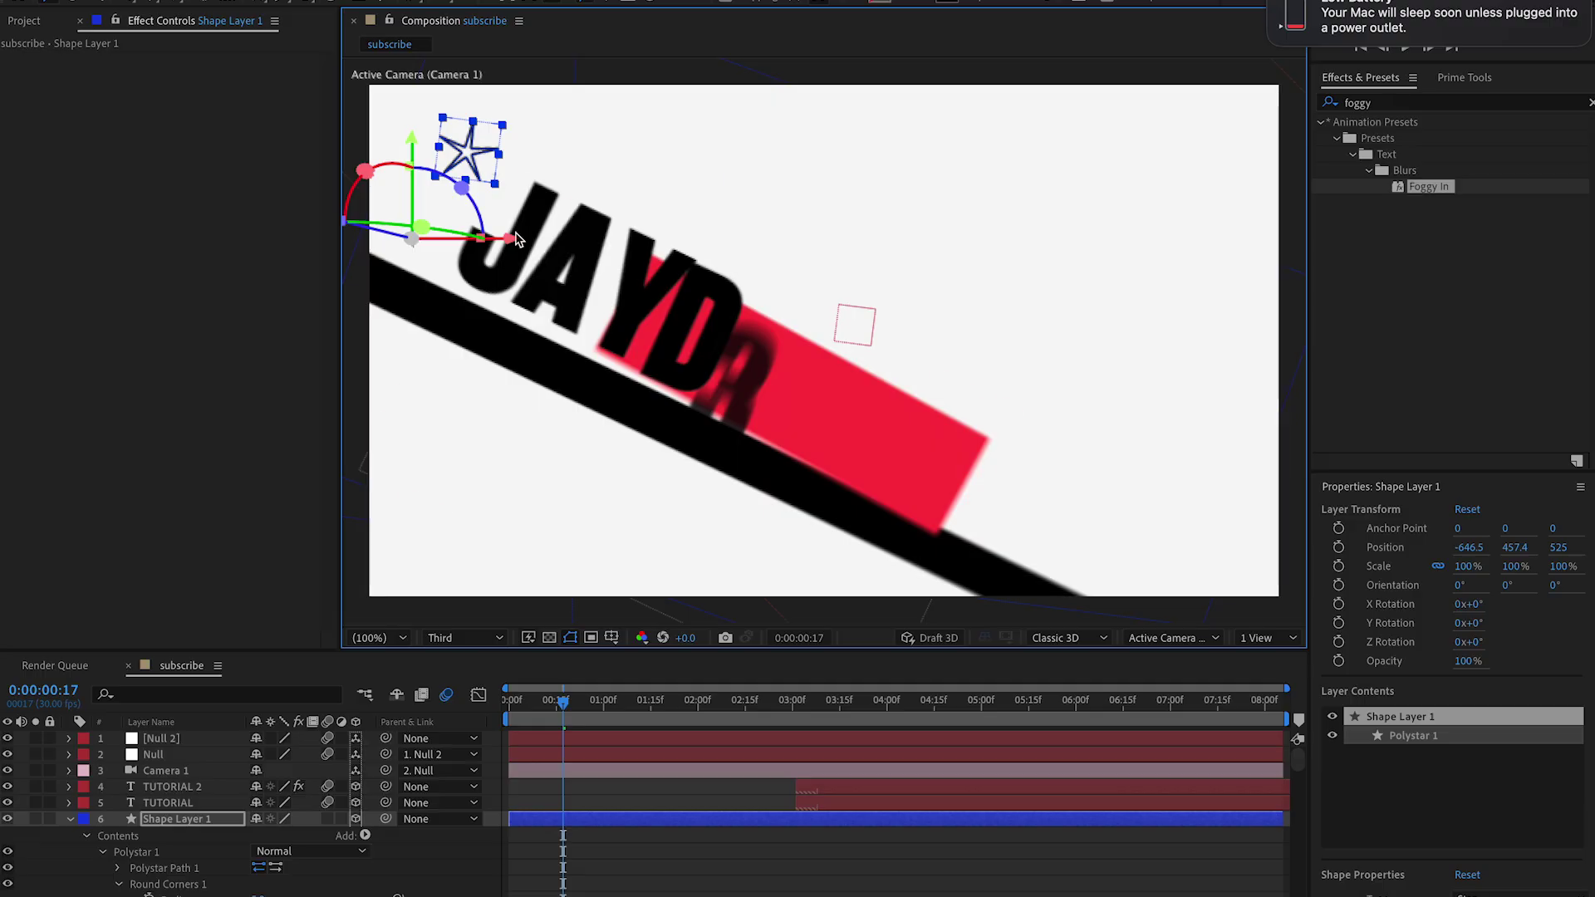
Keyframe the star's Z Rotation from 0° near the start to about 42° and move the end keyframe to about 0:00:07:10
drag(561, 716, 447, 716)
key(r)
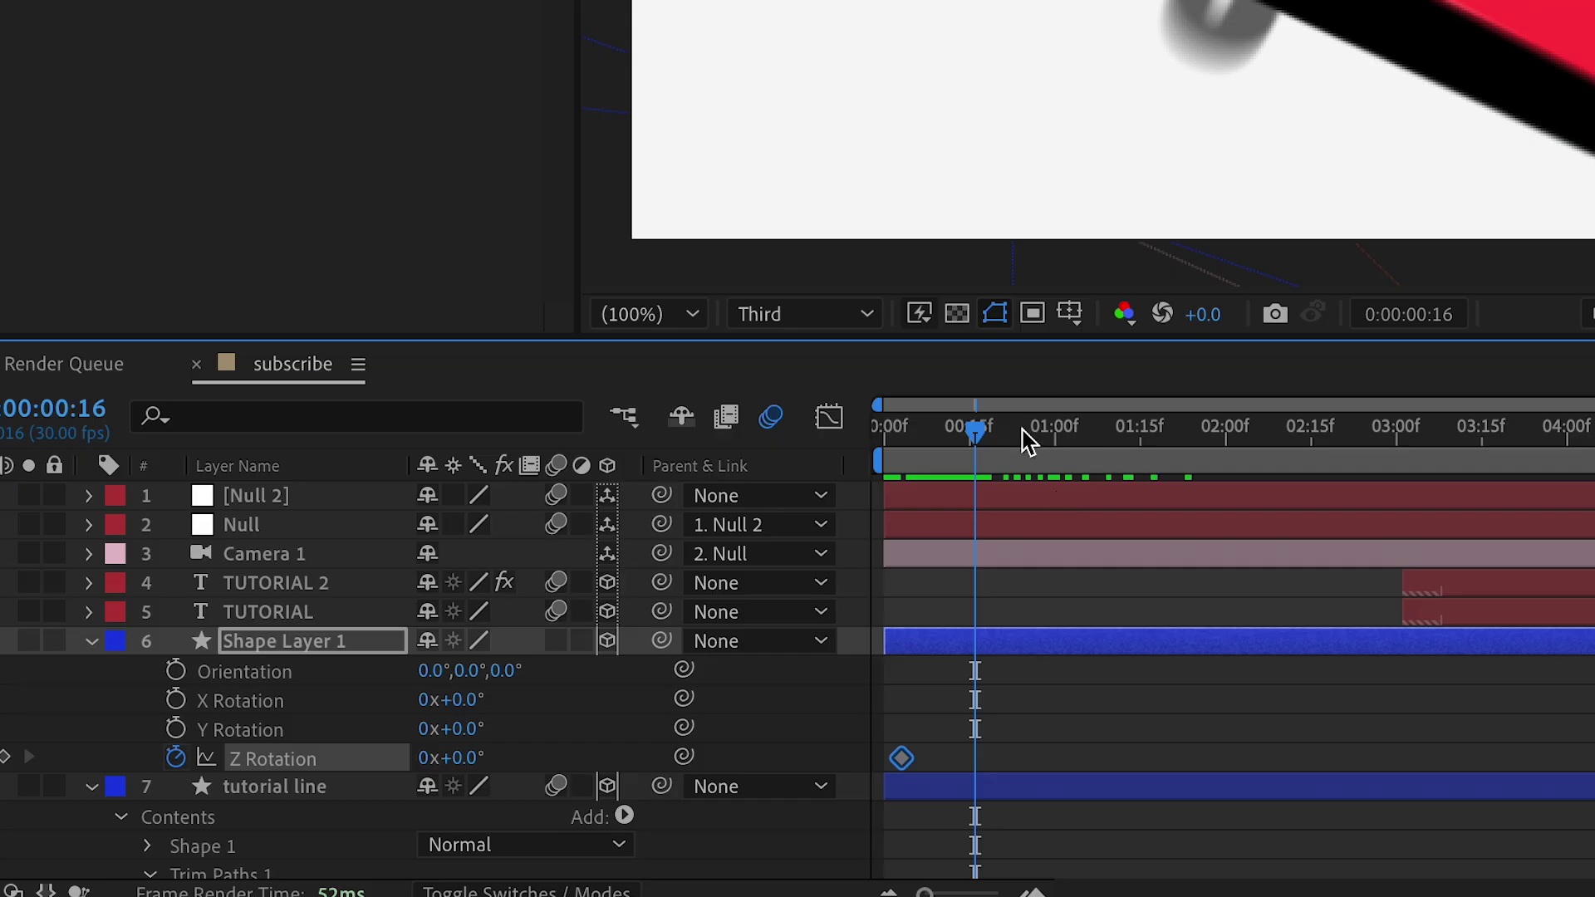
mouse_move(588, 707)
mouse_down()
mouse_move(601, 707)
mouse_move(576, 712)
mouse_up()
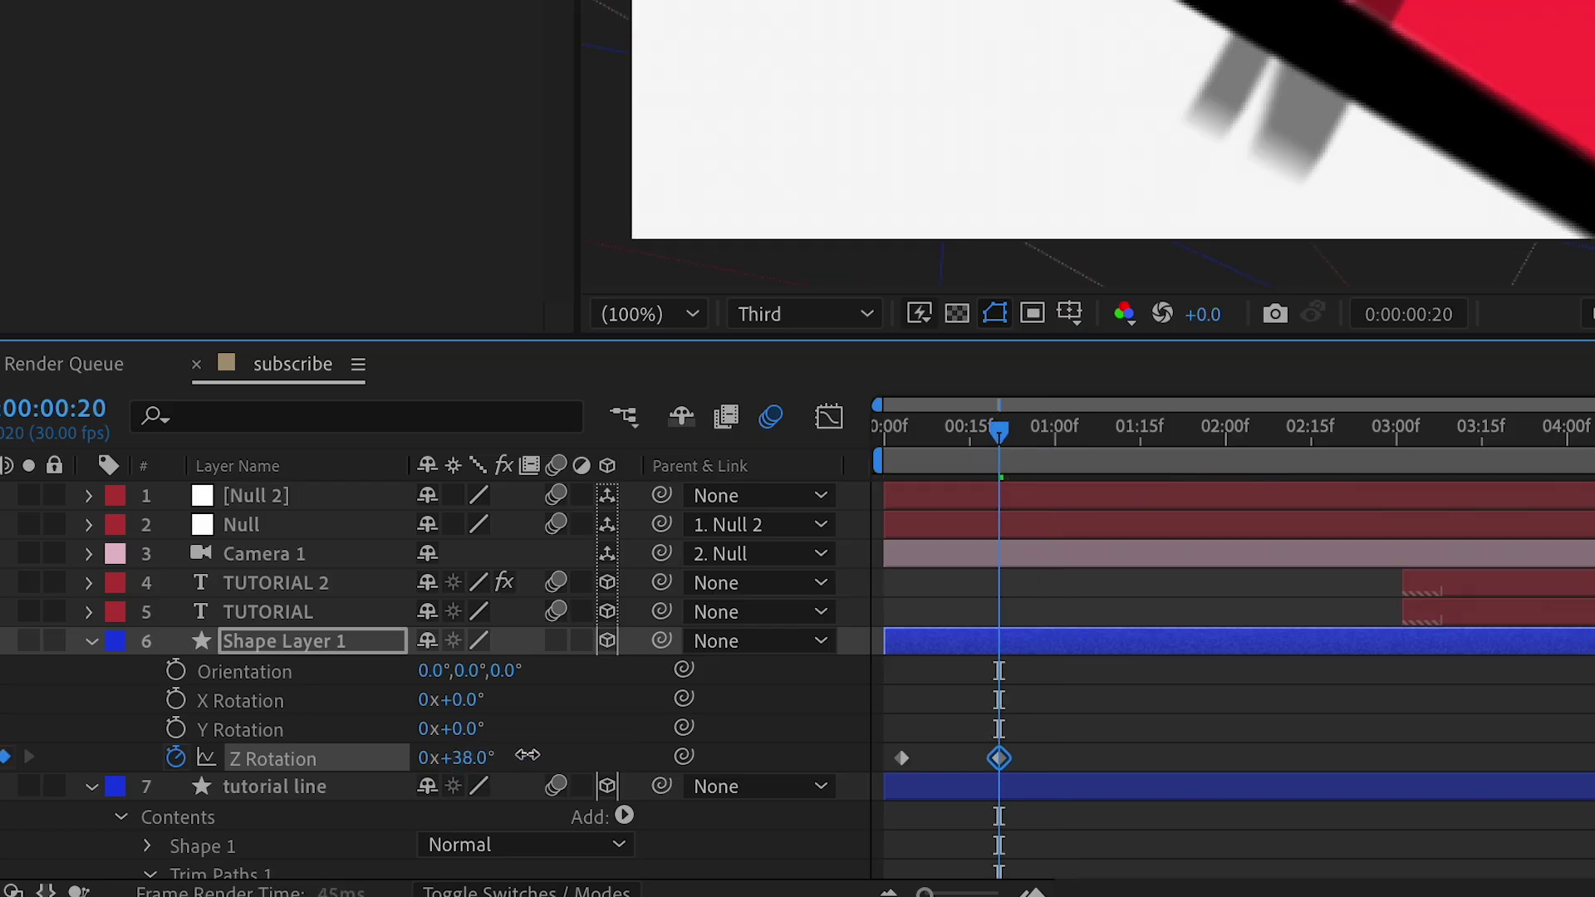
drag(528, 754, 535, 754)
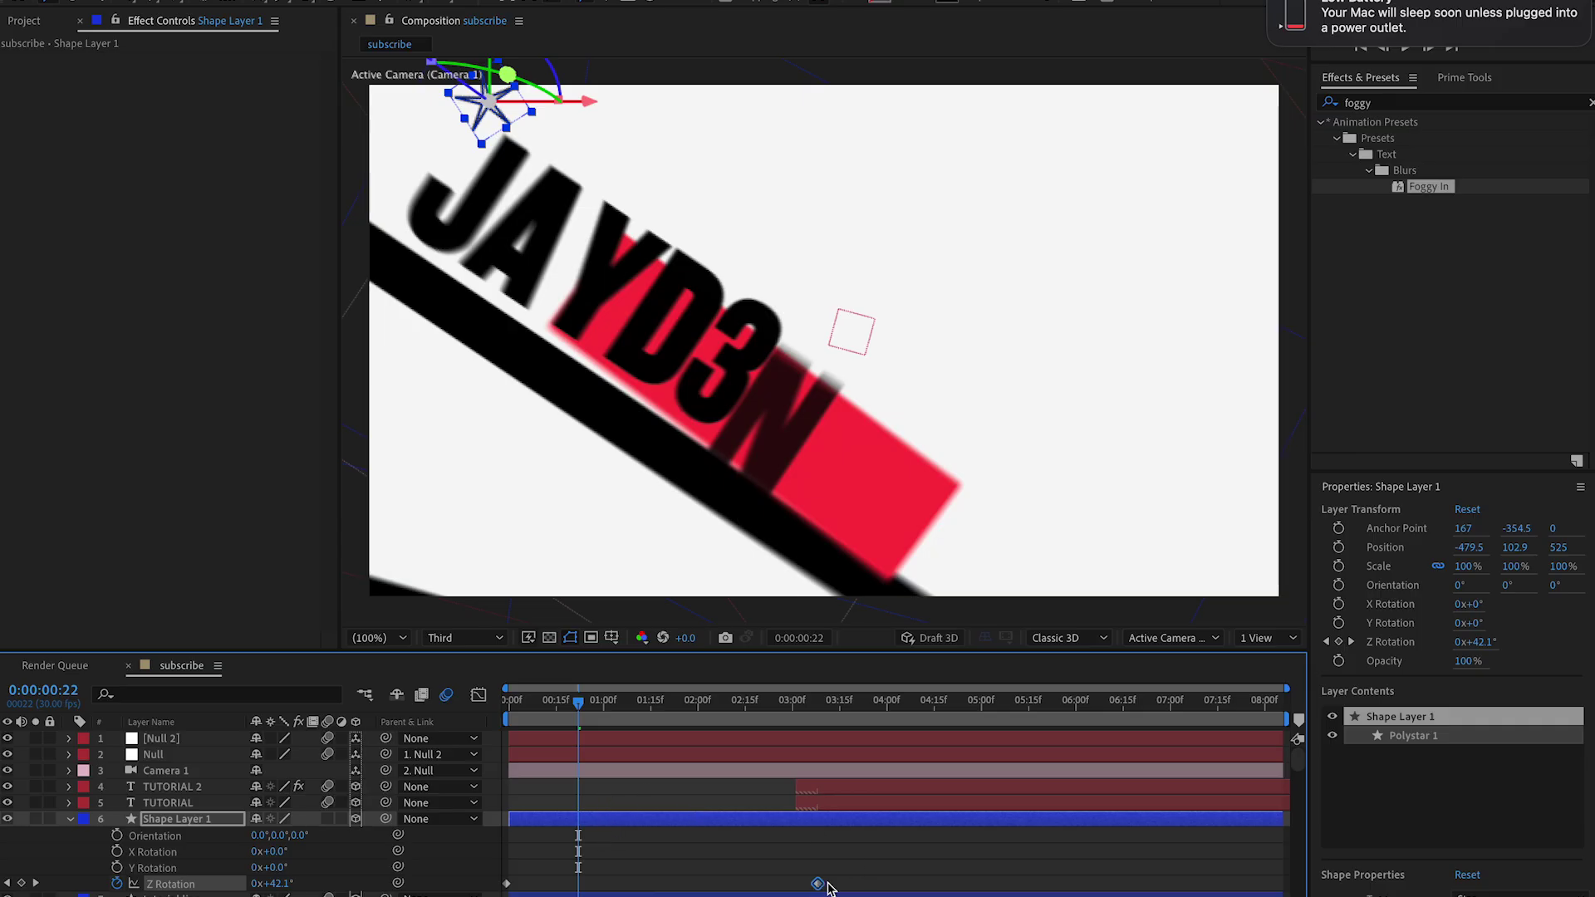
drag(516, 706, 505, 703)
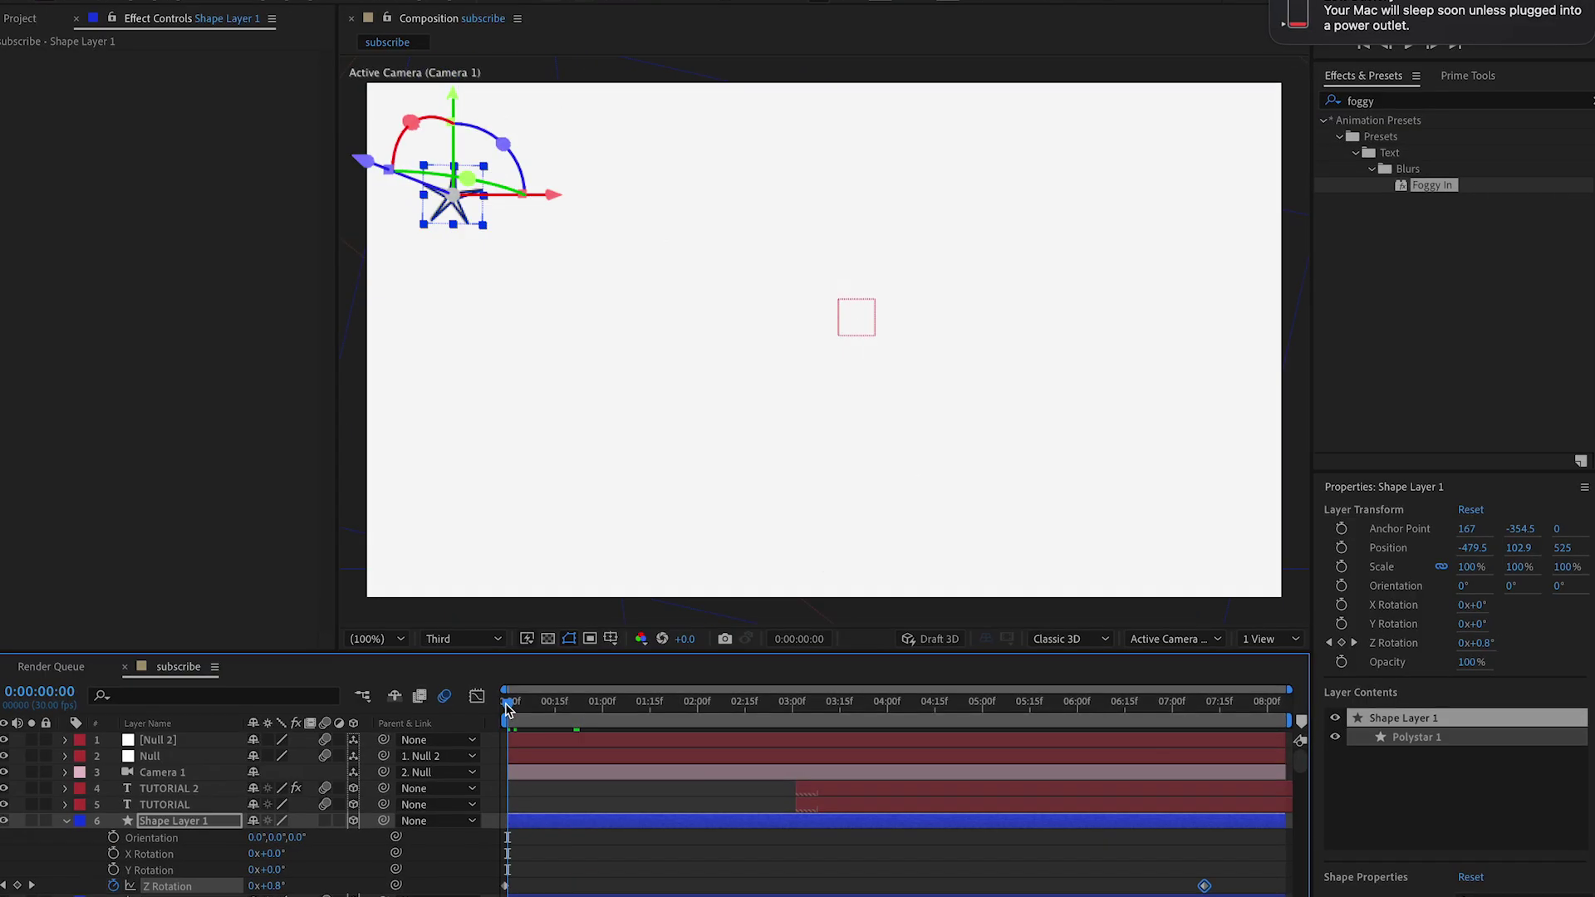
Give the star near the middle of the composition a Solid Color fill
click(582, 895)
click(617, 835)
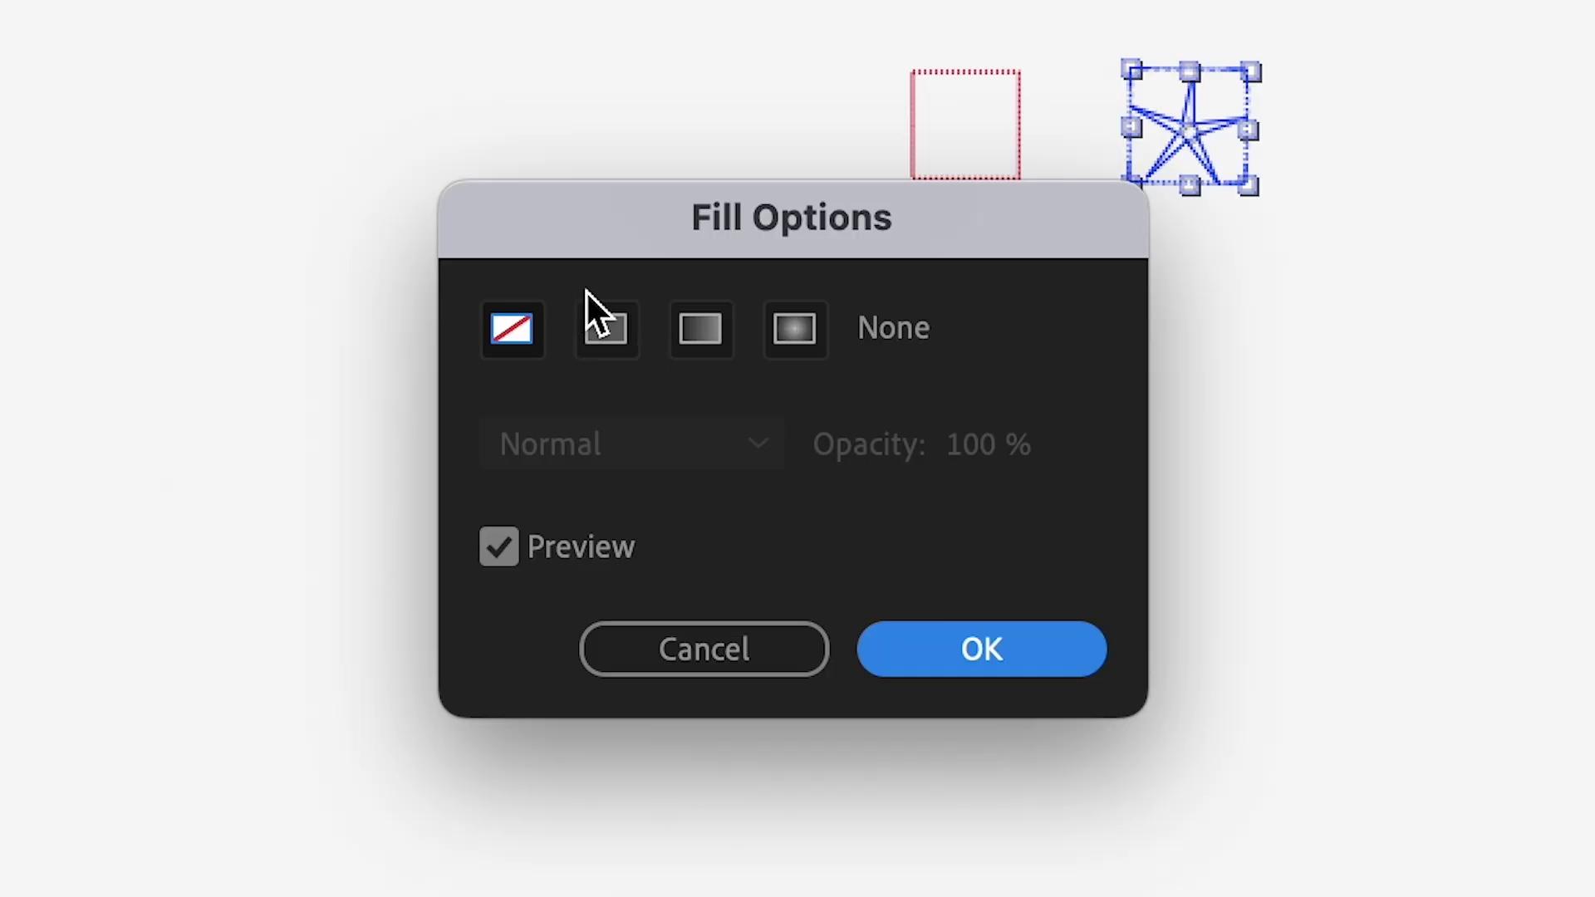
click(606, 329)
click(946, 651)
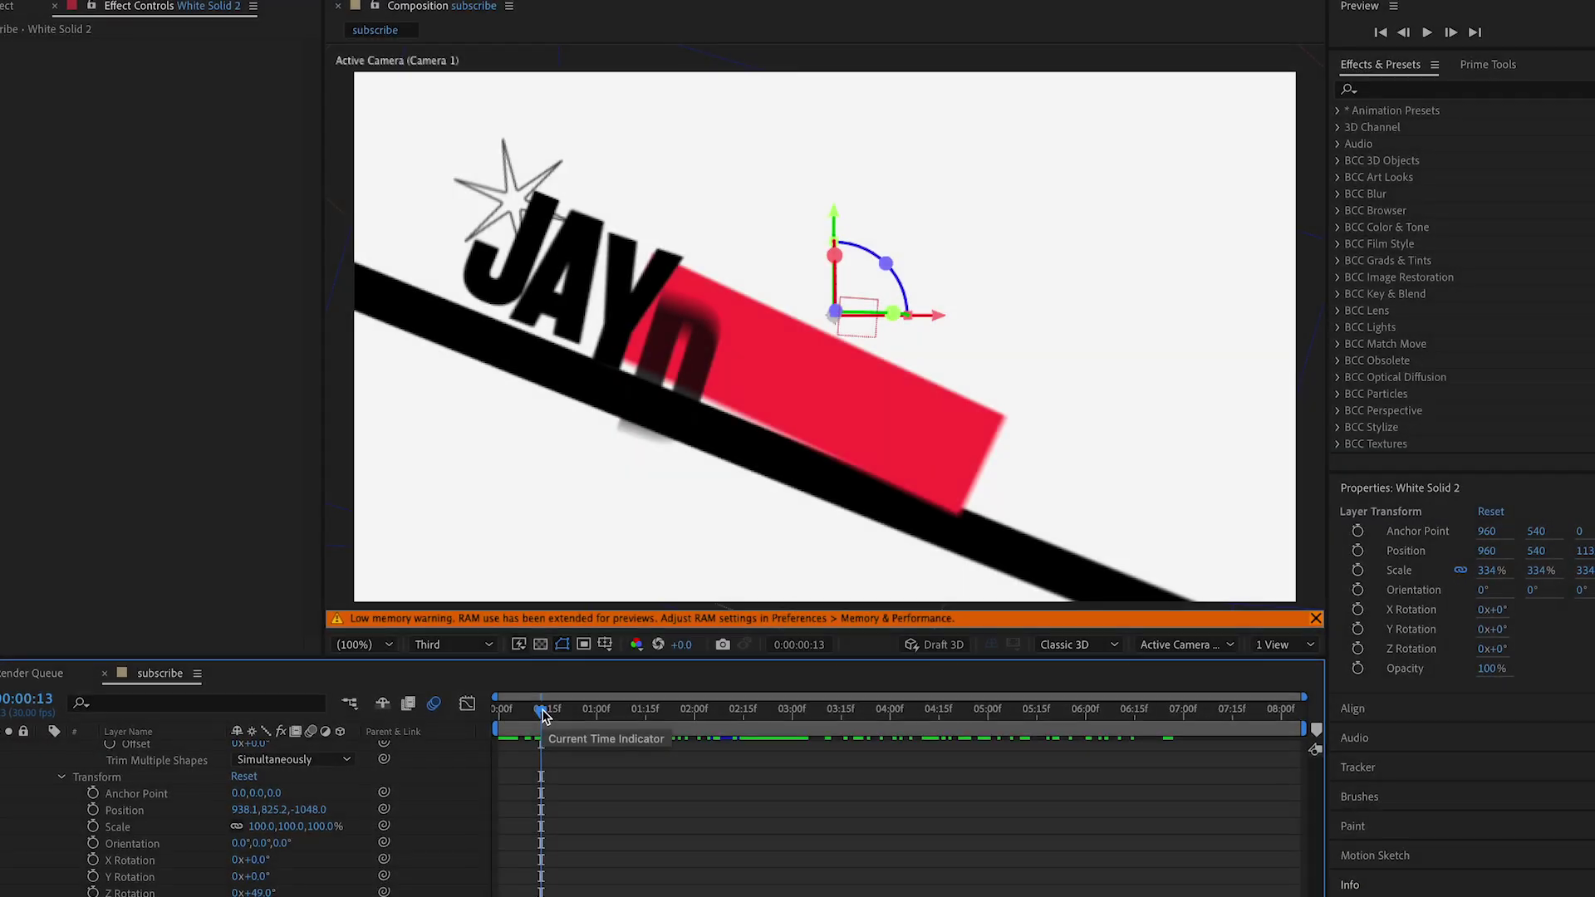
Preview the text and line animation up to about 0:00:03:25 and examine the Trim Paths settings of the line layers
drag(541, 712, 554, 710)
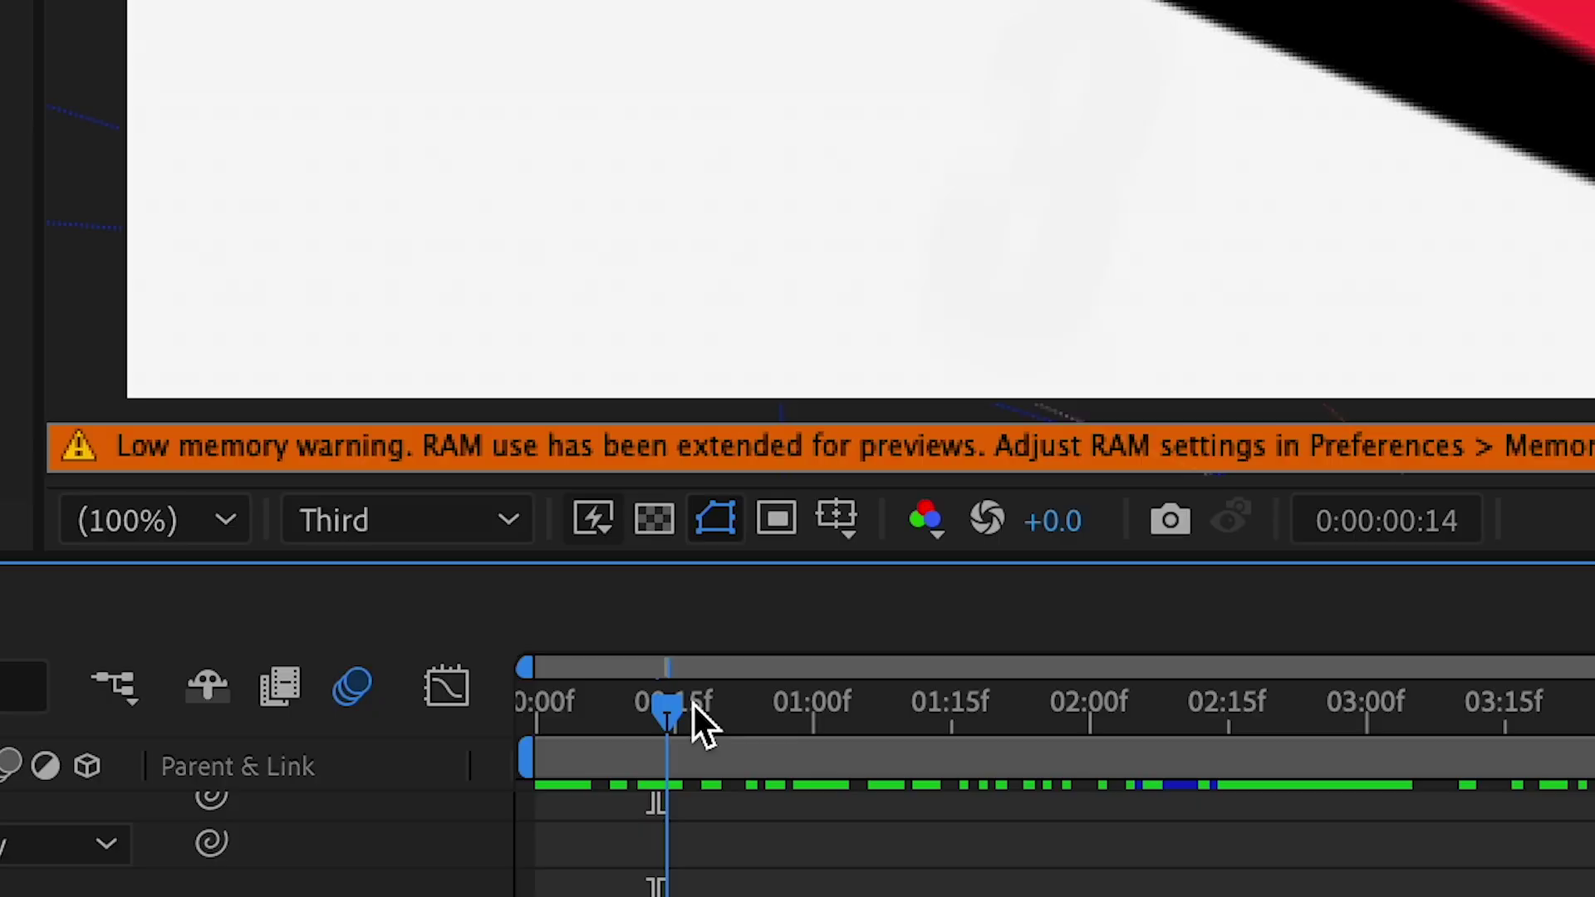
drag(692, 703, 1388, 645)
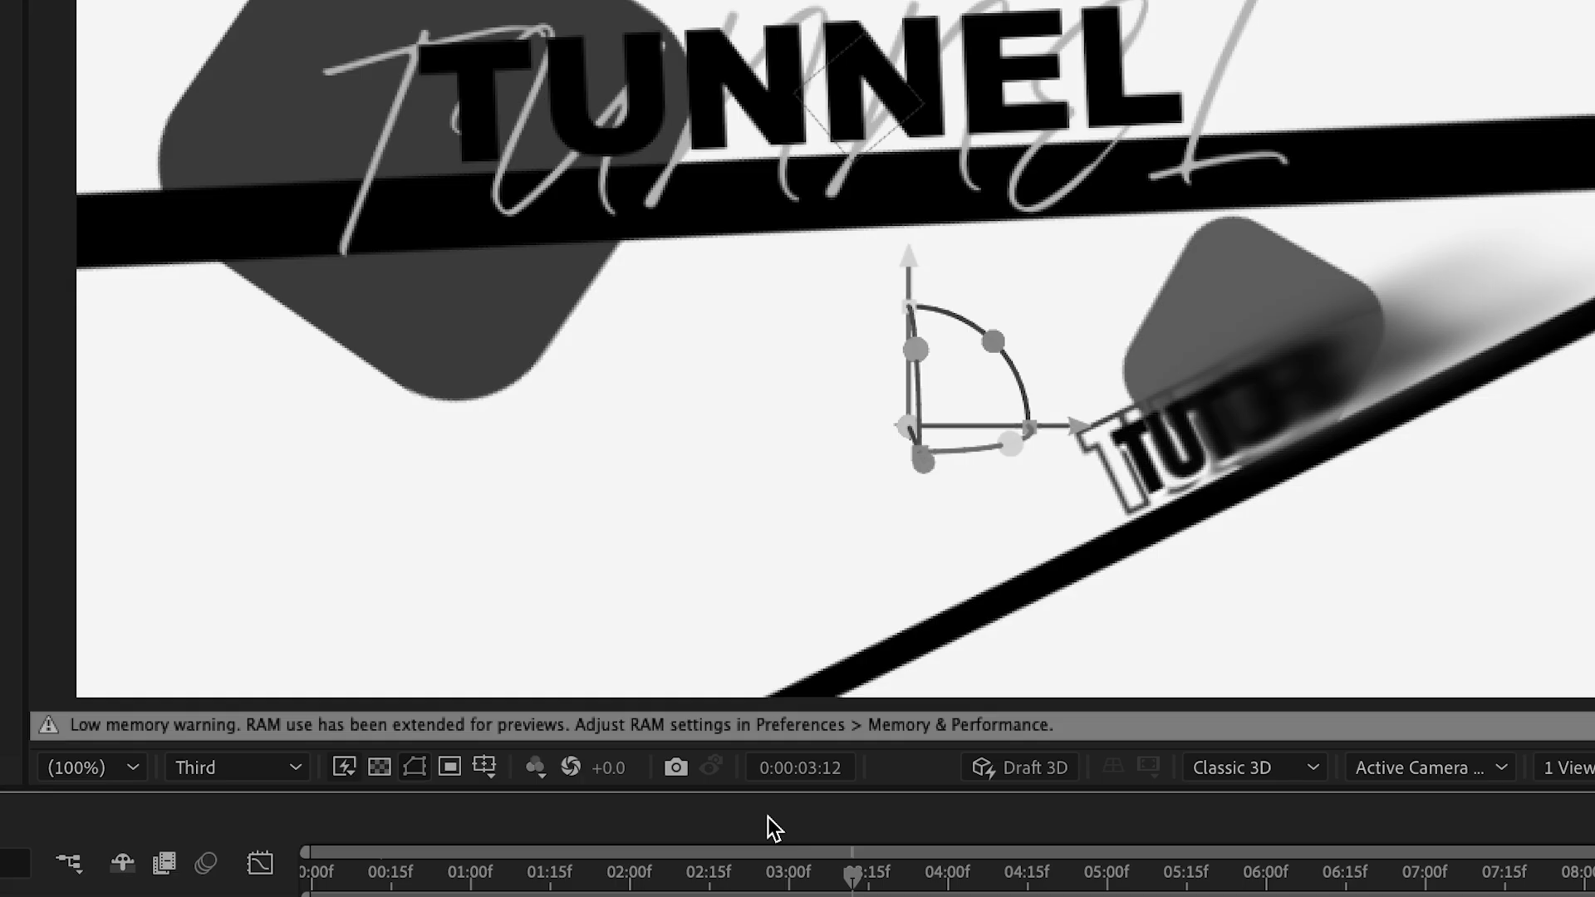
drag(767, 817, 943, 855)
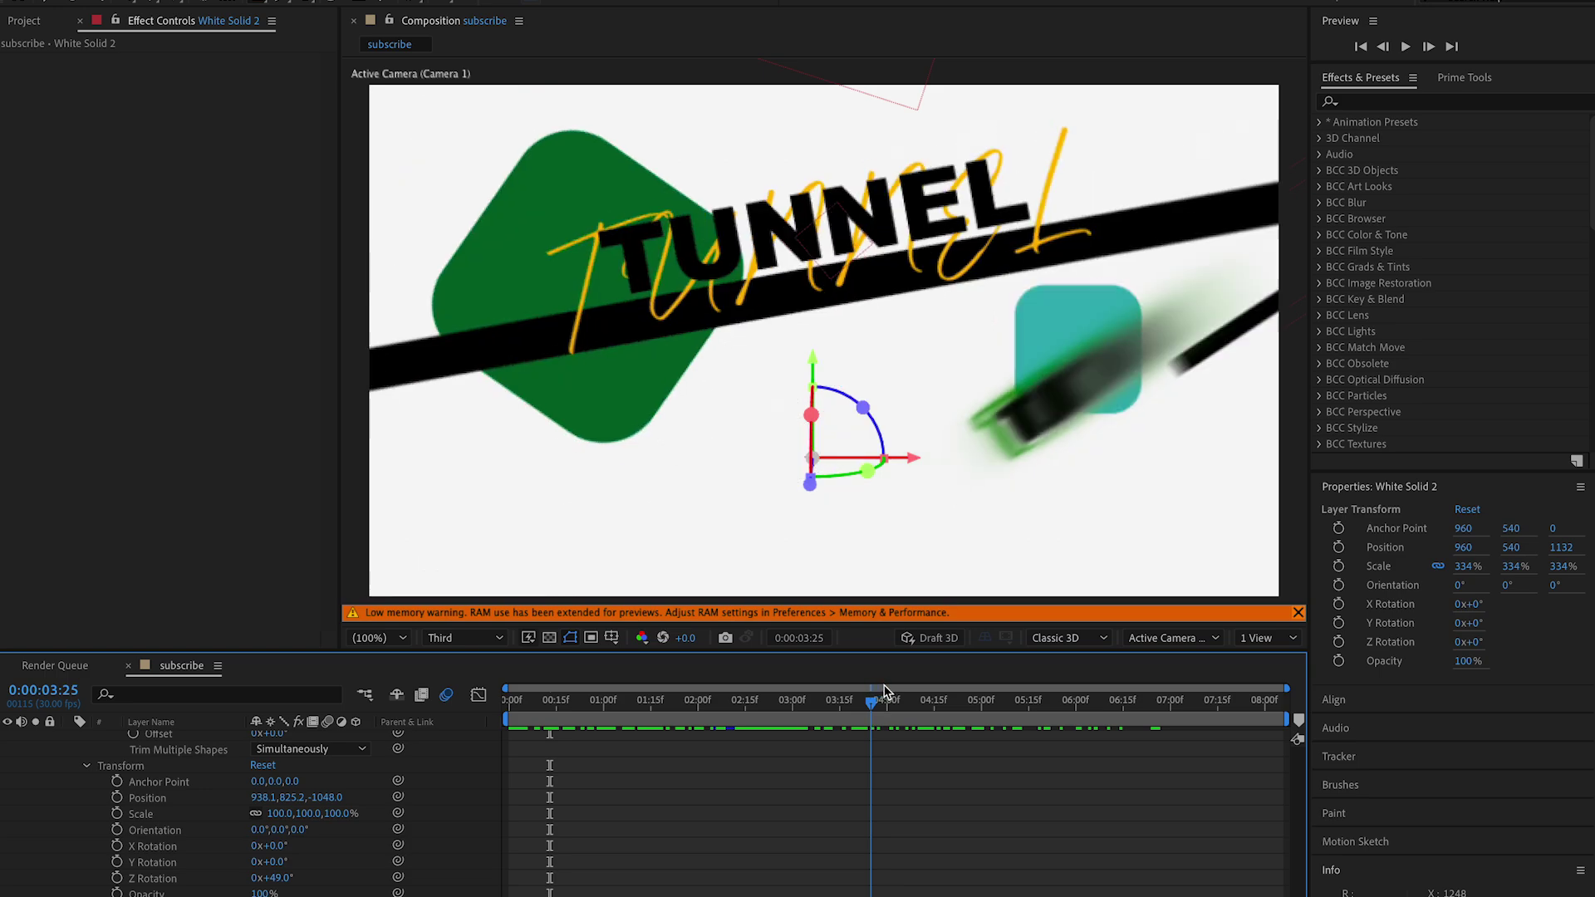
drag(886, 691, 819, 692)
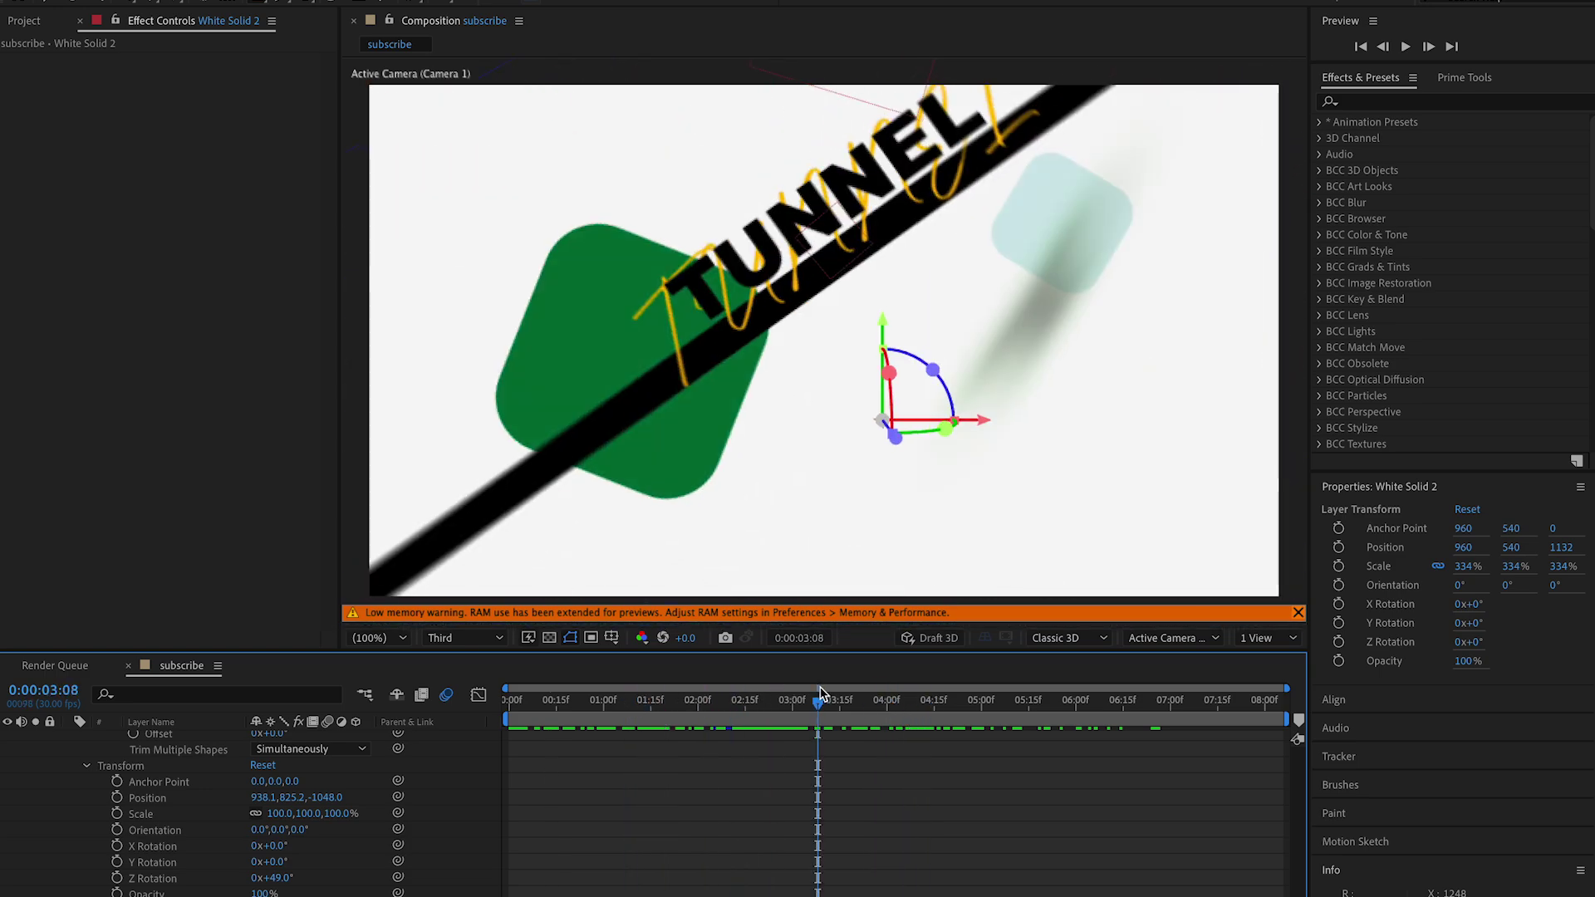
scroll(775, 812, up, 5)
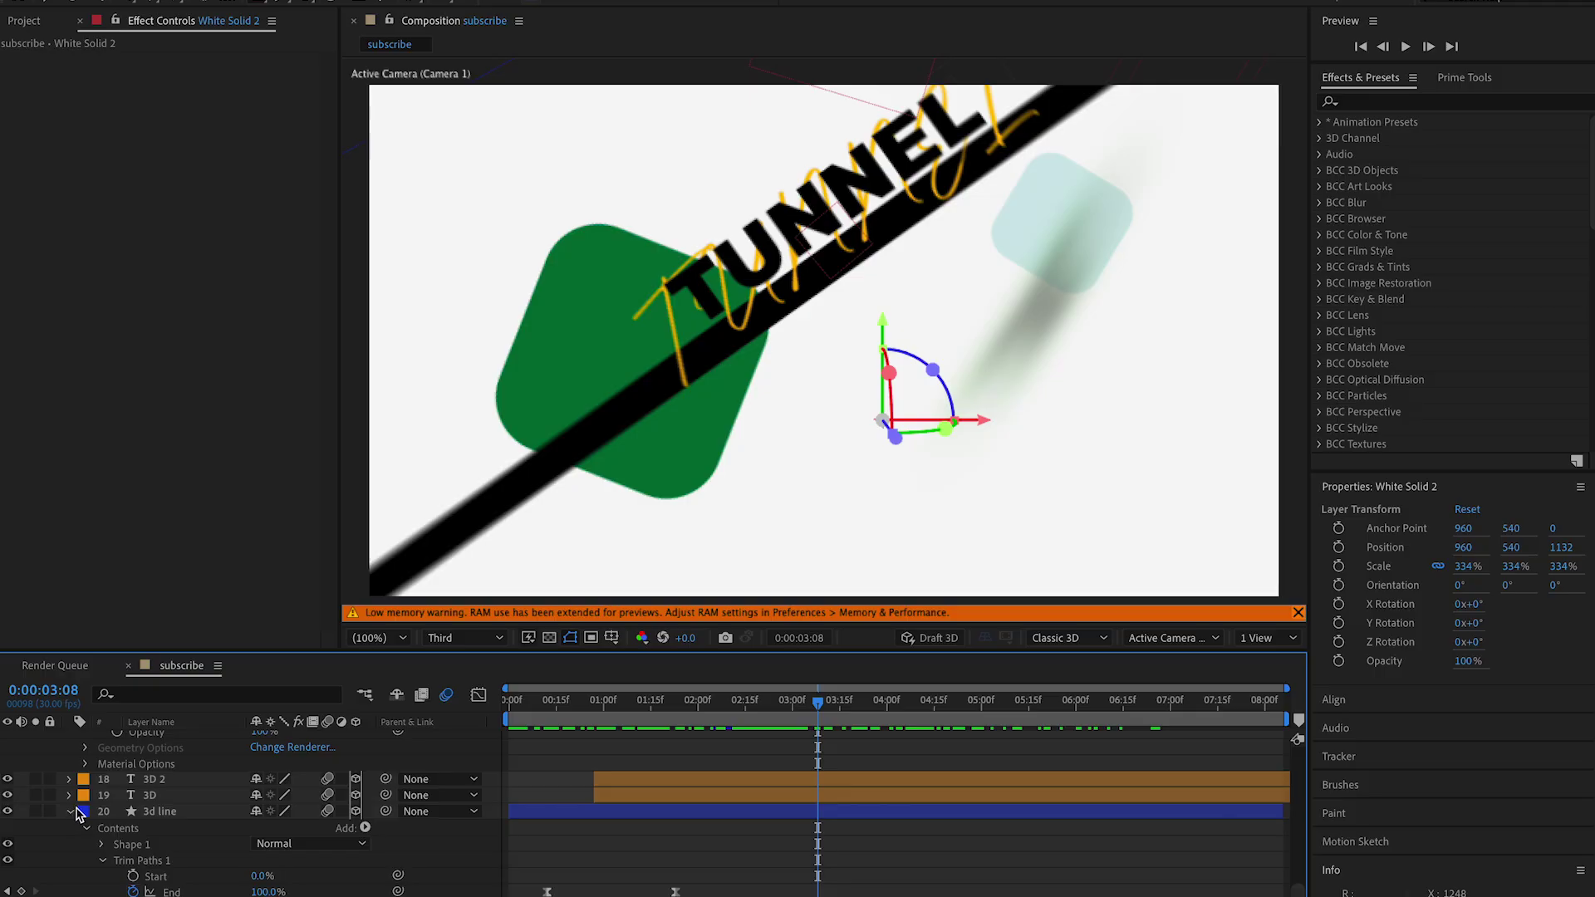
click(77, 810)
scroll(72, 813, down, 10)
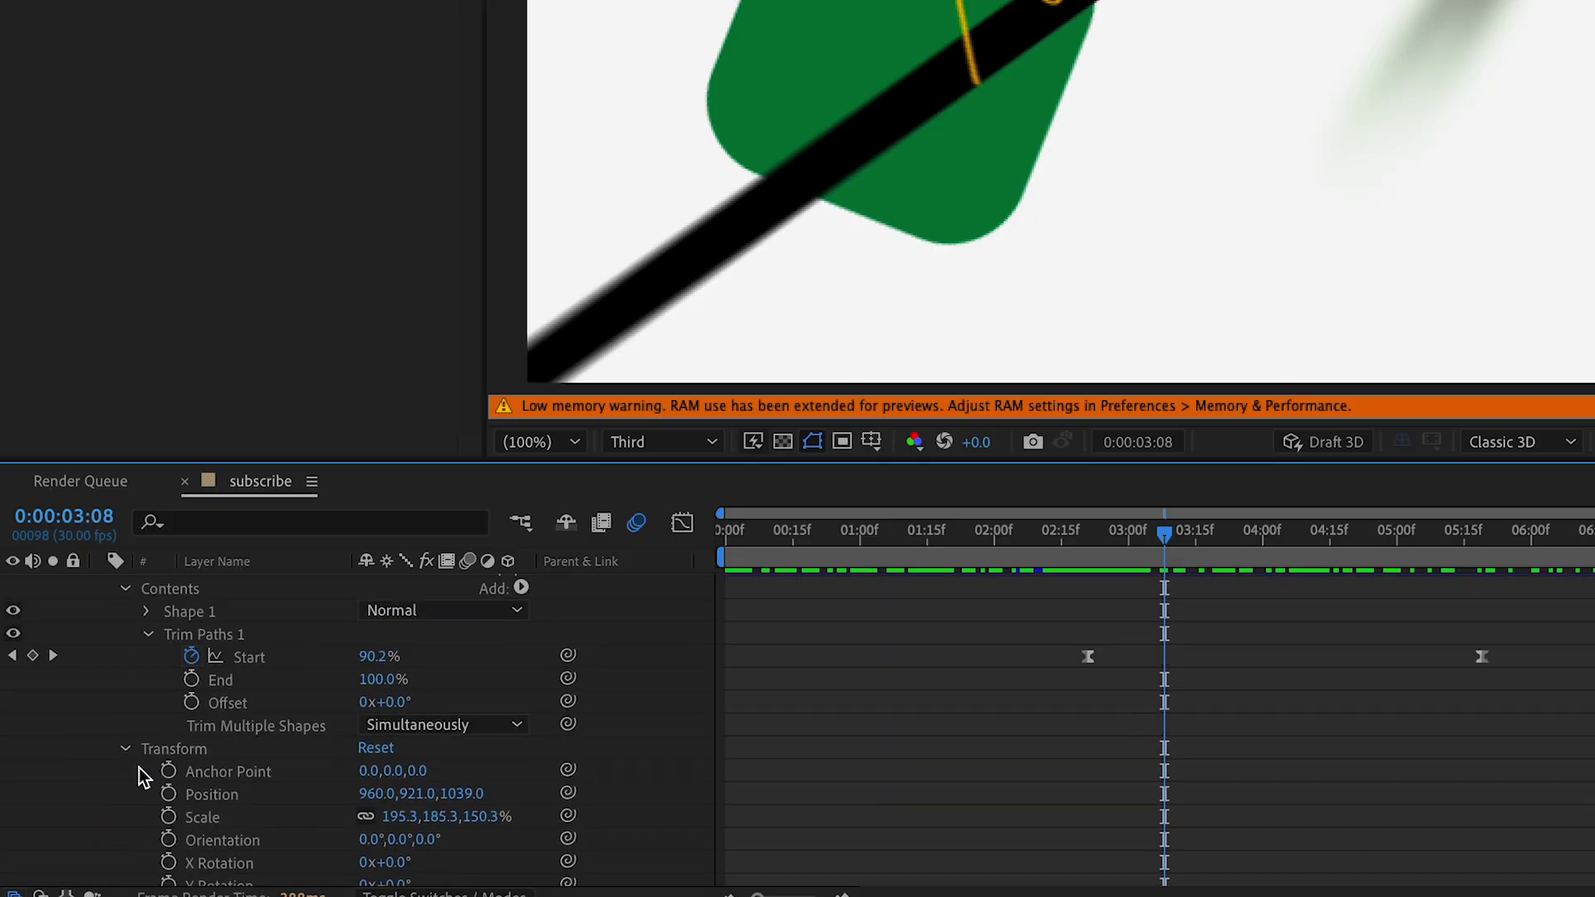
scroll(141, 771, up, 10)
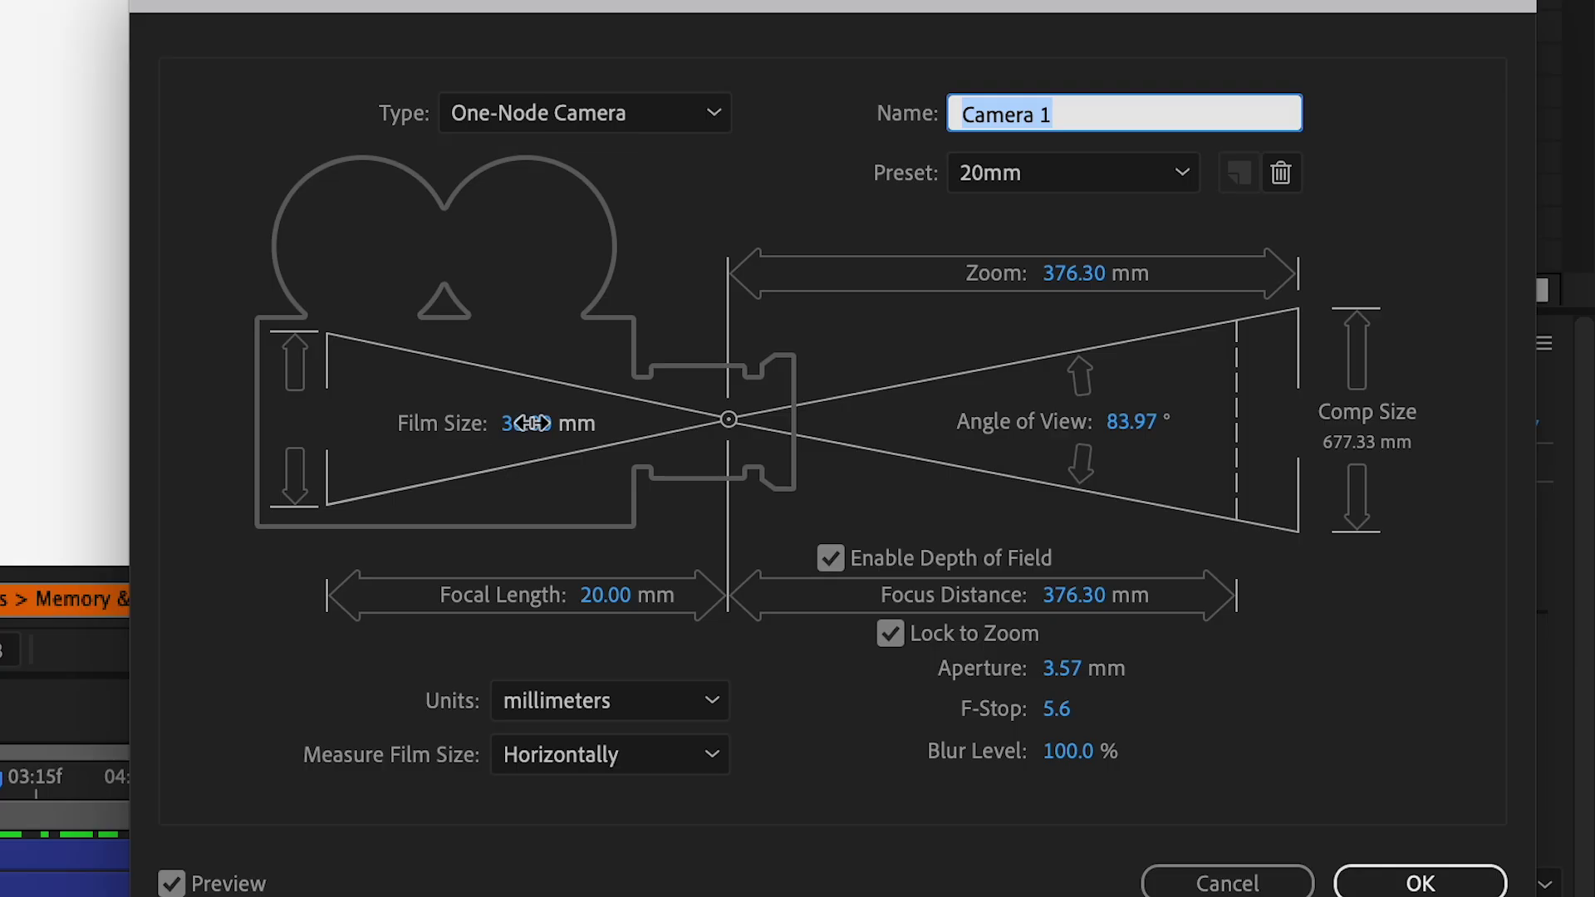
In Camera 1's settings, try a Film Size of 42 mm and set the depth-of-field Aperture to 54 px
drag(525, 423, 553, 421)
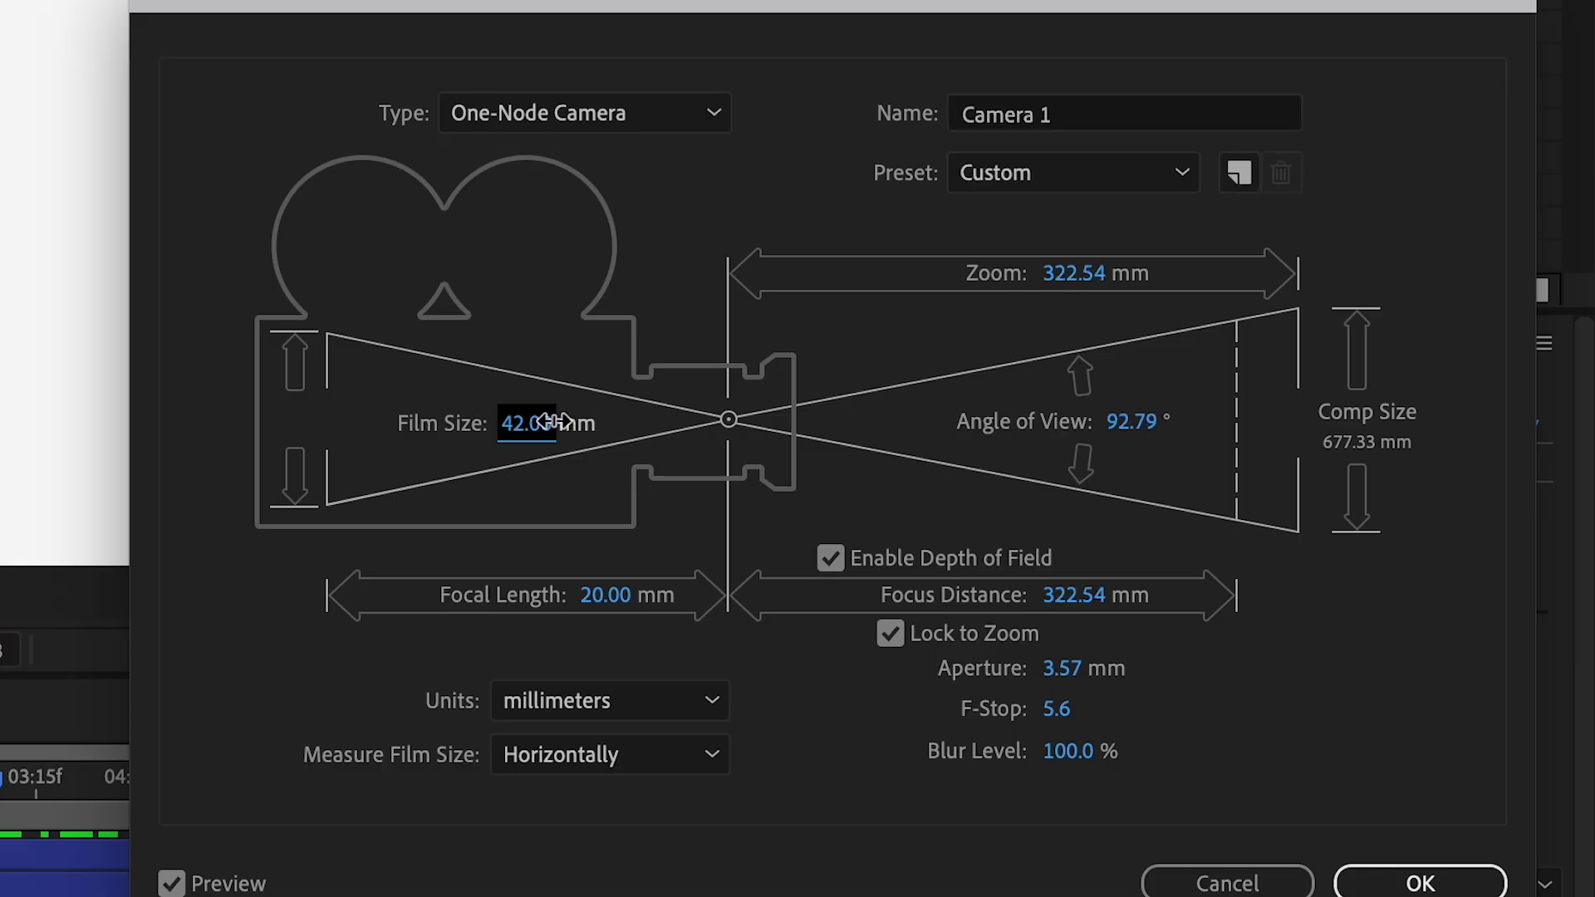
drag(549, 421, 545, 421)
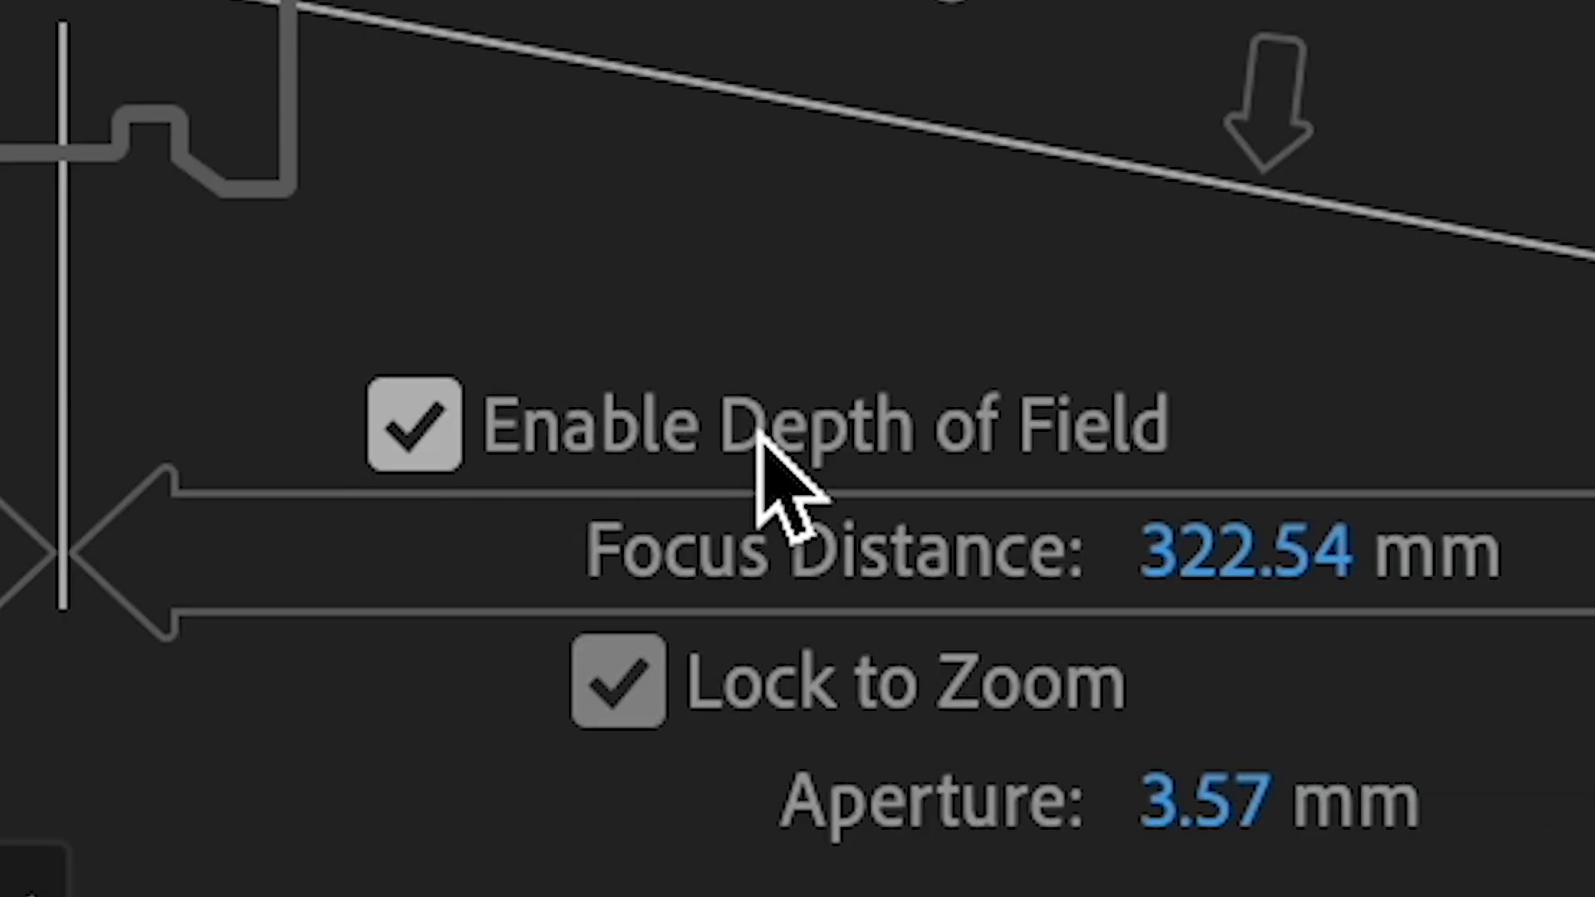
drag(1205, 799, 1543, 831)
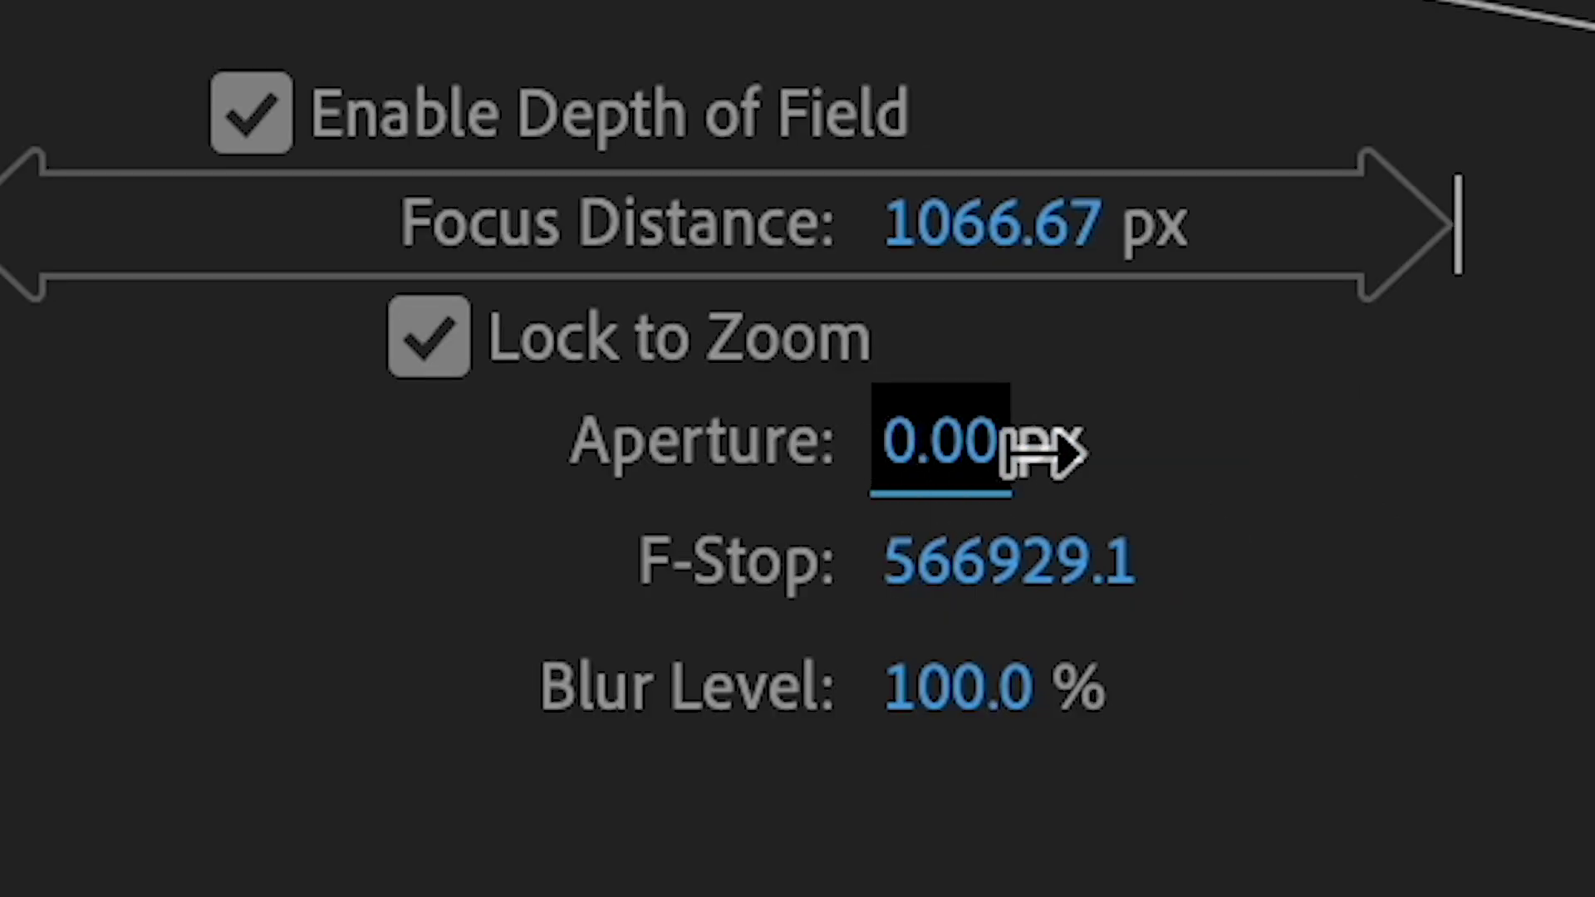
drag(1042, 452, 1285, 437)
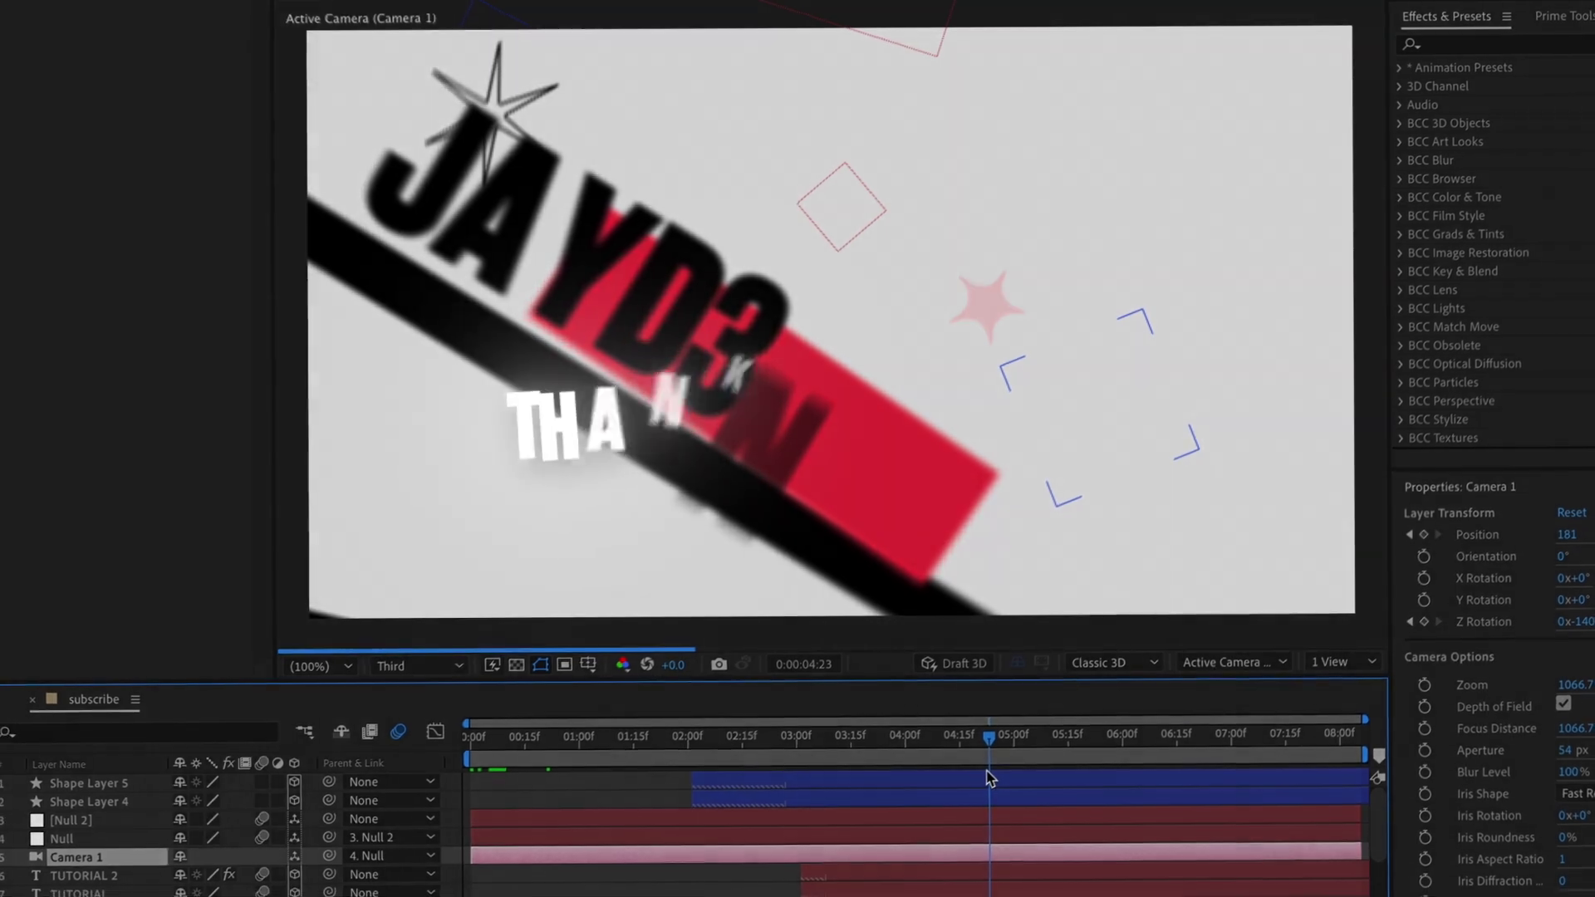